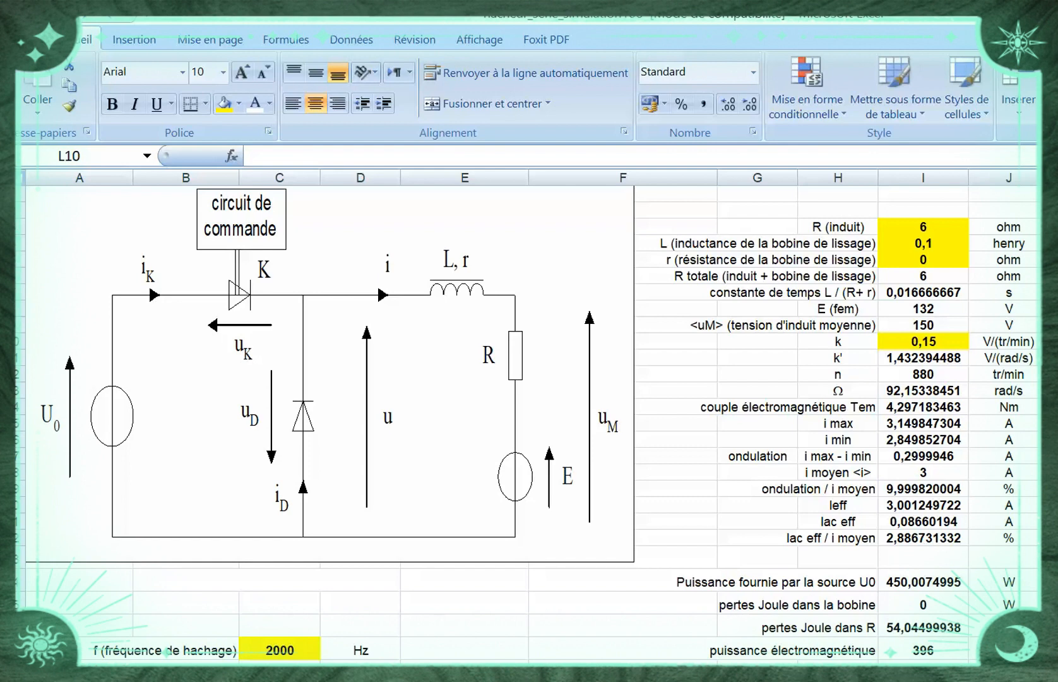
Examine the chopper circuit diagram, its highlighted input parameters and the calculated currents, voltages and powers
{"action": "scroll", "coordinate": [524, 416], "scroll_direction": "down", "scroll_amount": 1}
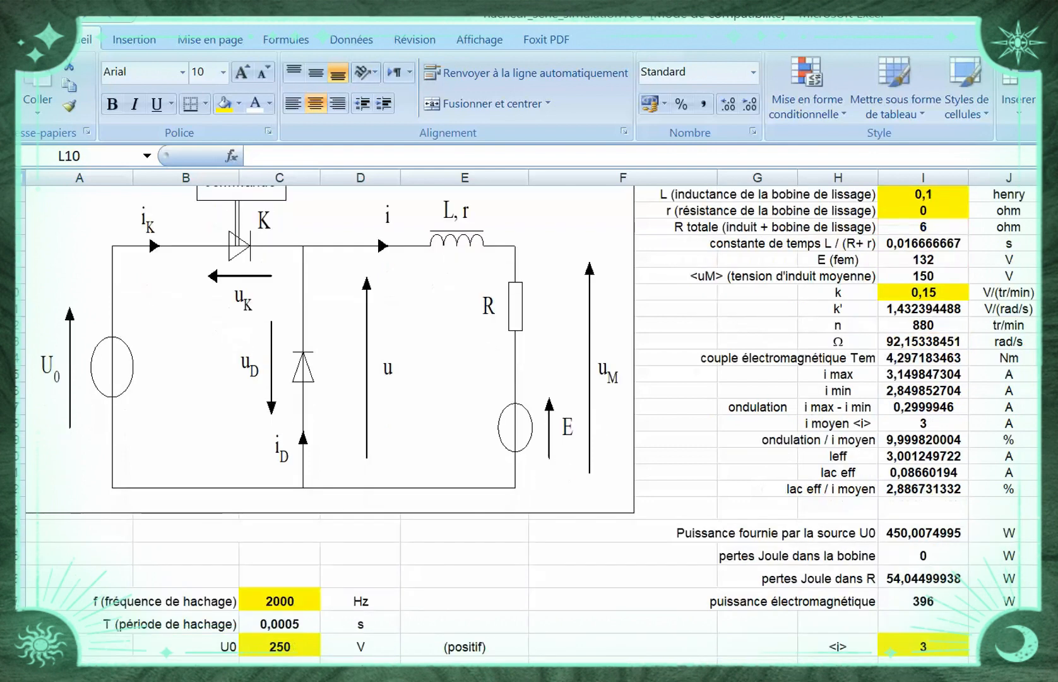
{"action": "scroll", "coordinate": [524, 417], "scroll_direction": "down", "scroll_amount": 1}
{"action": "scroll", "coordinate": [524, 416], "scroll_direction": "up", "scroll_amount": 1}
{"action": "scroll", "coordinate": [524, 423], "scroll_direction": "down", "scroll_amount": 3}
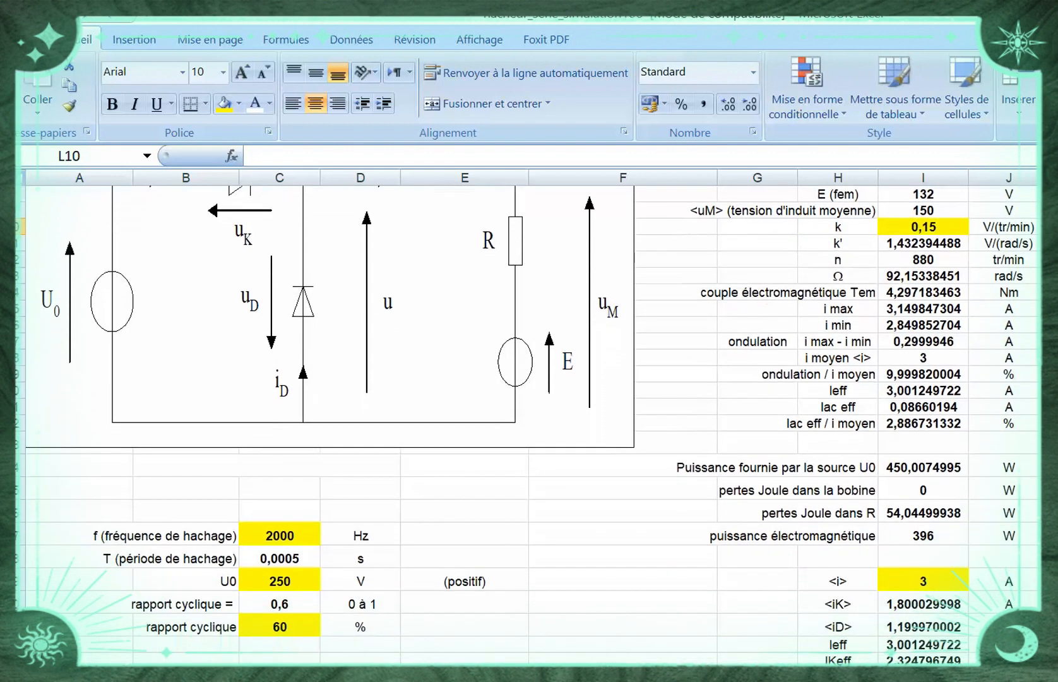
{"action": "scroll", "coordinate": [524, 392], "scroll_direction": "down", "scroll_amount": 3}
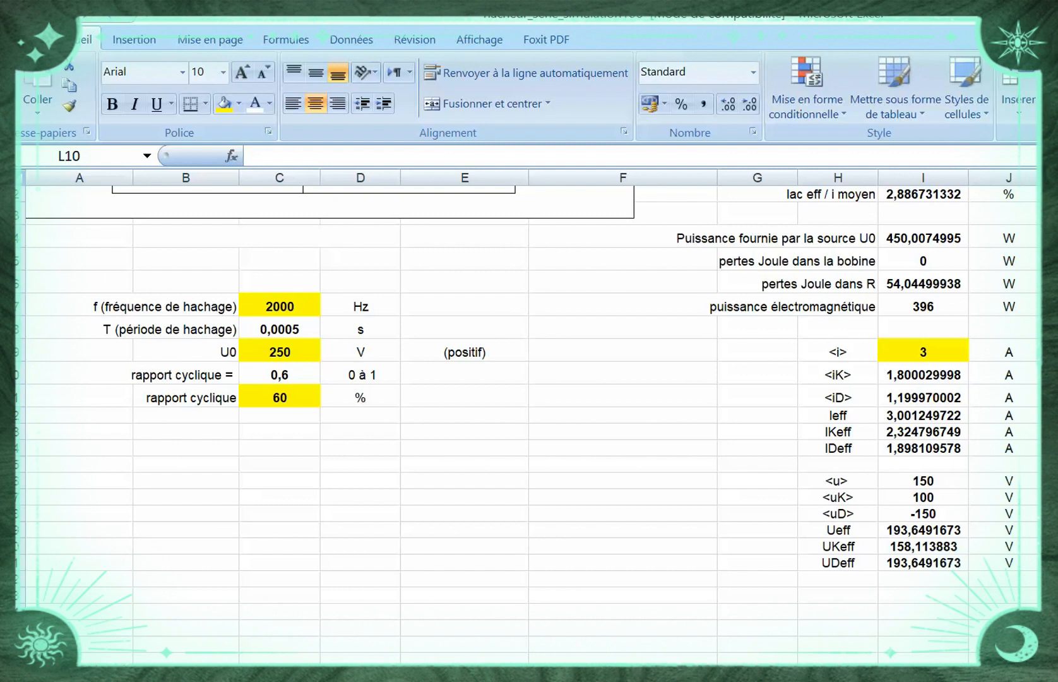
{"action": "scroll", "coordinate": [529, 420], "scroll_direction": "down", "scroll_amount": 7}
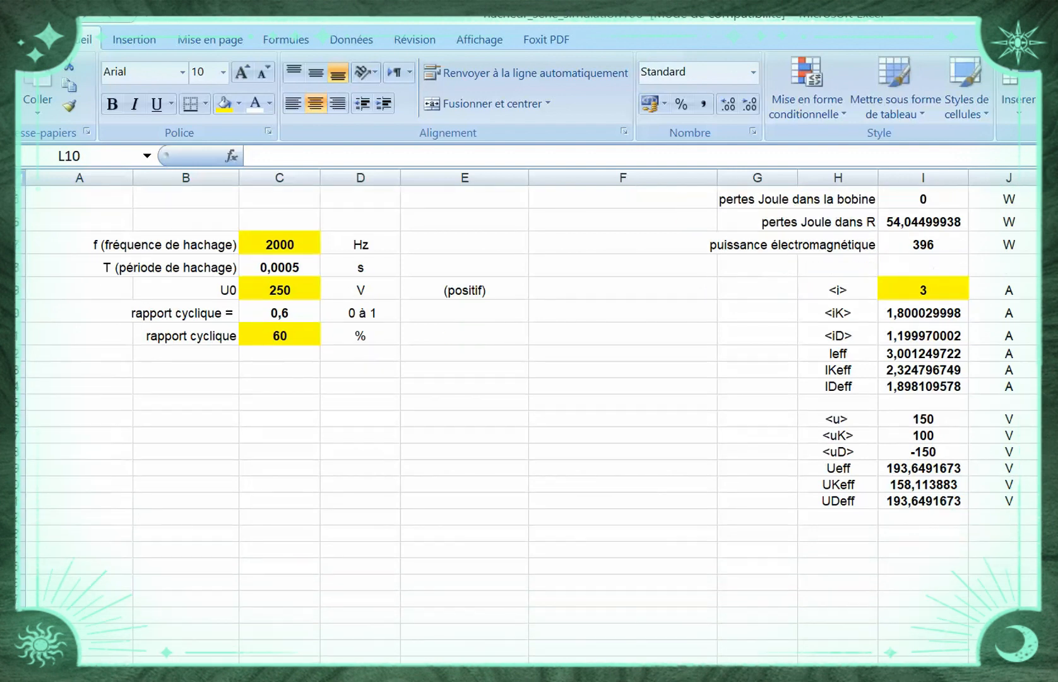
Examine the simulation data table from the t / TH header row down to its last row
{"action": "scroll", "coordinate": [529, 420], "scroll_direction": "down", "scroll_amount": 6}
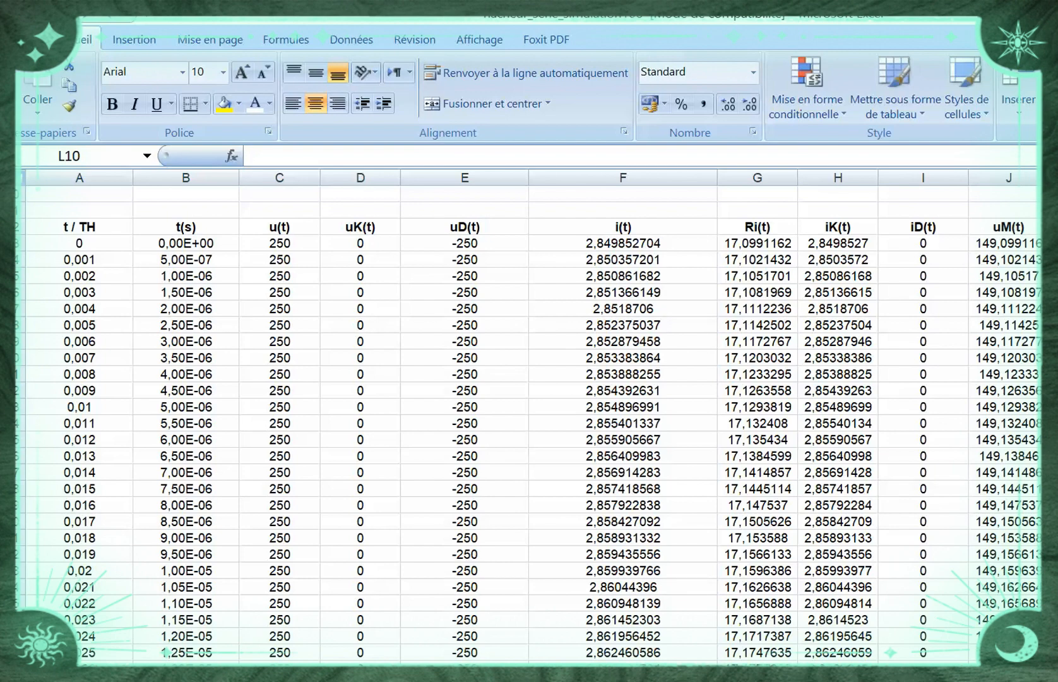
{"action": "scroll", "coordinate": [530, 423], "scroll_direction": "up", "scroll_amount": 12}
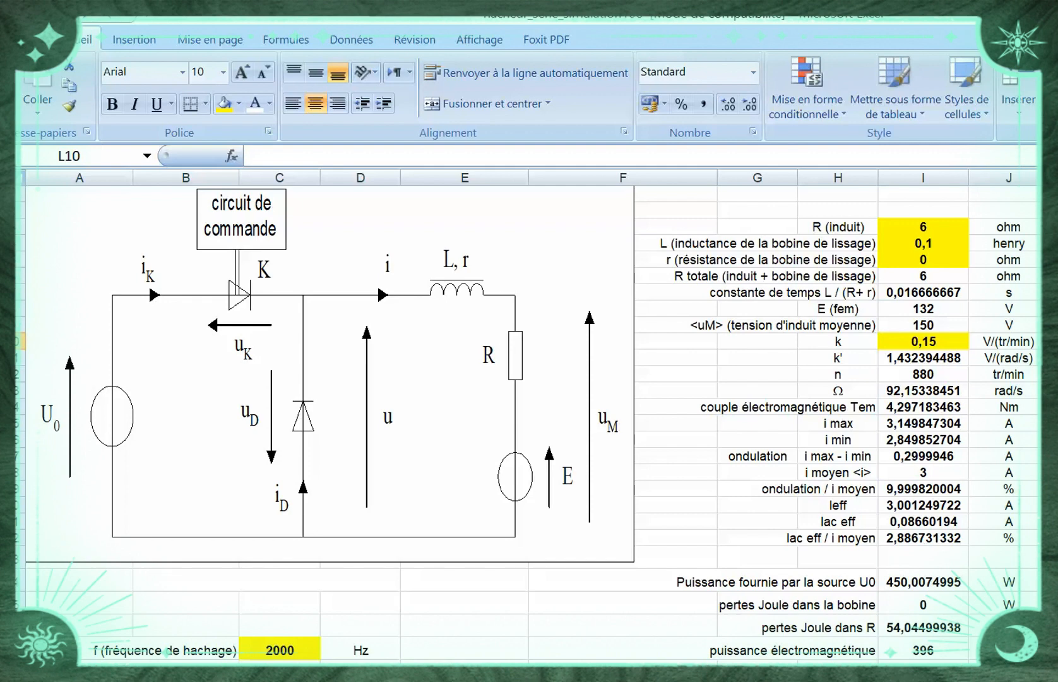
{"action": "scroll", "coordinate": [529, 423], "scroll_direction": "down", "scroll_amount": 12}
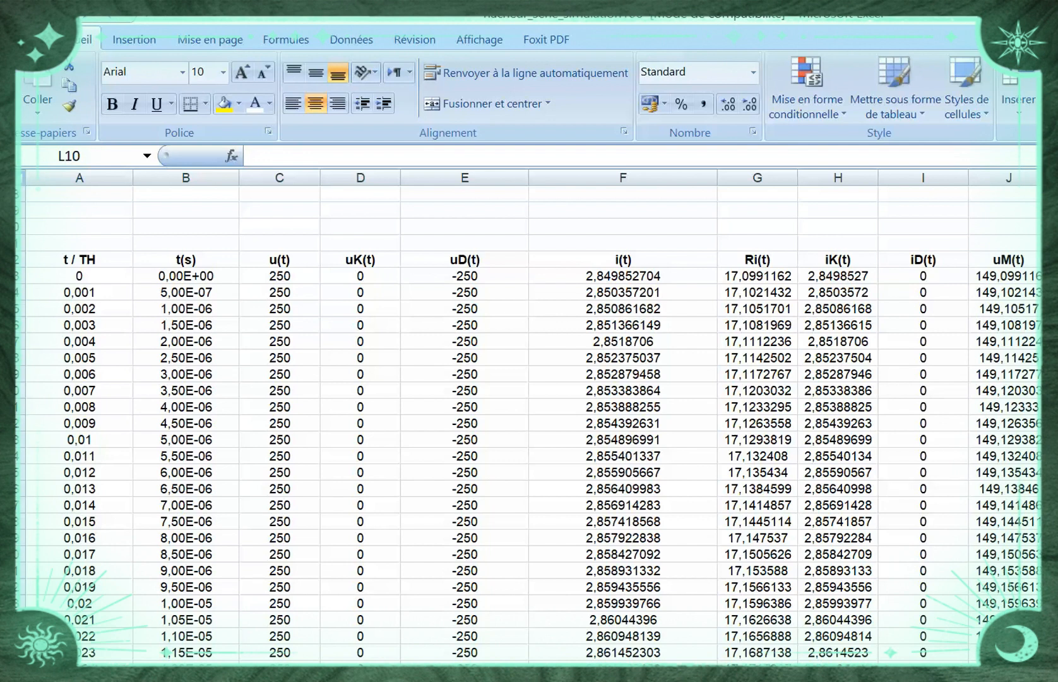
{"action": "scroll", "coordinate": [529, 423], "scroll_direction": "down", "scroll_amount": 10}
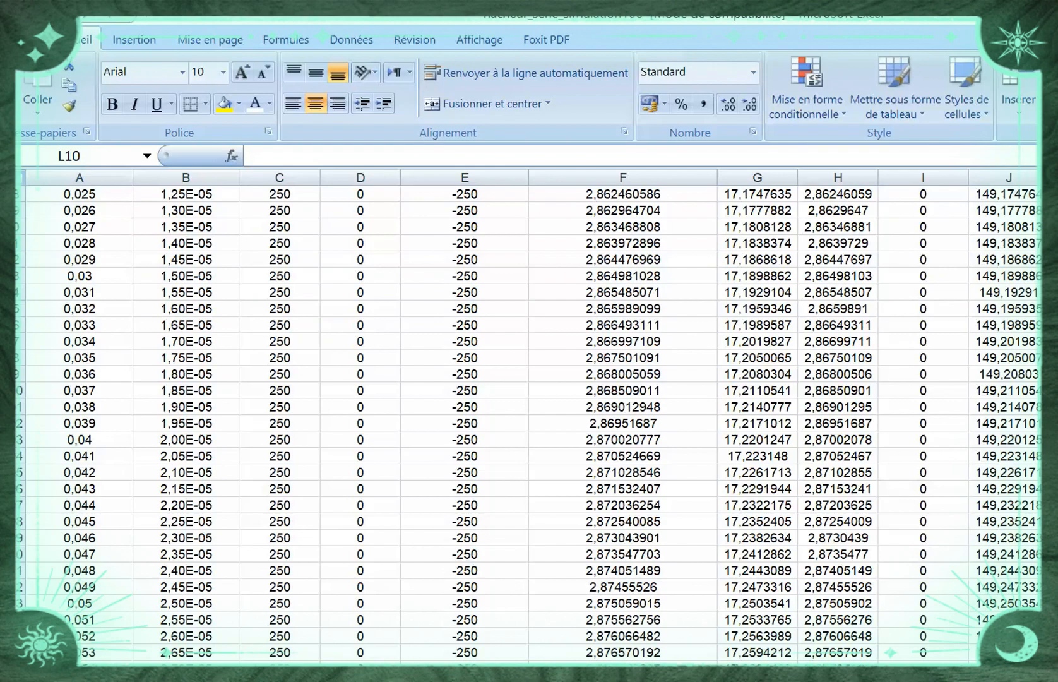
{"action": "scroll", "coordinate": [529, 423], "scroll_direction": "down", "scroll_amount": 20}
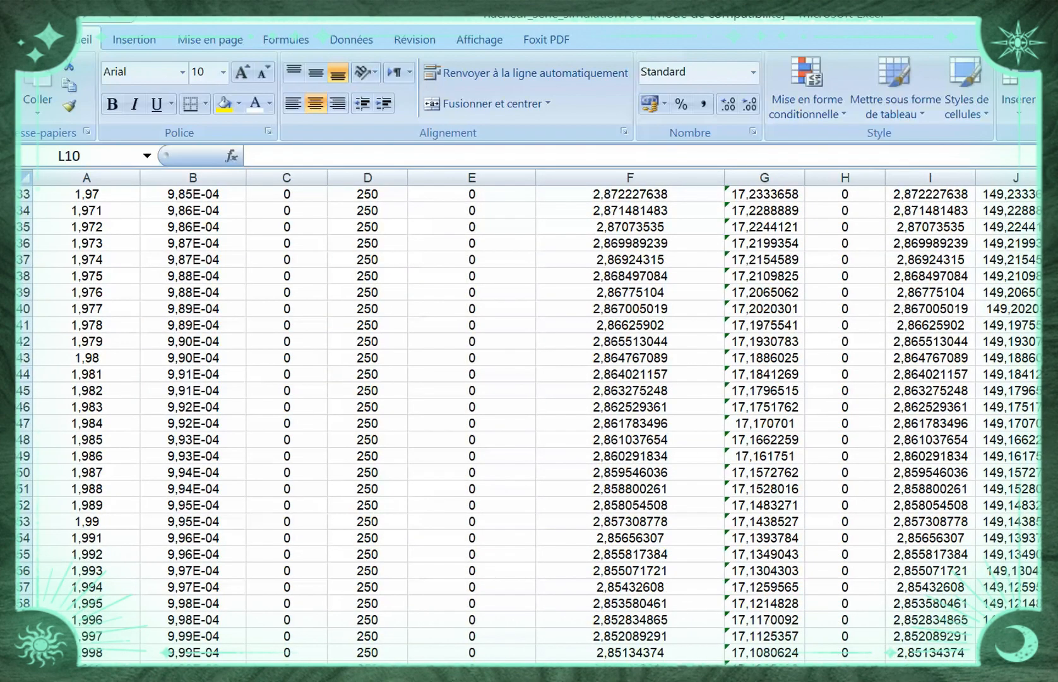
{"action": "scroll", "coordinate": [529, 423], "scroll_direction": "down", "scroll_amount": 1}
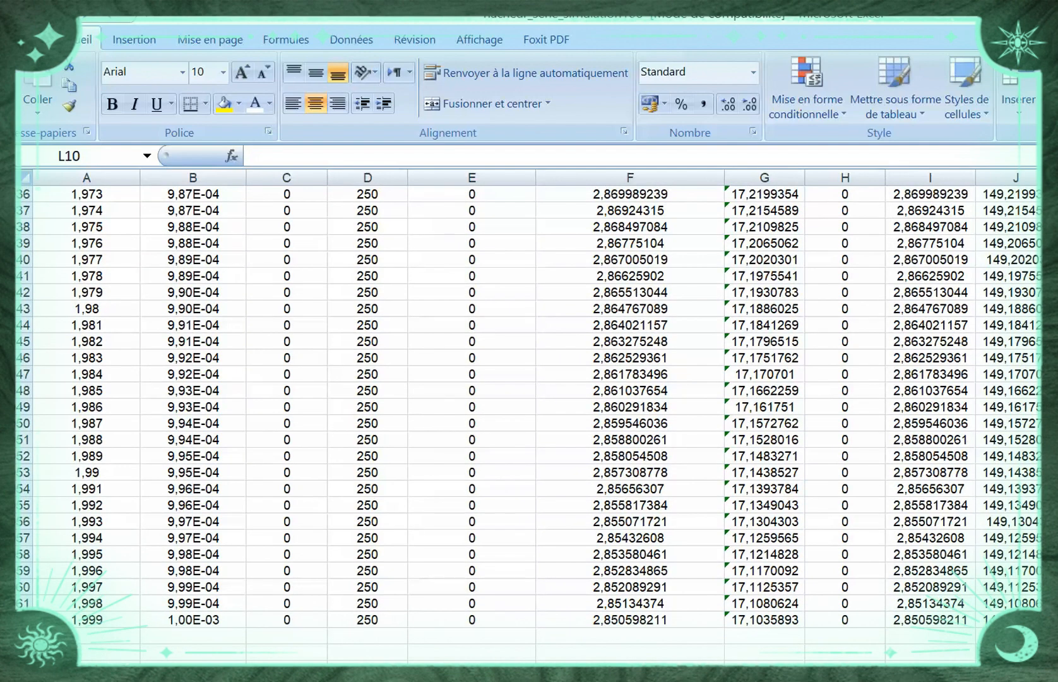
{"action": "scroll", "coordinate": [529, 423], "scroll_direction": "up", "scroll_amount": 20}
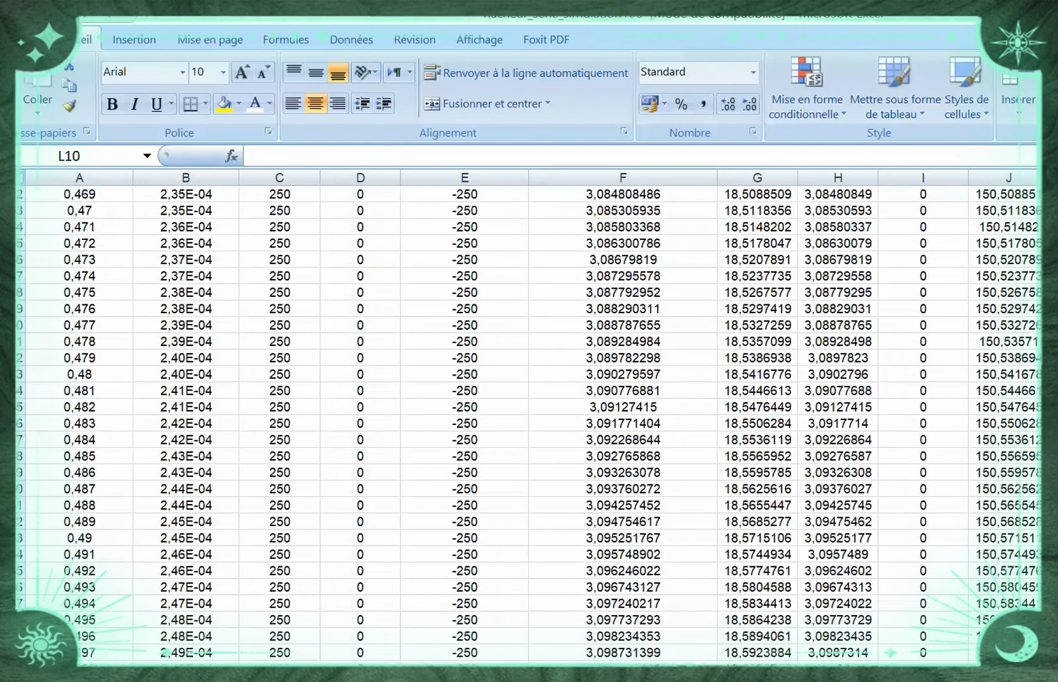
{"action": "scroll", "coordinate": [529, 423], "scroll_direction": "down", "scroll_amount": 10}
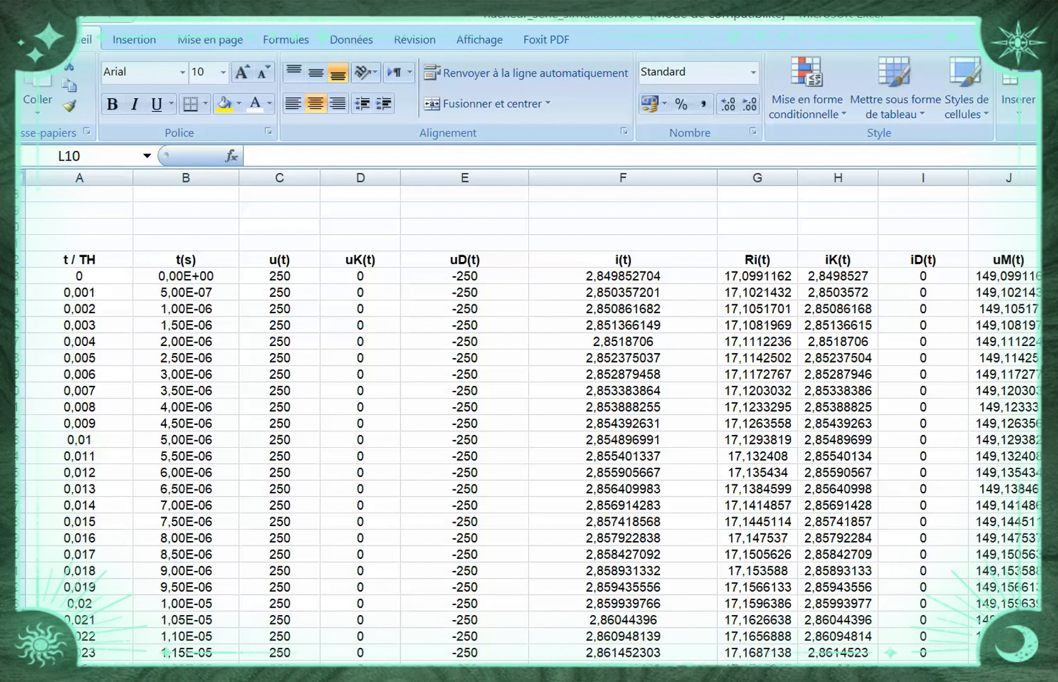
Insert a basic 2D line chart from the t(s) and u(t) columns, range B62:C2062 including headers
{"action": "left_click", "coordinate": [186, 259]}
{"action": "key", "text": "shift+Right"}
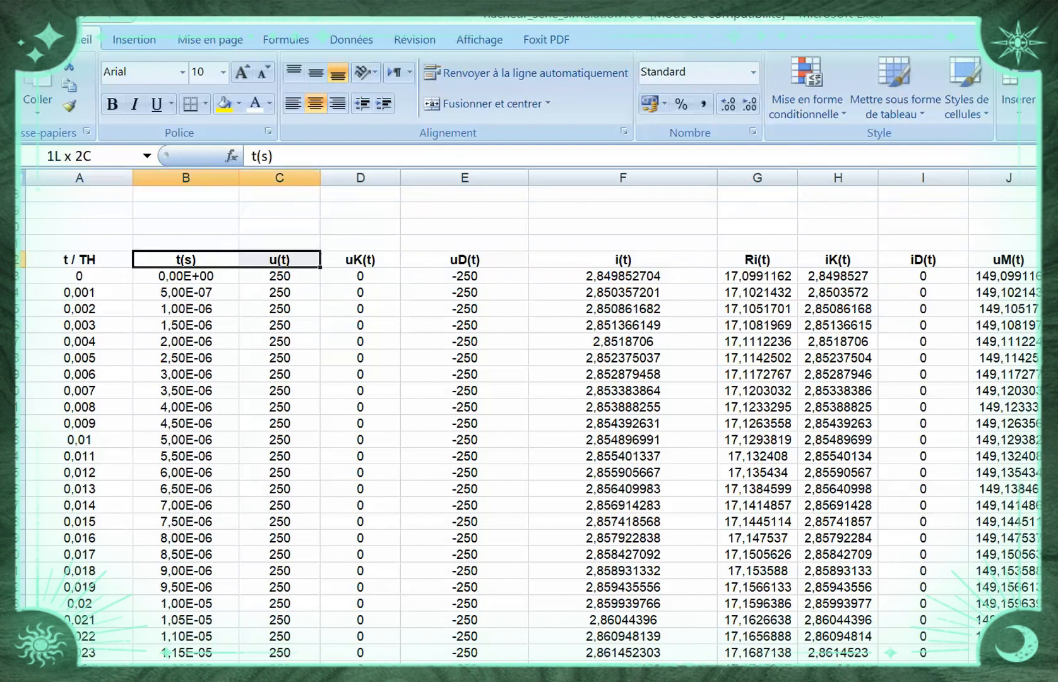
{"action": "left_click_drag", "start_coordinate": [280, 260], "coordinate": [287, 672]}
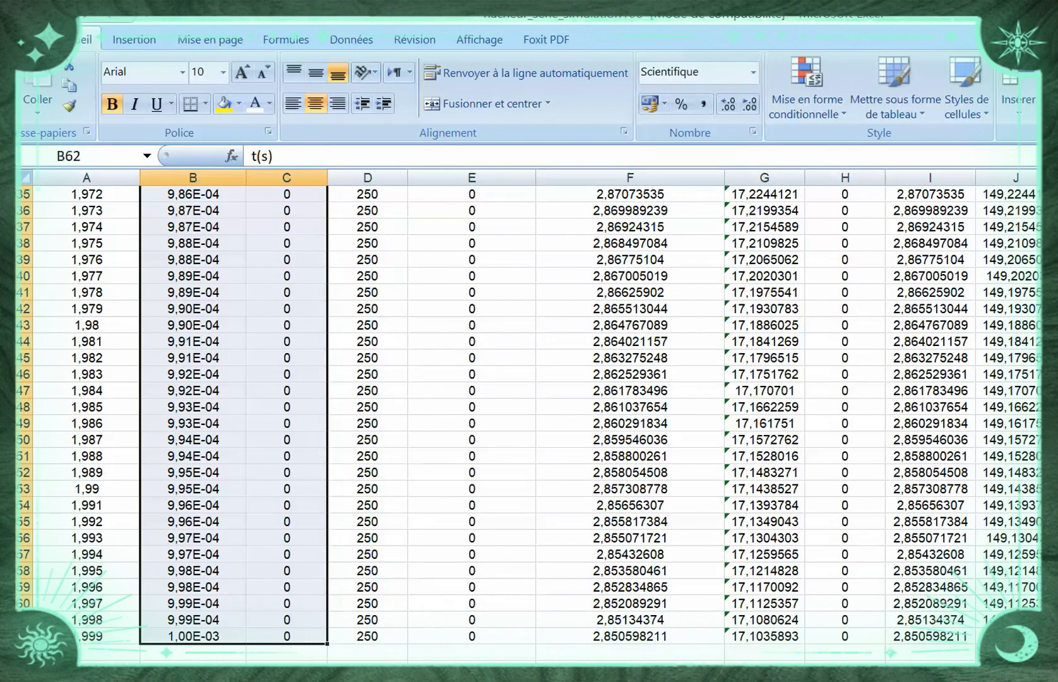
{"action": "scroll", "coordinate": [528, 417], "scroll_direction": "up", "scroll_amount": 20}
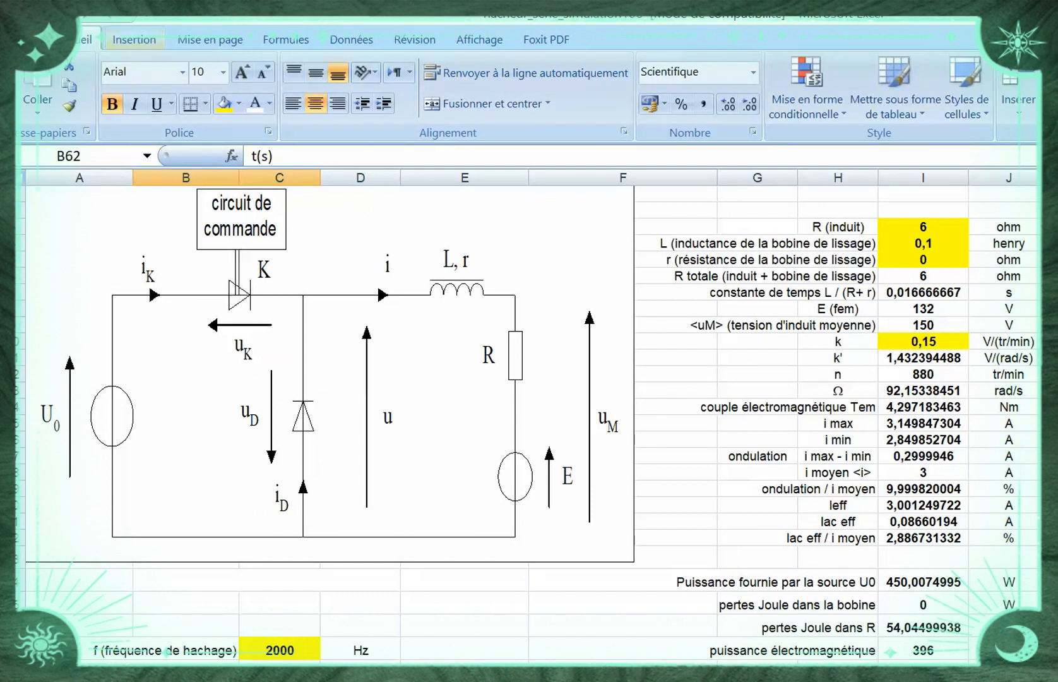
{"action": "left_click", "coordinate": [133, 39]}
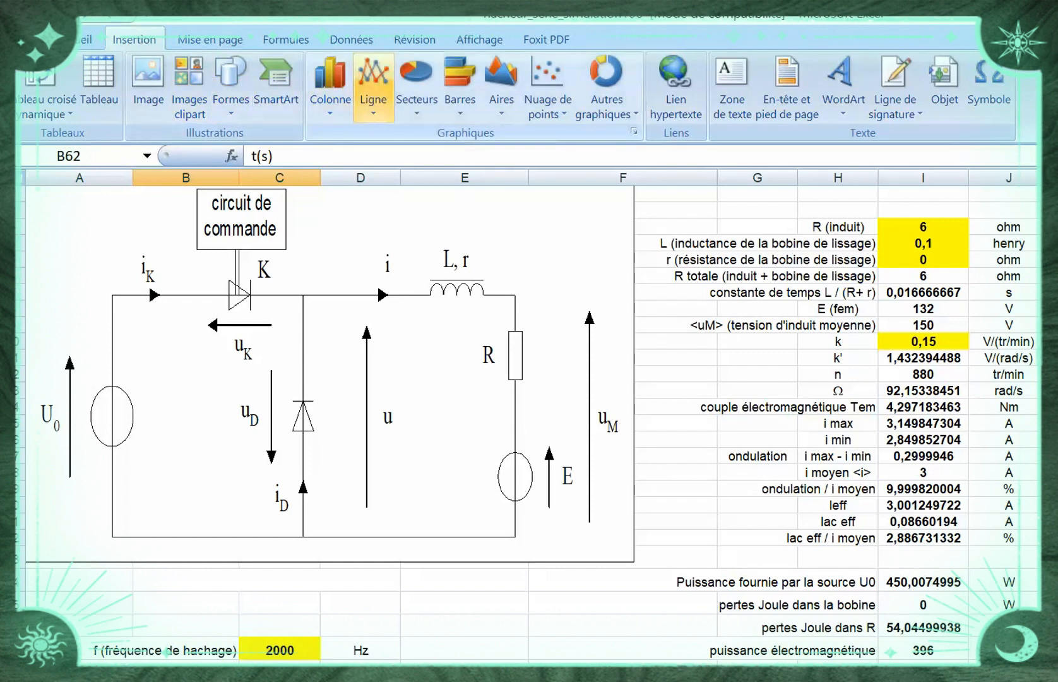
{"action": "left_click", "coordinate": [374, 85]}
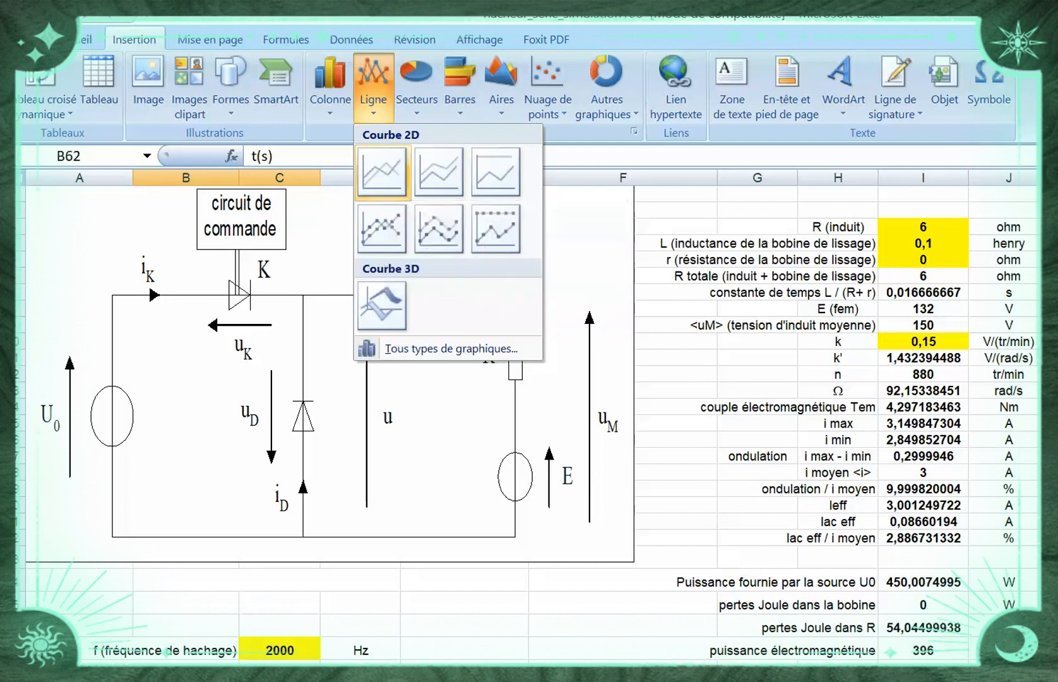
{"action": "left_click", "coordinate": [382, 172]}
Move the chart into the empty area below the rapport cyclique cells and widen it to span columns A to G
{"action": "left_click_drag", "start_coordinate": [743, 406], "coordinate": [745, 408]}
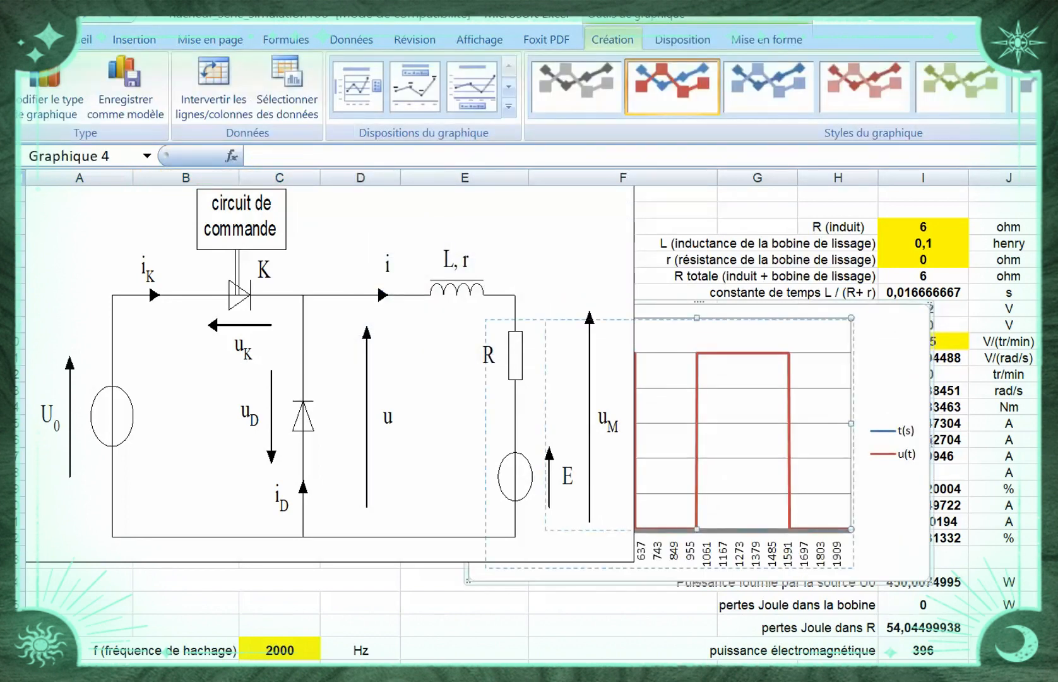
{"action": "left_click_drag", "start_coordinate": [891, 372], "coordinate": [855, 525]}
{"action": "scroll", "coordinate": [529, 424], "scroll_direction": "down", "scroll_amount": 11}
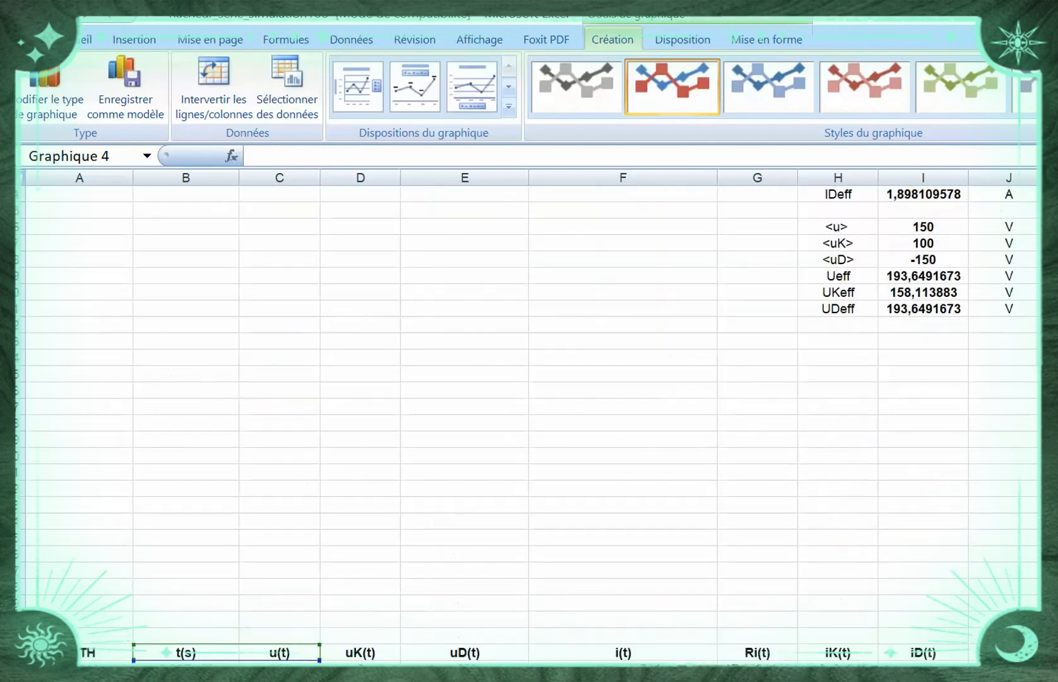
{"action": "scroll", "coordinate": [530, 417], "scroll_direction": "up", "scroll_amount": 1}
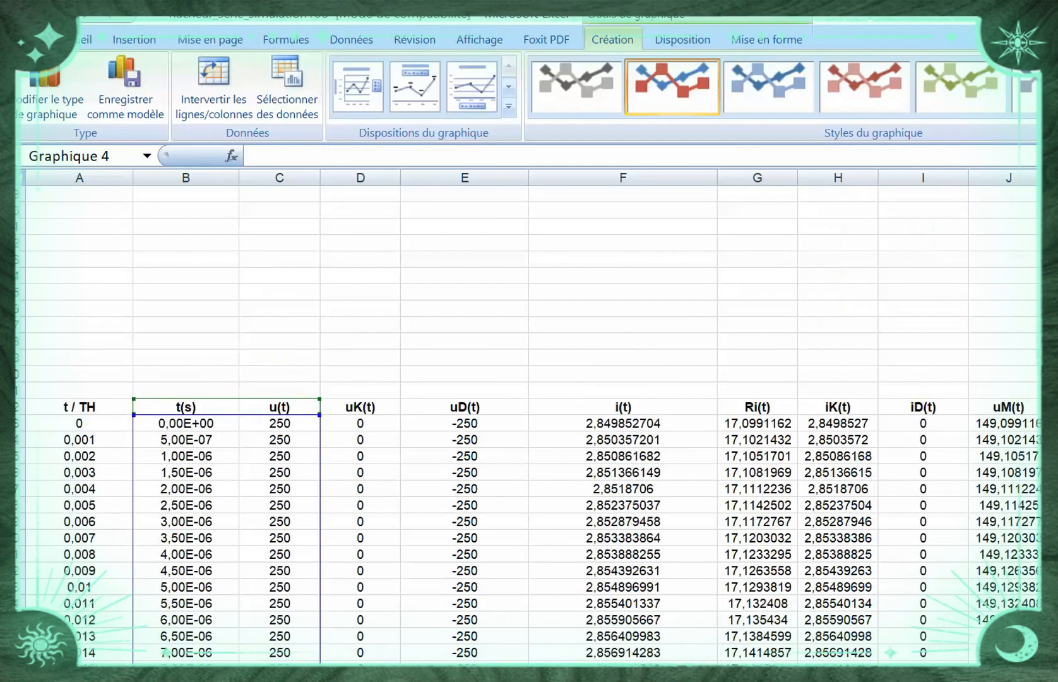
{"action": "scroll", "coordinate": [529, 442], "scroll_direction": "up", "scroll_amount": 4}
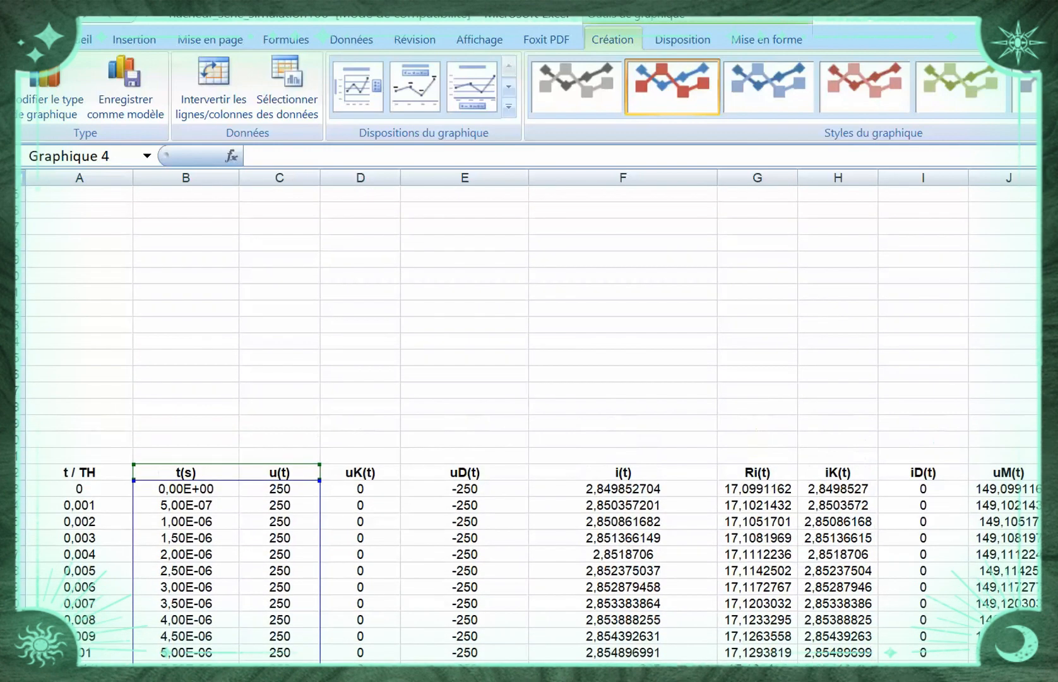
{"action": "scroll", "coordinate": [529, 417], "scroll_direction": "up", "scroll_amount": 5}
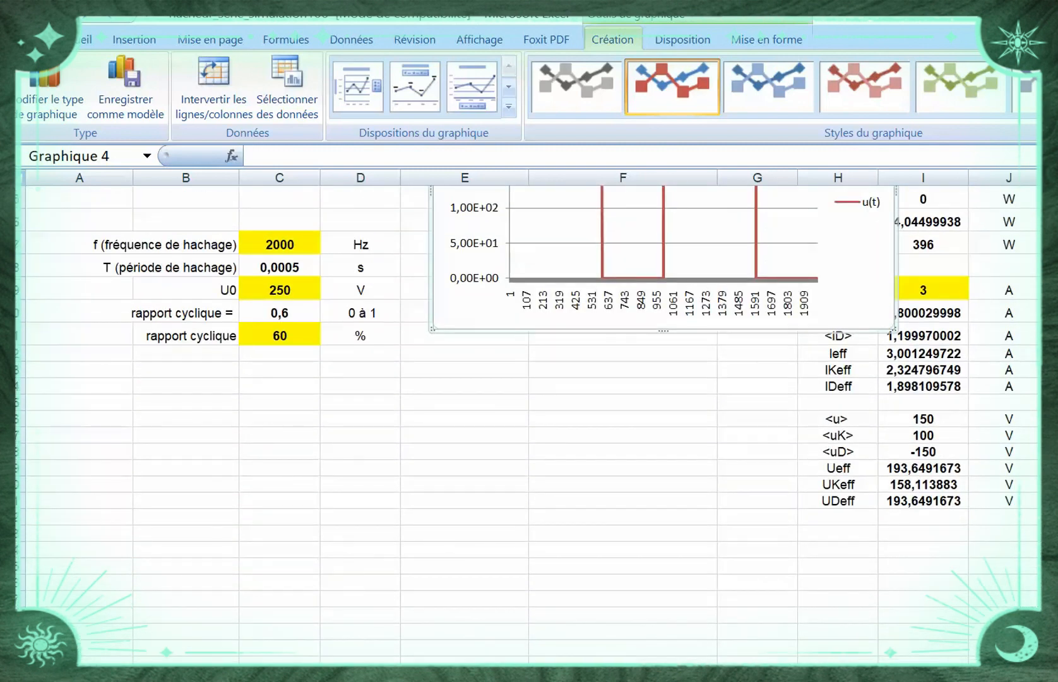
{"action": "left_click_drag", "start_coordinate": [855, 271], "coordinate": [491, 590]}
{"action": "left_click_drag", "start_coordinate": [530, 510], "coordinate": [799, 510]}
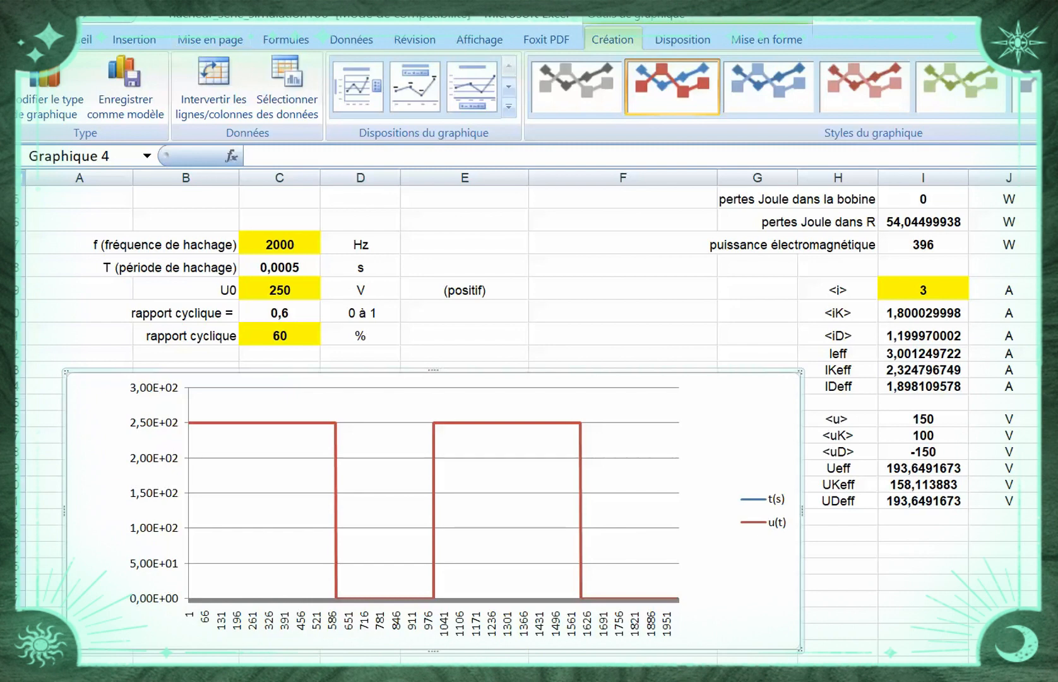
Remove the t(s) series from the chart's data source, keeping only u(t)
{"action": "left_click", "coordinate": [287, 88]}
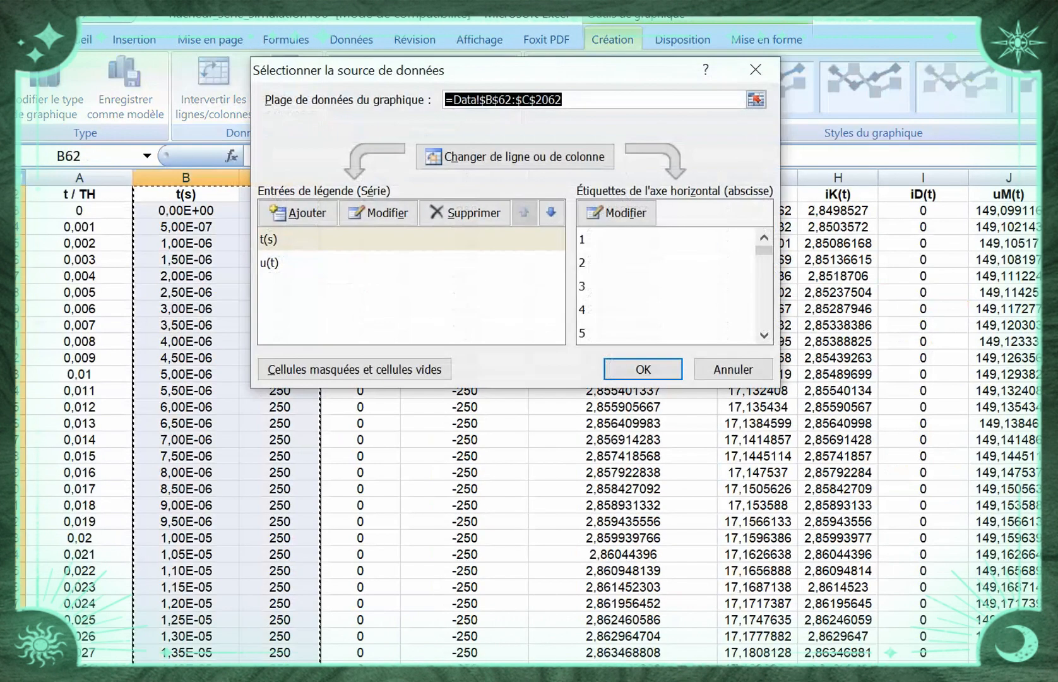
{"action": "left_click_drag", "start_coordinate": [505, 69], "coordinate": [952, 46]}
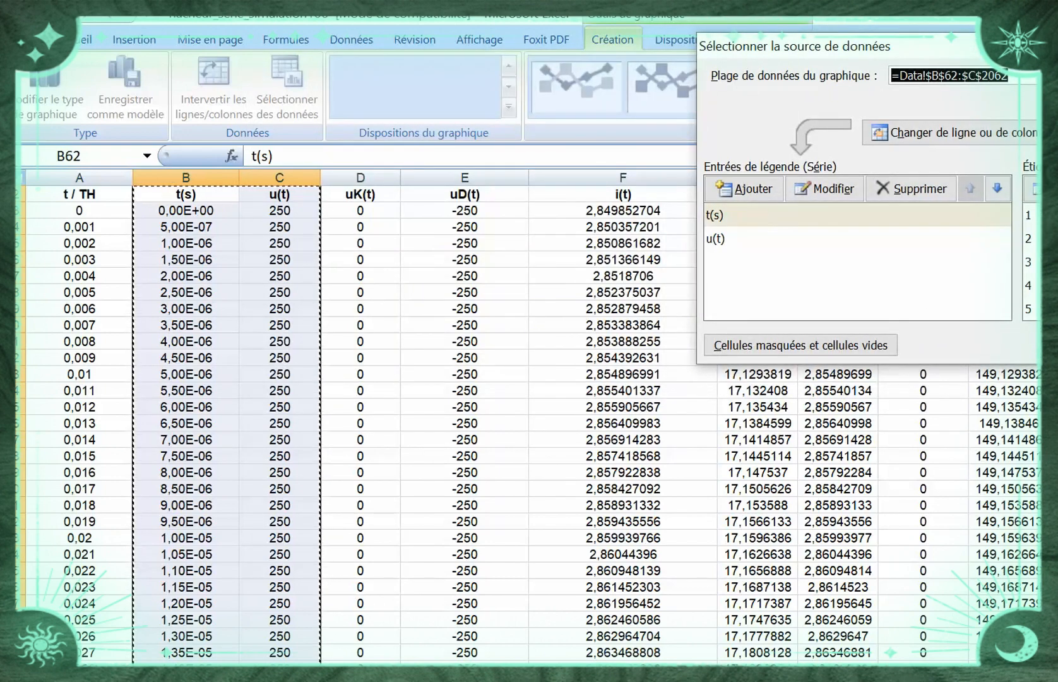
{"action": "left_click_drag", "start_coordinate": [952, 46], "coordinate": [634, 47]}
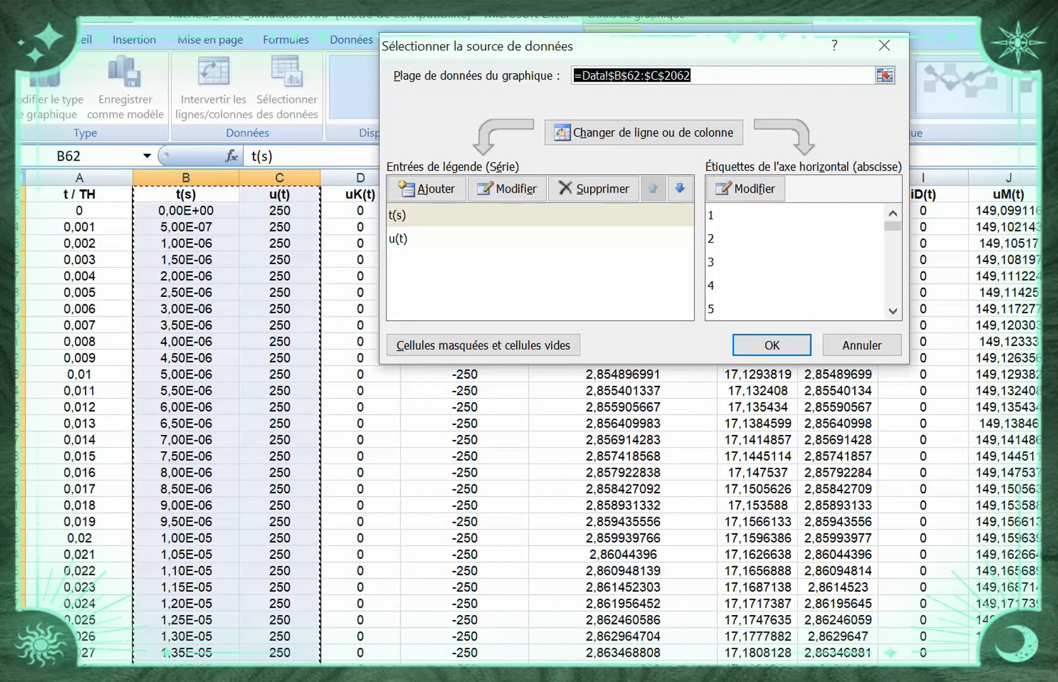
{"action": "left_click_drag", "start_coordinate": [893, 226], "coordinate": [892, 297]}
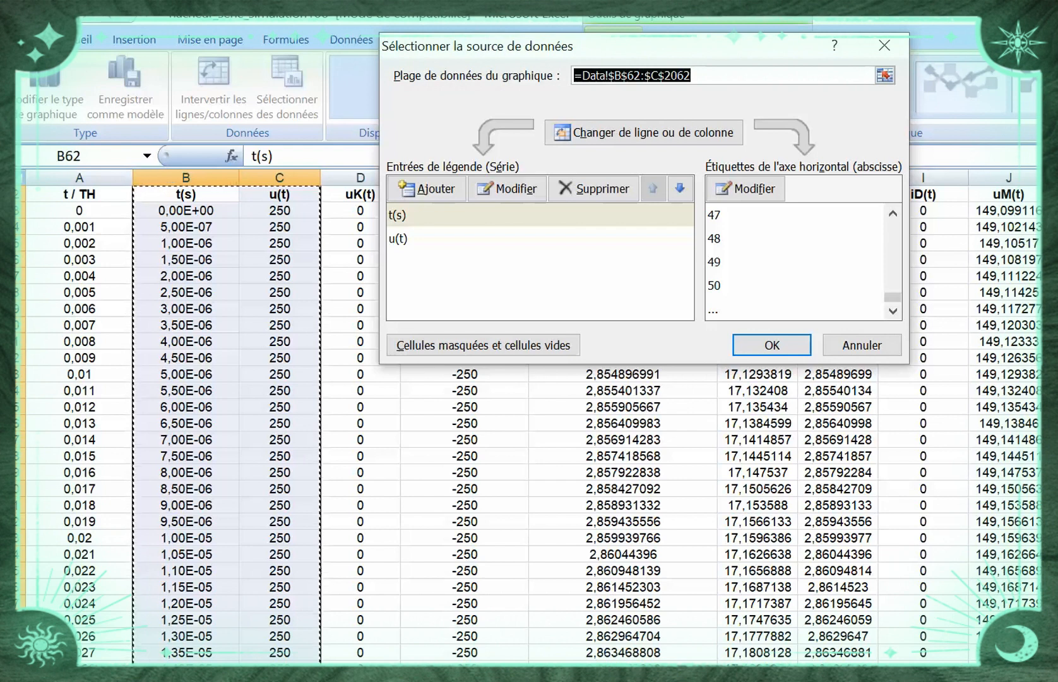
{"action": "left_click_drag", "start_coordinate": [892, 298], "coordinate": [893, 225]}
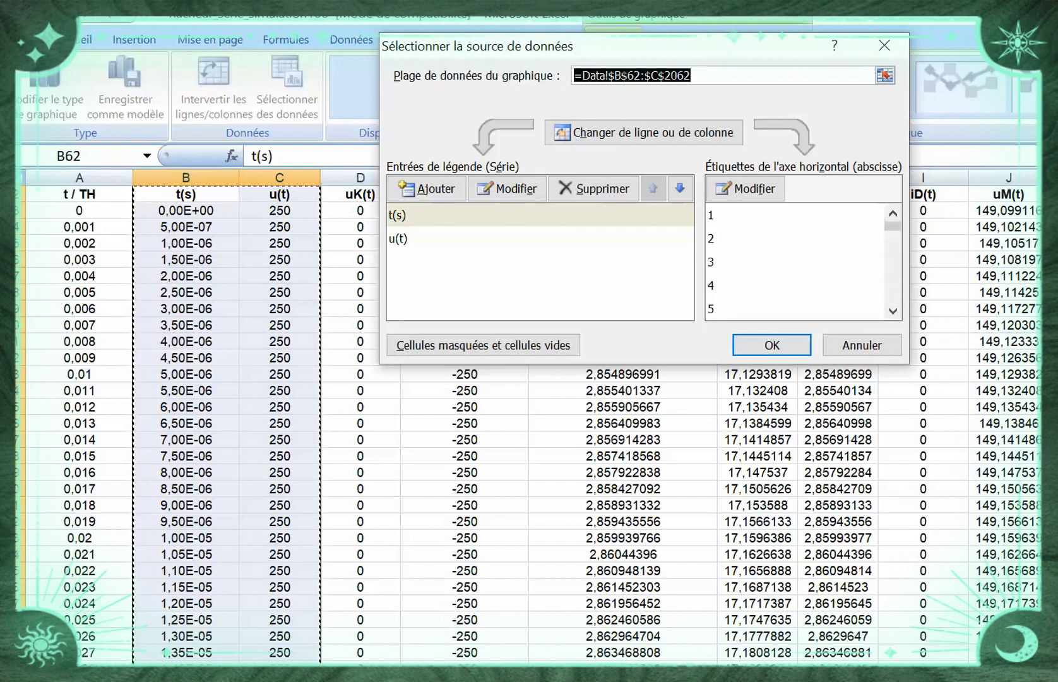
{"action": "left_click", "coordinate": [442, 215]}
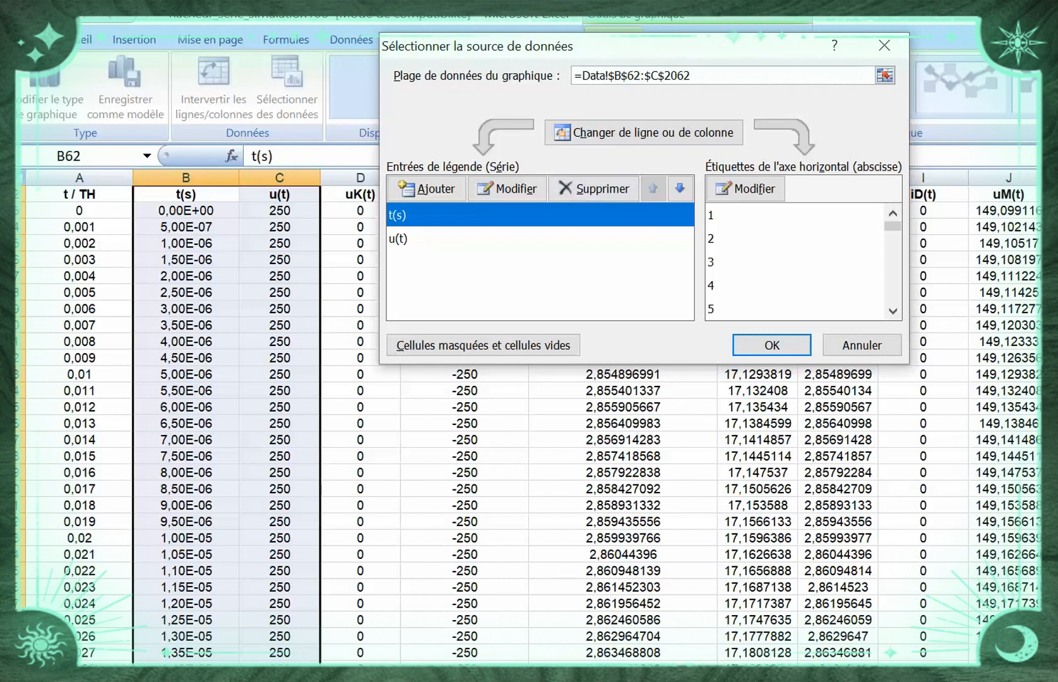
{"action": "left_click", "coordinate": [593, 188]}
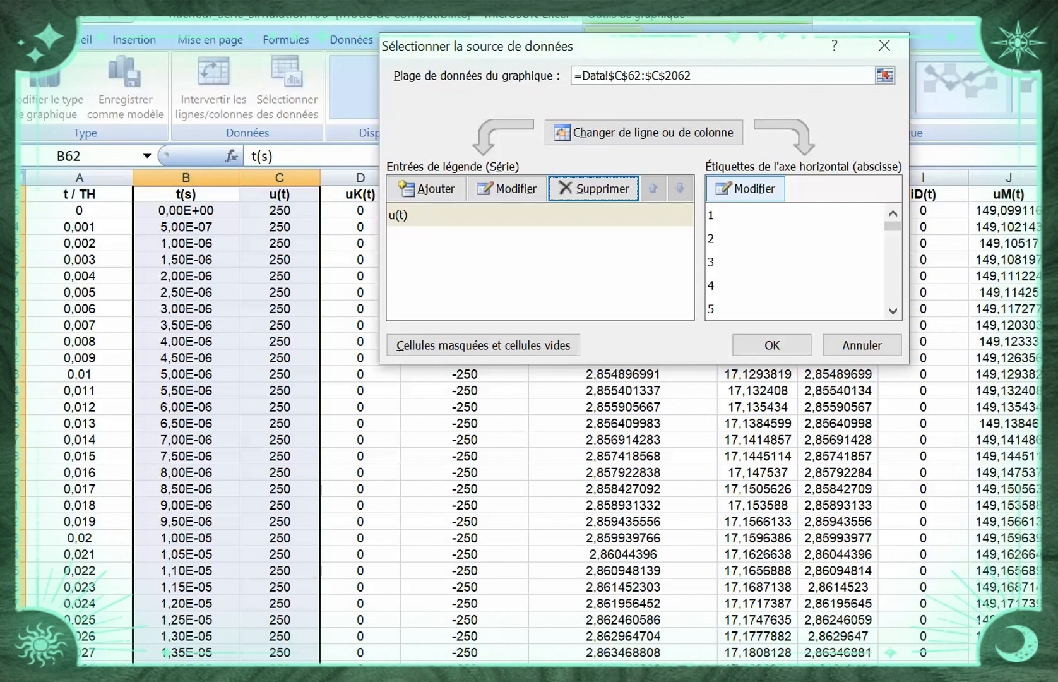
Set the chart's horizontal axis labels to the time values in Data!$B$63:$B$2062
{"action": "left_click", "coordinate": [745, 188]}
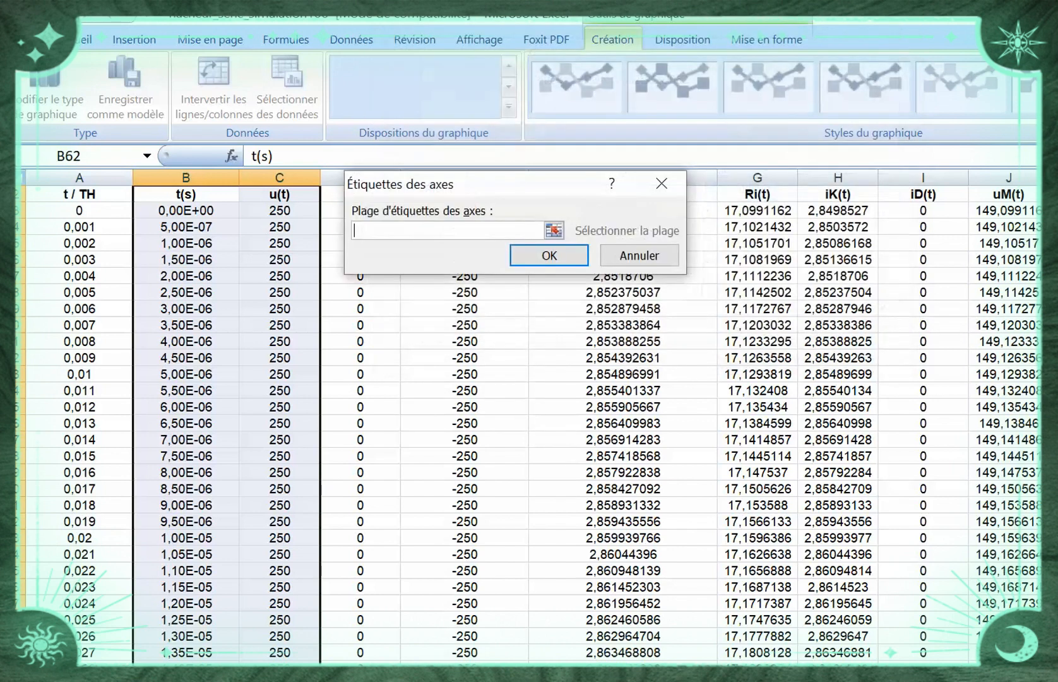
{"action": "left_click_drag", "start_coordinate": [543, 184], "coordinate": [767, 177]}
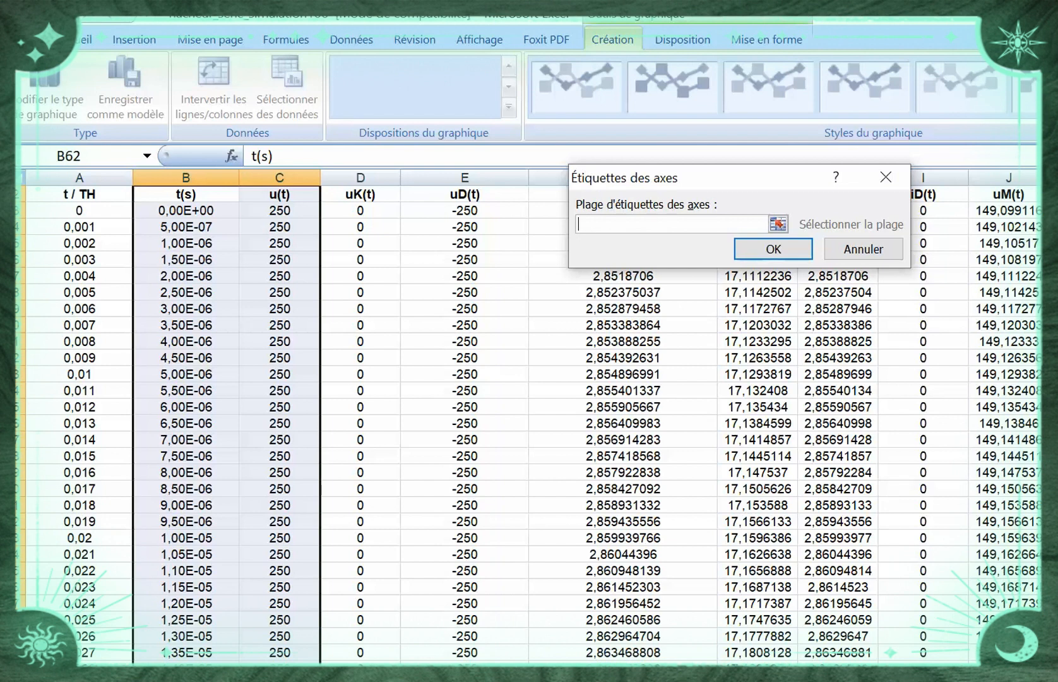
{"action": "left_click", "coordinate": [185, 211]}
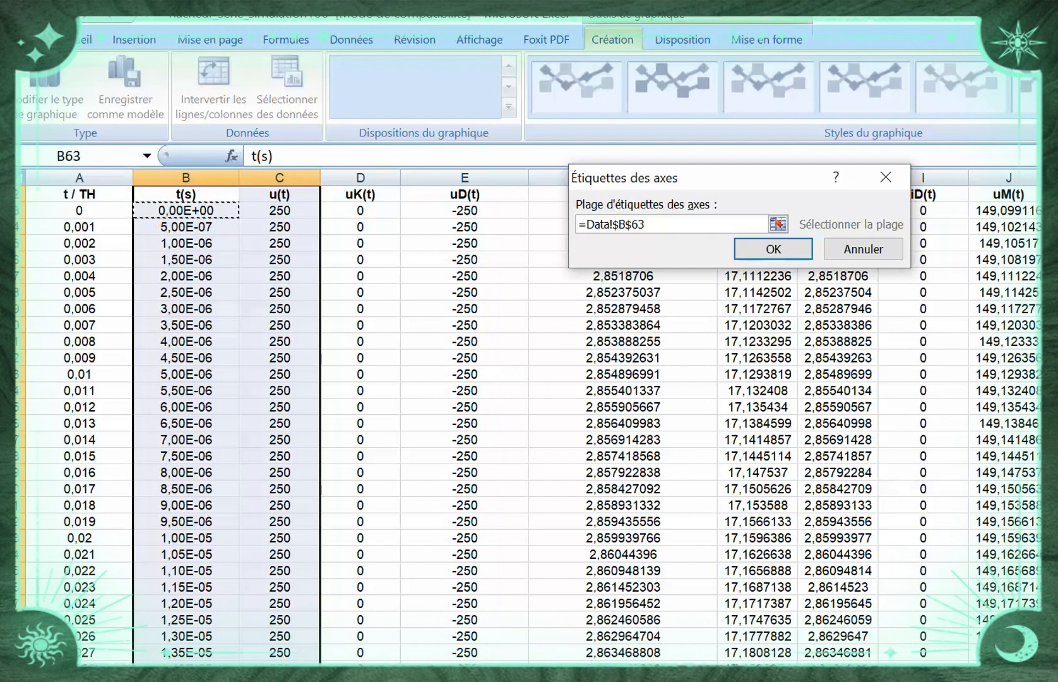
{"action": "left_click_drag", "start_coordinate": [186, 211], "coordinate": [190, 620]}
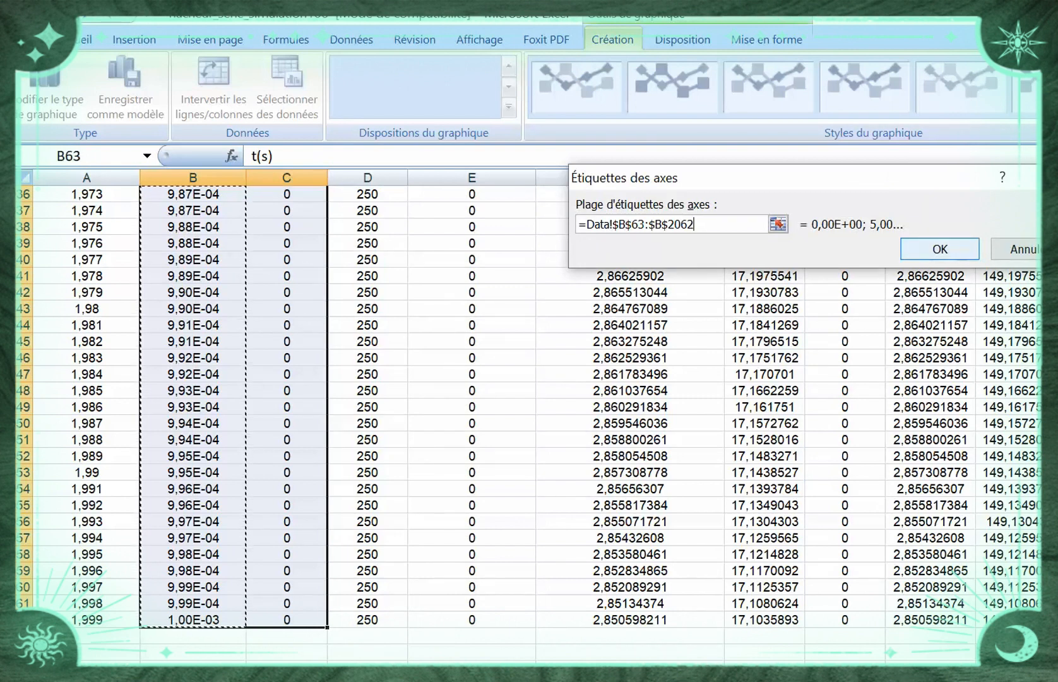
{"action": "key", "text": "Return"}
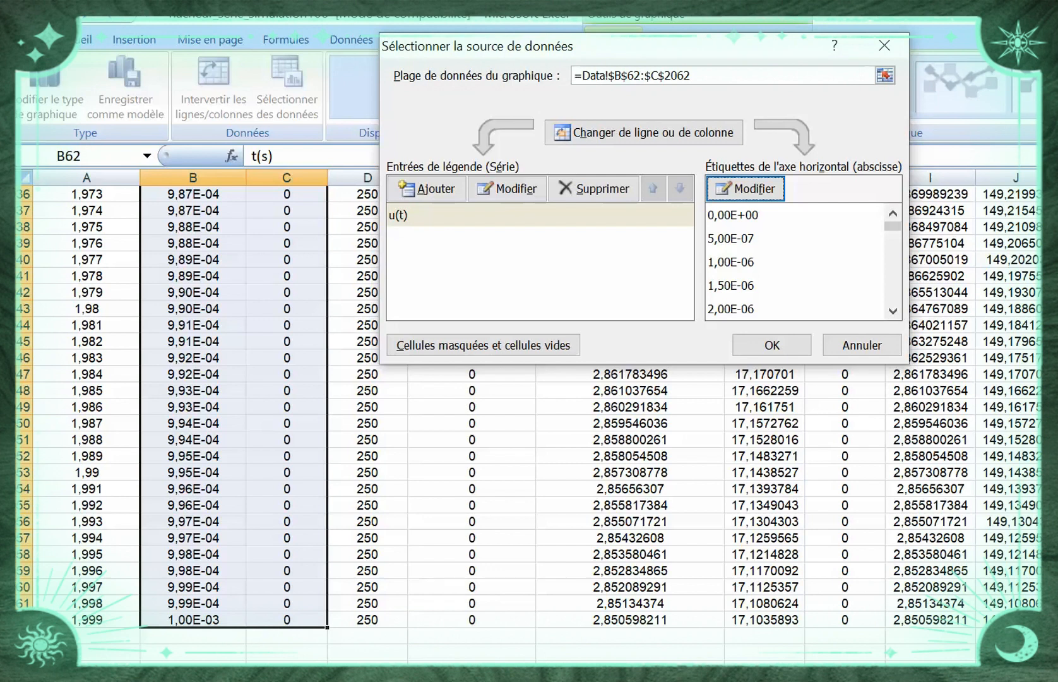
Apply the data source changes and make the u(t) chart slightly taller by lowering its bottom edge
{"action": "left_click", "coordinate": [772, 345]}
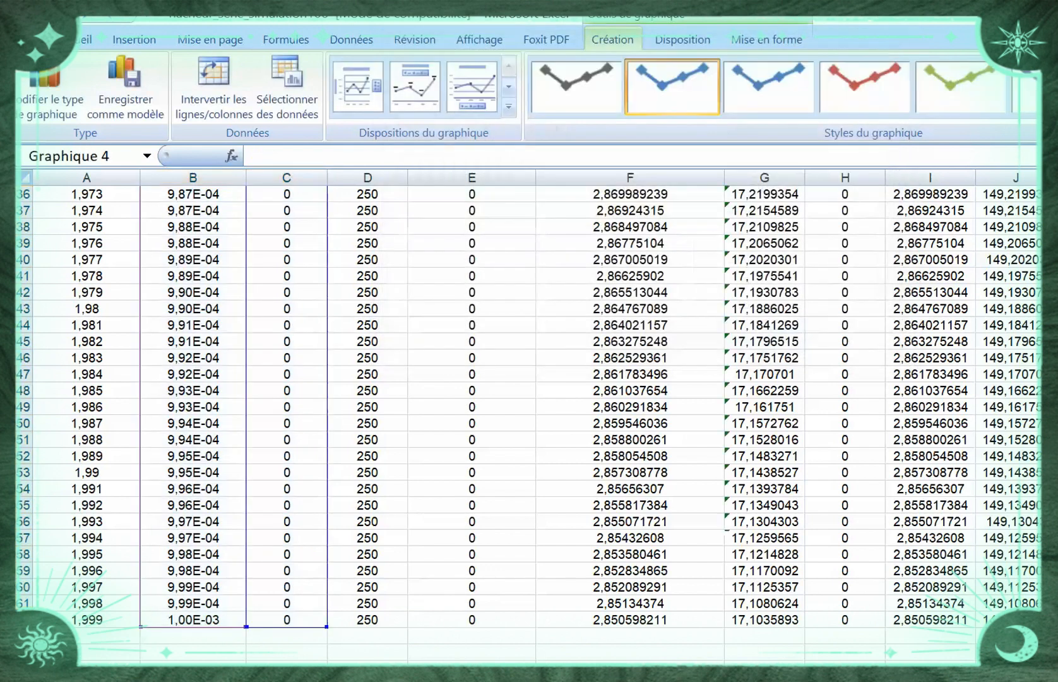
{"action": "scroll", "coordinate": [529, 423], "scroll_direction": "up", "scroll_amount": 20}
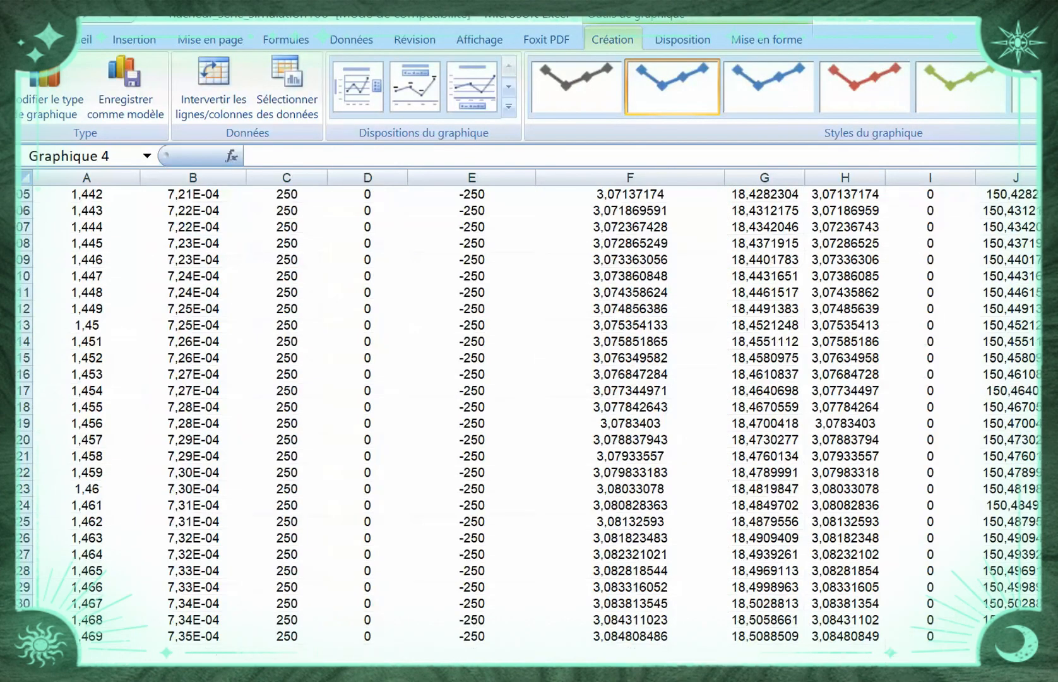
{"action": "scroll", "coordinate": [529, 423], "scroll_direction": "down", "scroll_amount": 5}
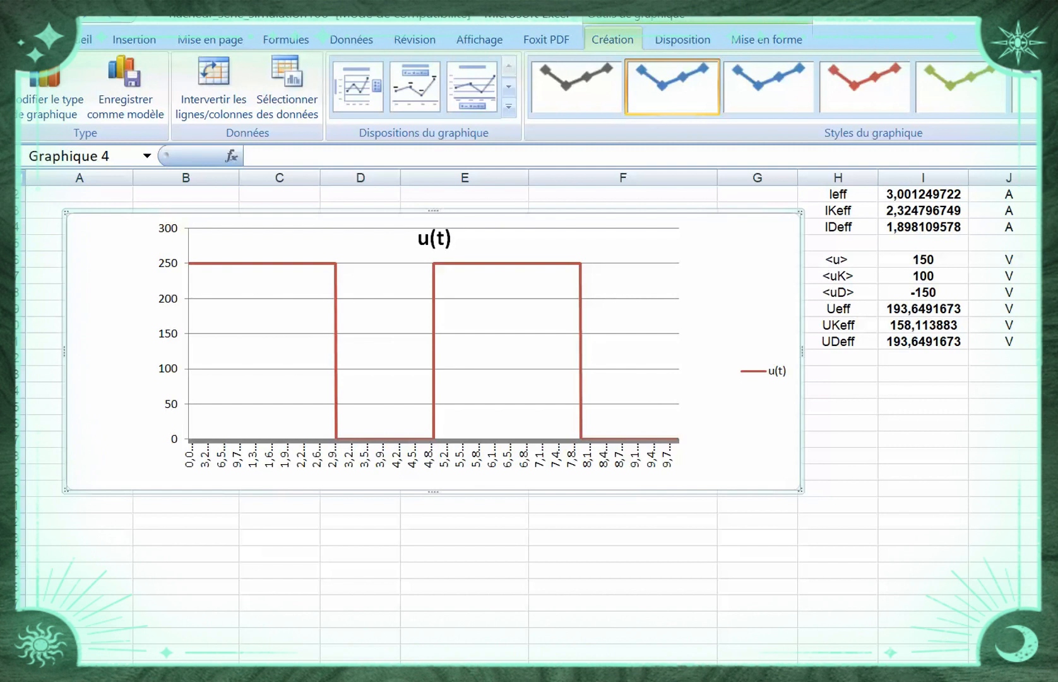
{"action": "left_click_drag", "start_coordinate": [800, 489], "coordinate": [802, 535]}
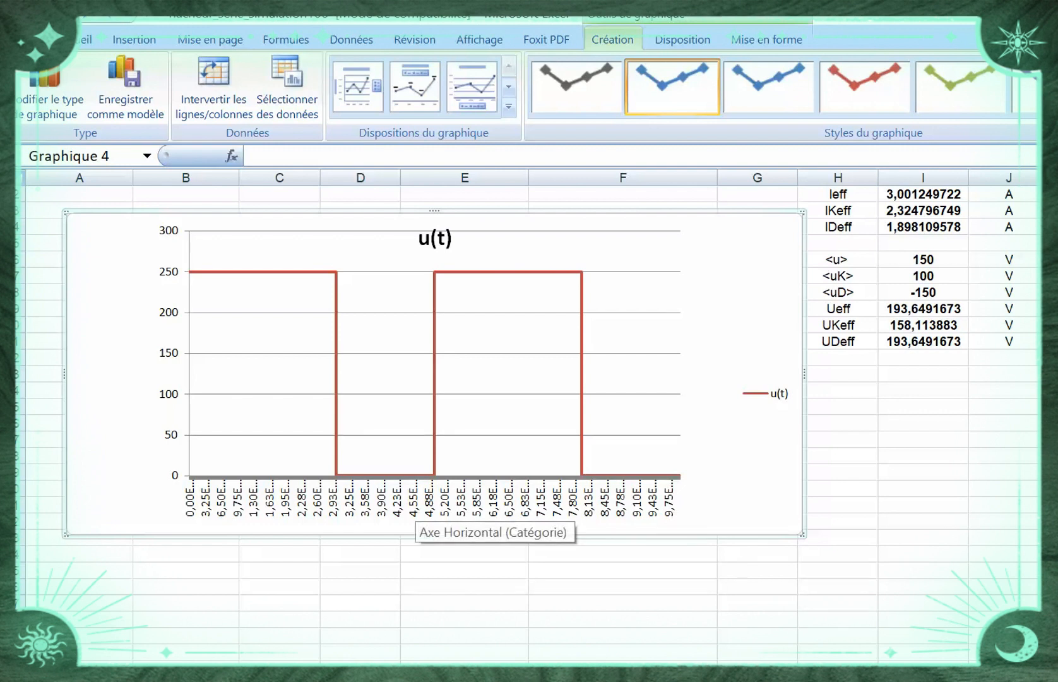
Change the number format of the whole time column B to Standard
{"action": "left_click", "coordinate": [420, 505]}
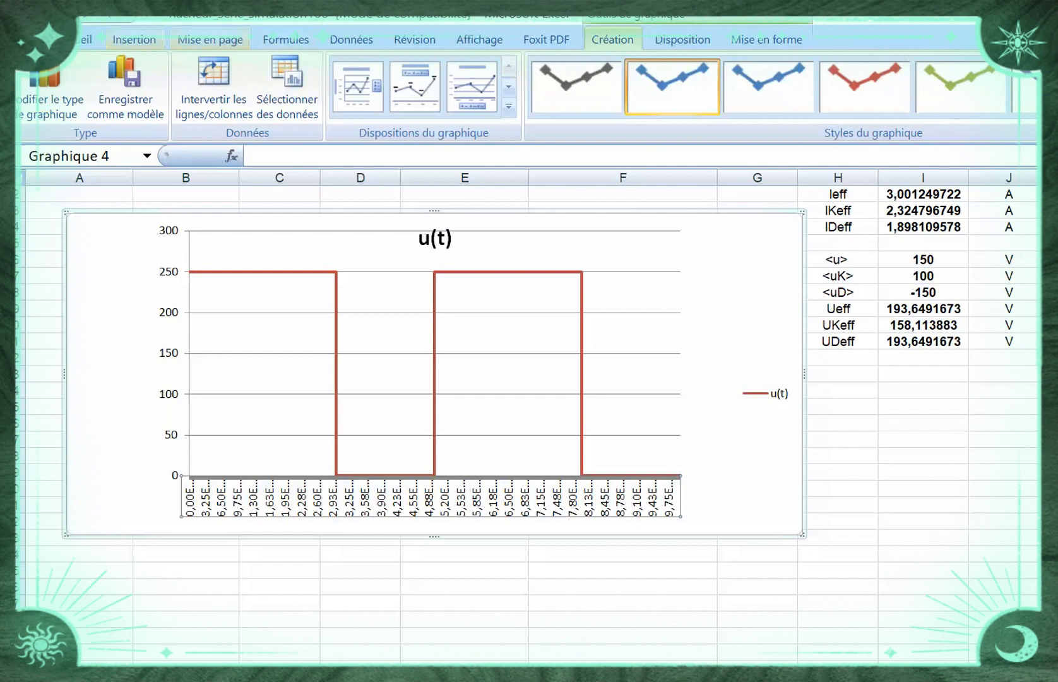
{"action": "left_click", "coordinate": [133, 39]}
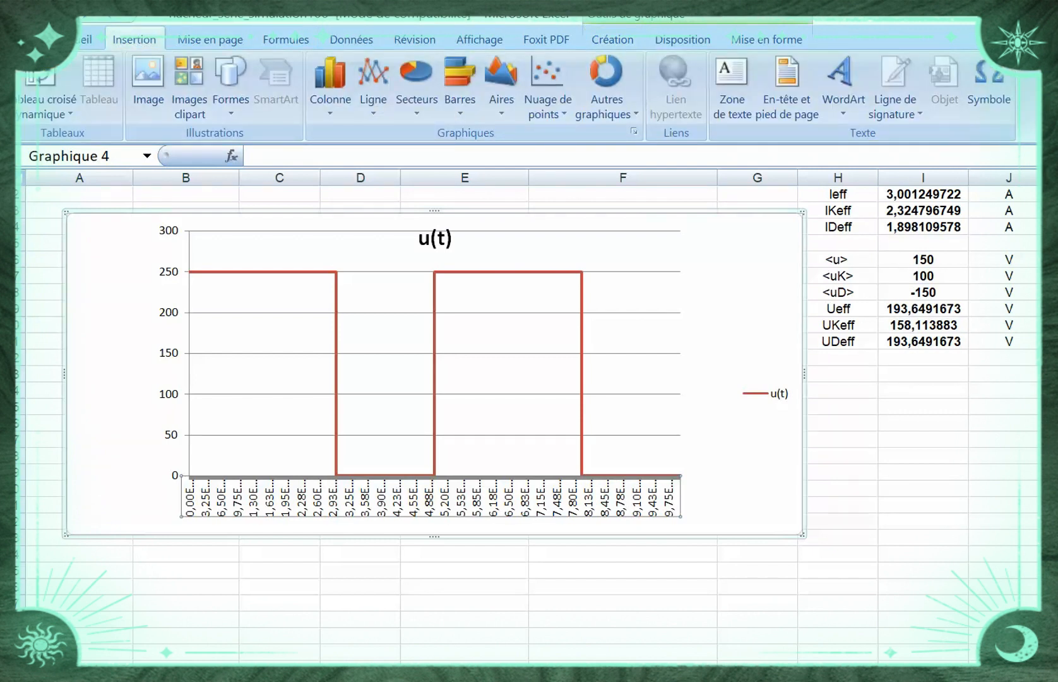
{"action": "left_click", "coordinate": [185, 177]}
{"action": "left_click", "coordinate": [82, 39]}
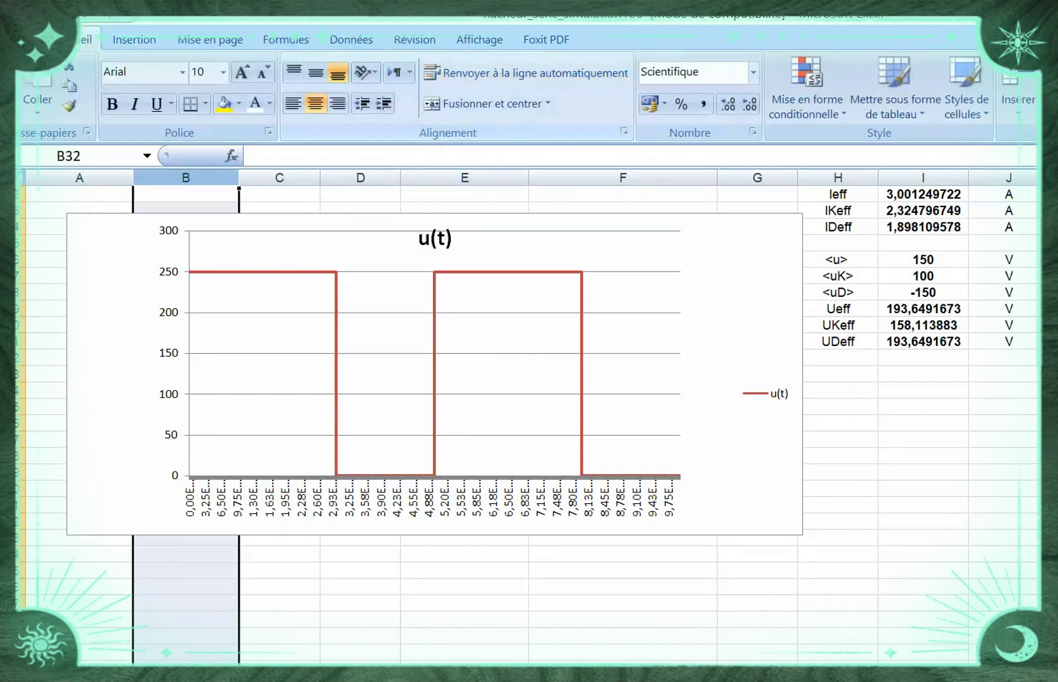
{"action": "left_click", "coordinate": [753, 72]}
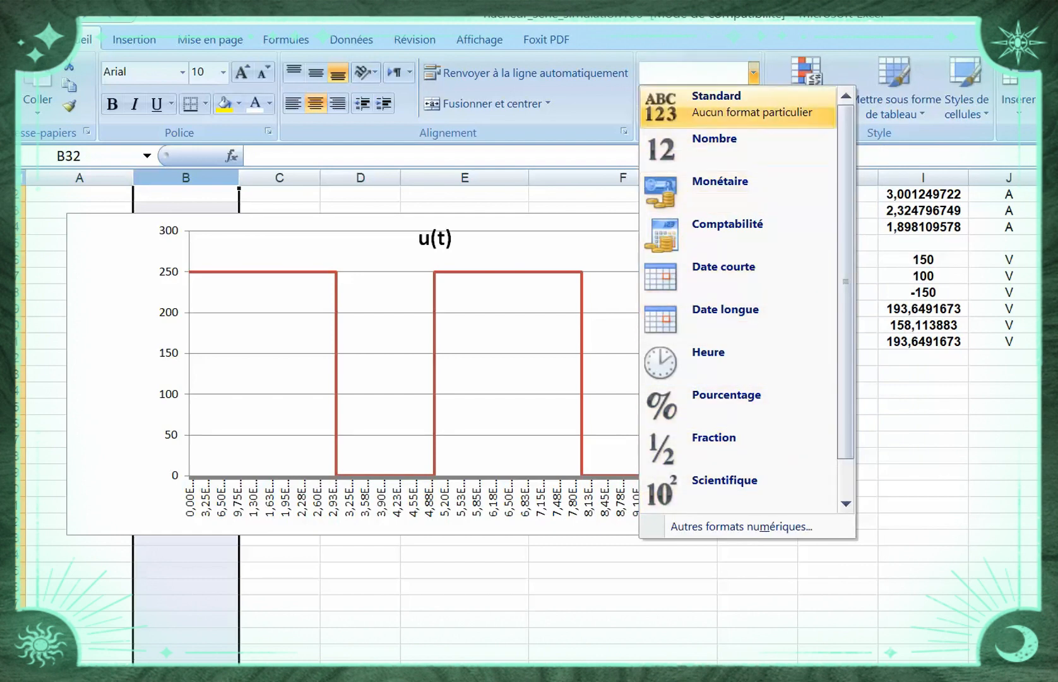
{"action": "left_click", "coordinate": [751, 104]}
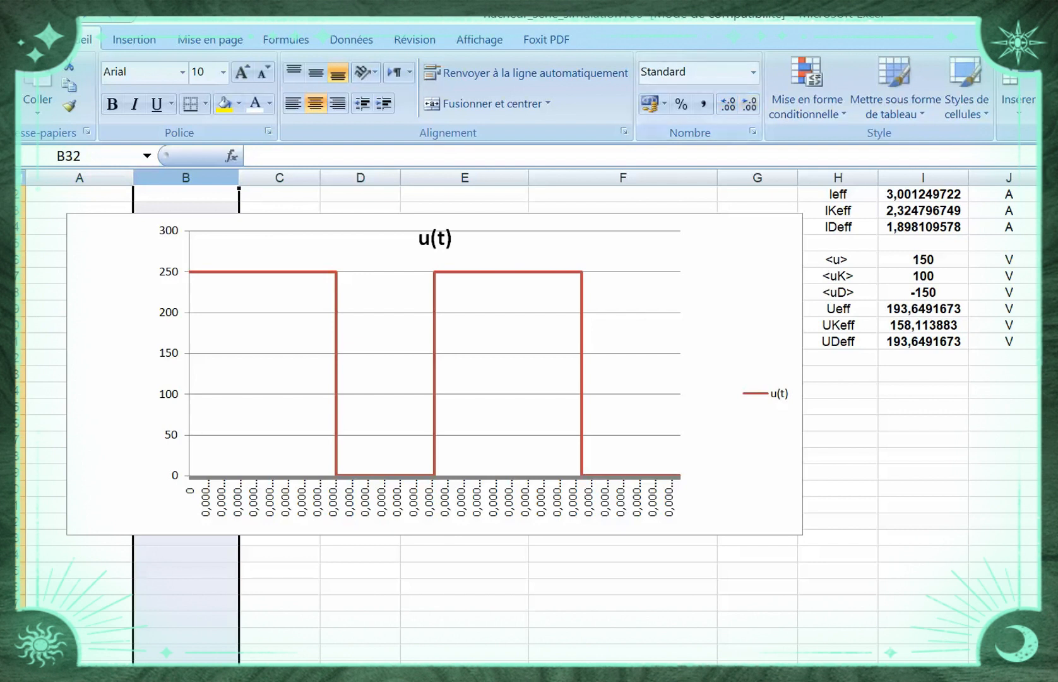
{"action": "left_click", "coordinate": [432, 499]}
{"action": "left_click", "coordinate": [465, 602]}
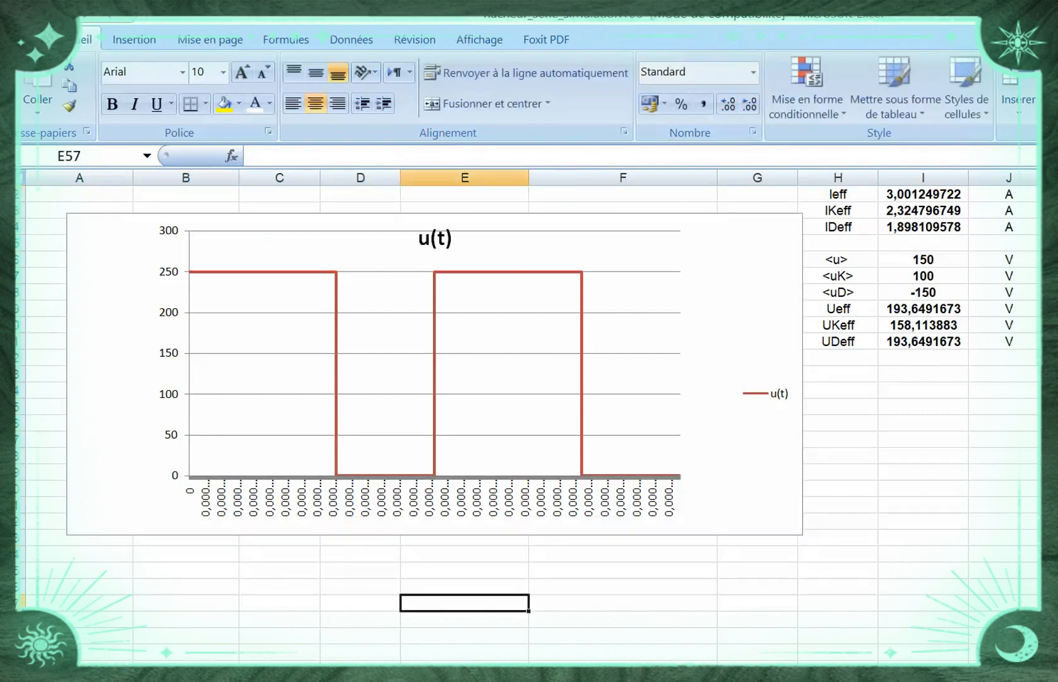
Format the time column B as Nombre with six decimal places
{"action": "left_click", "coordinate": [185, 178]}
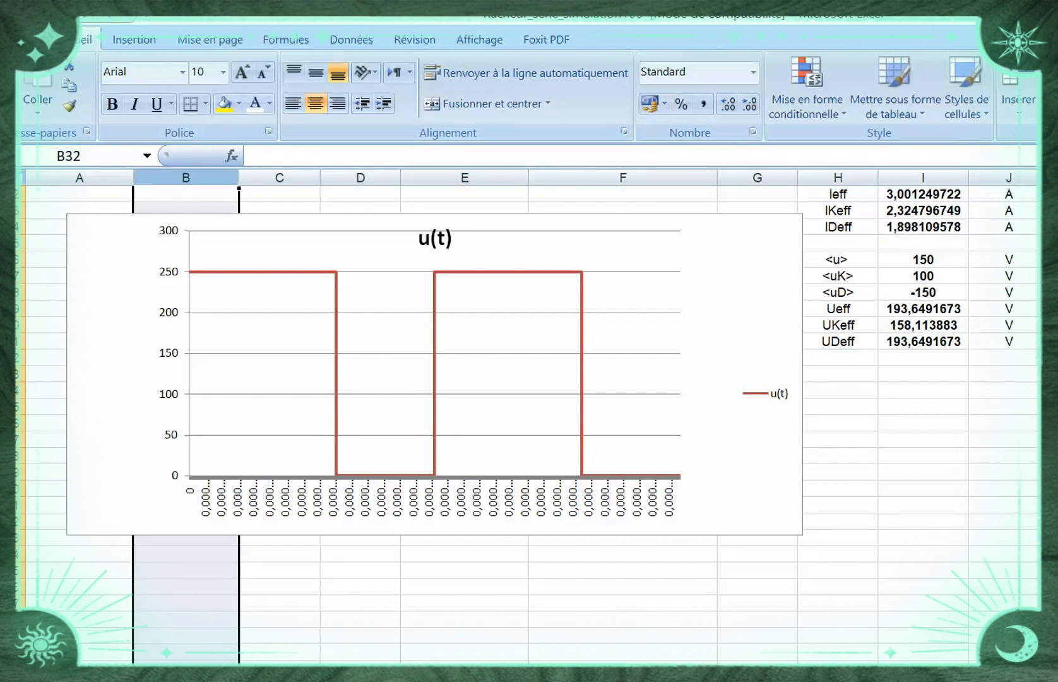
{"action": "left_click", "coordinate": [431, 499]}
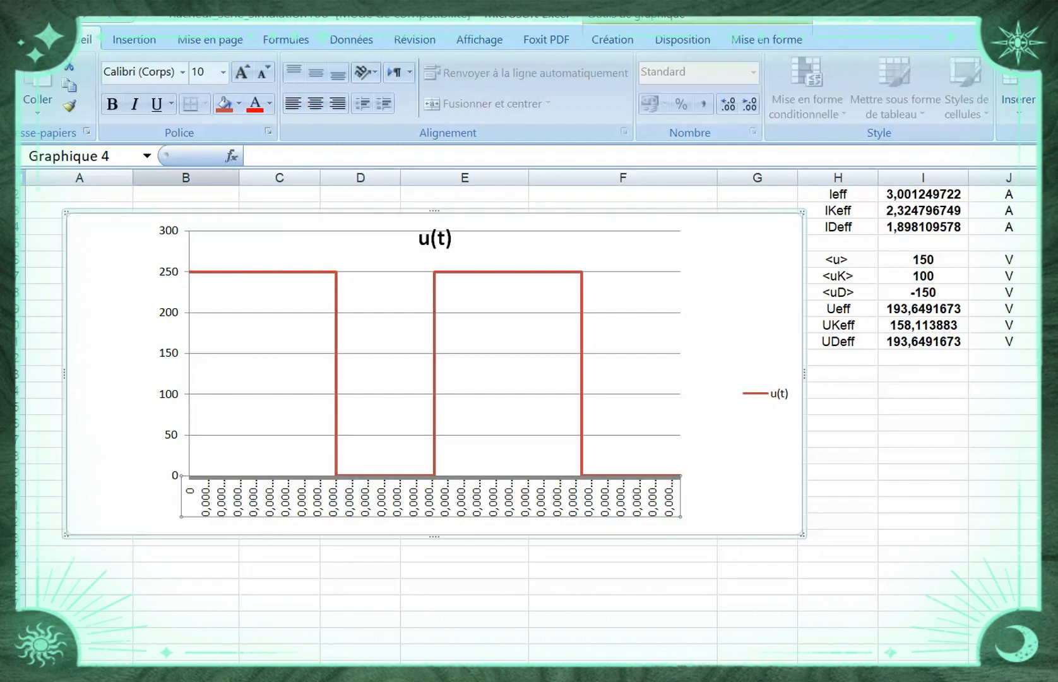
{"action": "left_click", "coordinate": [185, 178]}
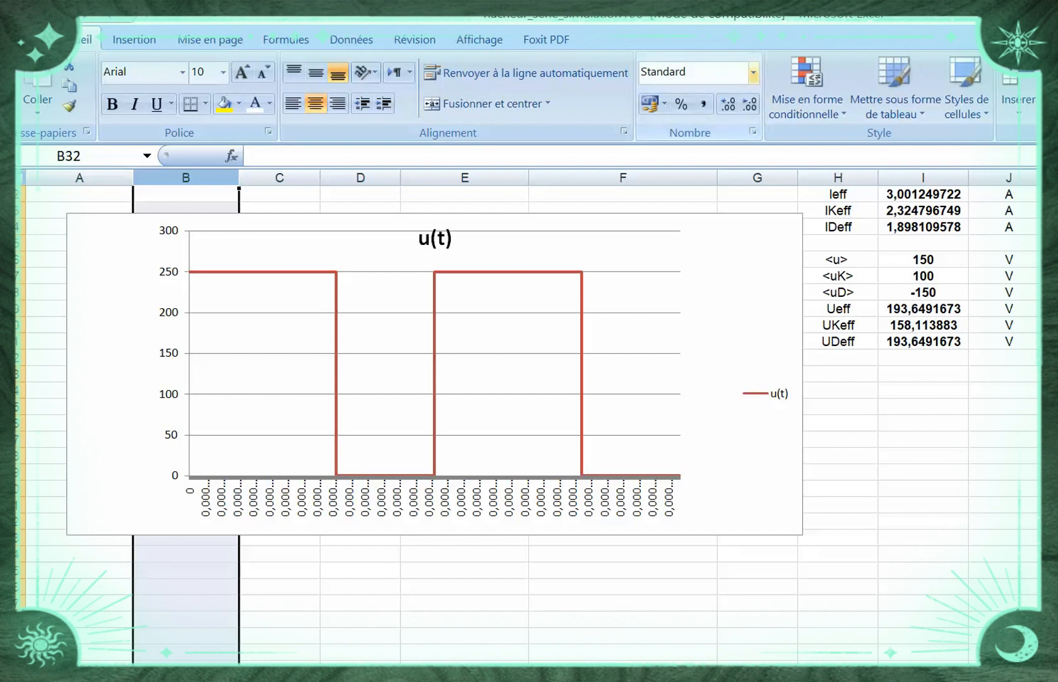
{"action": "left_click", "coordinate": [754, 72]}
{"action": "left_click", "coordinate": [713, 150]}
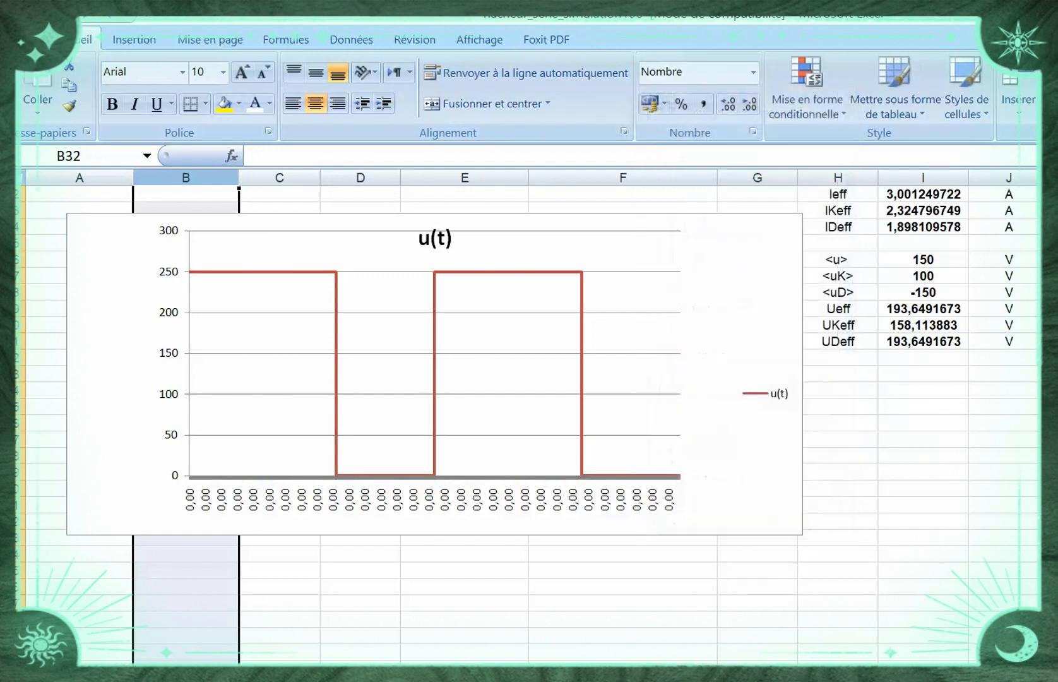
{"action": "left_click", "coordinate": [749, 105]}
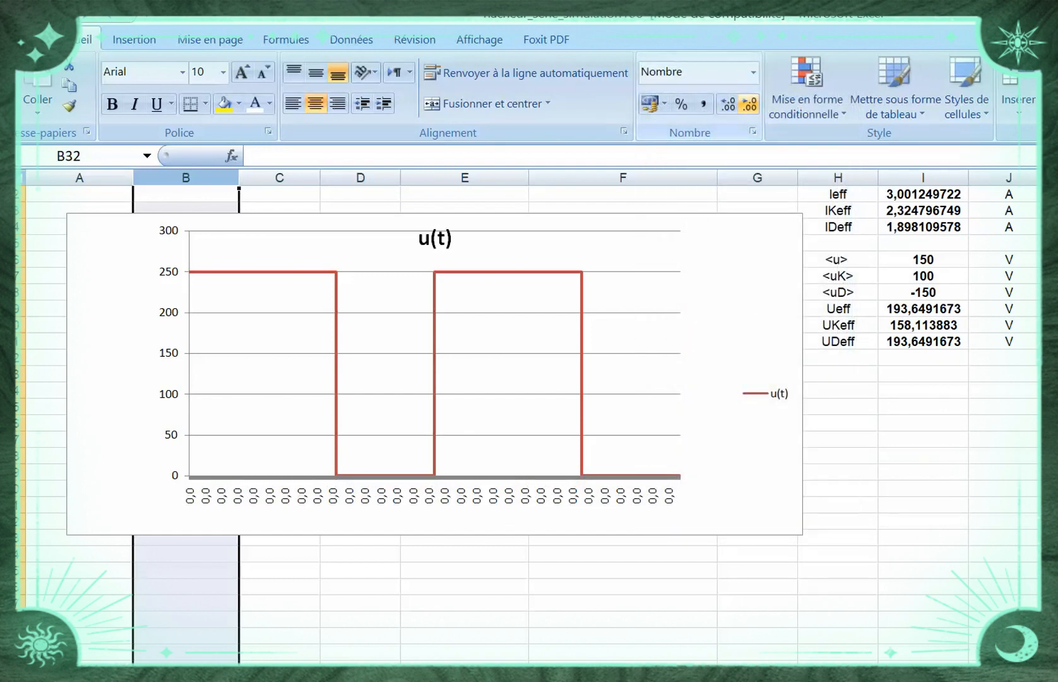
{"action": "left_click", "coordinate": [728, 104]}
{"action": "left_click", "coordinate": [728, 104]}
{"action": "left_click", "coordinate": [727, 104]}
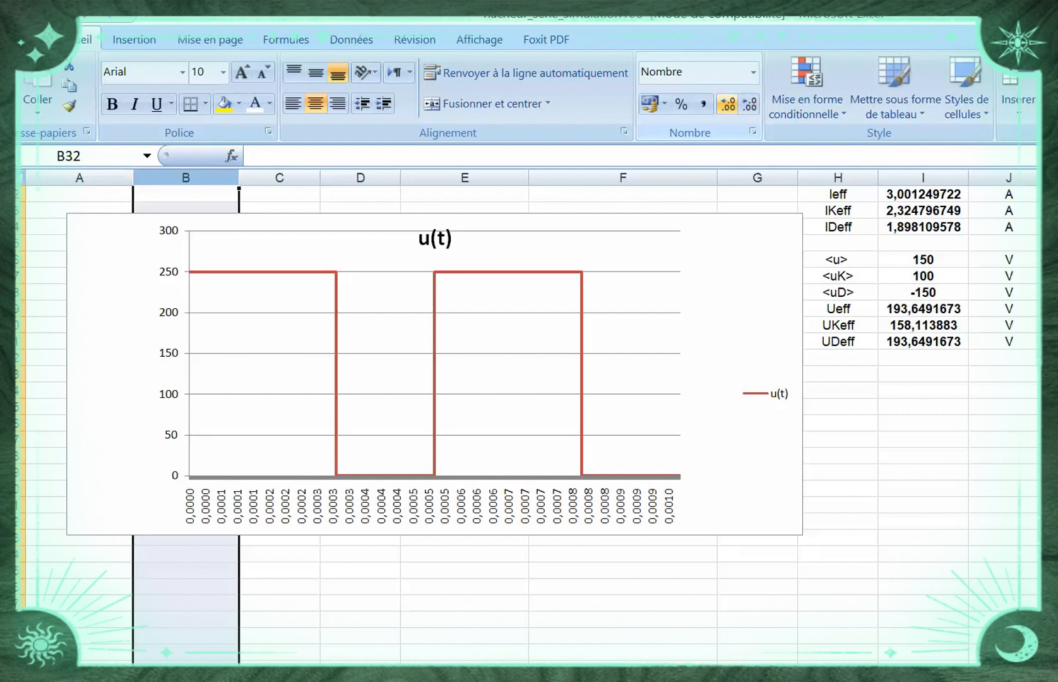
{"action": "left_click", "coordinate": [728, 104]}
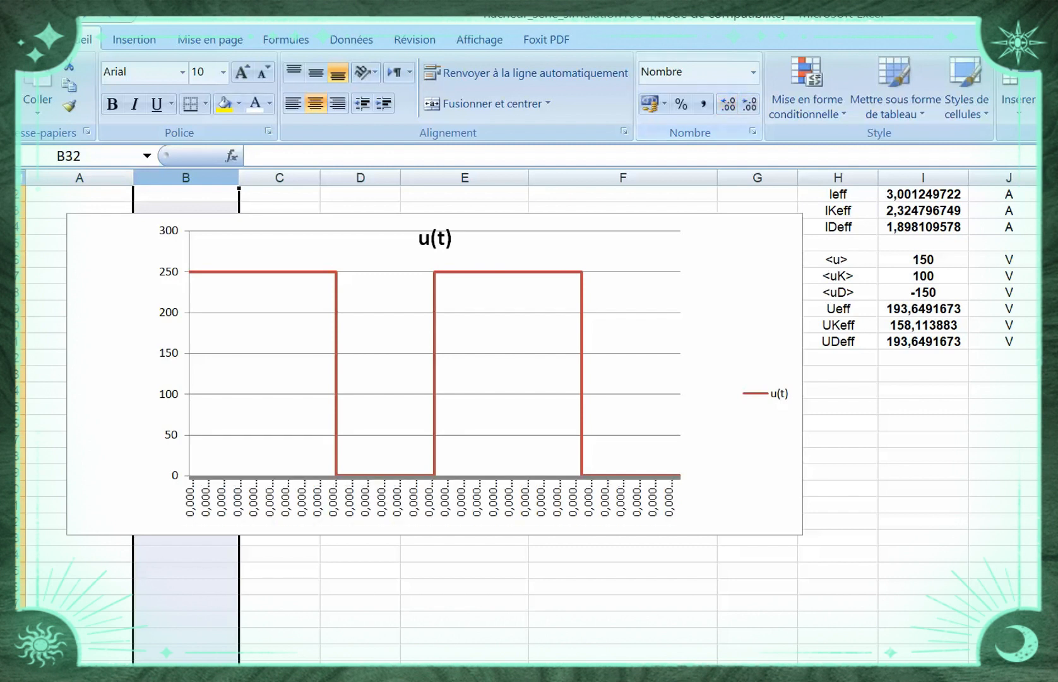
Stretch the chart's bottom edge further down and set the time column B's number format to Scientifique
{"action": "left_click", "coordinate": [740, 284]}
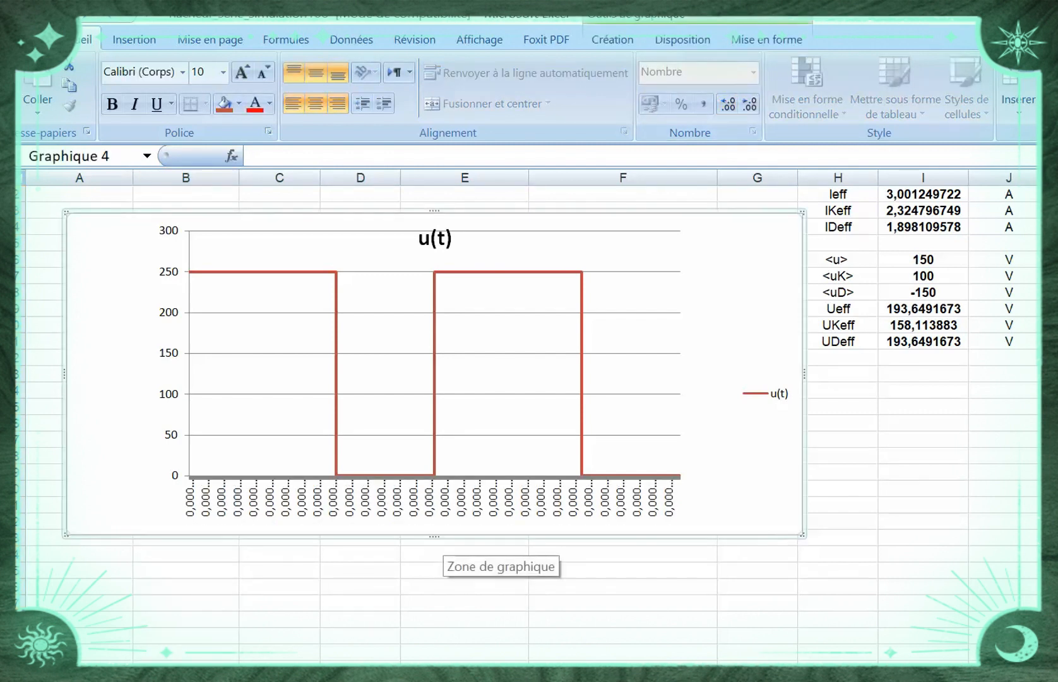
{"action": "left_click_drag", "start_coordinate": [435, 536], "coordinate": [434, 622]}
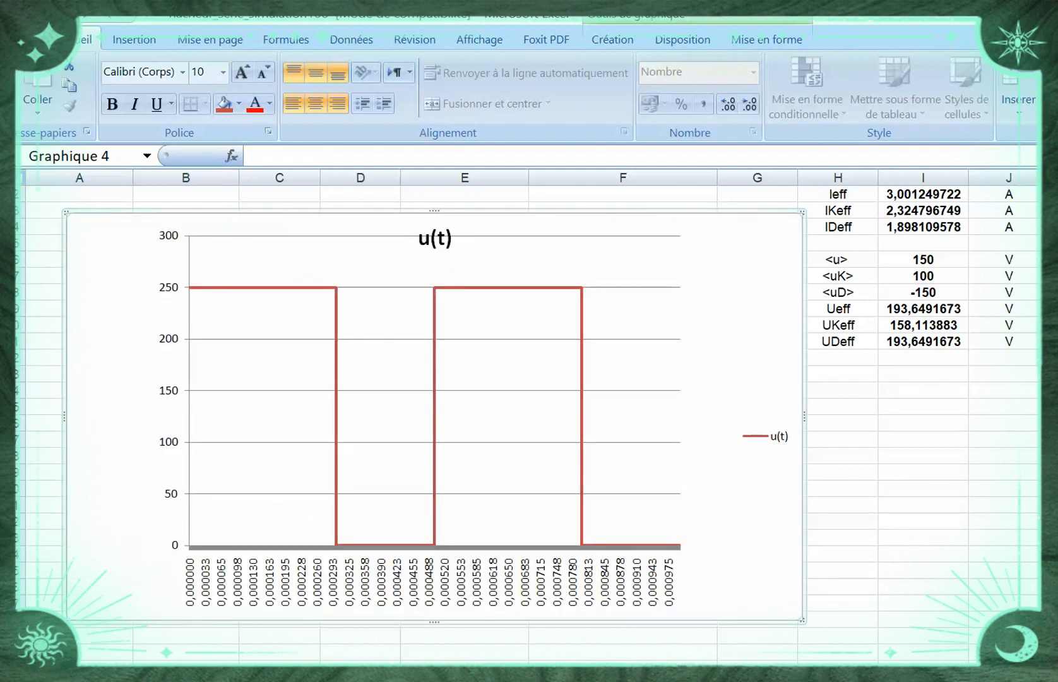
{"action": "left_click", "coordinate": [185, 178]}
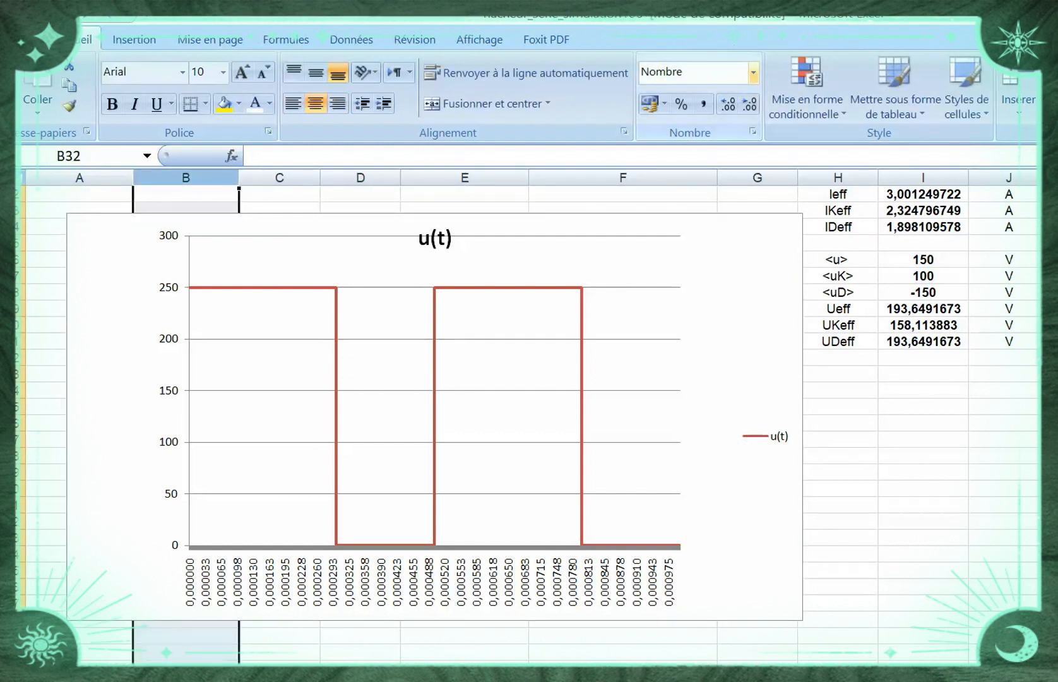
{"action": "left_click", "coordinate": [753, 72]}
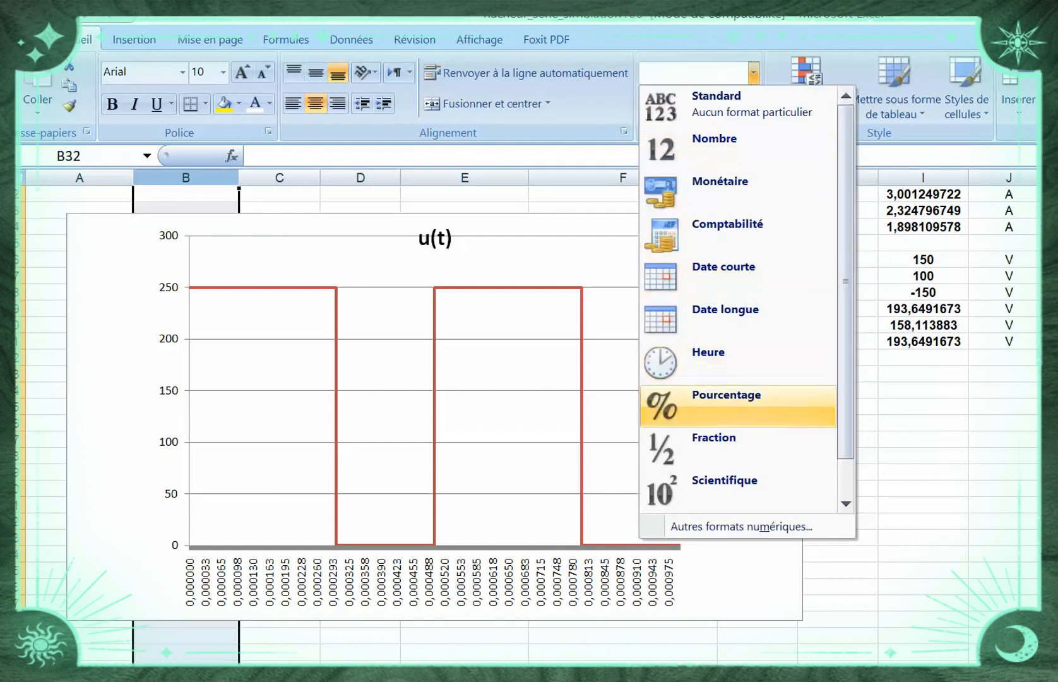
{"action": "left_click", "coordinate": [737, 492]}
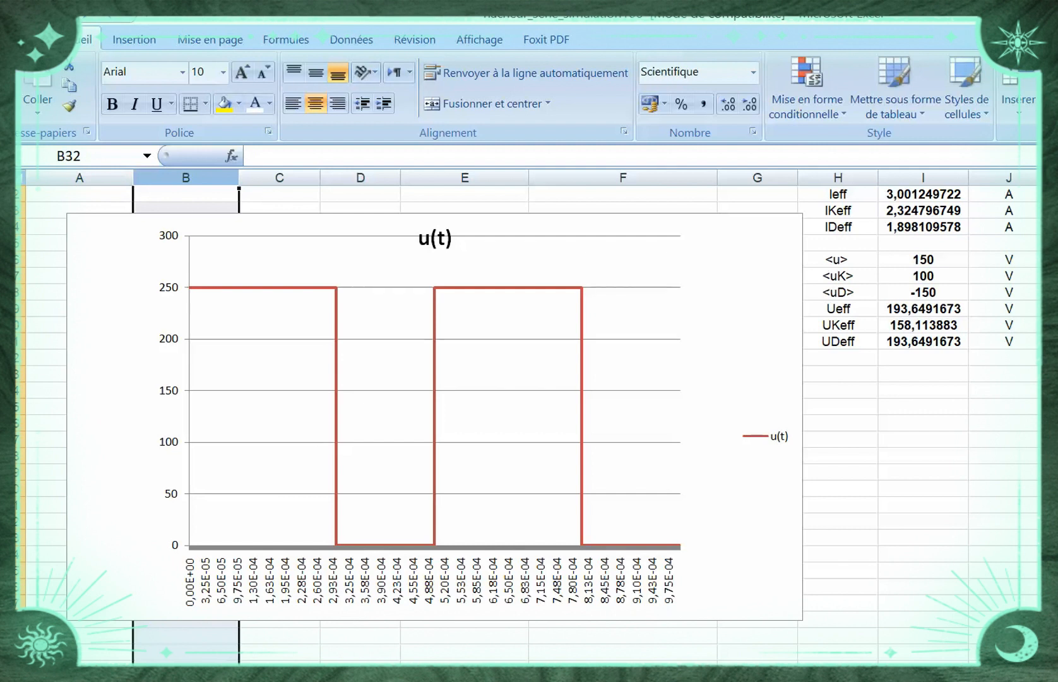
Change the chart title to "Courbe u(t)"
{"action": "left_click", "coordinate": [436, 238]}
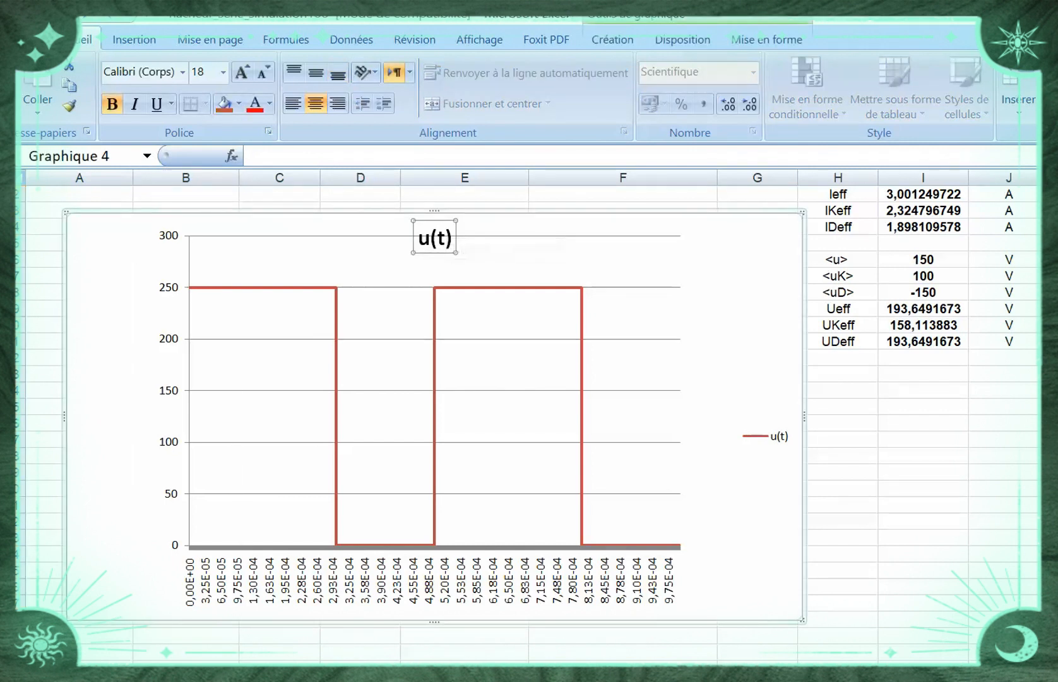
{"action": "triple_click", "coordinate": [444, 237]}
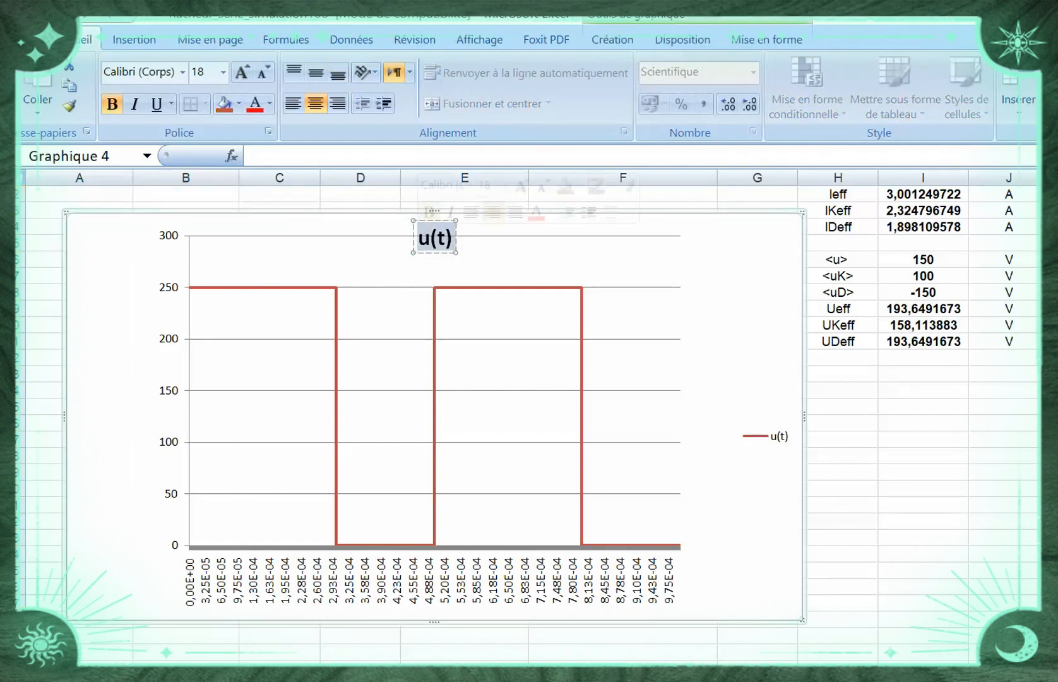
{"action": "left_click", "coordinate": [418, 238]}
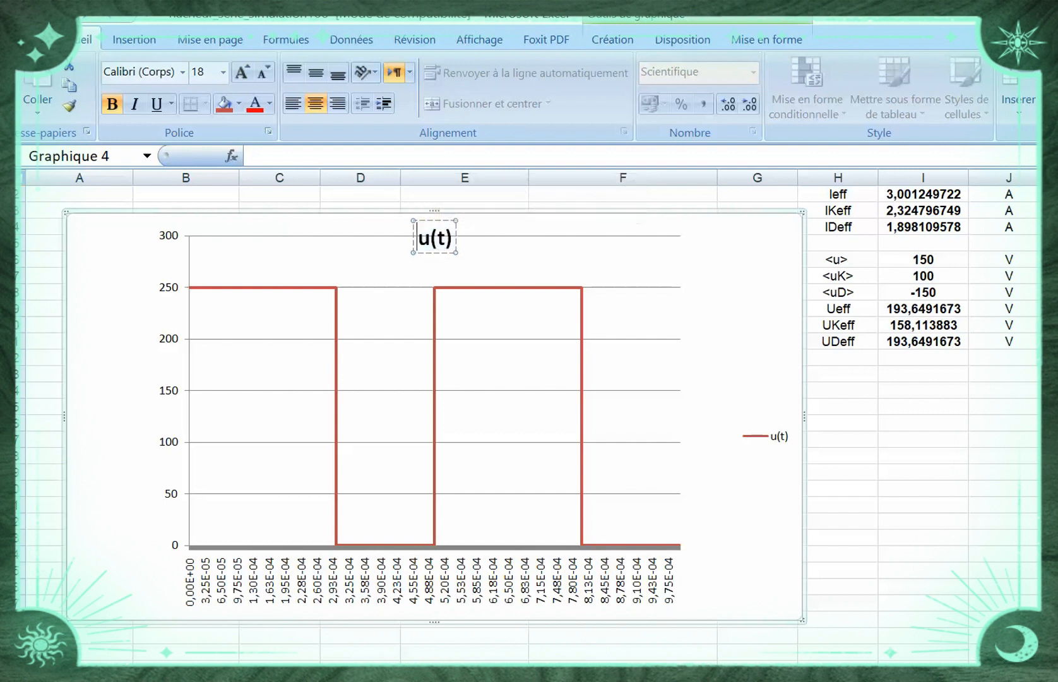
{"action": "type", "text": "Courbe"}
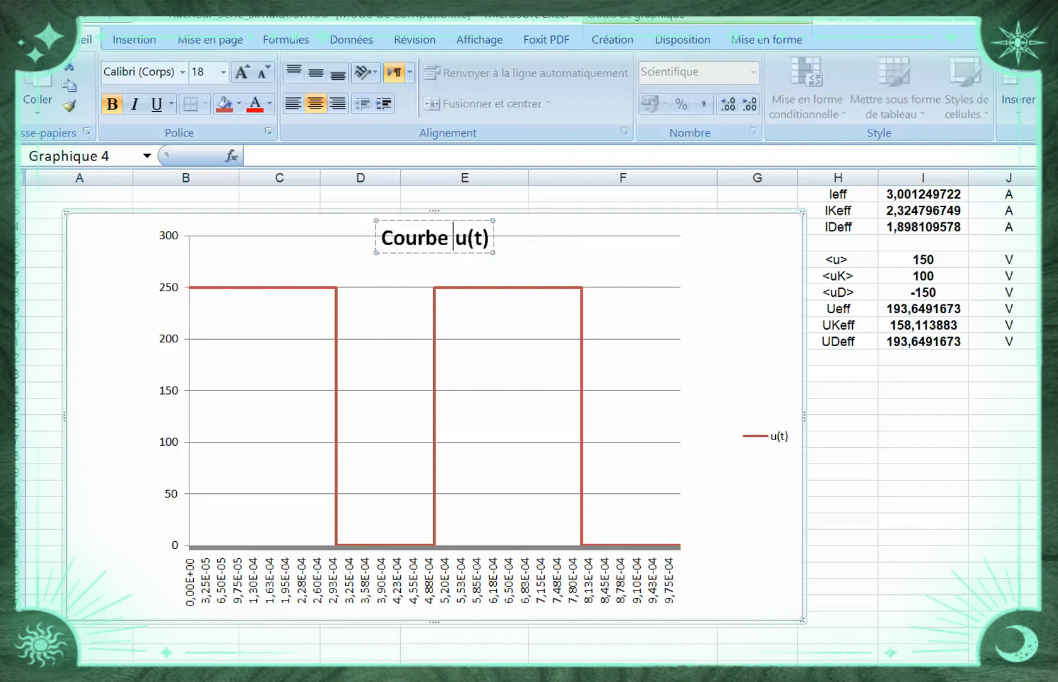
{"action": "key", "text": "Escape"}
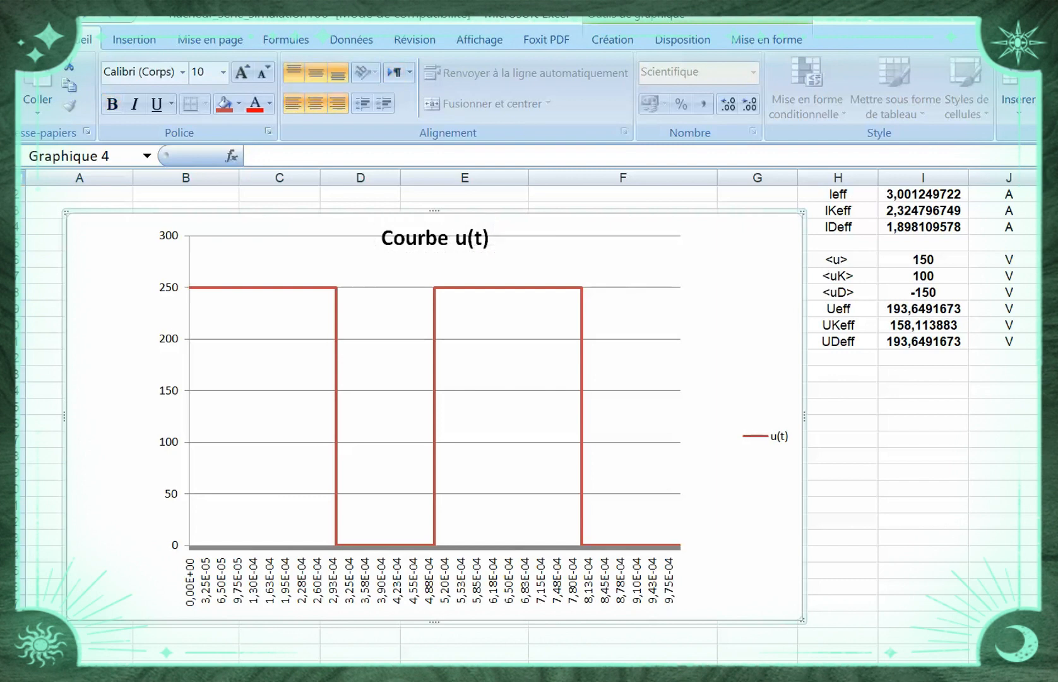
Shrink the chart by narrowing it to end within column F and lowering its top edge
{"action": "left_click_drag", "start_coordinate": [804, 417], "coordinate": [651, 417]}
{"action": "left_click_drag", "start_coordinate": [358, 210], "coordinate": [358, 366]}
{"action": "left_click", "coordinate": [757, 488]}
Select the time column t(s) from its header down to the last data row, B62:B2062
{"action": "scroll", "coordinate": [529, 417], "scroll_direction": "down", "scroll_amount": 7}
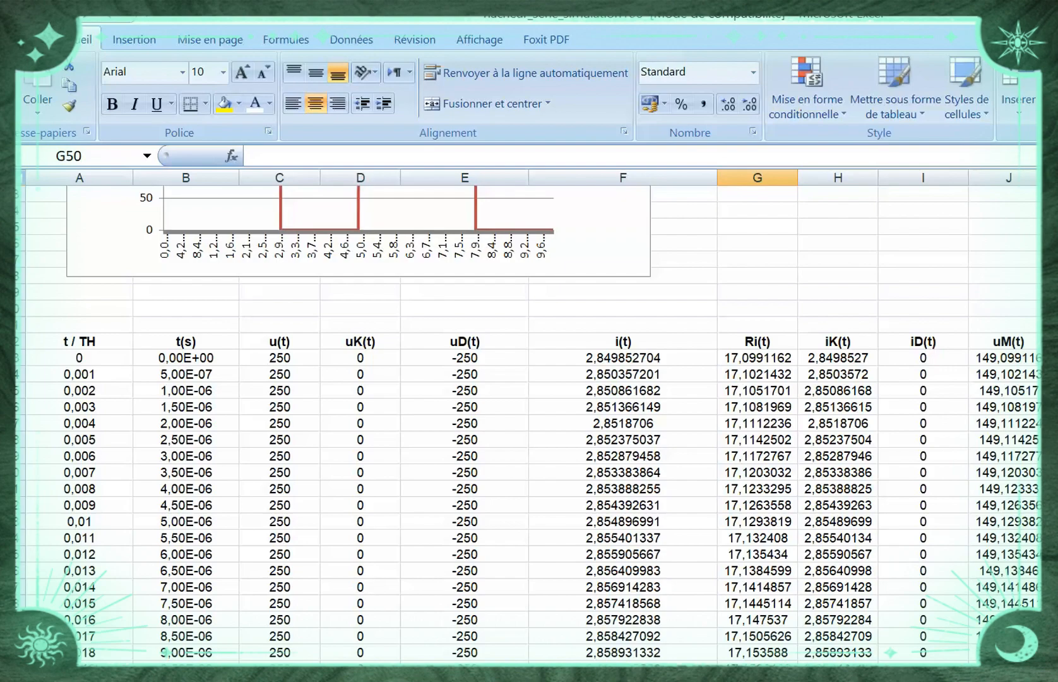
{"action": "scroll", "coordinate": [529, 417], "scroll_direction": "down", "scroll_amount": 5}
{"action": "scroll", "coordinate": [529, 417], "scroll_direction": "down", "scroll_amount": 20}
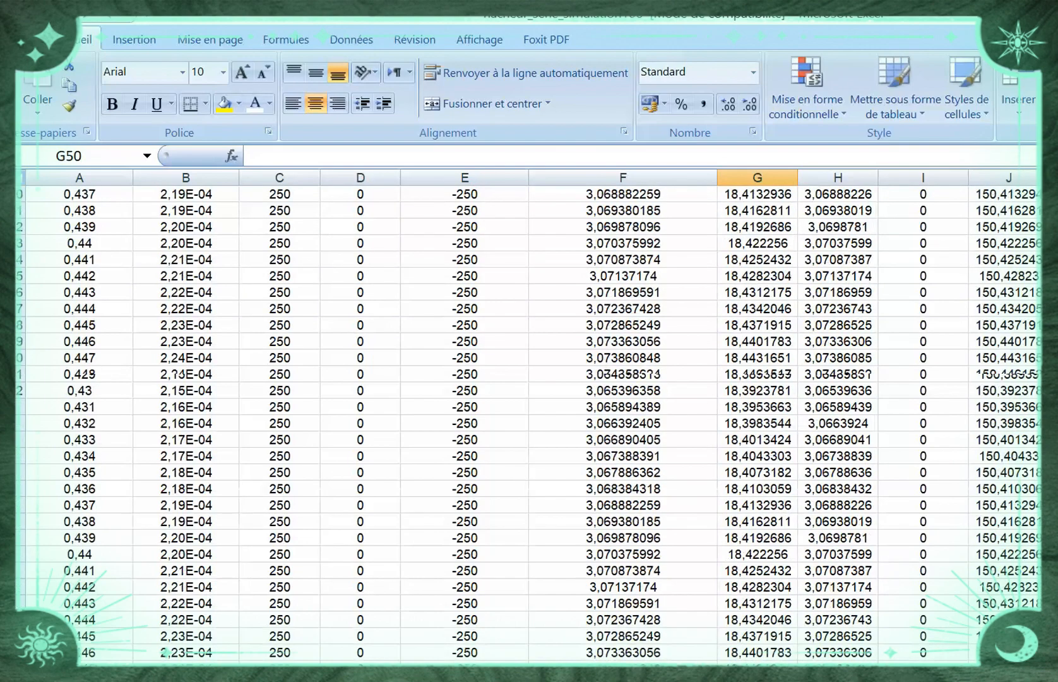
{"action": "scroll", "coordinate": [529, 417], "scroll_direction": "up", "scroll_amount": 20}
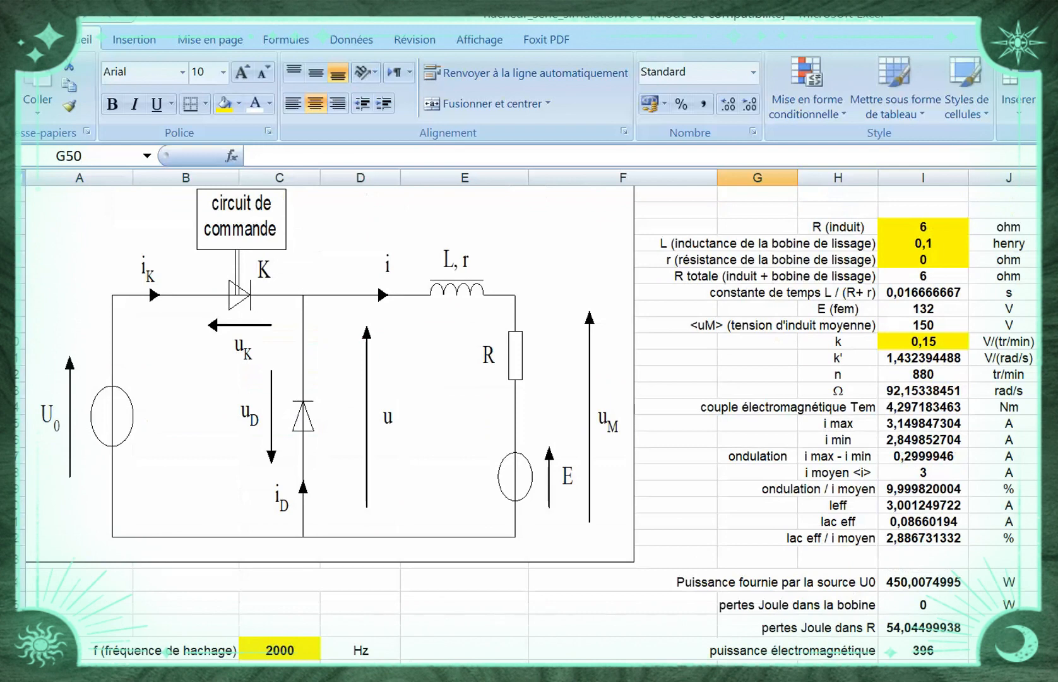
{"action": "scroll", "coordinate": [529, 417], "scroll_direction": "down", "scroll_amount": 11}
{"action": "scroll", "coordinate": [529, 417], "scroll_direction": "up", "scroll_amount": 6}
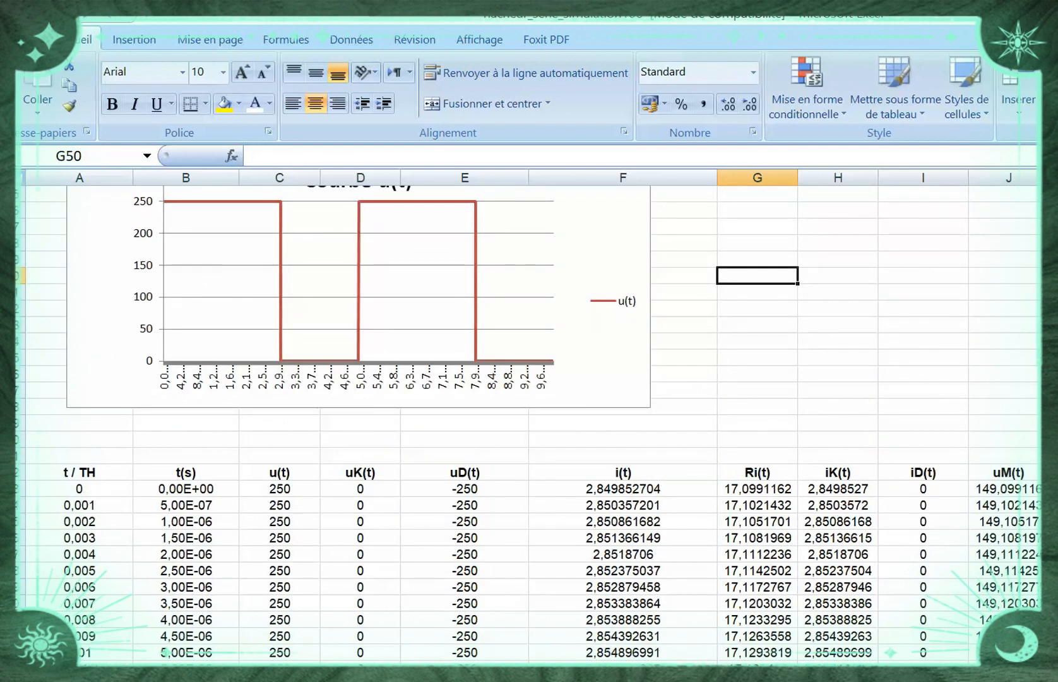
{"action": "left_click", "coordinate": [185, 488]}
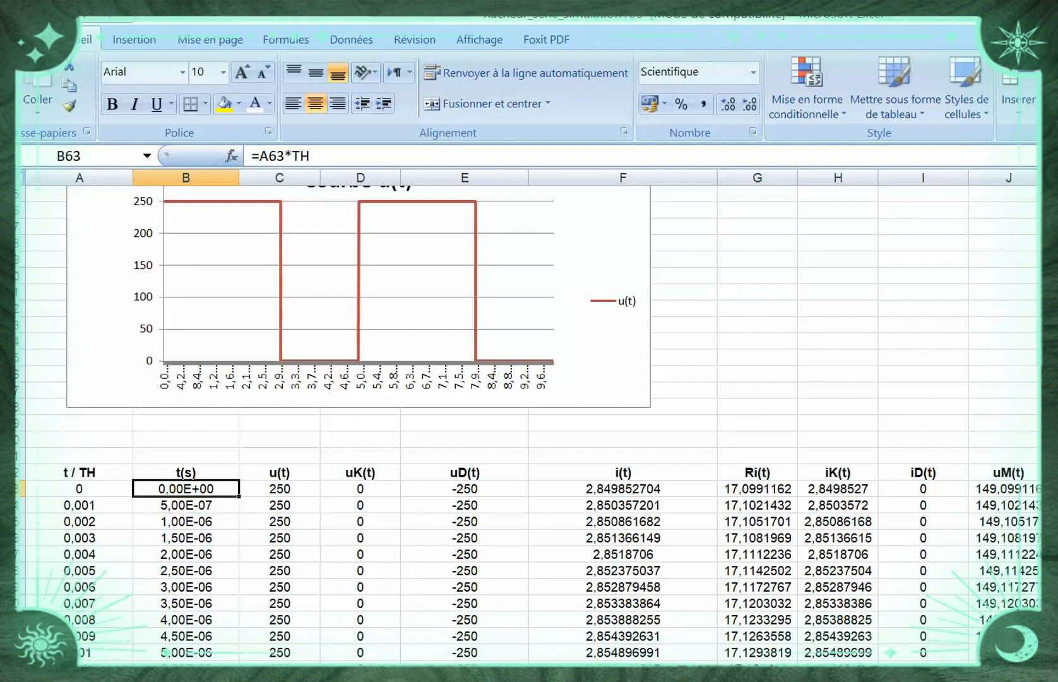
{"action": "left_click", "coordinate": [186, 472]}
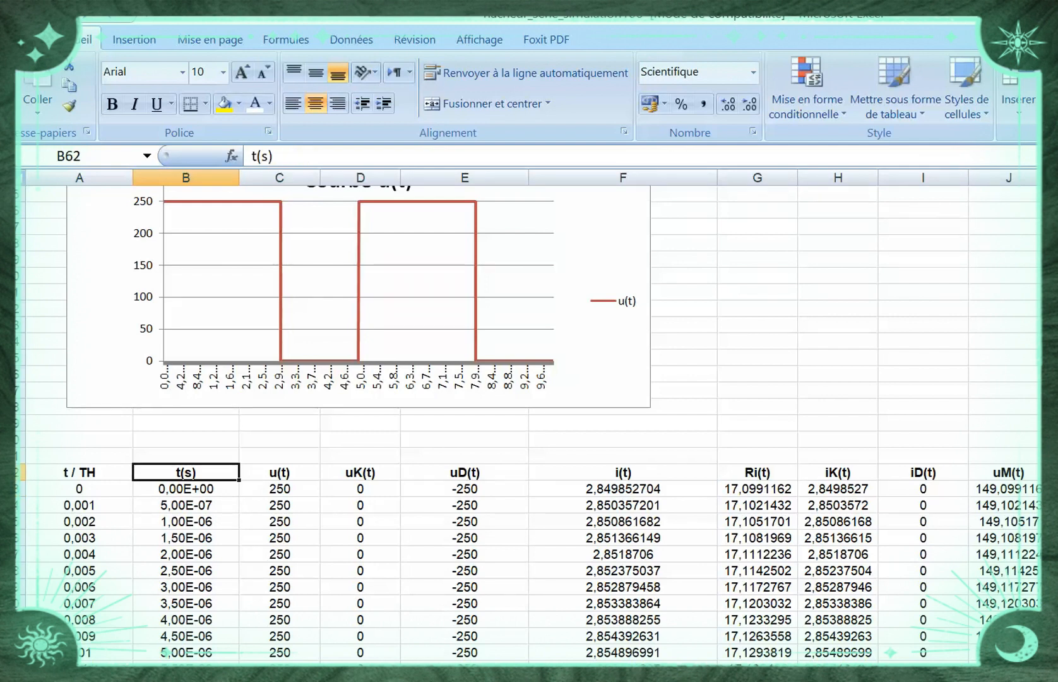
{"action": "left_click", "coordinate": [369, 473]}
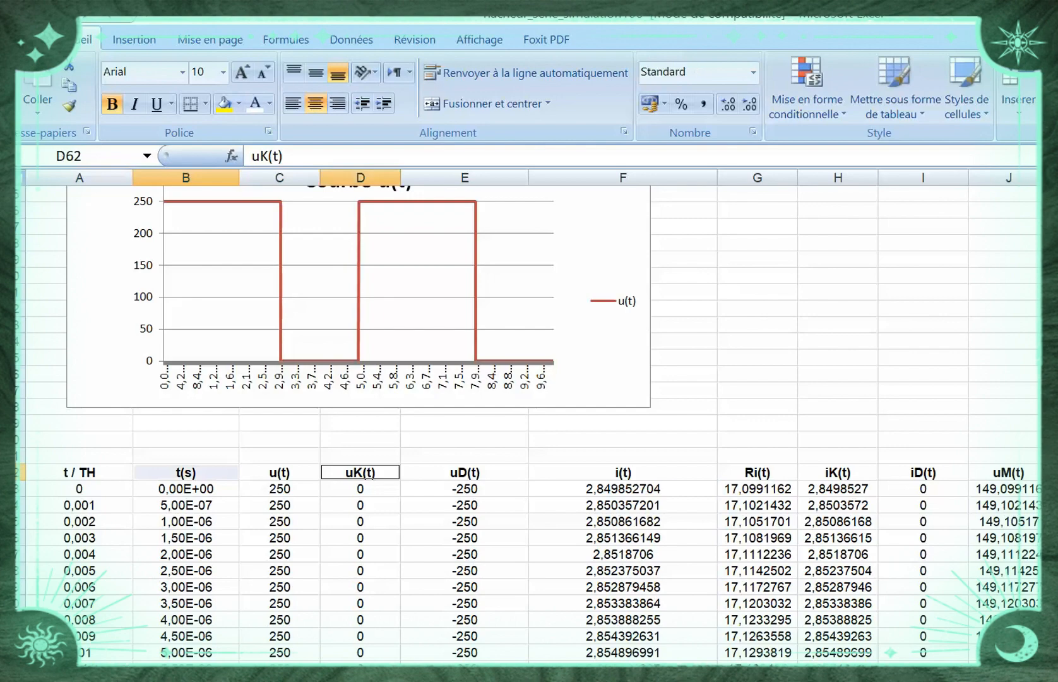
{"action": "left_click", "coordinate": [185, 473]}
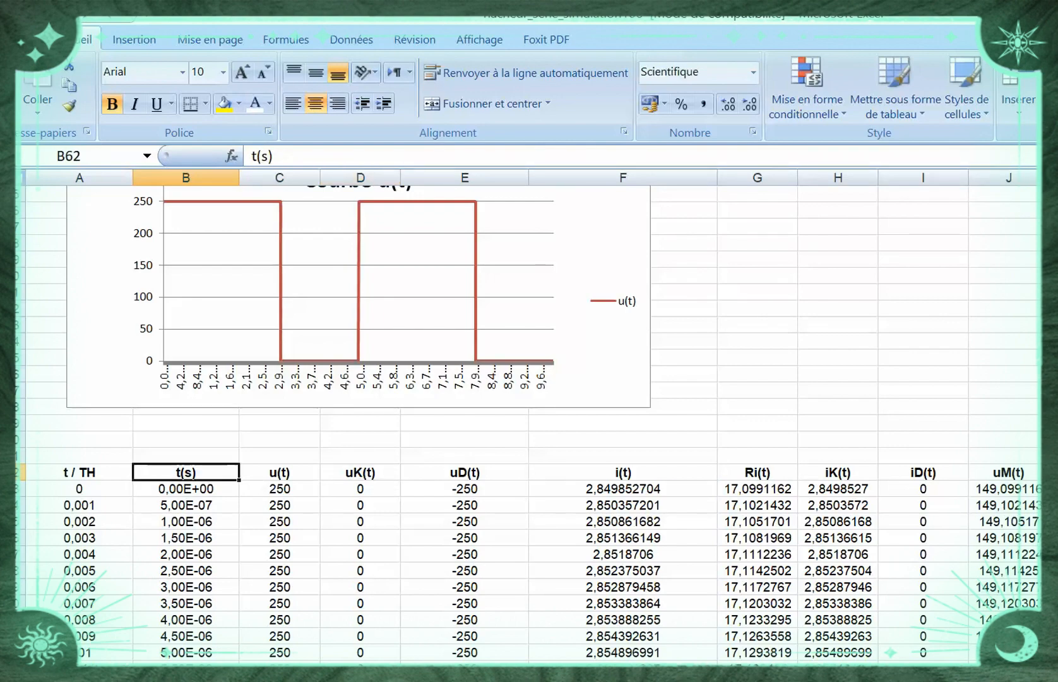
{"action": "left_click_drag", "start_coordinate": [185, 472], "coordinate": [189, 620]}
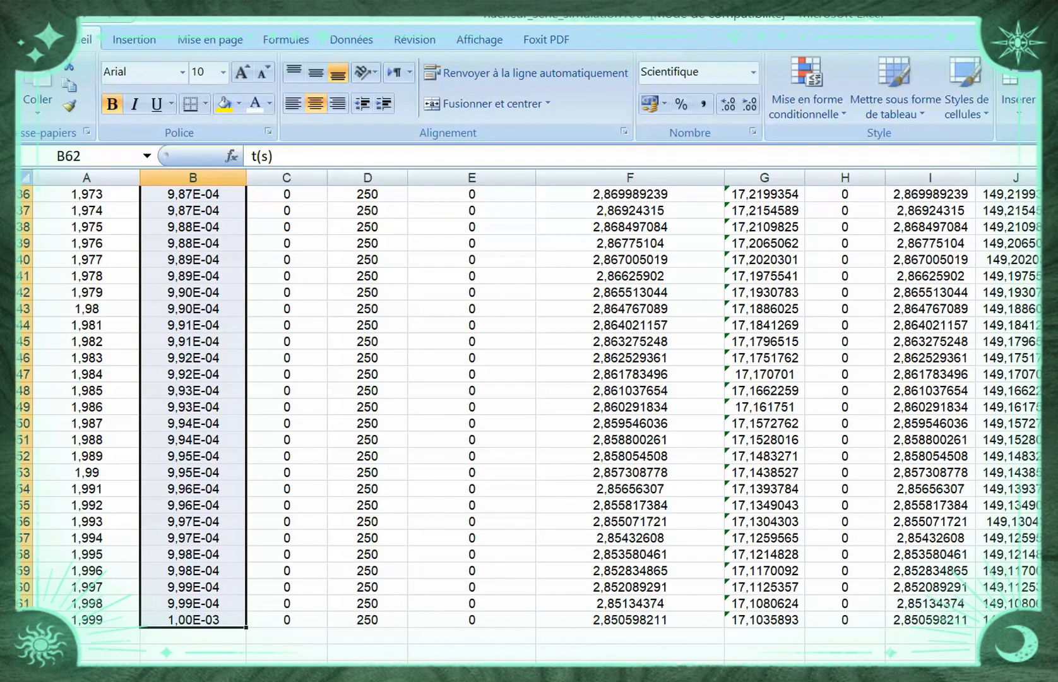
Add the uK(t) column, D62:D2062 including its header, to the selected time column
{"action": "mouse_move", "coordinate": [548, 680]}
{"action": "scroll", "coordinate": [529, 423], "scroll_direction": "up", "scroll_amount": 20}
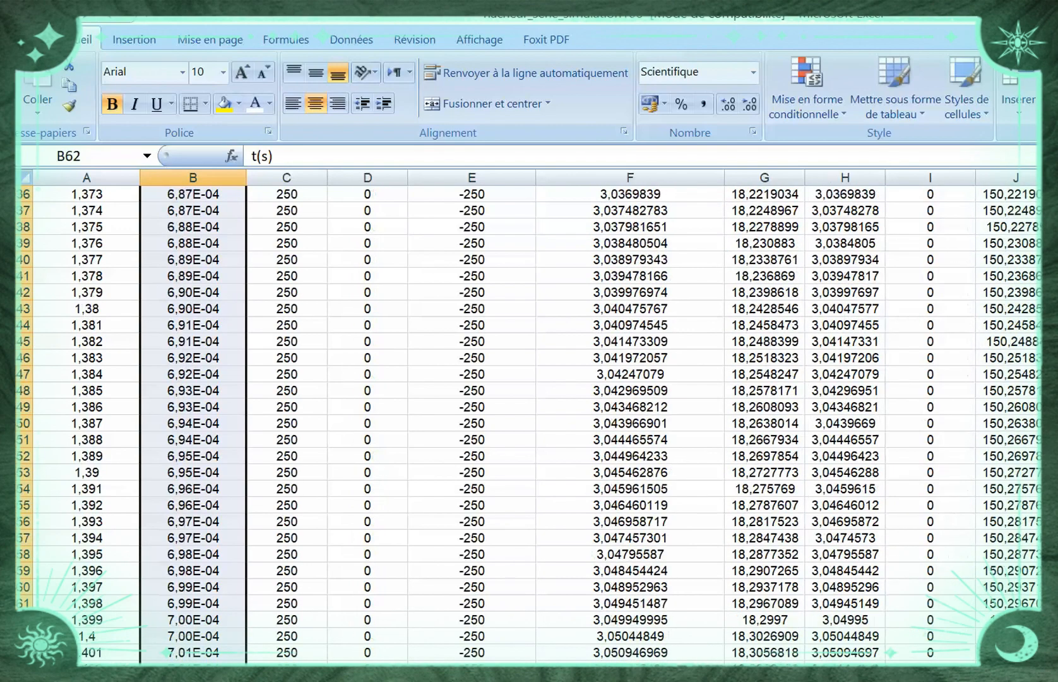
{"action": "scroll", "coordinate": [529, 423], "scroll_direction": "up", "scroll_amount": 10}
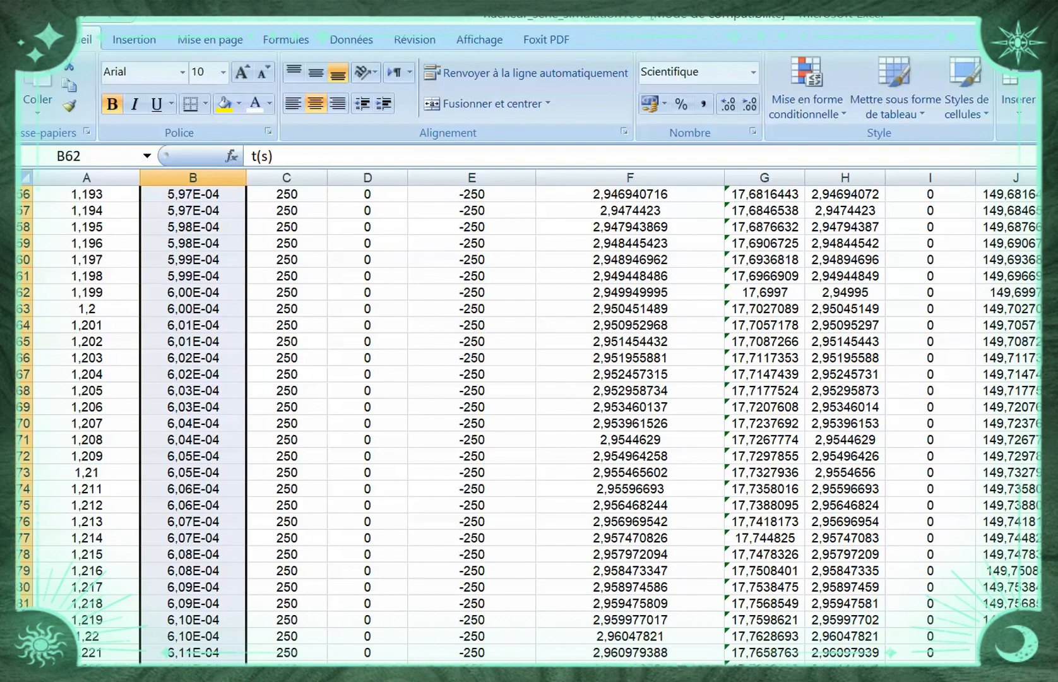
{"action": "scroll", "coordinate": [529, 423], "scroll_direction": "up", "scroll_amount": 20}
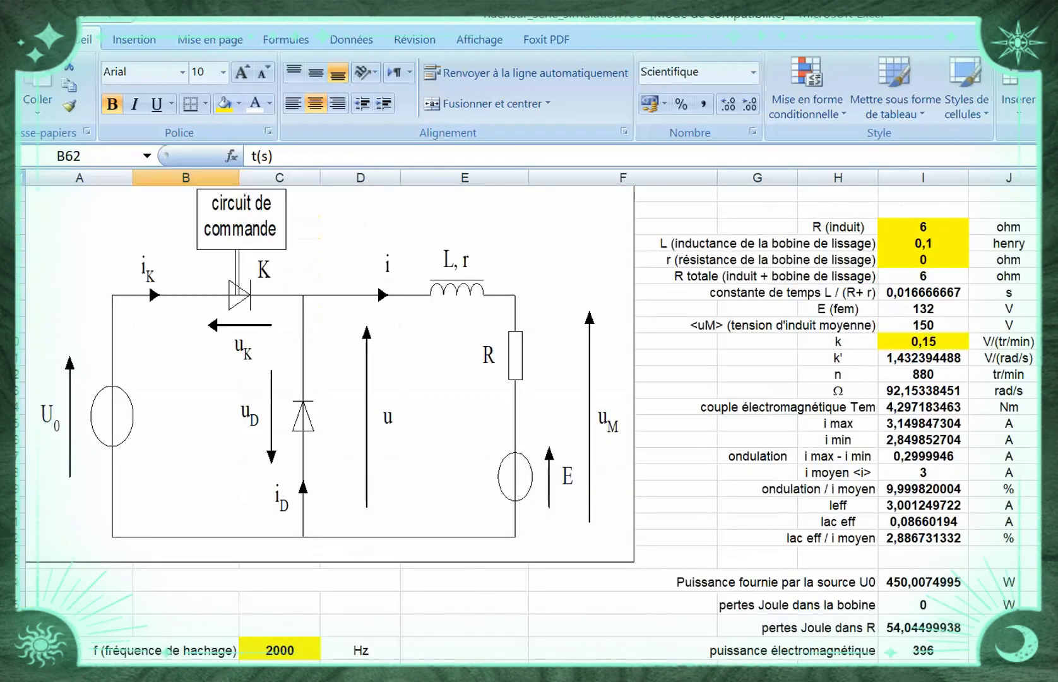
{"action": "scroll", "coordinate": [529, 423], "scroll_direction": "down", "scroll_amount": 20}
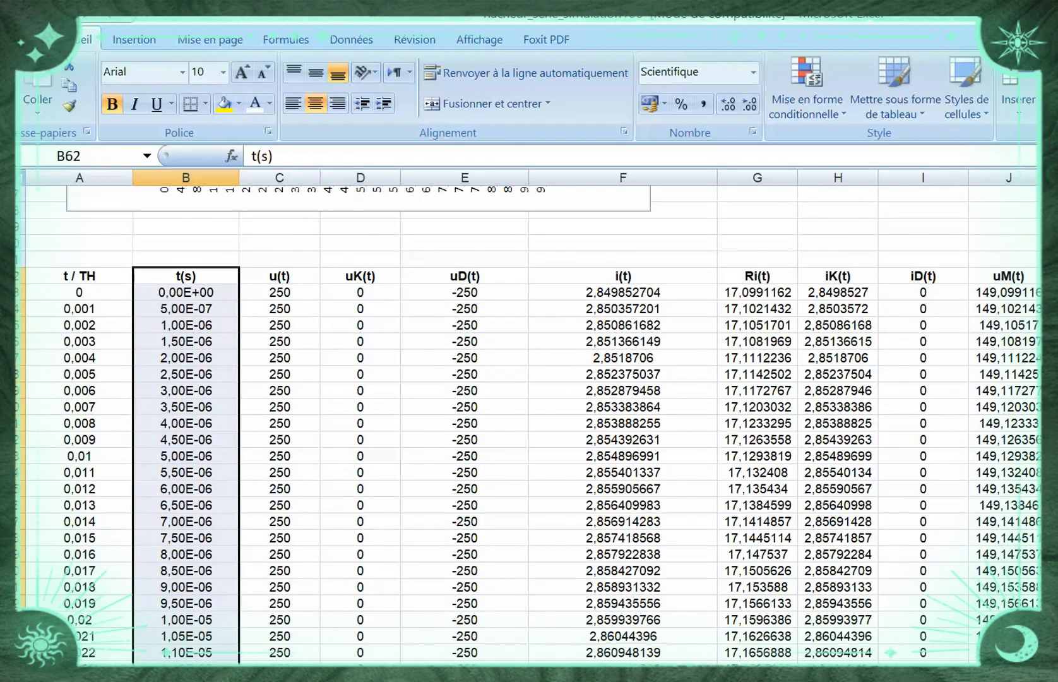
{"action": "left_click_drag", "start_coordinate": [360, 276], "coordinate": [392, 425]}
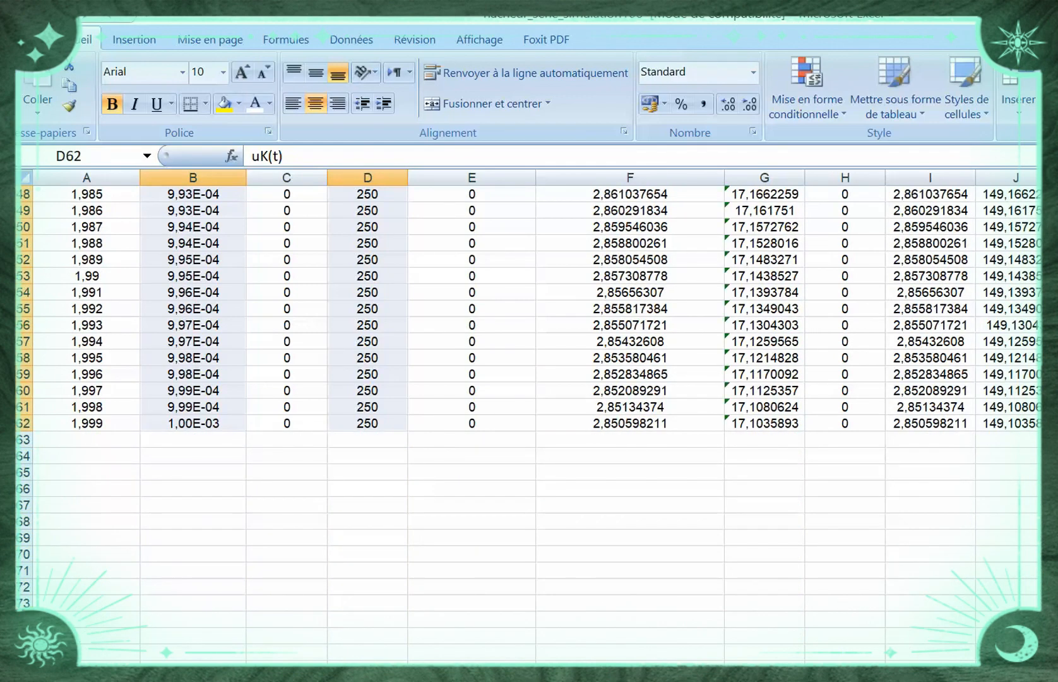
Insert a basic 2D line chart (Courbe) from the selected t(s) and uK(t) columns
{"action": "scroll", "coordinate": [529, 423], "scroll_direction": "up", "scroll_amount": 20}
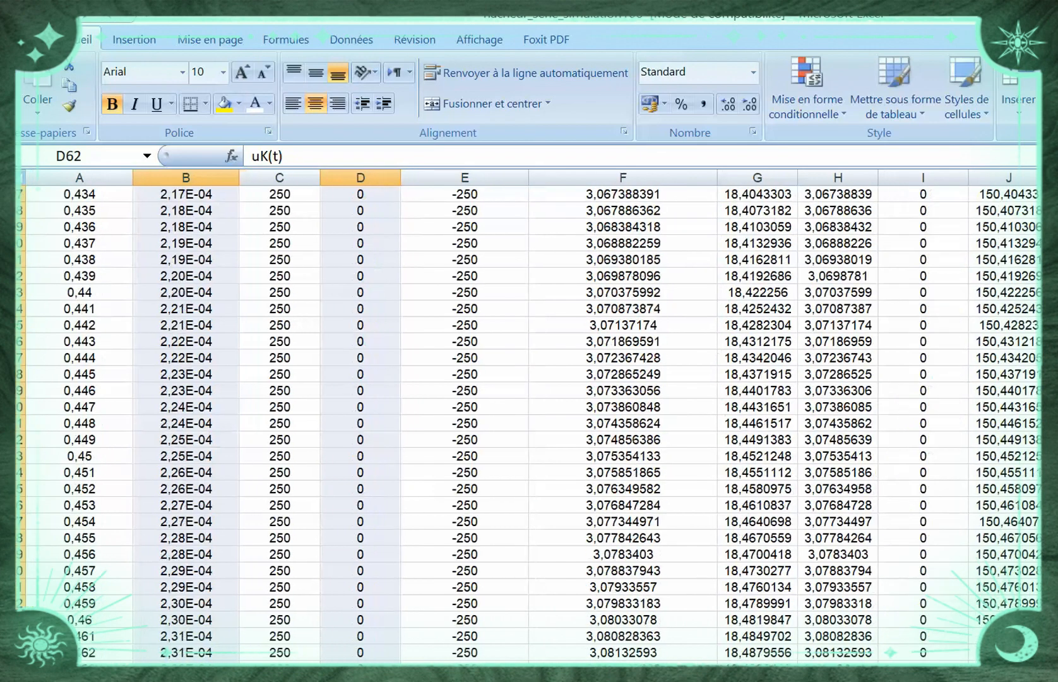
{"action": "scroll", "coordinate": [528, 423], "scroll_direction": "down", "scroll_amount": 5}
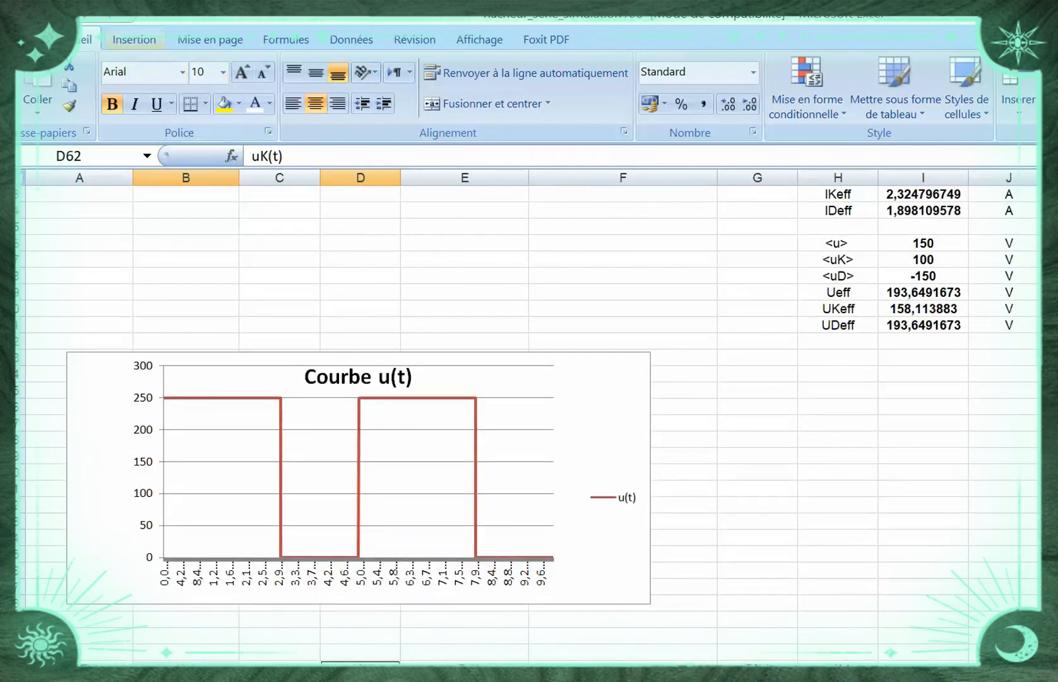
{"action": "left_click", "coordinate": [134, 39]}
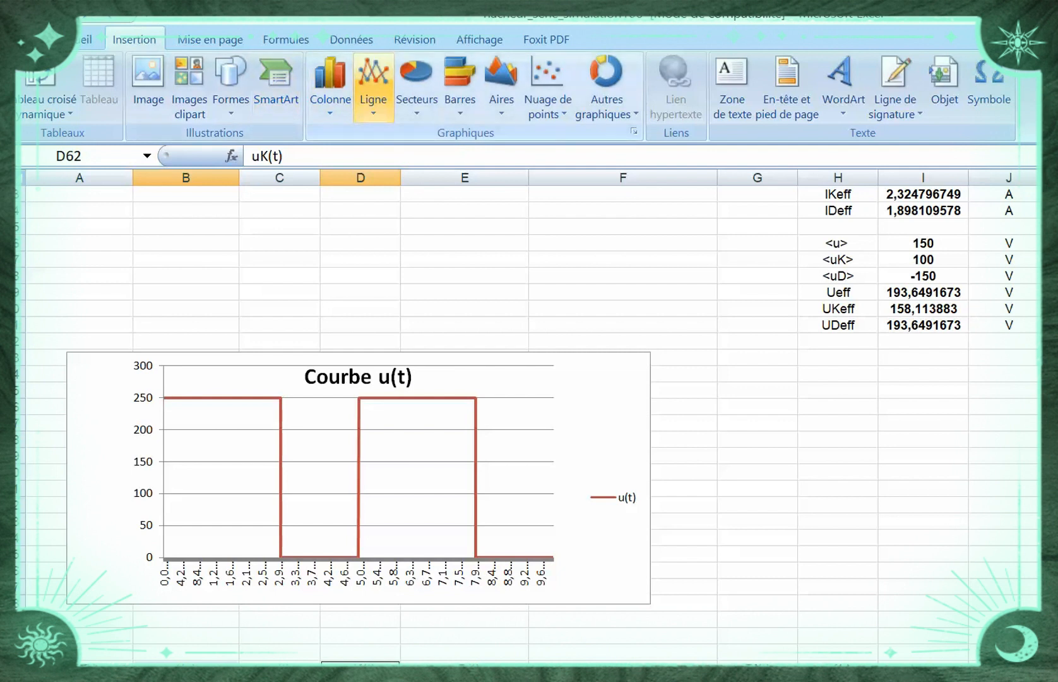
{"action": "left_click", "coordinate": [373, 85]}
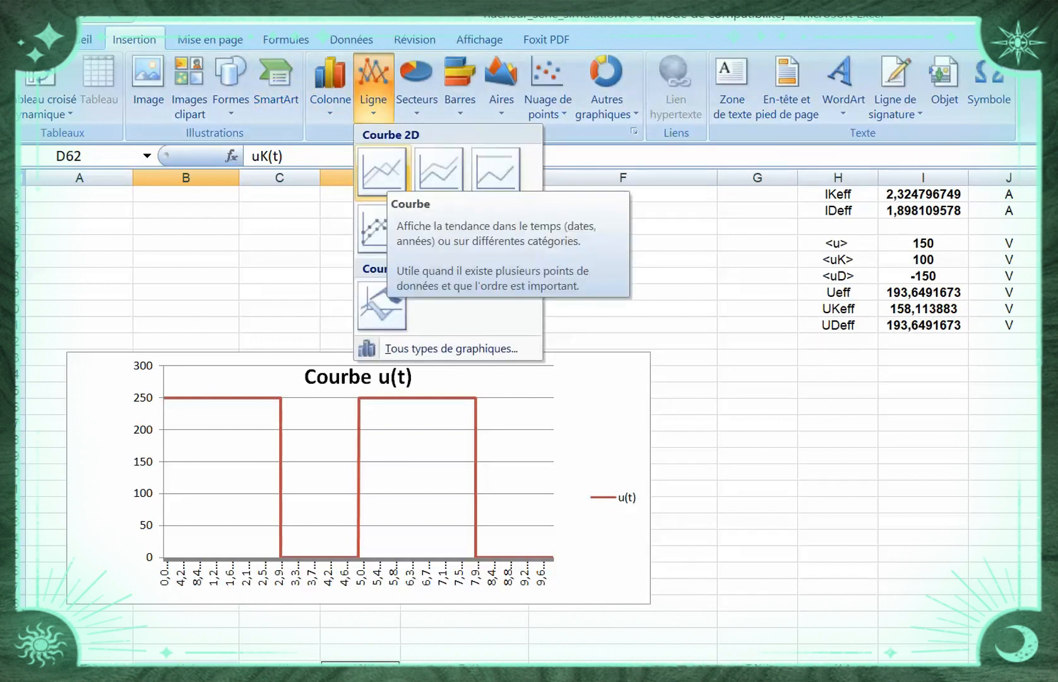
{"action": "left_click", "coordinate": [382, 171]}
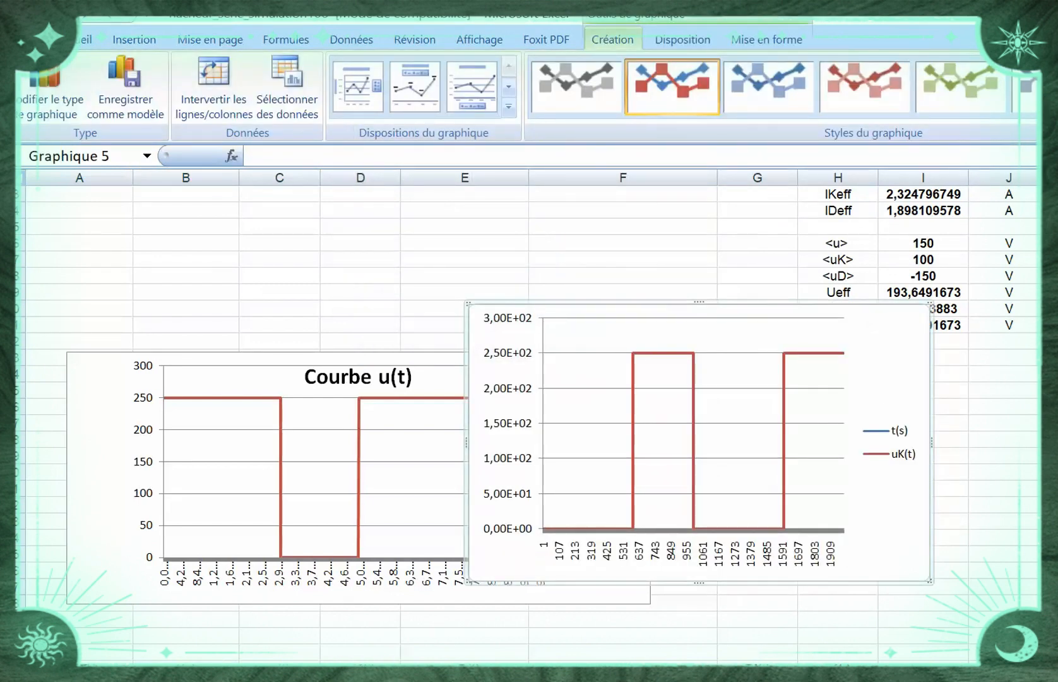
Move the new chart up above the data and widen it on both sides to span columns B to G
{"action": "left_click_drag", "start_coordinate": [572, 325], "coordinate": [325, 223]}
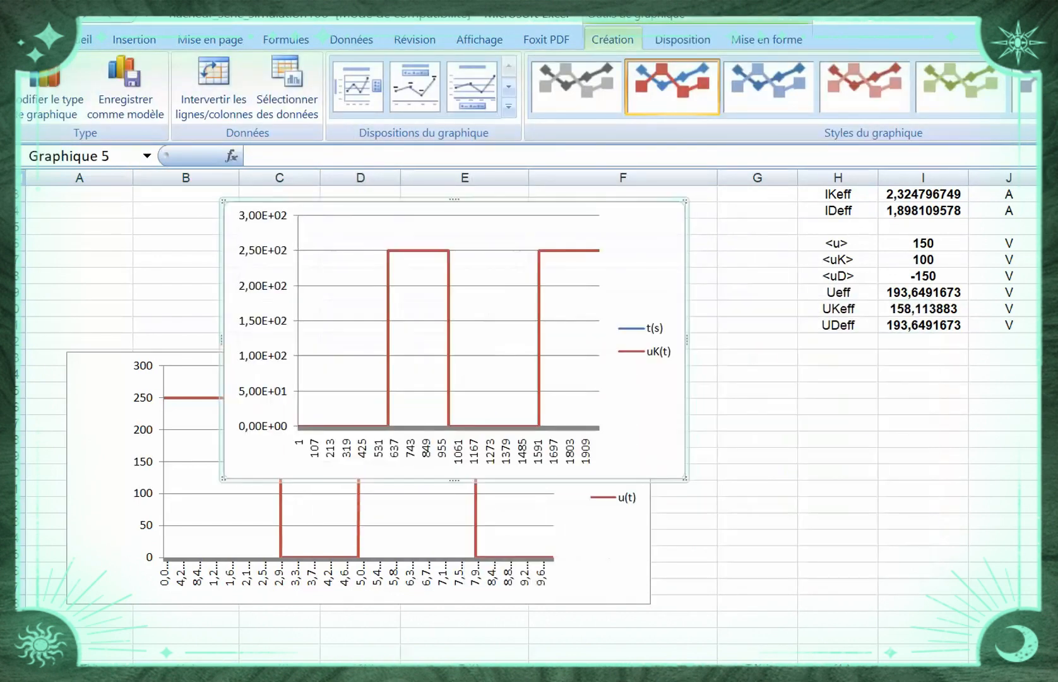
{"action": "left_click_drag", "start_coordinate": [687, 340], "coordinate": [778, 340]}
{"action": "left_click_drag", "start_coordinate": [221, 340], "coordinate": [133, 340]}
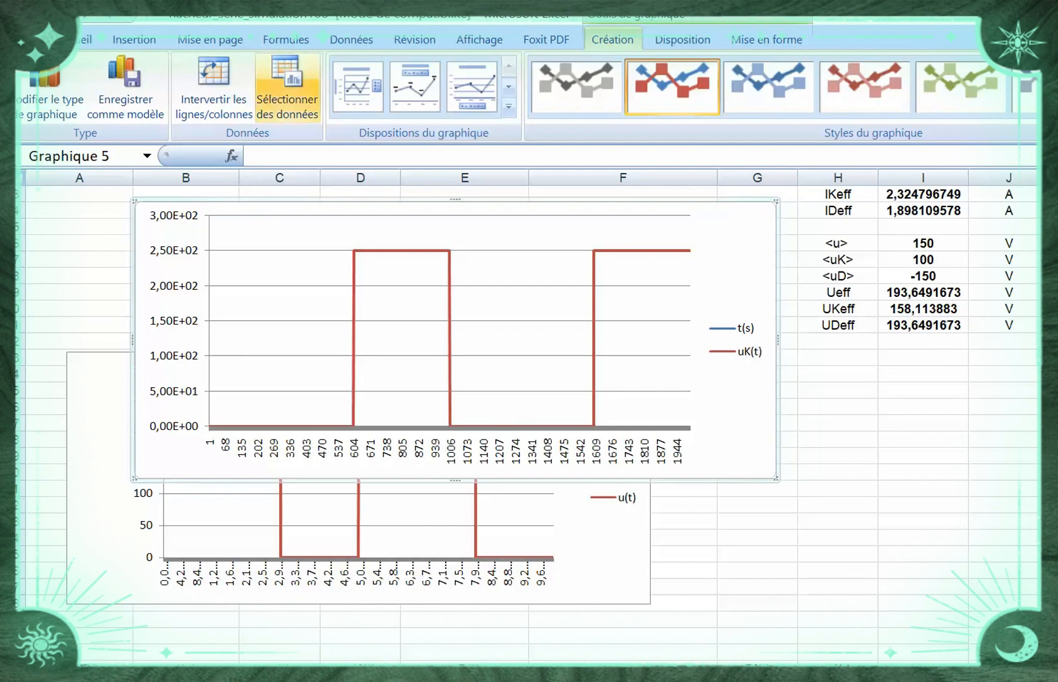
Remove the t(s) series from the new chart's data source, keeping only uK(t)
{"action": "left_click", "coordinate": [287, 88]}
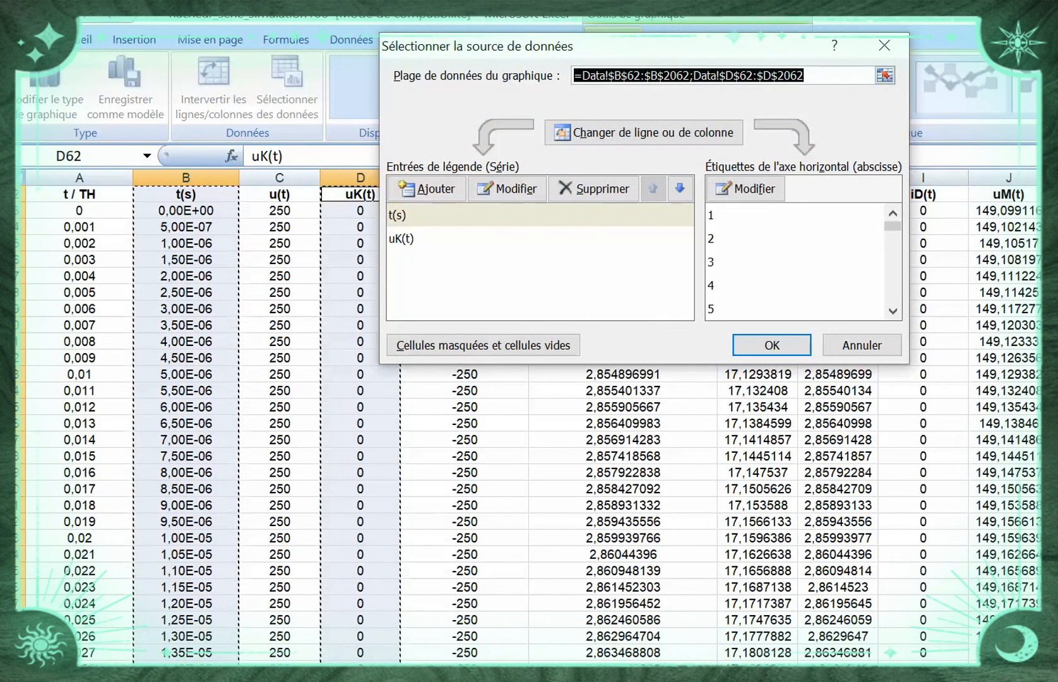
{"action": "left_click", "coordinate": [449, 215]}
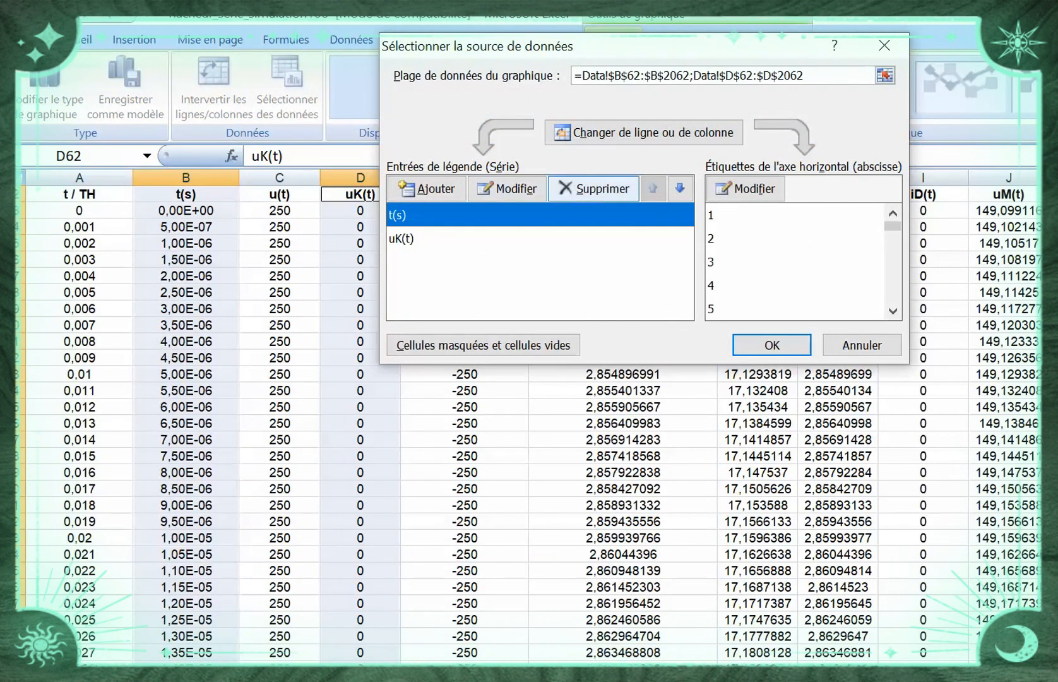
{"action": "left_click", "coordinate": [594, 188]}
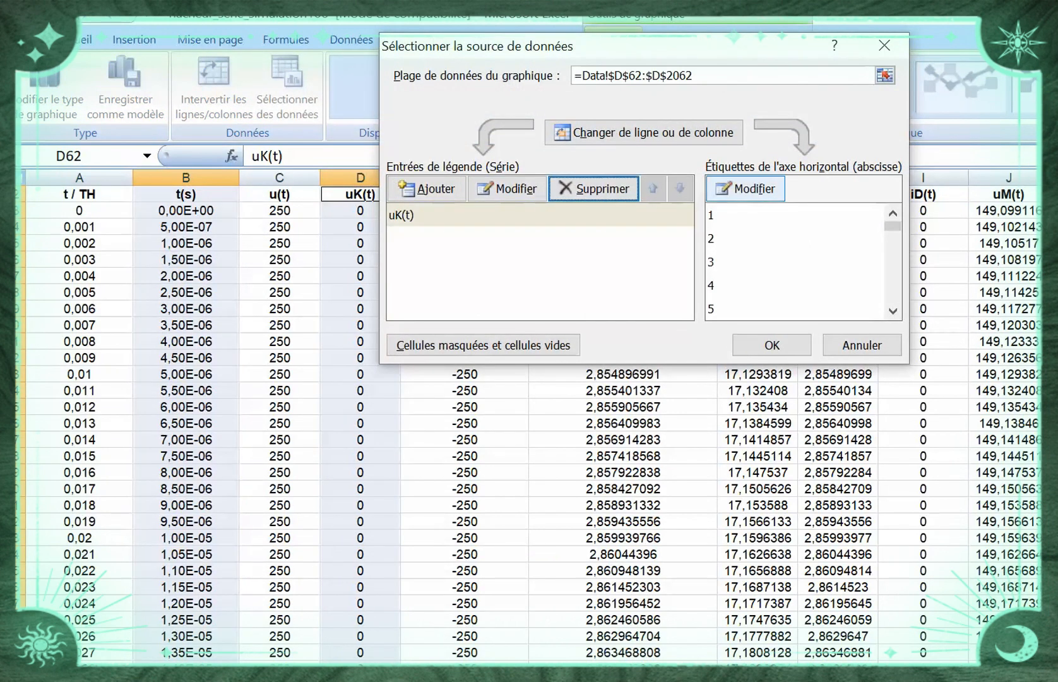
Set the uK(t) chart's horizontal axis labels to the time values in B63:B2062
{"action": "left_click", "coordinate": [745, 188]}
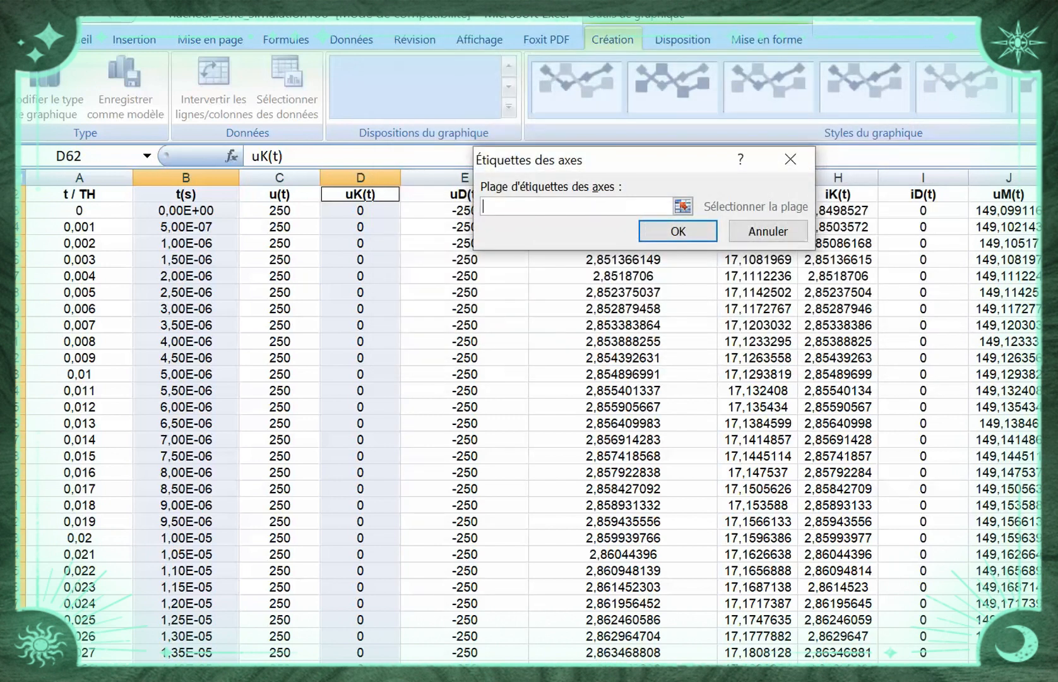
{"action": "left_click_drag", "start_coordinate": [185, 211], "coordinate": [192, 657]}
{"action": "left_click", "coordinate": [845, 231]}
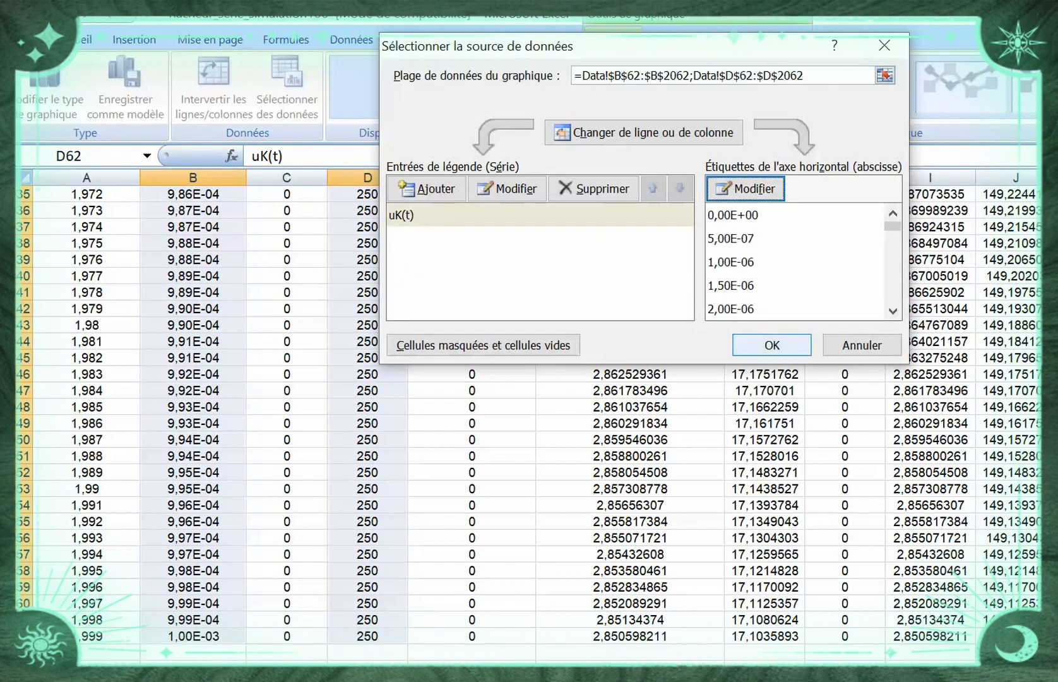
{"action": "left_click", "coordinate": [772, 345]}
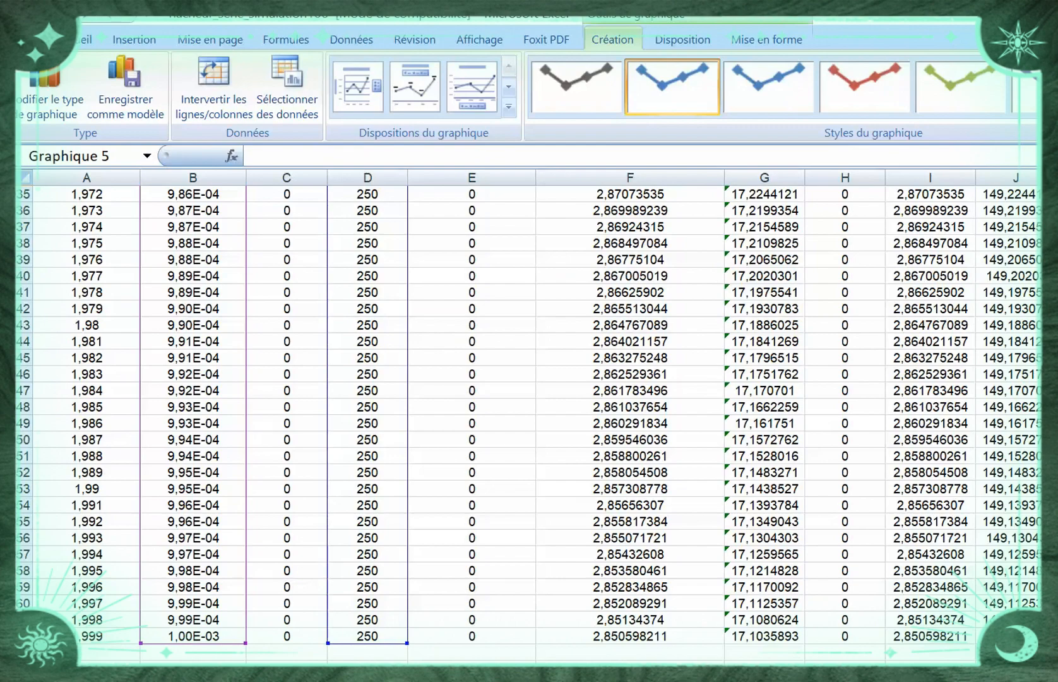
Shrink the uK(t) chart to about the width of columns A to E and place it directly above the u(t) chart
{"action": "scroll", "coordinate": [529, 416], "scroll_direction": "up", "scroll_amount": 20}
{"action": "scroll", "coordinate": [529, 417], "scroll_direction": "down", "scroll_amount": 16}
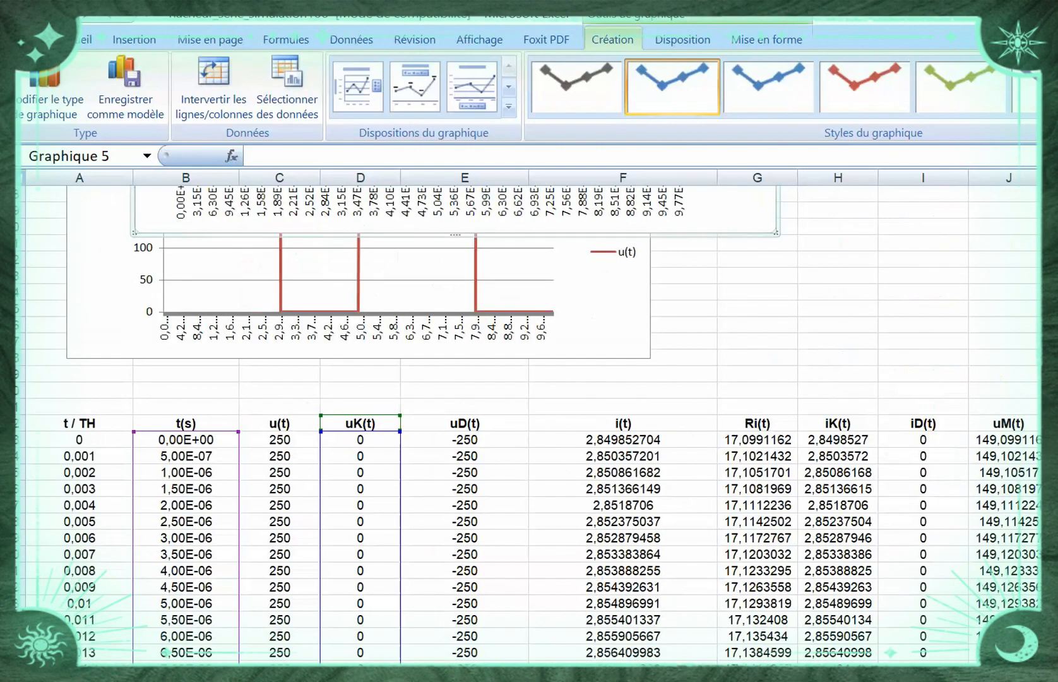
{"action": "scroll", "coordinate": [529, 416], "scroll_direction": "up", "scroll_amount": 12}
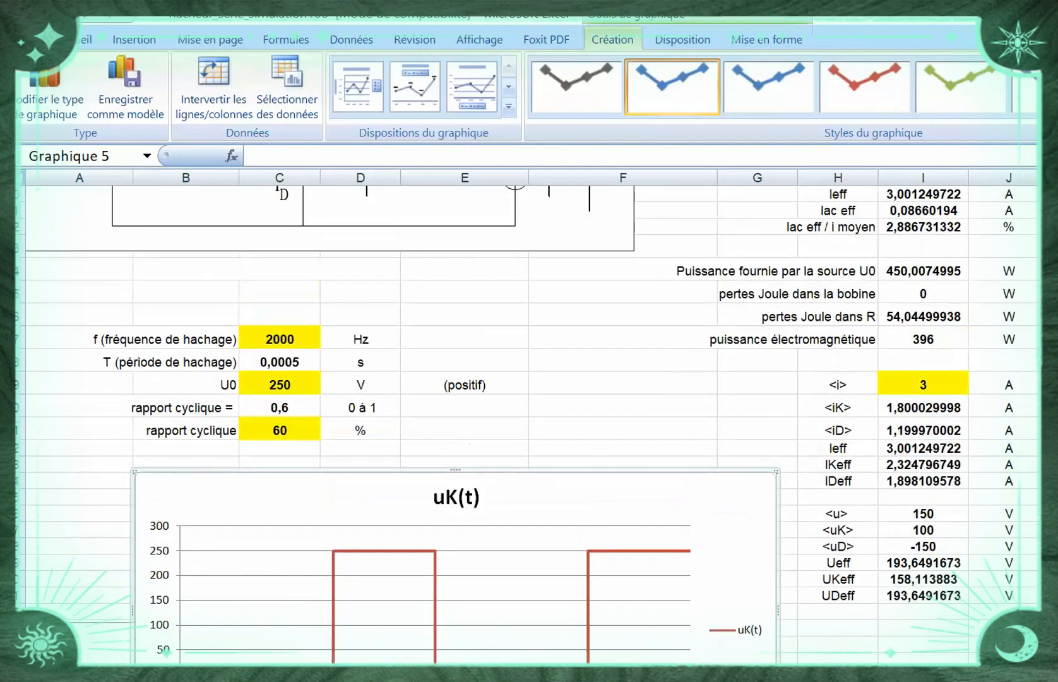
{"action": "scroll", "coordinate": [529, 417], "scroll_direction": "up", "scroll_amount": 1}
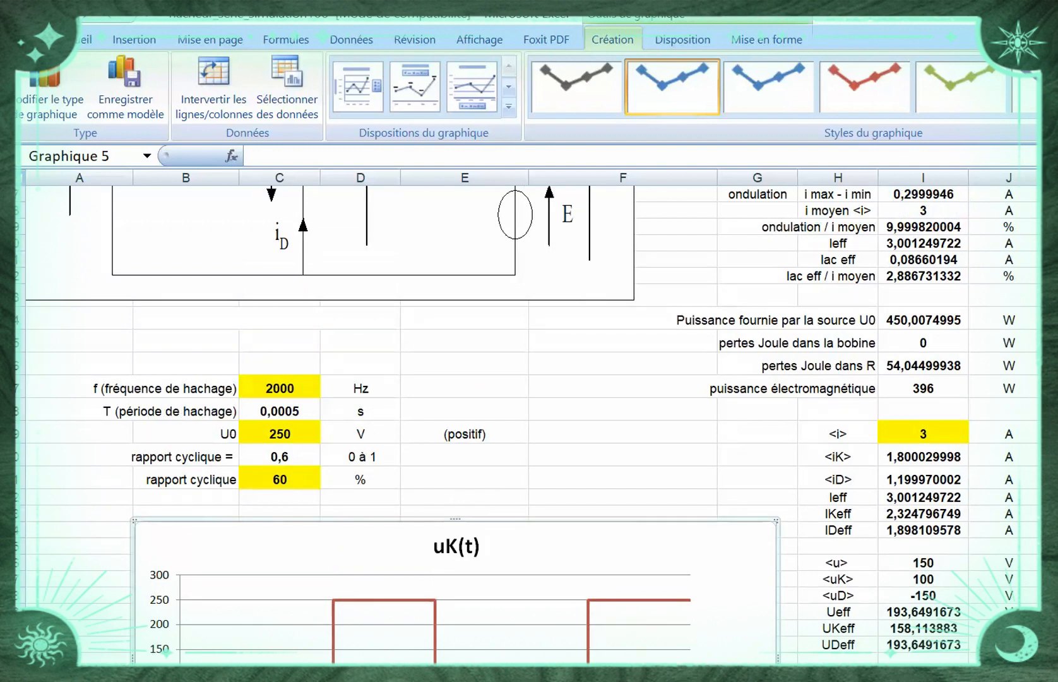
{"action": "scroll", "coordinate": [529, 416], "scroll_direction": "down", "scroll_amount": 5}
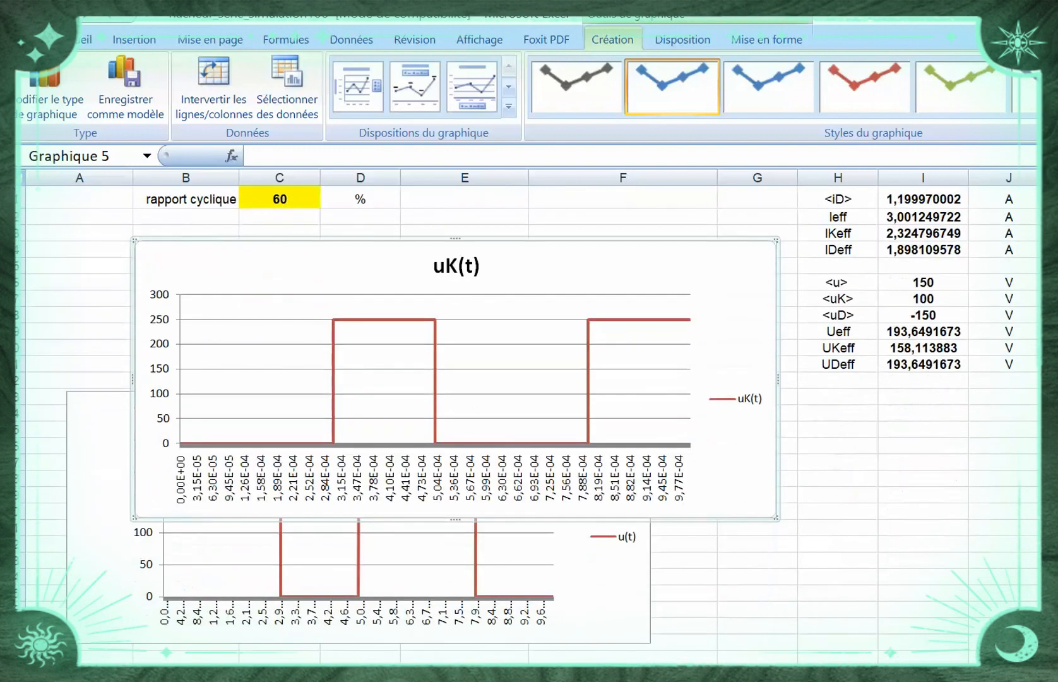
{"action": "scroll", "coordinate": [529, 416], "scroll_direction": "down", "scroll_amount": 1}
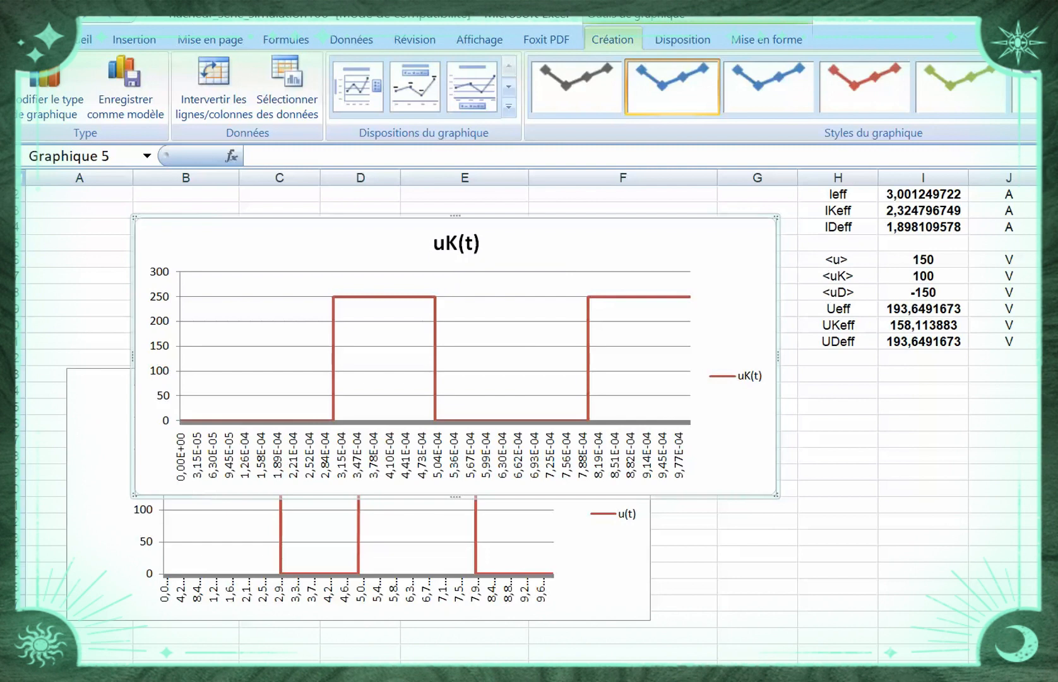
{"action": "left_click_drag", "start_coordinate": [776, 495], "coordinate": [494, 335]}
Shrink the "Courbe u(t)" chart to end within column E and align it just below the uK(t) chart
{"action": "left_click", "coordinate": [597, 422]}
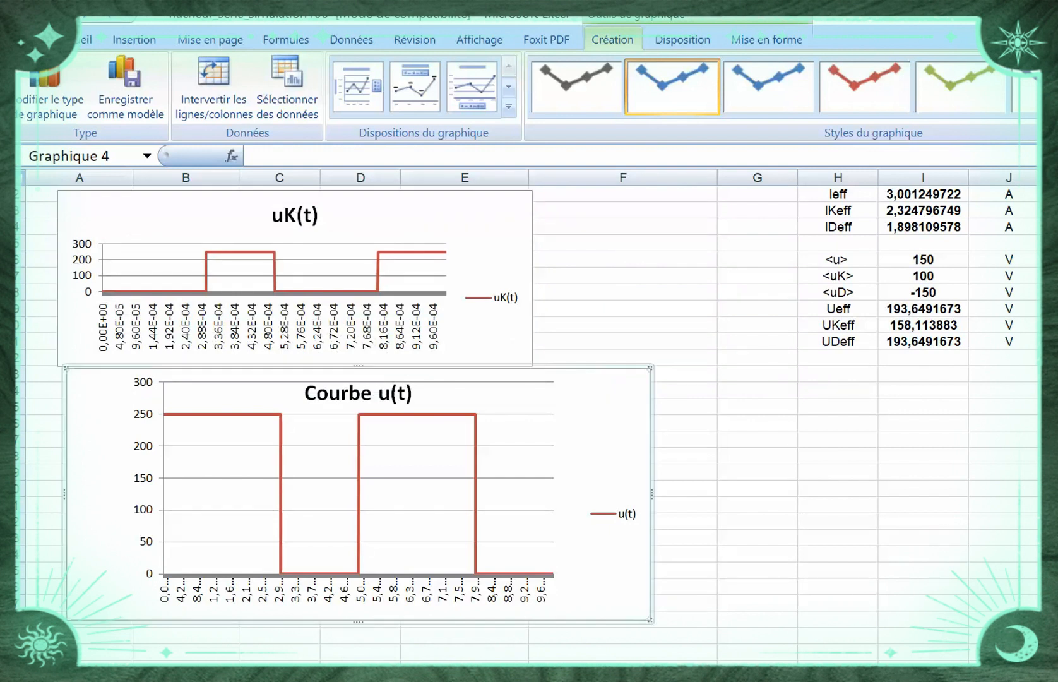
{"action": "left_click_drag", "start_coordinate": [650, 622], "coordinate": [529, 517]}
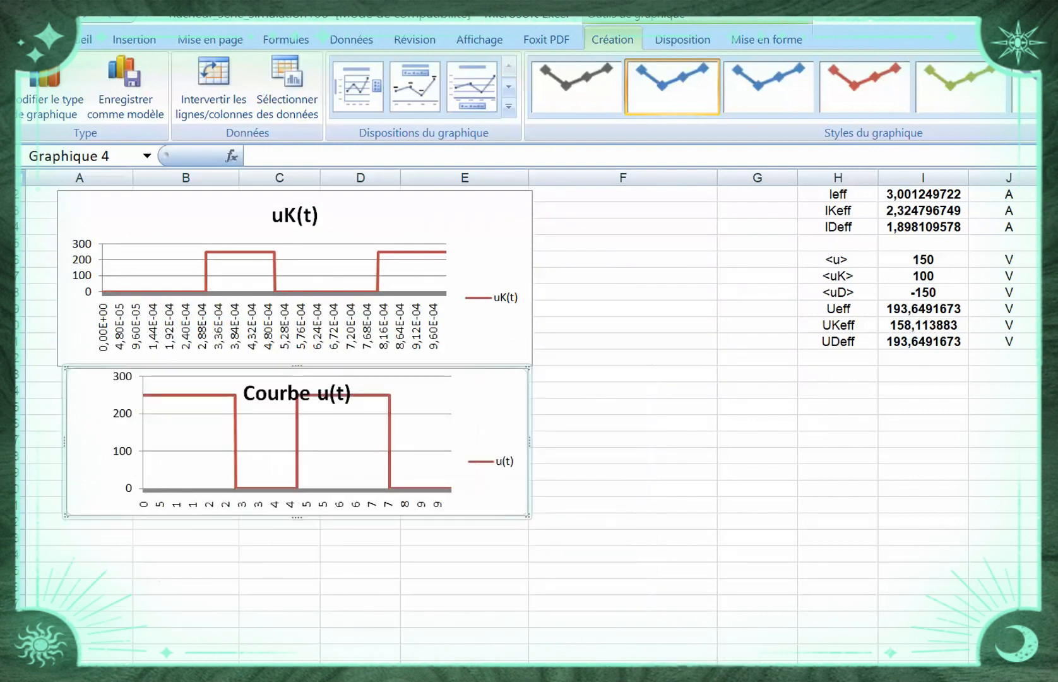
{"action": "left_click_drag", "start_coordinate": [485, 425], "coordinate": [478, 428]}
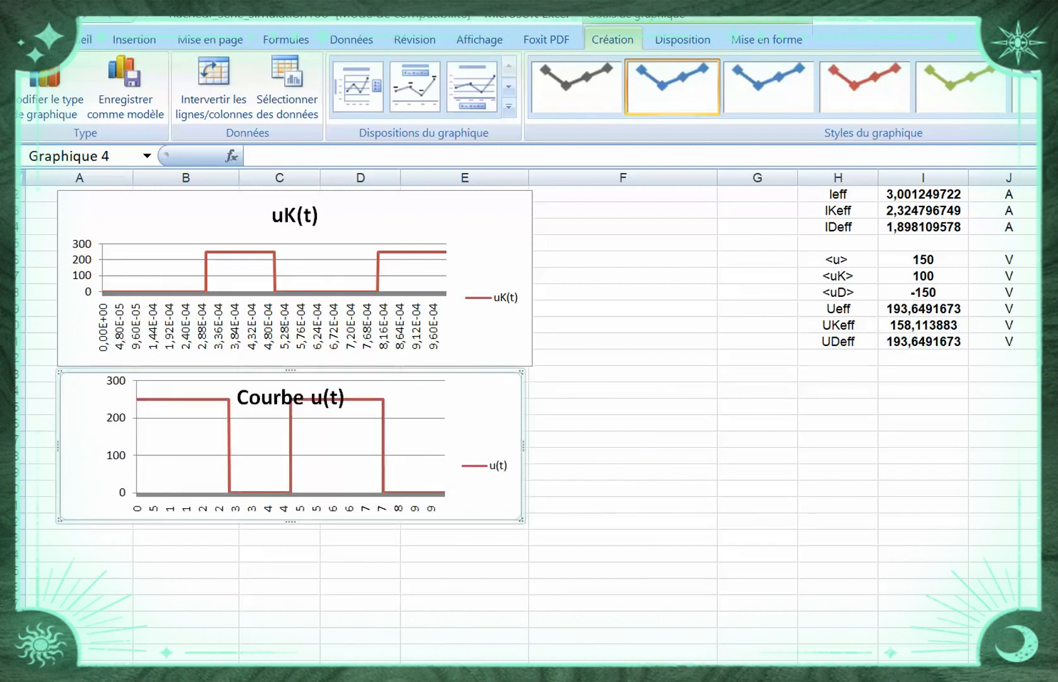
Select the t(s) column B62:B2062 together with the uM(t) column J62:J2062, including their headers
{"action": "scroll", "coordinate": [529, 425], "scroll_direction": "down", "scroll_amount": 10}
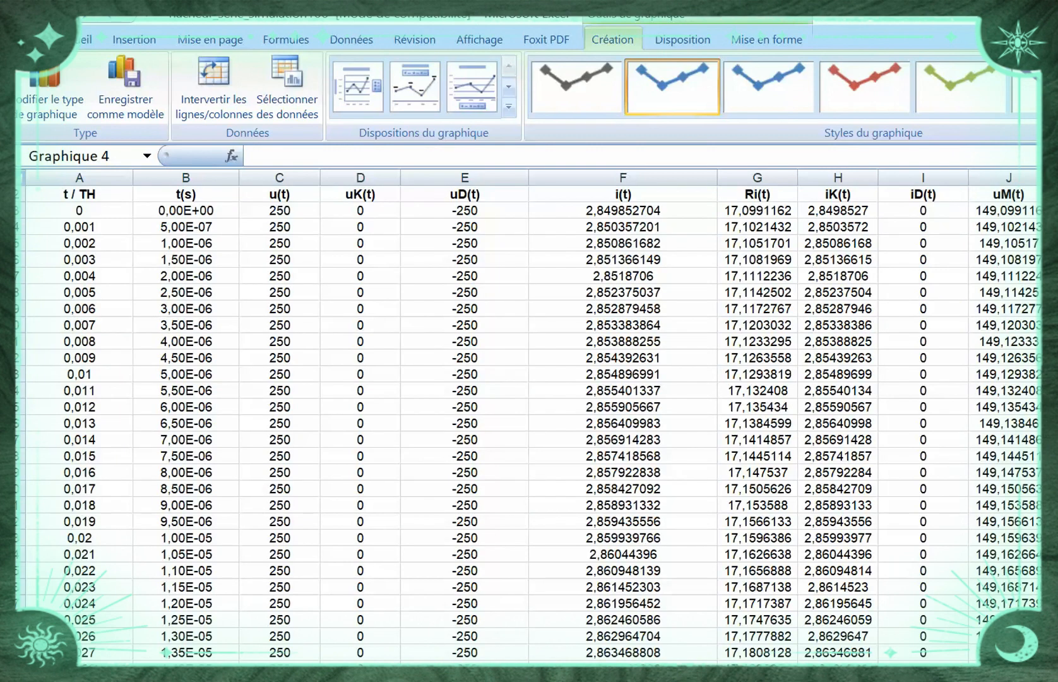
{"action": "scroll", "coordinate": [529, 424], "scroll_direction": "up", "scroll_amount": 1}
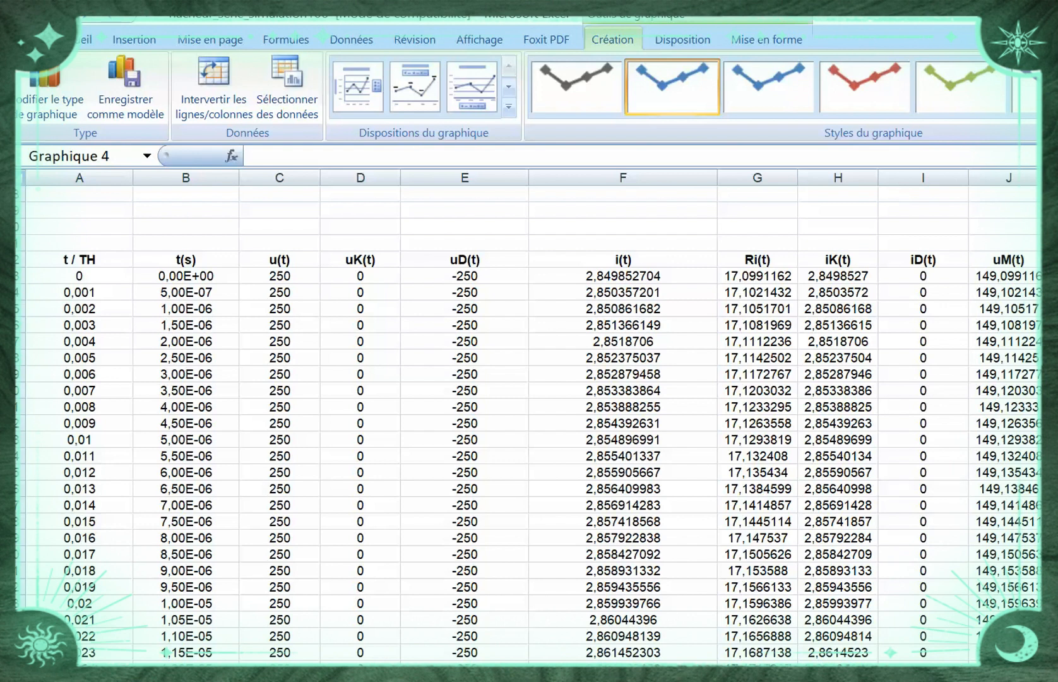
{"action": "left_click", "coordinate": [186, 260]}
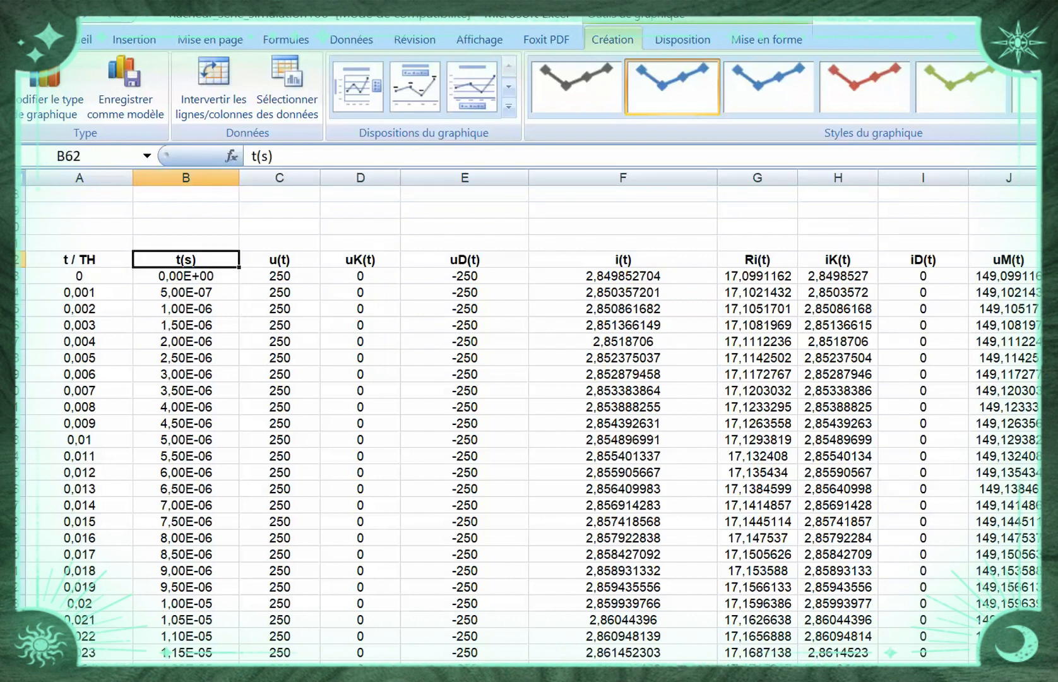
{"action": "left_click_drag", "start_coordinate": [186, 259], "coordinate": [189, 524]}
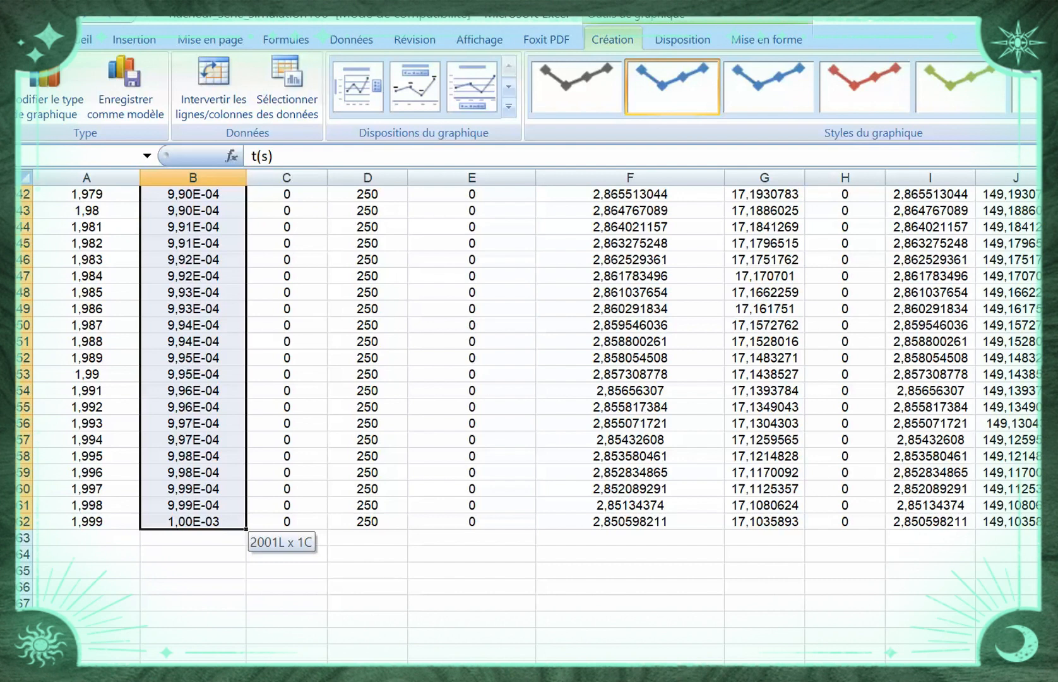
{"action": "left_click_drag", "start_coordinate": [189, 524], "coordinate": [189, 524]}
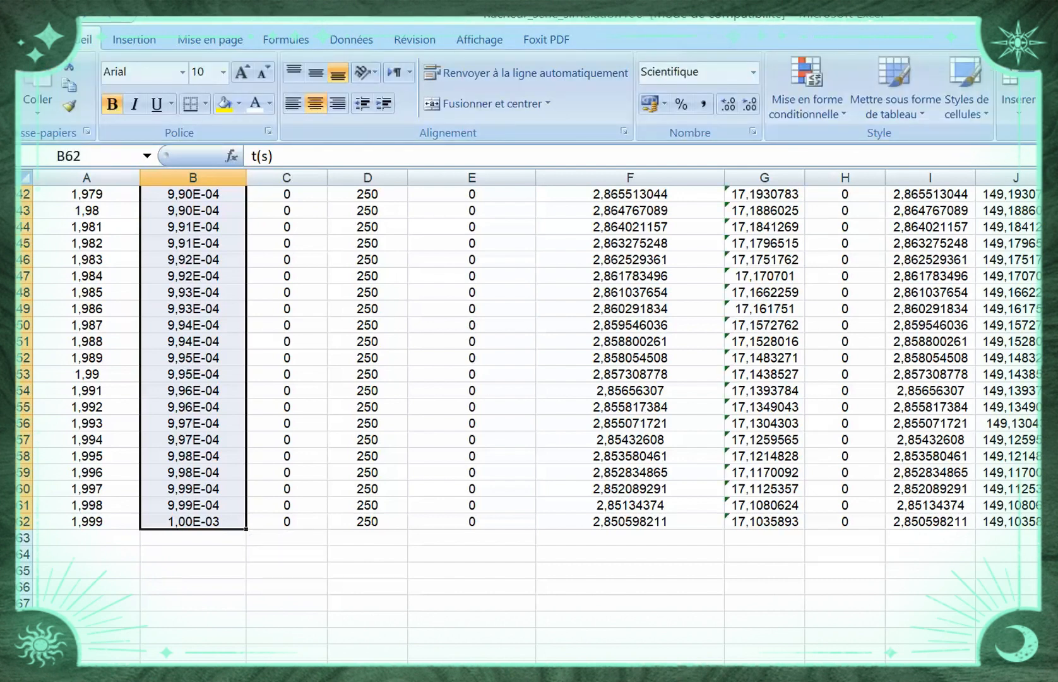
{"action": "scroll", "coordinate": [529, 417], "scroll_direction": "up", "scroll_amount": 20}
{"action": "scroll", "coordinate": [529, 417], "scroll_direction": "down", "scroll_amount": 2}
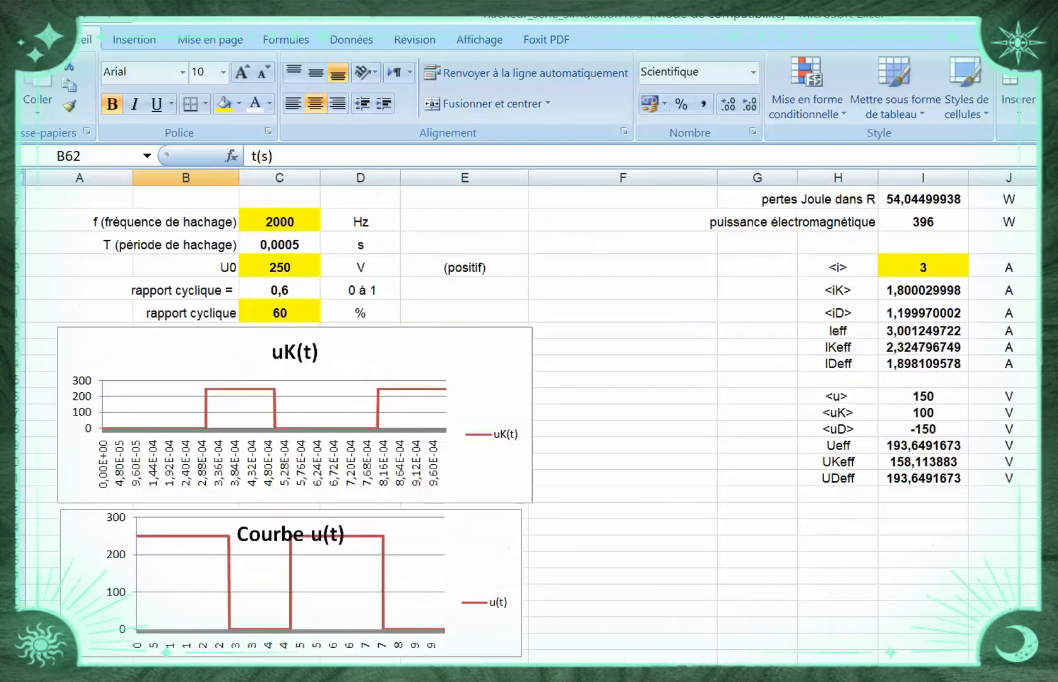
{"action": "scroll", "coordinate": [529, 417], "scroll_direction": "down", "scroll_amount": 16}
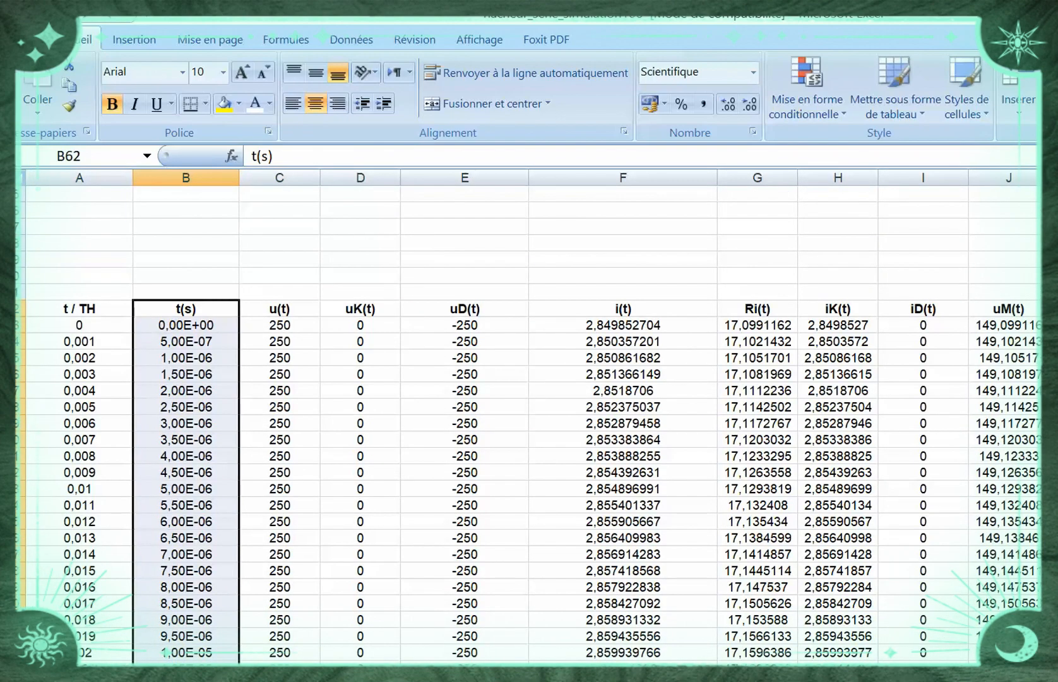
{"action": "left_click_drag", "start_coordinate": [1009, 309], "coordinate": [1008, 588]}
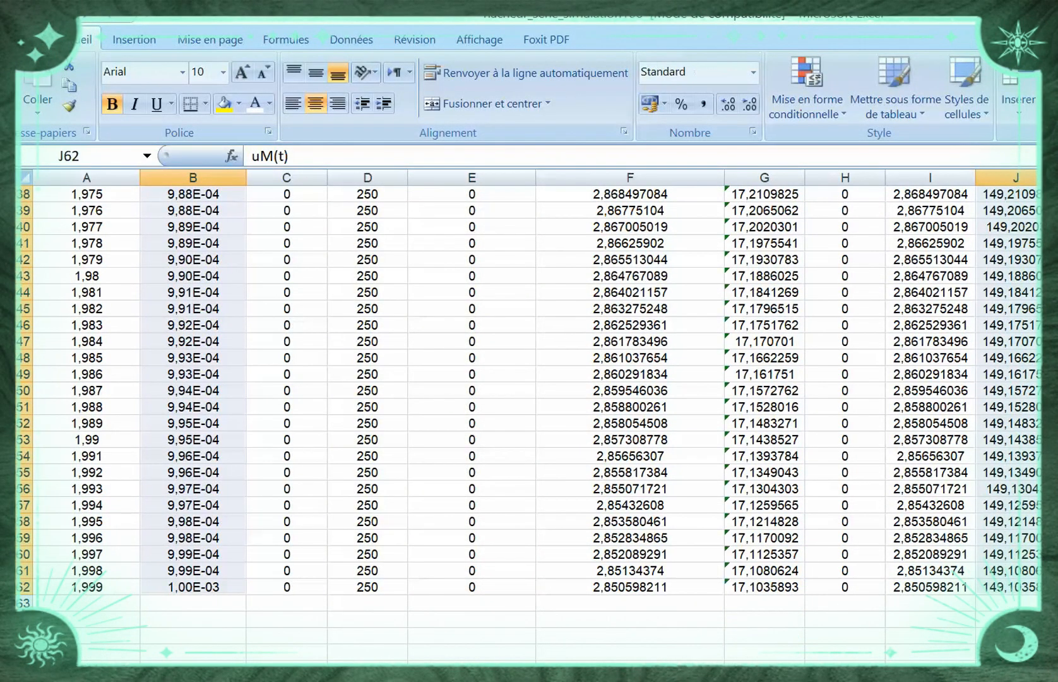
Insert a 2D line chart from the selected t(s) and uM(t) columns
{"action": "scroll", "coordinate": [529, 417], "scroll_direction": "up", "scroll_amount": 20}
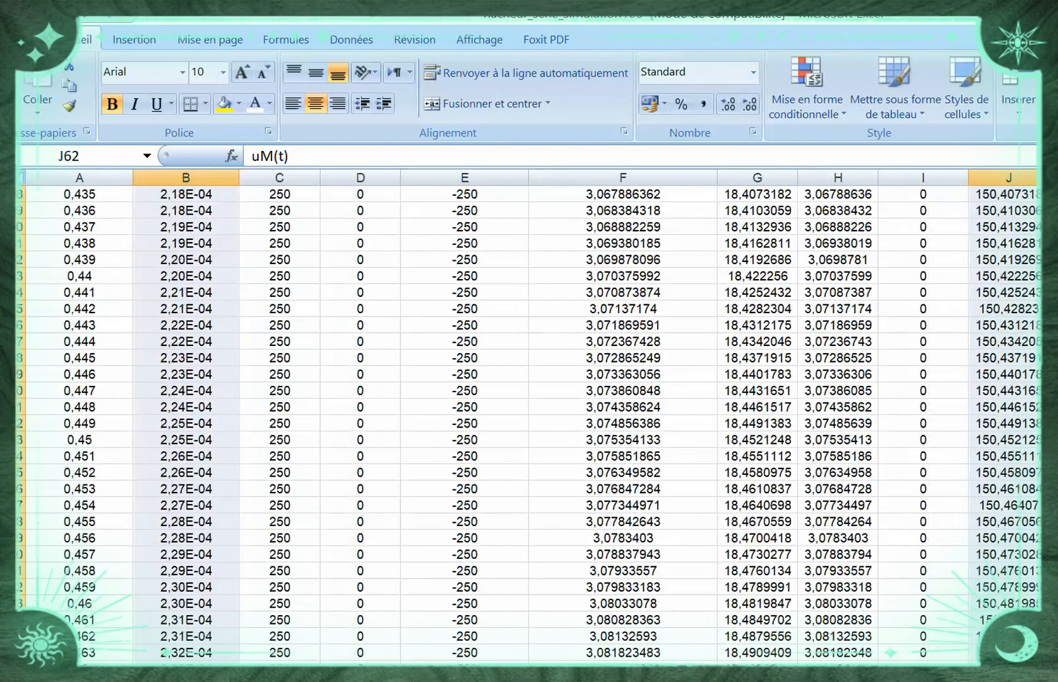
{"action": "scroll", "coordinate": [529, 416], "scroll_direction": "up", "scroll_amount": 5}
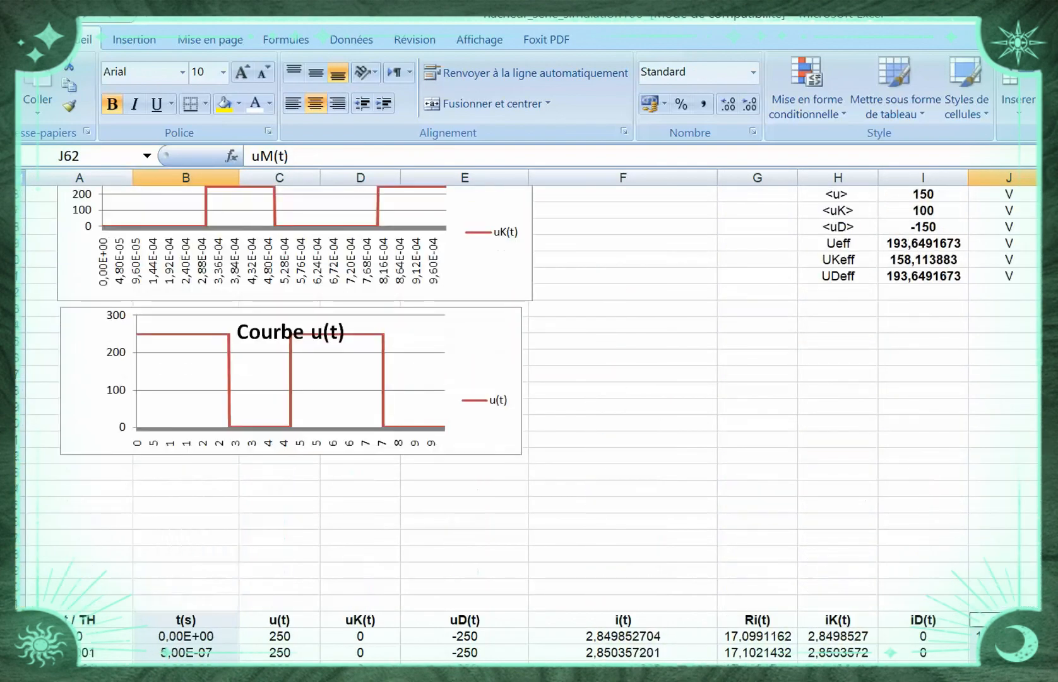
{"action": "scroll", "coordinate": [529, 417], "scroll_direction": "up", "scroll_amount": 1}
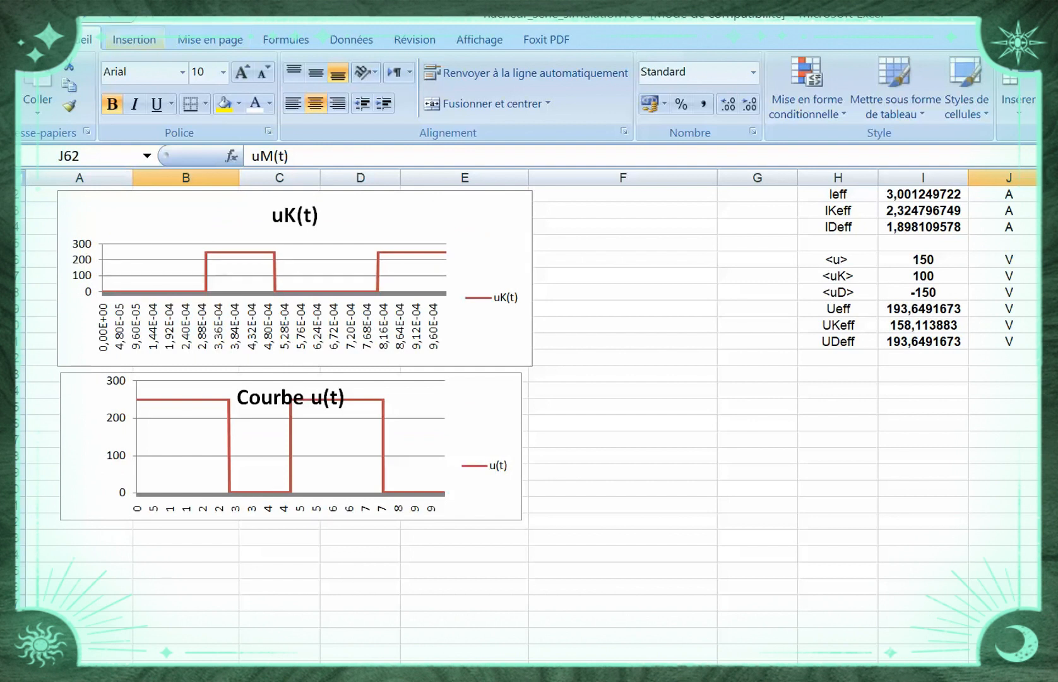
{"action": "left_click", "coordinate": [134, 39]}
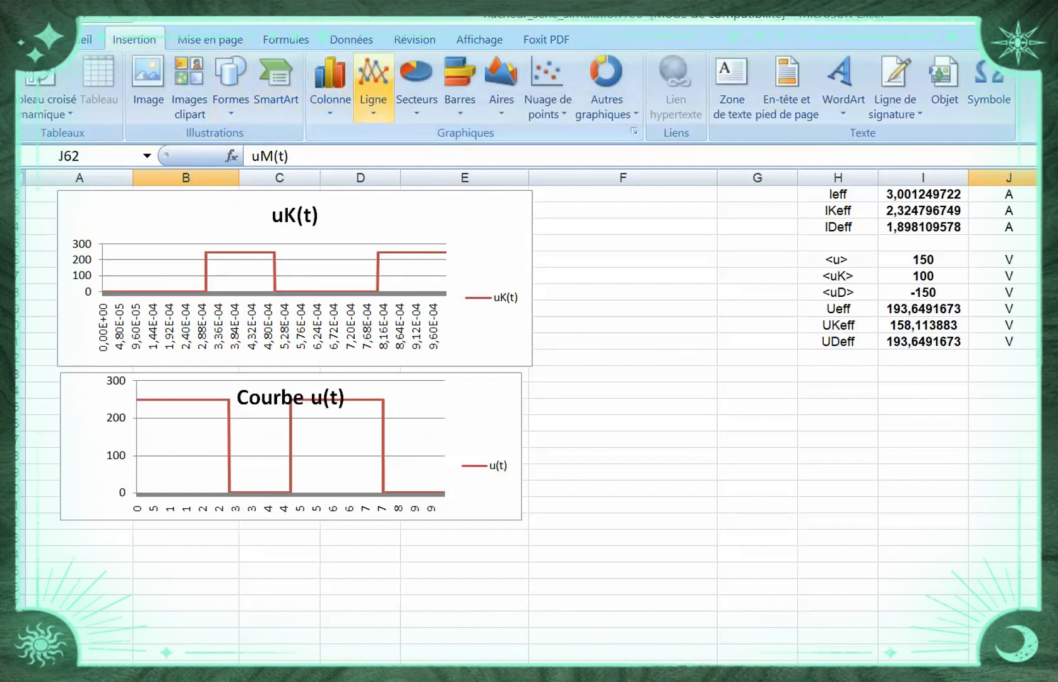
{"action": "left_click", "coordinate": [373, 85]}
{"action": "left_click", "coordinate": [382, 172]}
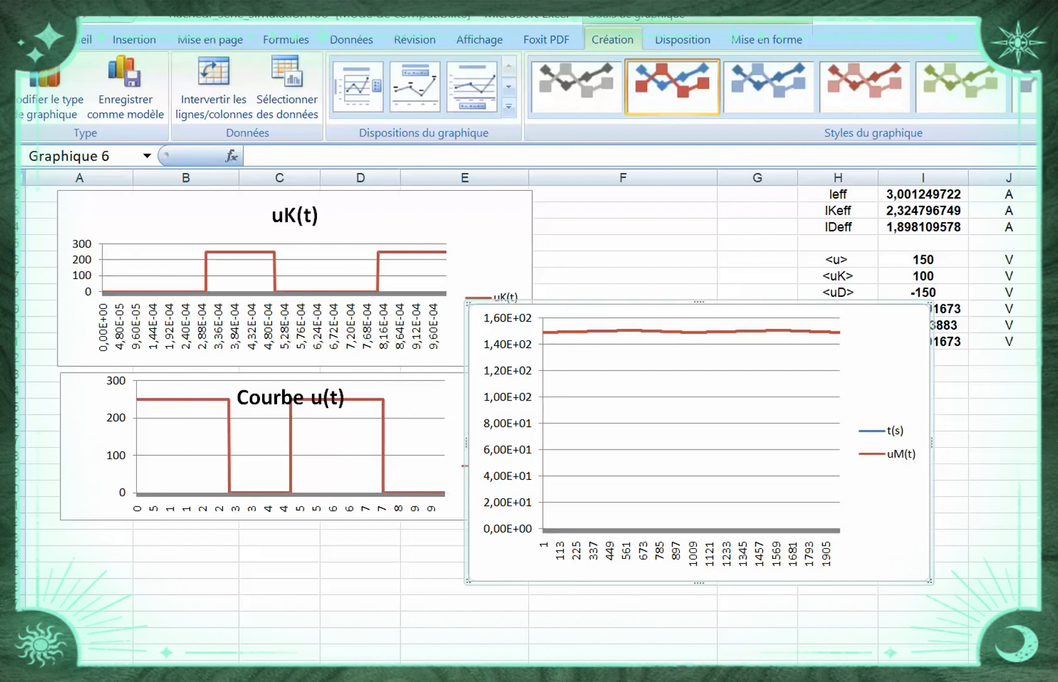
Remove the t(s) series from the new chart's data source, keeping only uM(t)
{"action": "left_click", "coordinate": [287, 89]}
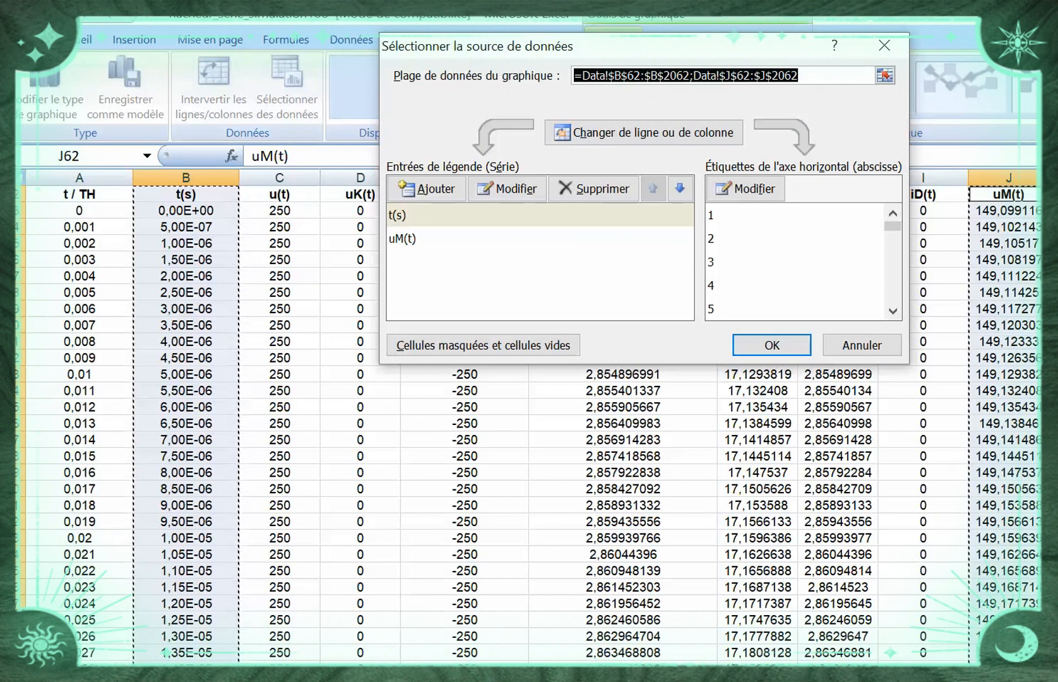
{"action": "left_click", "coordinate": [442, 214]}
{"action": "left_click", "coordinate": [593, 188]}
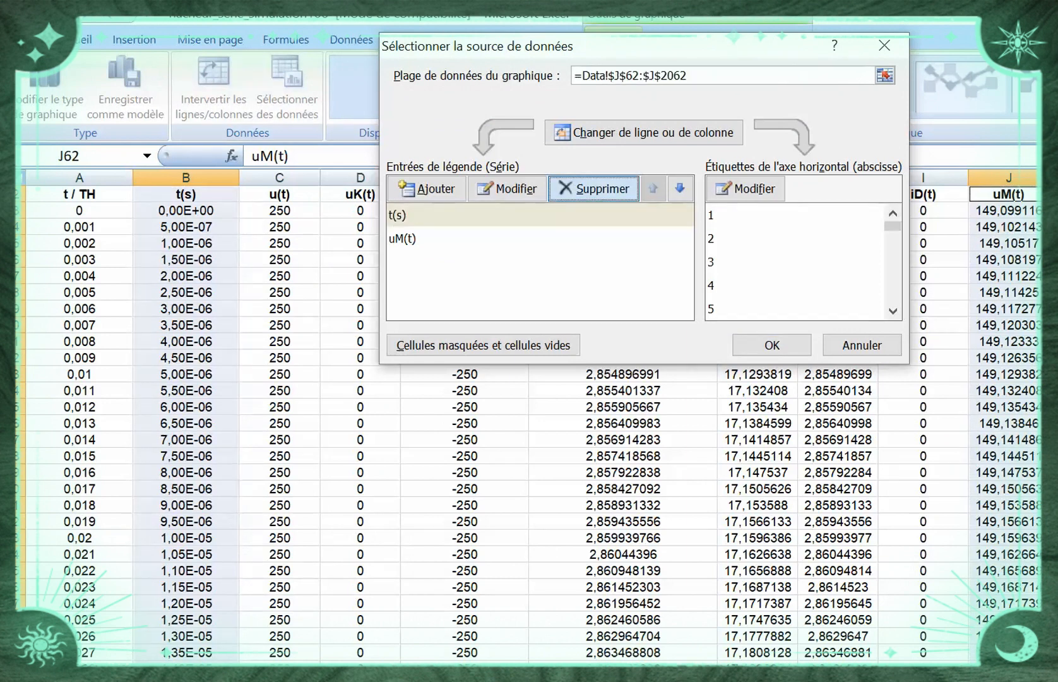
Set the uM(t) chart's horizontal axis labels to the time values in B63:B2062
{"action": "left_click", "coordinate": [747, 188]}
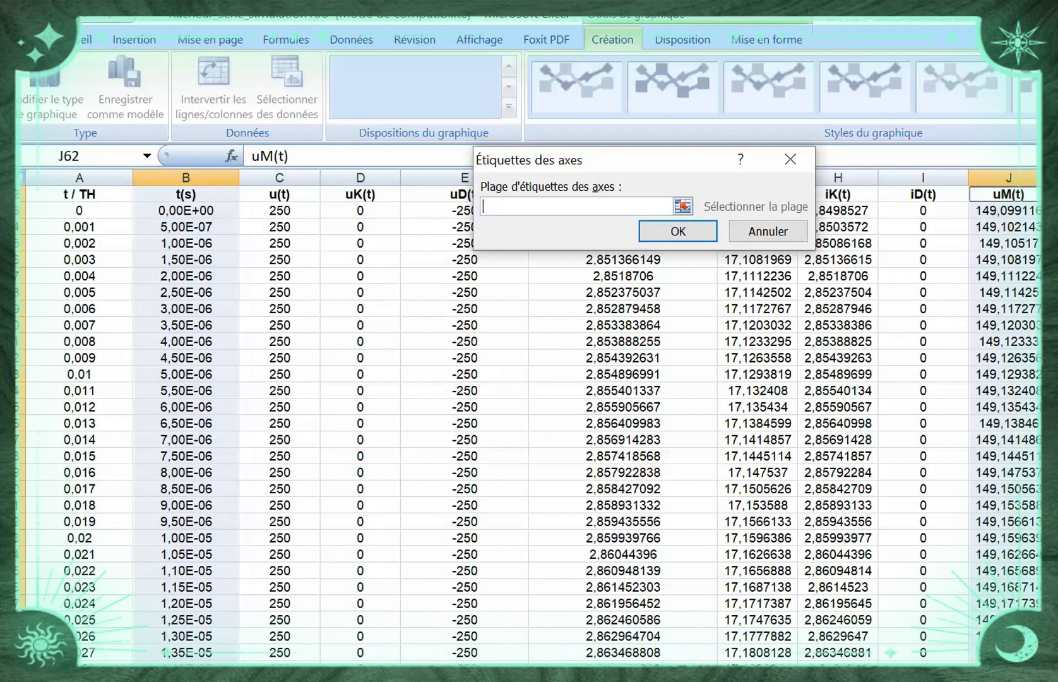
{"action": "left_click_drag", "start_coordinate": [79, 210], "coordinate": [167, 641]}
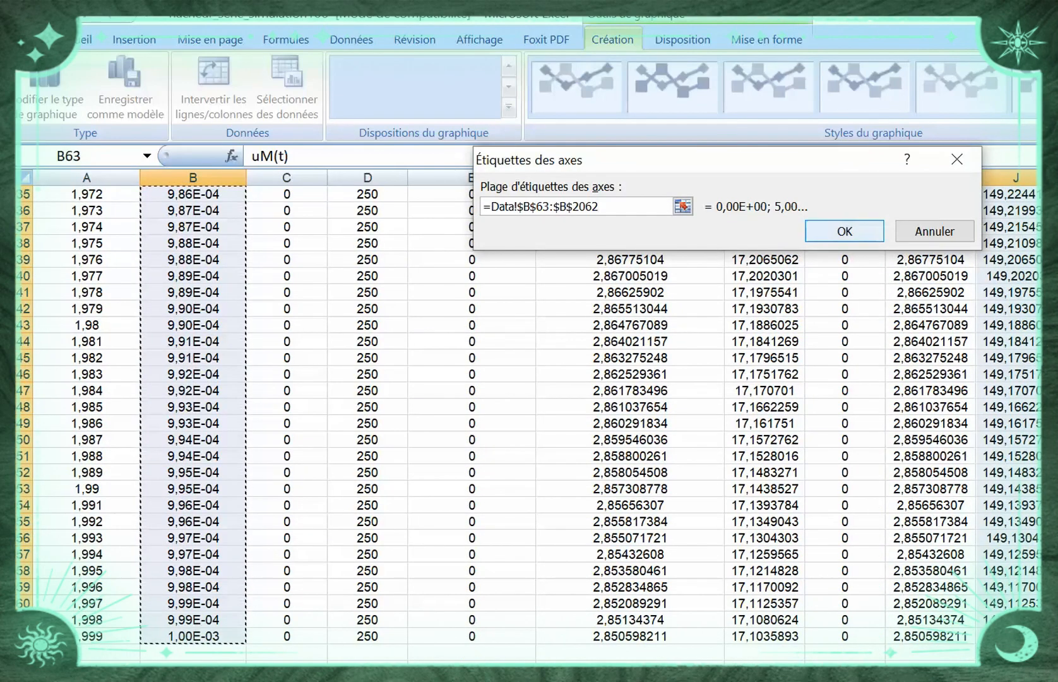
{"action": "key", "text": "Return"}
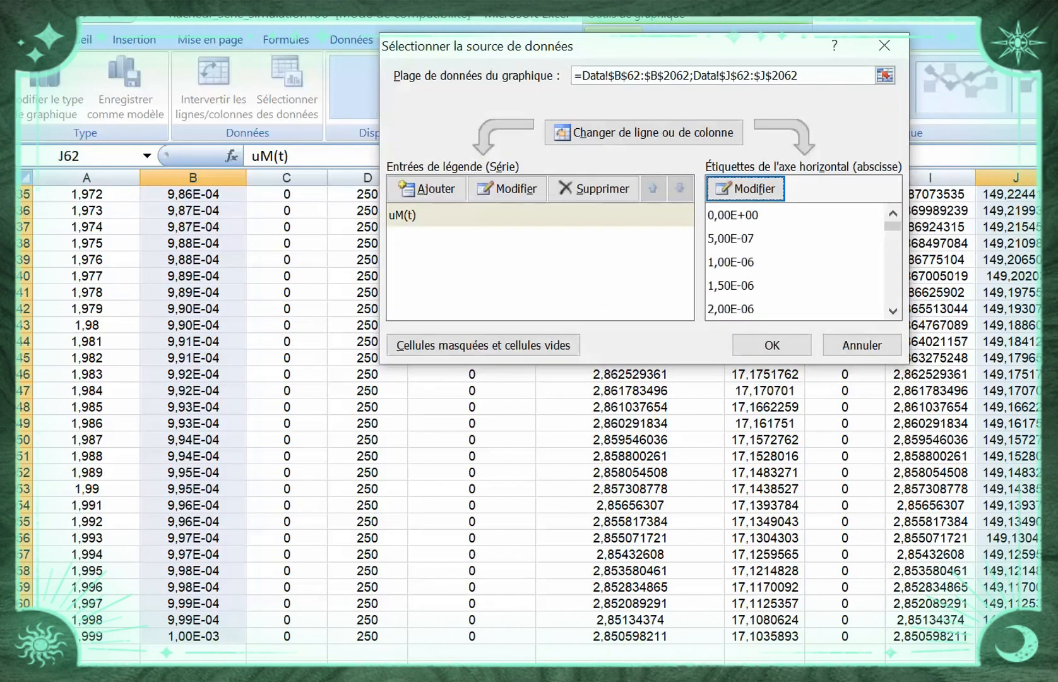
{"action": "key", "text": "Return"}
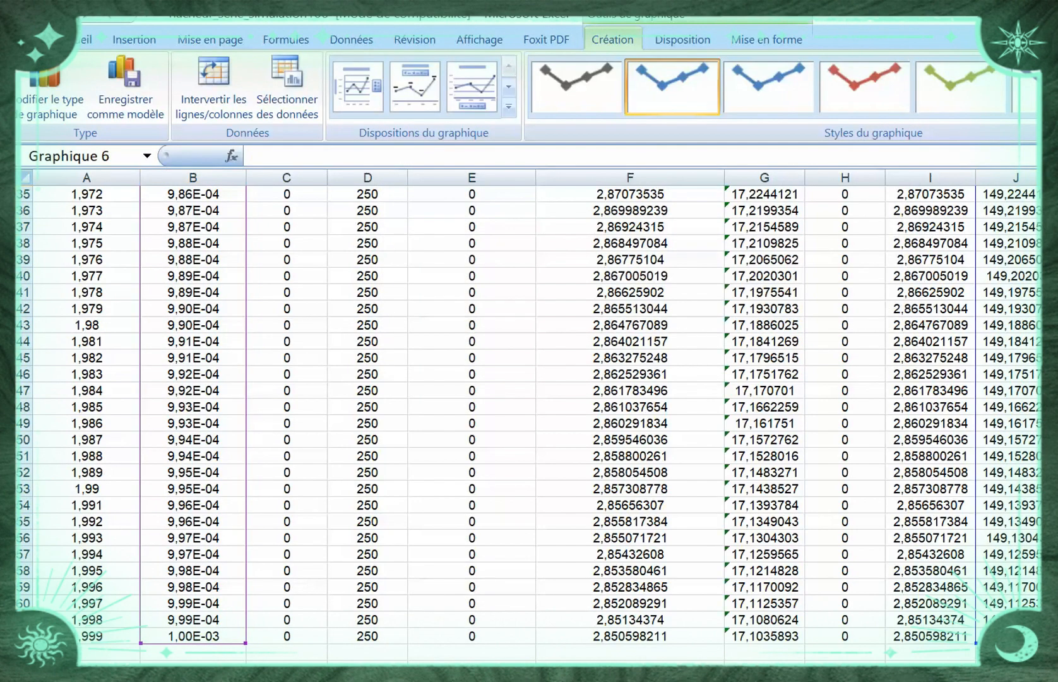
Place the uM(t) chart beside the "Courbe u(t)" chart with their tops level and title it "Tension de la charge uM(t)"
{"action": "scroll", "coordinate": [529, 416], "scroll_direction": "up", "scroll_amount": 20}
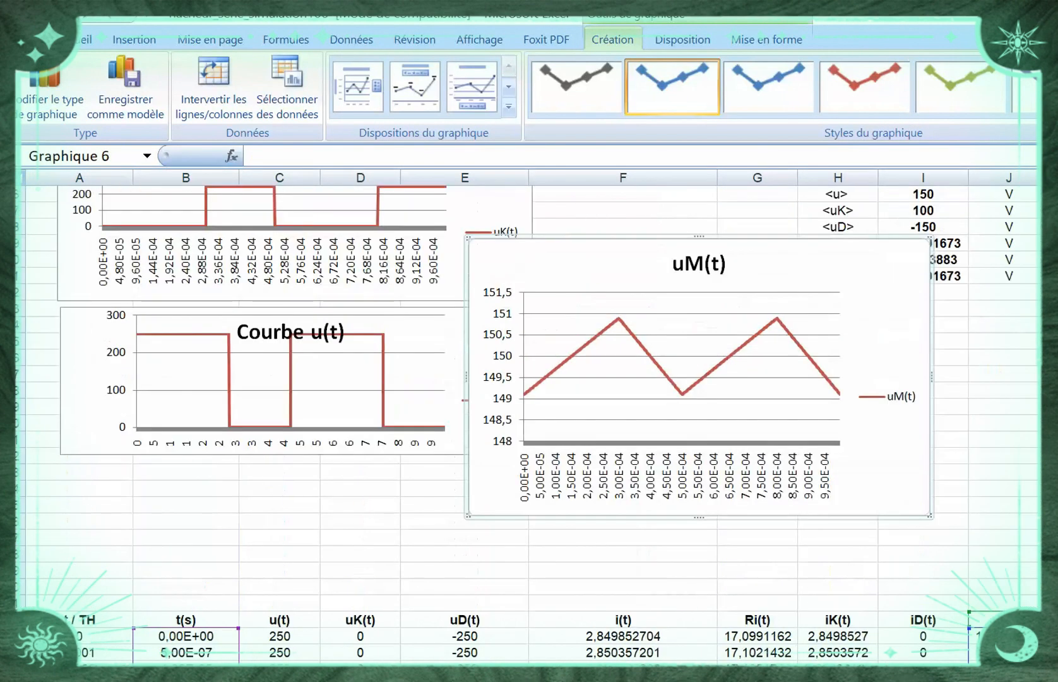
{"action": "left_click_drag", "start_coordinate": [789, 269], "coordinate": [857, 325]}
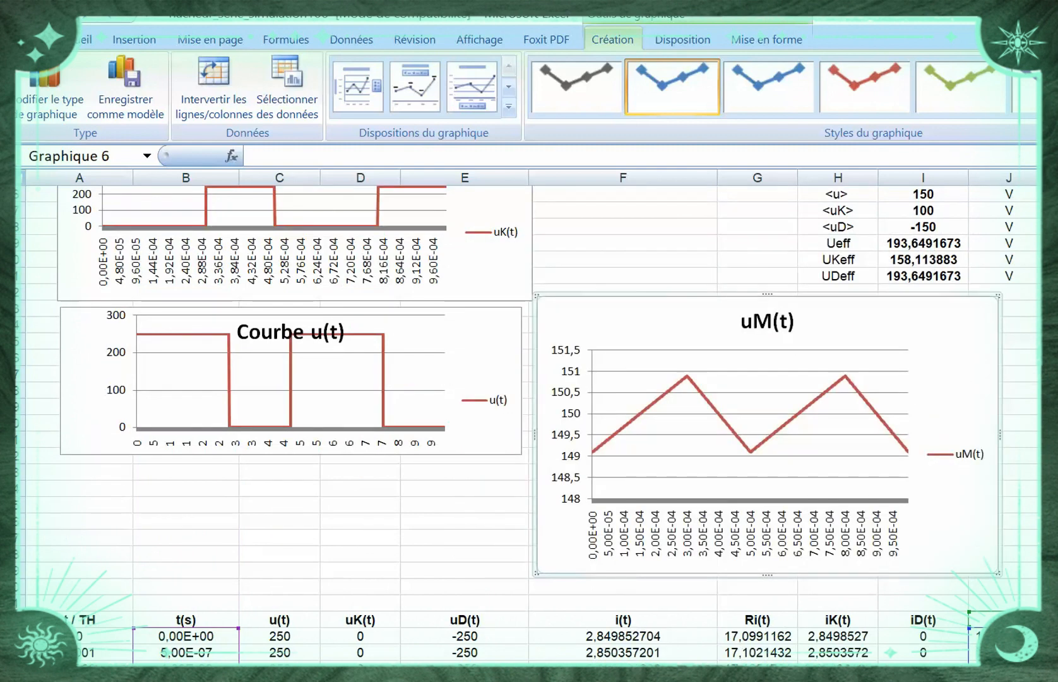
{"action": "left_click", "coordinate": [767, 322]}
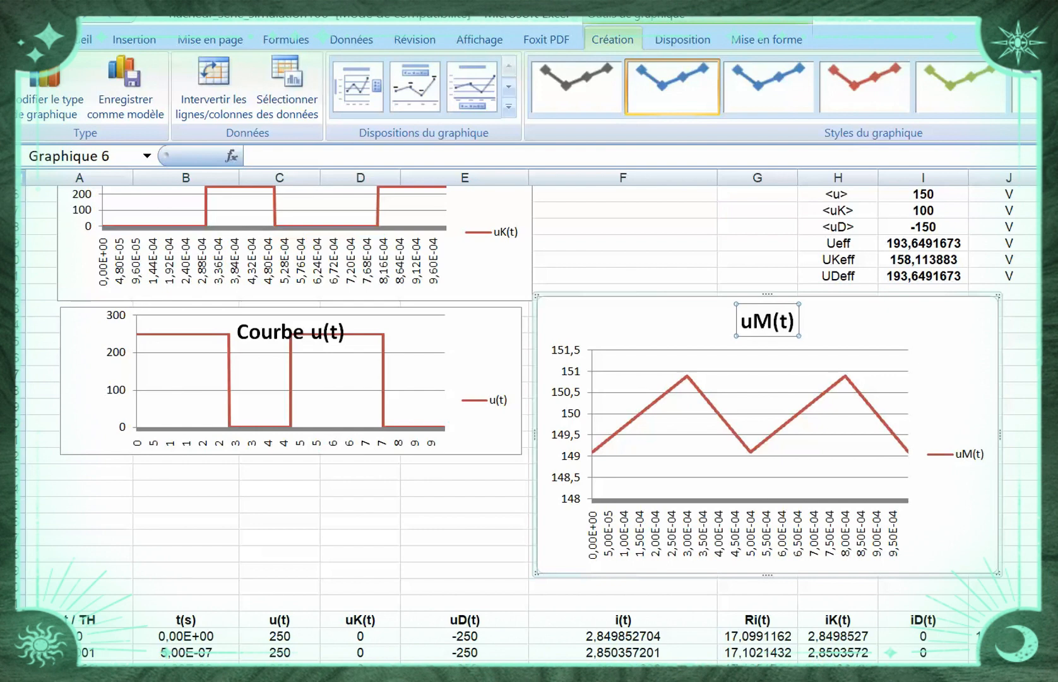
{"action": "left_click", "coordinate": [740, 322]}
{"action": "type", "text": "ten"}
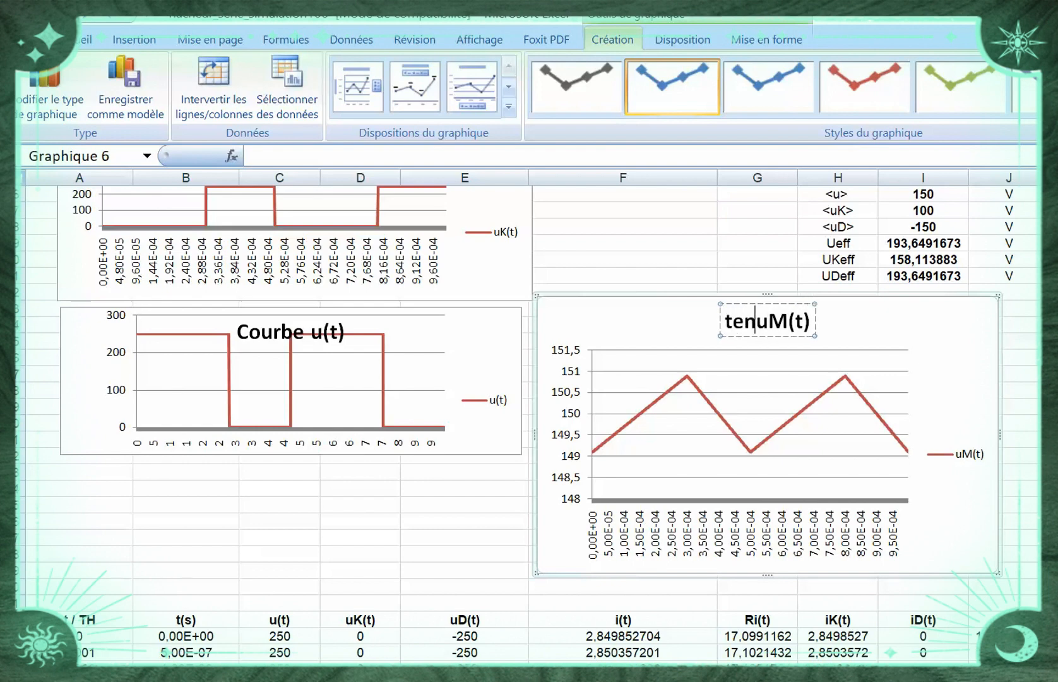
{"action": "type", "text": "sion "}
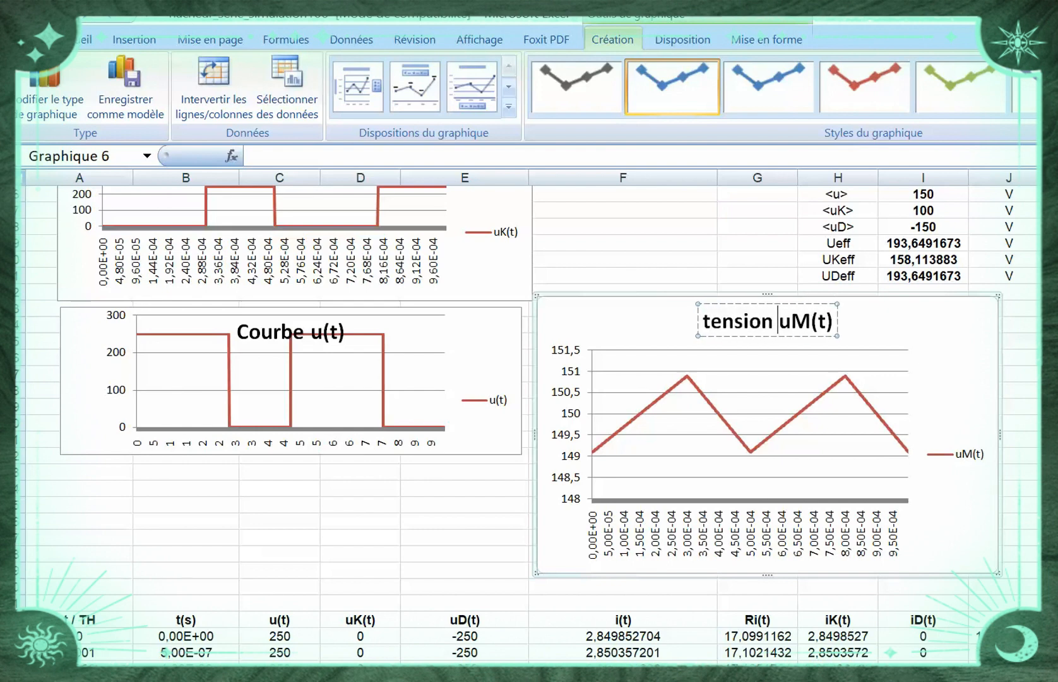
{"action": "type", "text": "de la ch"}
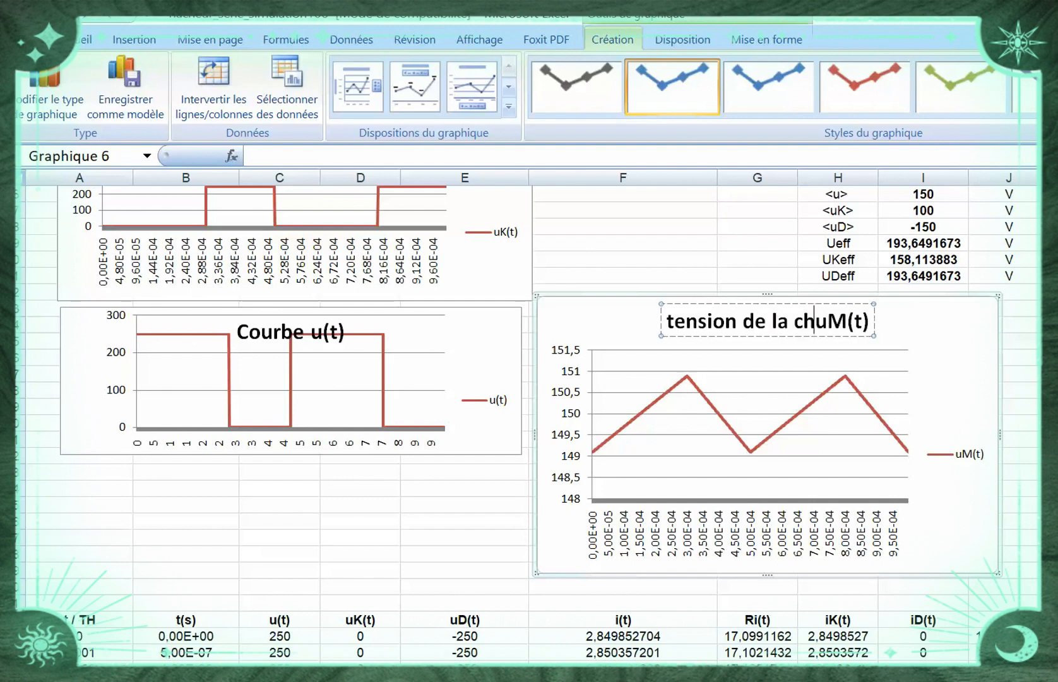
{"action": "type", "text": "arge"}
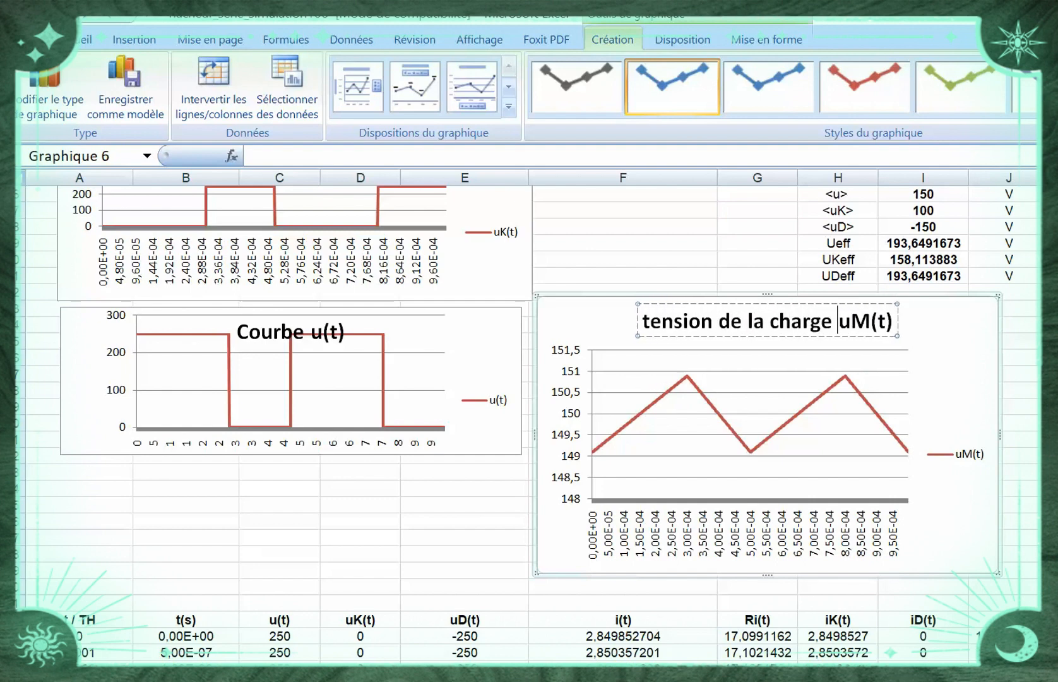
{"action": "key", "text": "Home"}
{"action": "key", "text": "Delete"}
{"action": "type", "text": "T"}
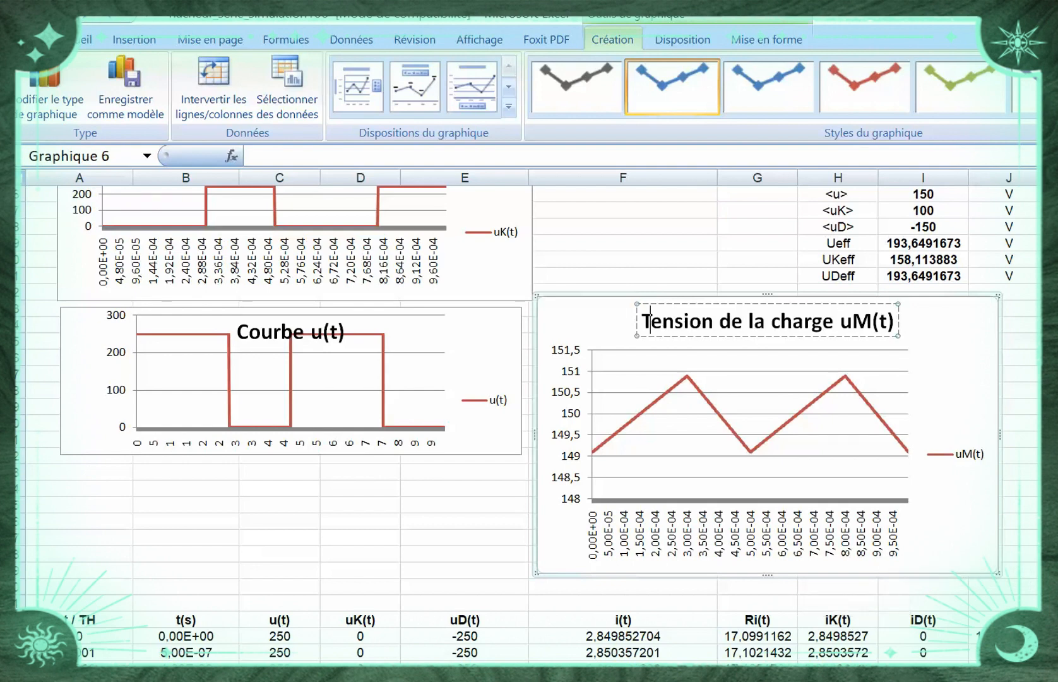
{"action": "mouse_move", "coordinate": [953, 536]}
{"action": "left_mouse_down"}
{"action": "mouse_move", "coordinate": [954, 561]}
{"action": "mouse_move", "coordinate": [967, 546]}
{"action": "left_mouse_up"}
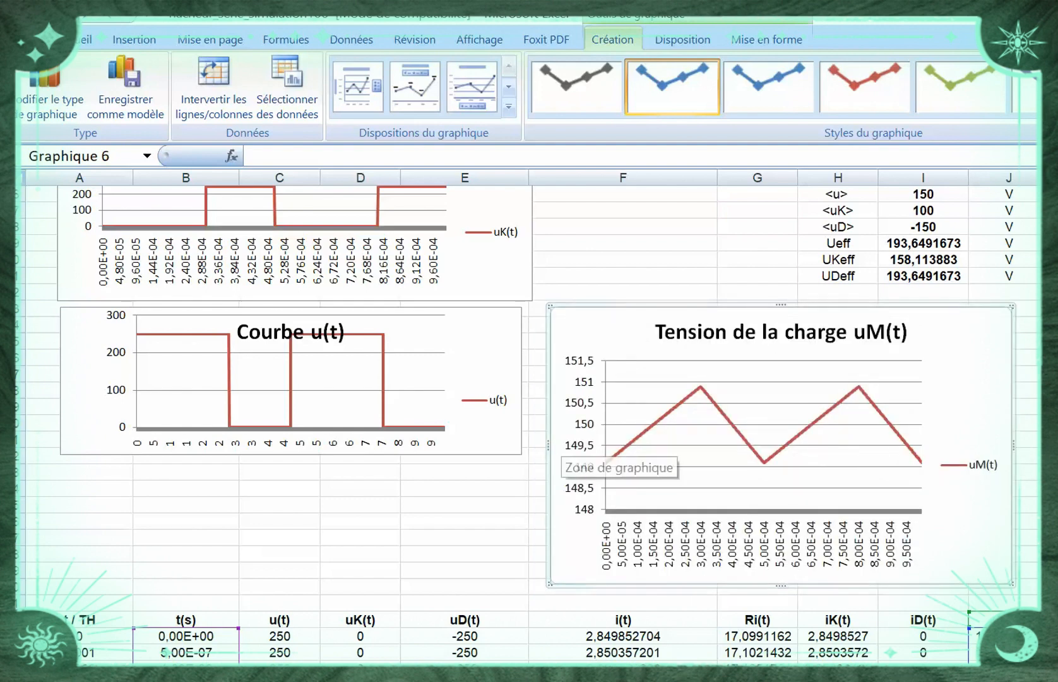
Move the "Courbe u(t)" chart down to just above the data table and increase the heights of both it and the uK(t) chart
{"action": "left_click_drag", "start_coordinate": [490, 436], "coordinate": [488, 564]}
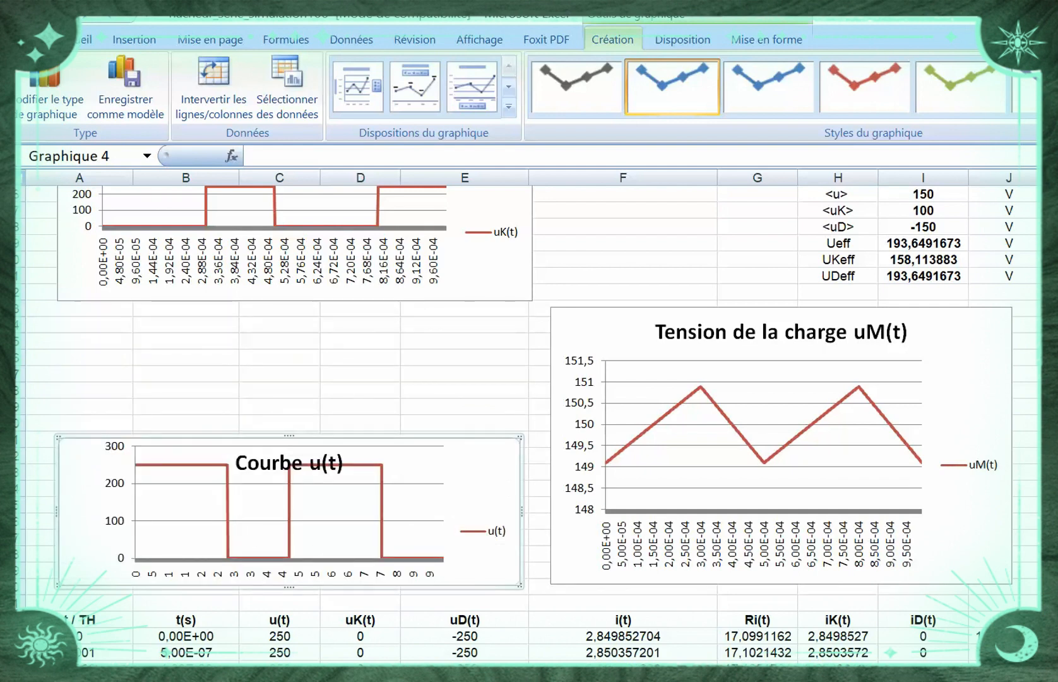
{"action": "left_click_drag", "start_coordinate": [289, 436], "coordinate": [290, 371]}
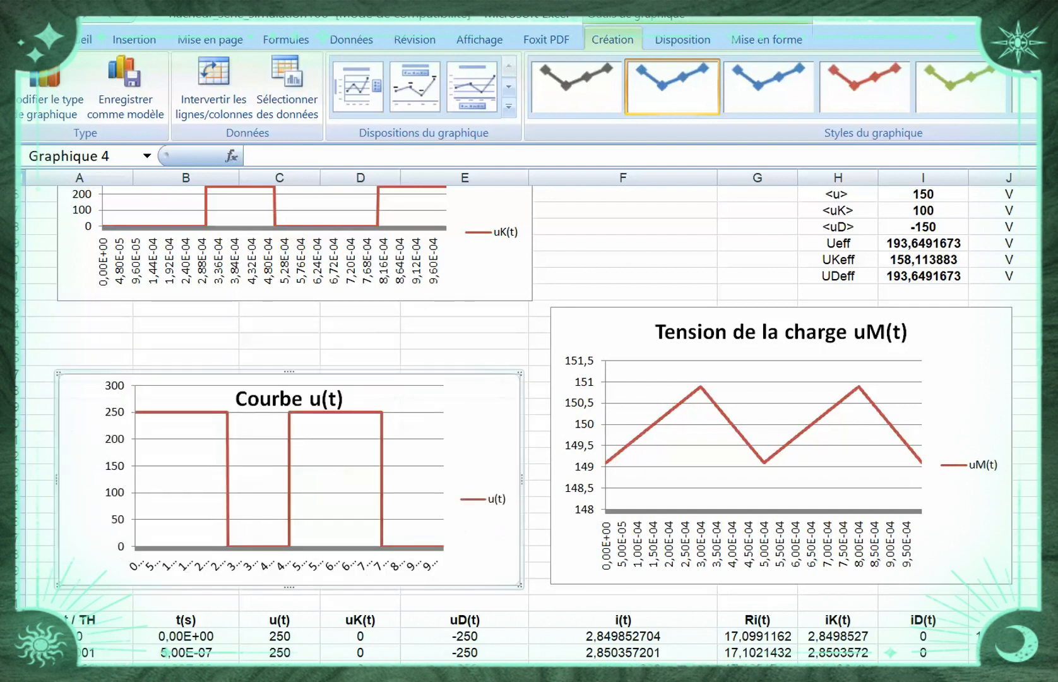
{"action": "left_click", "coordinate": [468, 276]}
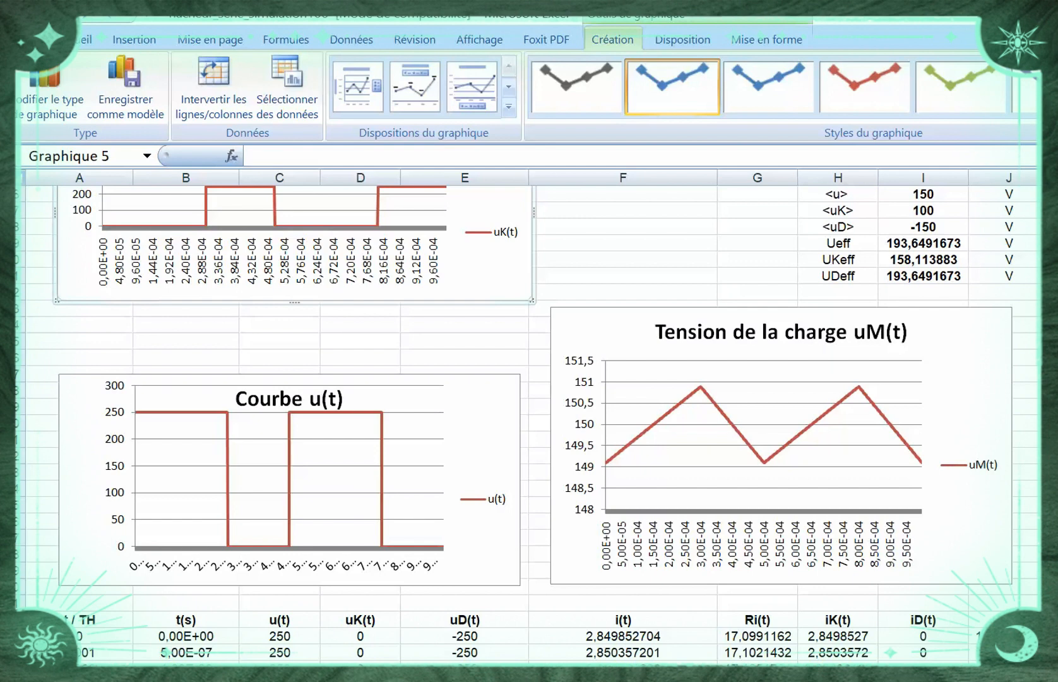
{"action": "left_click_drag", "start_coordinate": [294, 302], "coordinate": [294, 350]}
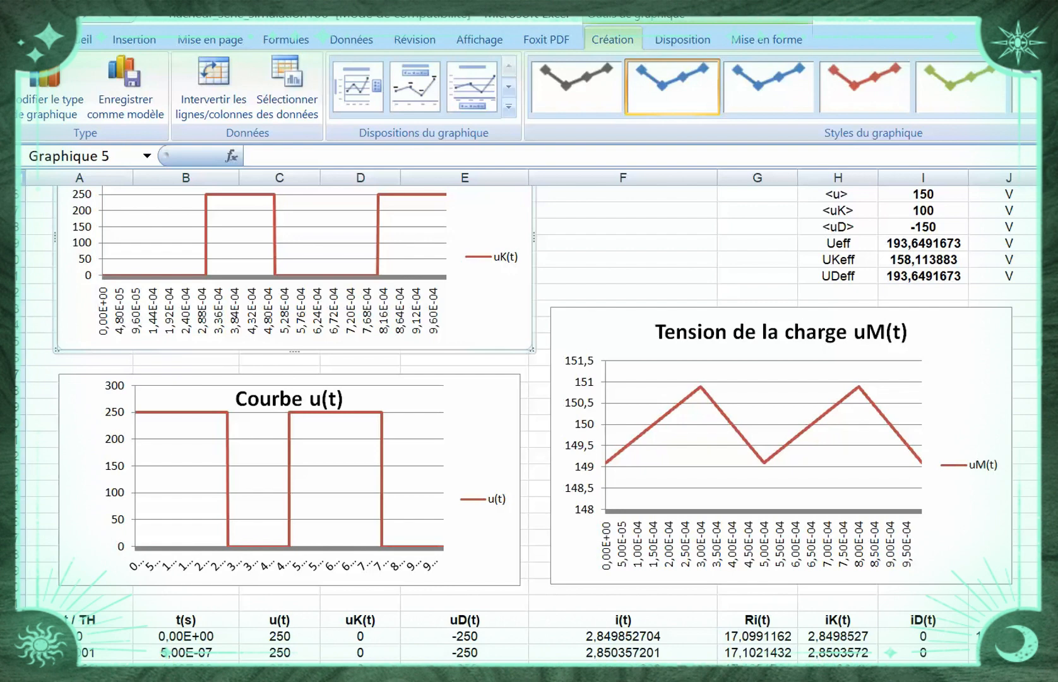
Widen the "Tension de la charge uM(t)" chart on both sides, from the start of column A to beyond column J
{"action": "left_click", "coordinate": [960, 392]}
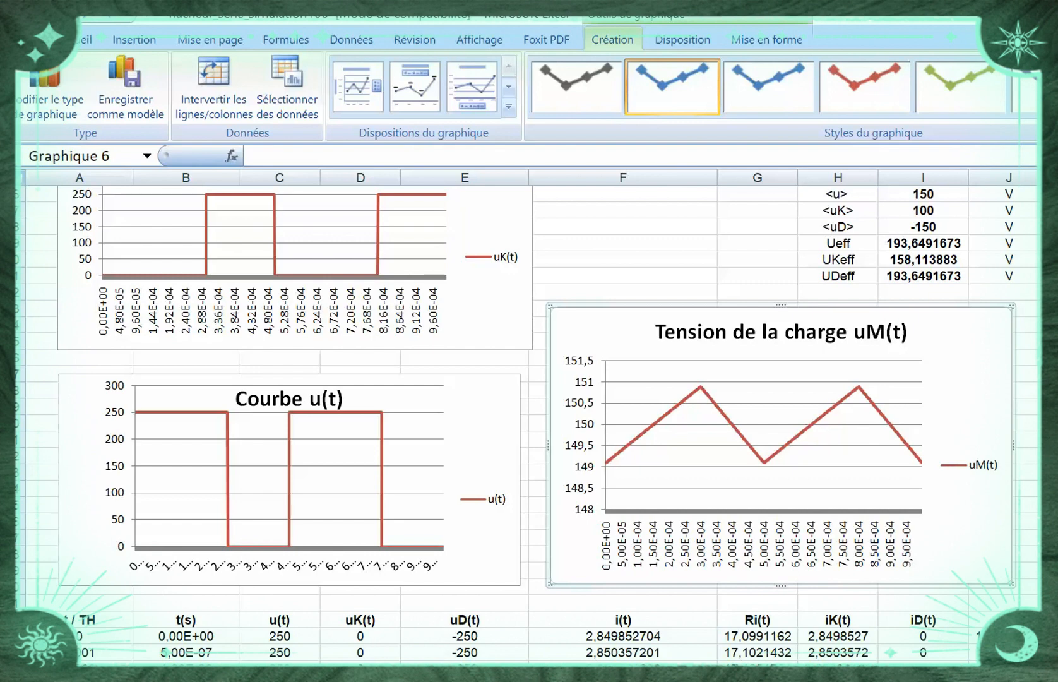
{"action": "left_click_drag", "start_coordinate": [548, 445], "coordinate": [33, 445]}
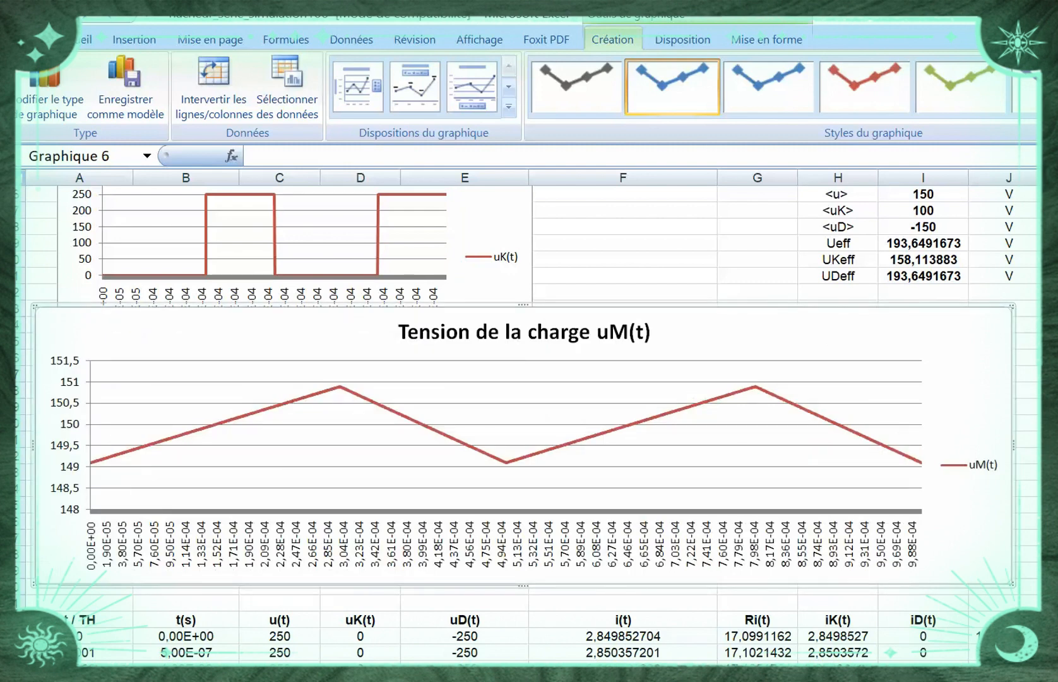
{"action": "left_click_drag", "start_coordinate": [1013, 445], "coordinate": [1042, 445]}
{"action": "scroll", "coordinate": [529, 417], "scroll_direction": "up", "scroll_amount": 1}
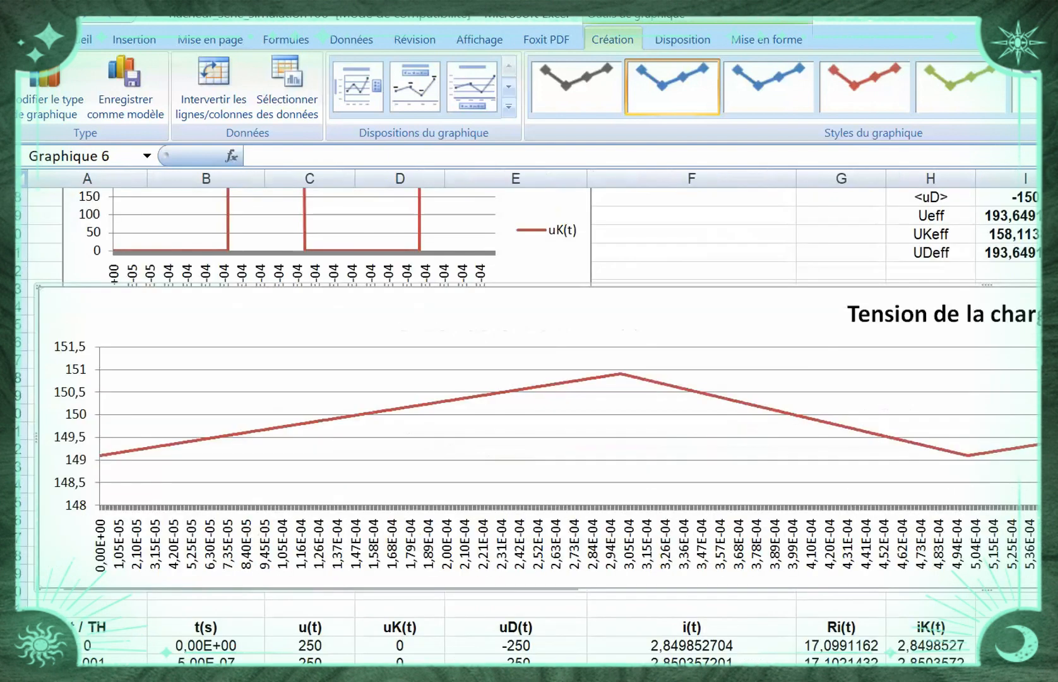
Widen the "Tension de la charge uM(t)" chart to the right until it extends past column BZ
{"action": "scroll", "coordinate": [534, 416], "scroll_direction": "right", "scroll_amount": 6}
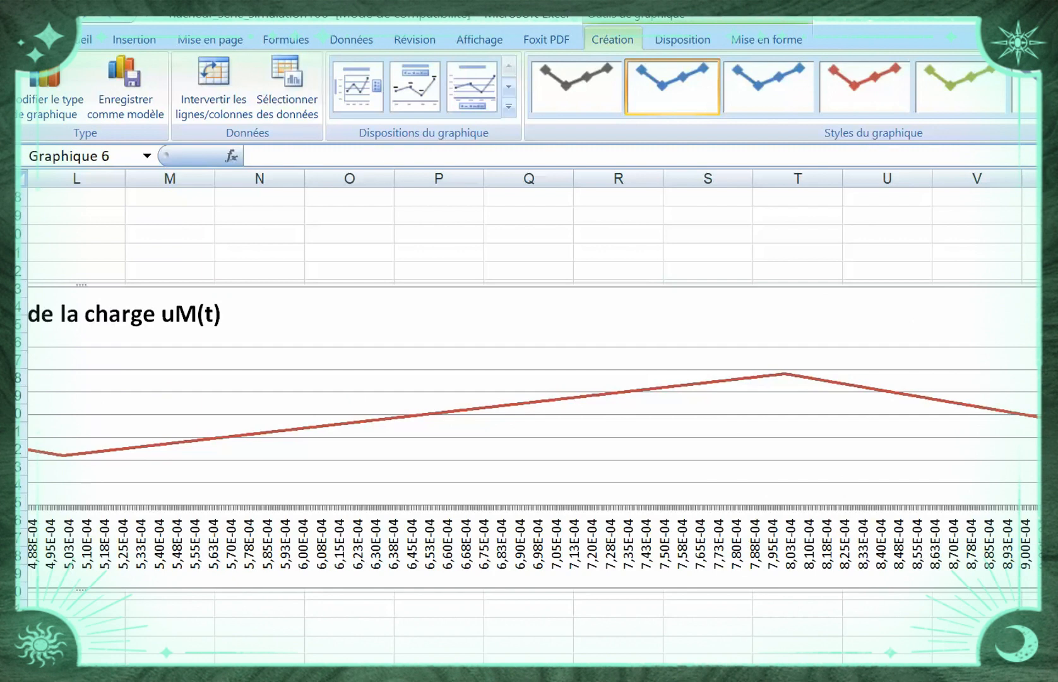
{"action": "scroll", "coordinate": [529, 417], "scroll_direction": "right", "scroll_amount": 6}
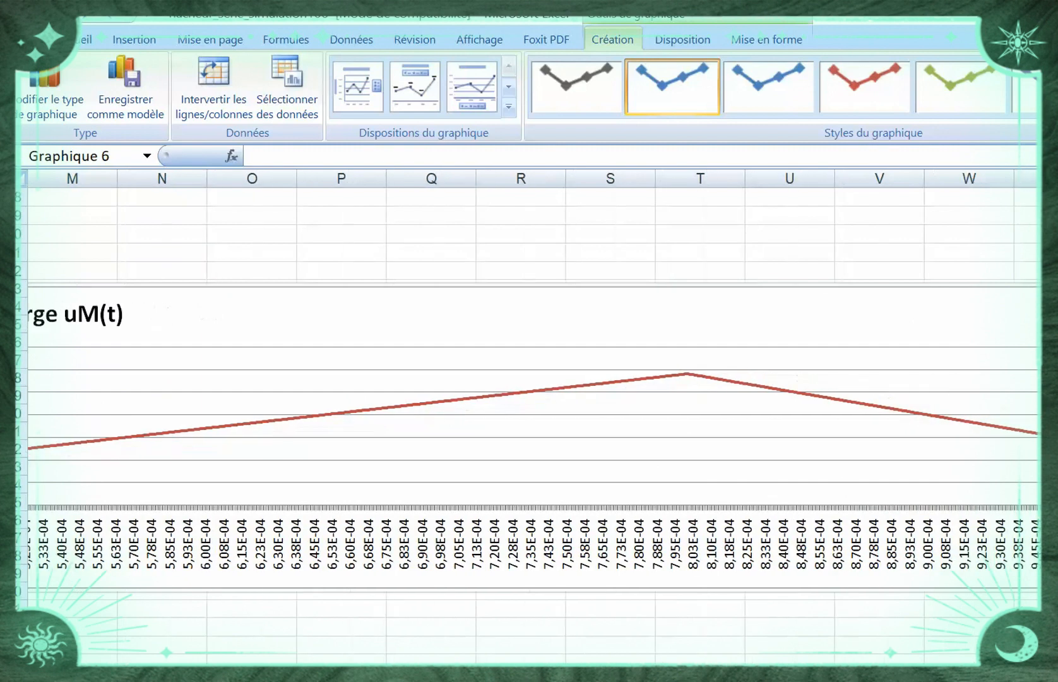
{"action": "scroll", "coordinate": [529, 417], "scroll_direction": "right", "scroll_amount": 6}
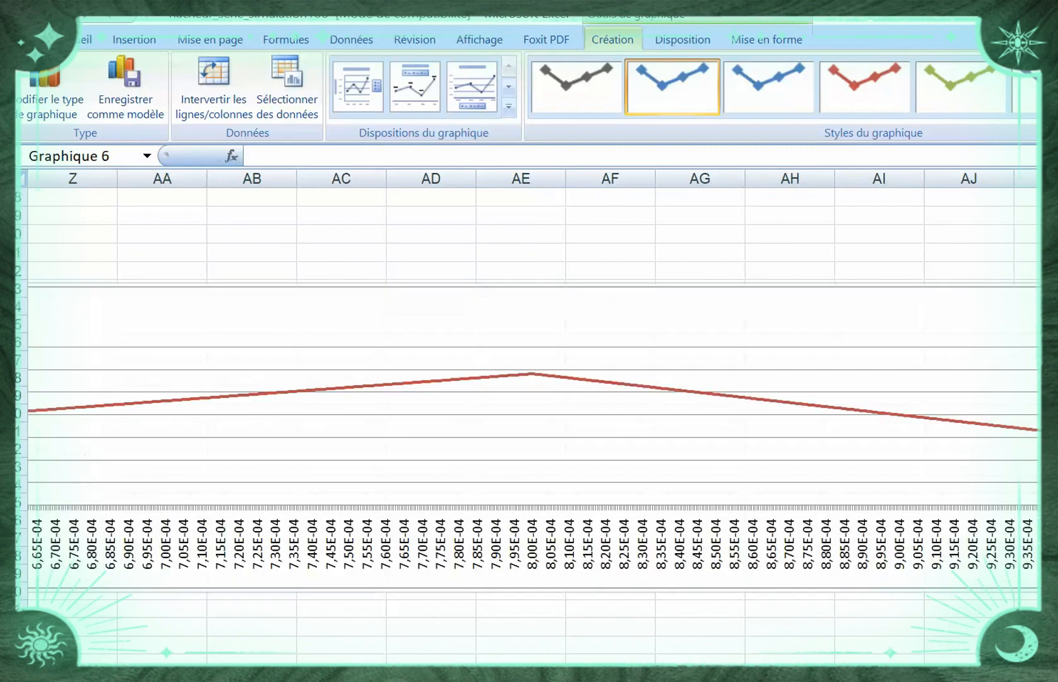
{"action": "scroll", "coordinate": [529, 417], "scroll_direction": "right", "scroll_amount": 9}
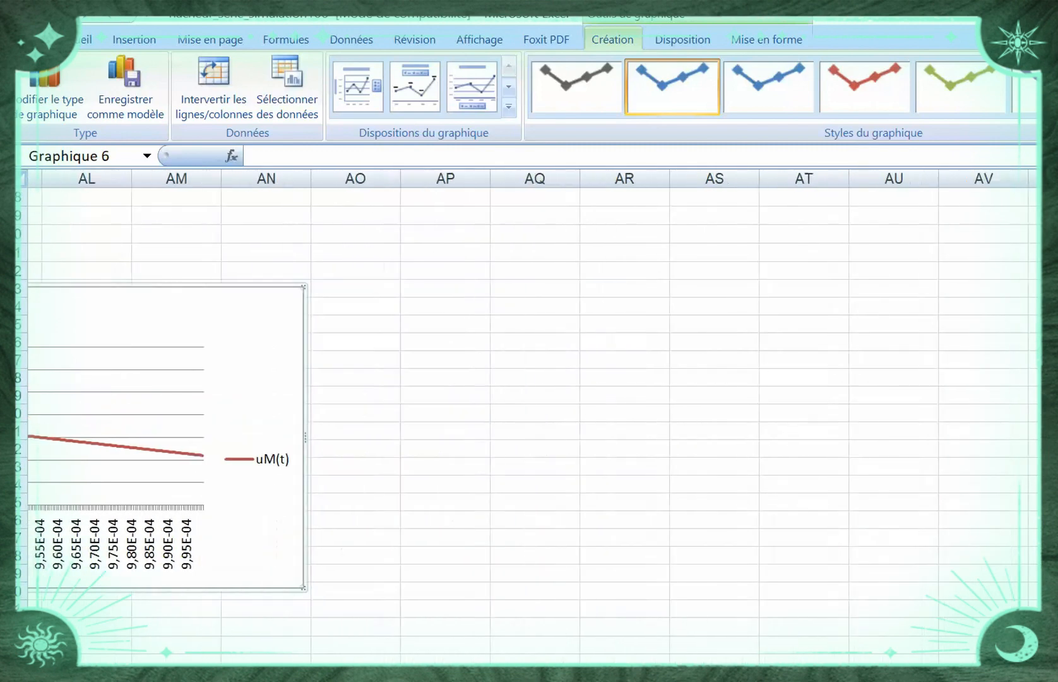
{"action": "scroll", "coordinate": [529, 416], "scroll_direction": "right", "scroll_amount": 3}
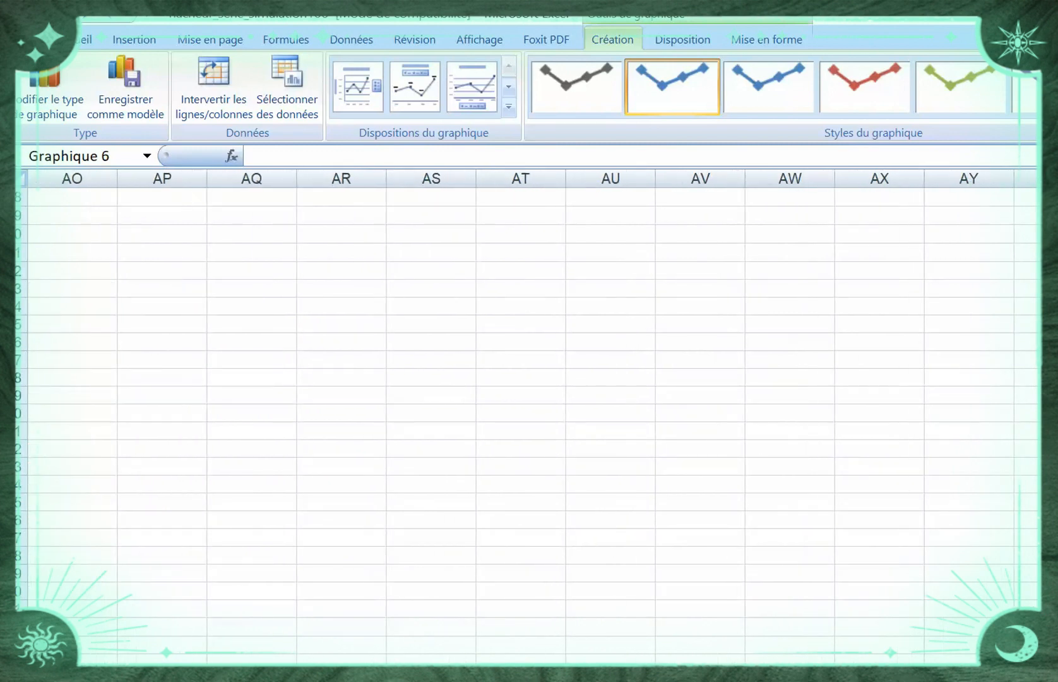
{"action": "scroll", "coordinate": [529, 417], "scroll_direction": "left", "scroll_amount": 1}
{"action": "left_click_drag", "start_coordinate": [112, 436], "coordinate": [1038, 436]}
{"action": "scroll", "coordinate": [526, 415], "scroll_direction": "right", "scroll_amount": 5}
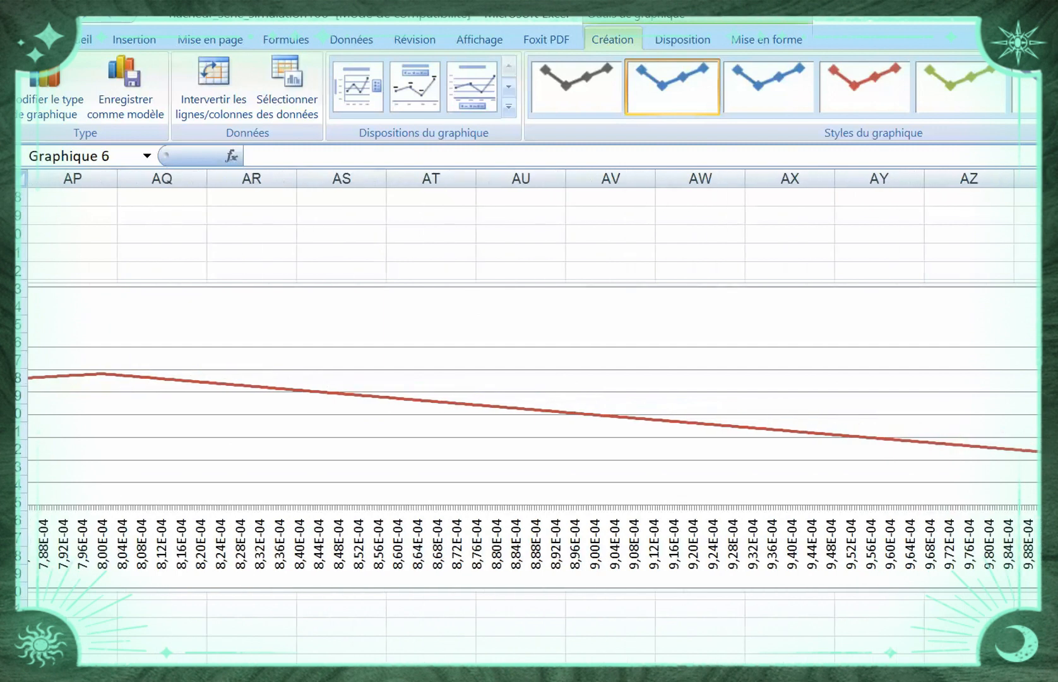
{"action": "scroll", "coordinate": [526, 414], "scroll_direction": "right", "scroll_amount": 4}
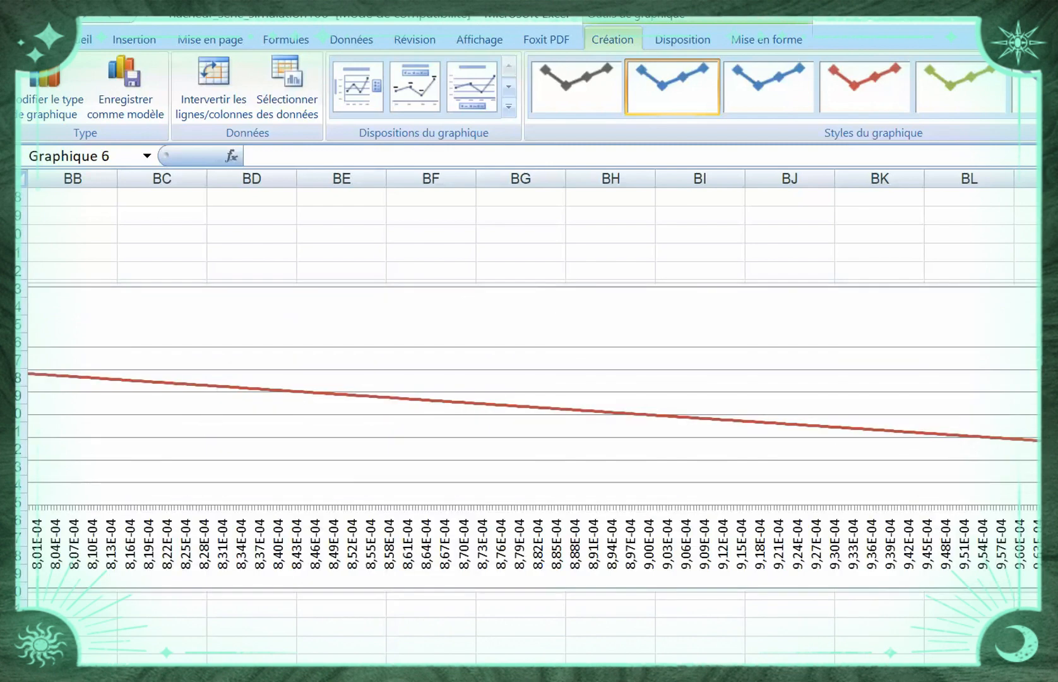
{"action": "scroll", "coordinate": [527, 415], "scroll_direction": "right", "scroll_amount": 4}
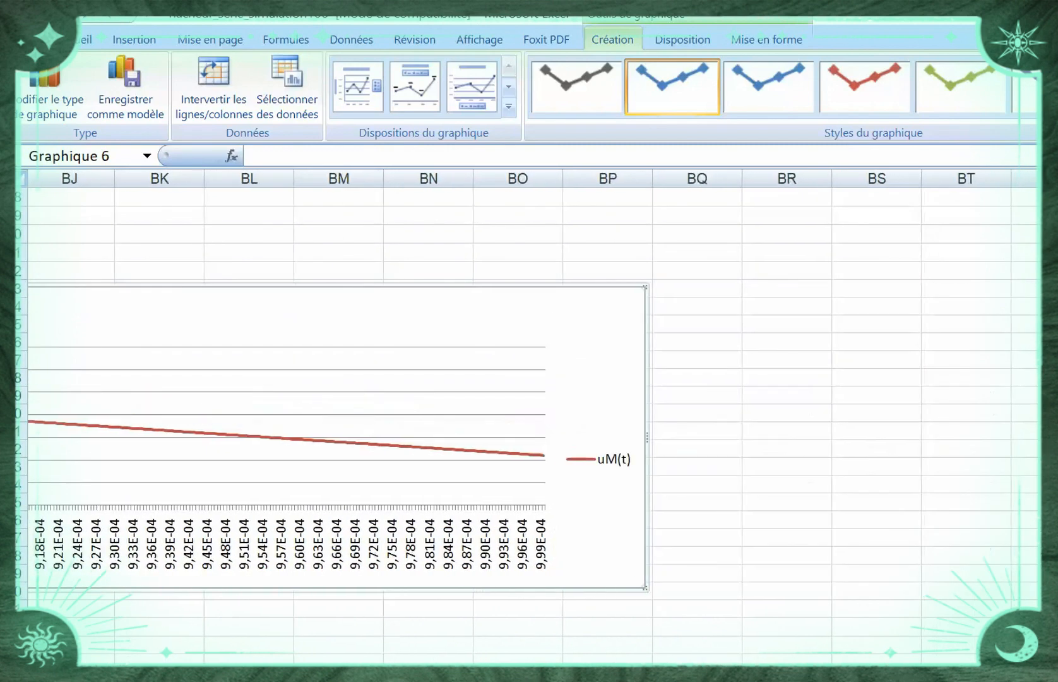
{"action": "scroll", "coordinate": [527, 415], "scroll_direction": "right", "scroll_amount": 6}
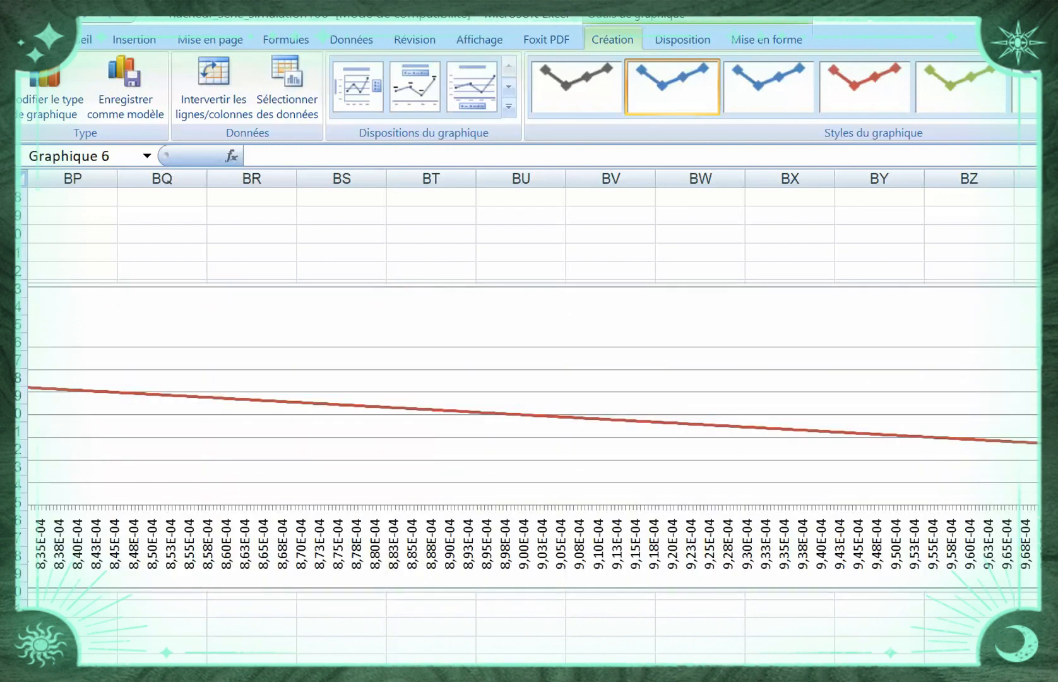
Examine the uM(t) curve along the time axis and read the time and value at its first peak
{"action": "scroll", "coordinate": [526, 415], "scroll_direction": "left", "scroll_amount": 20}
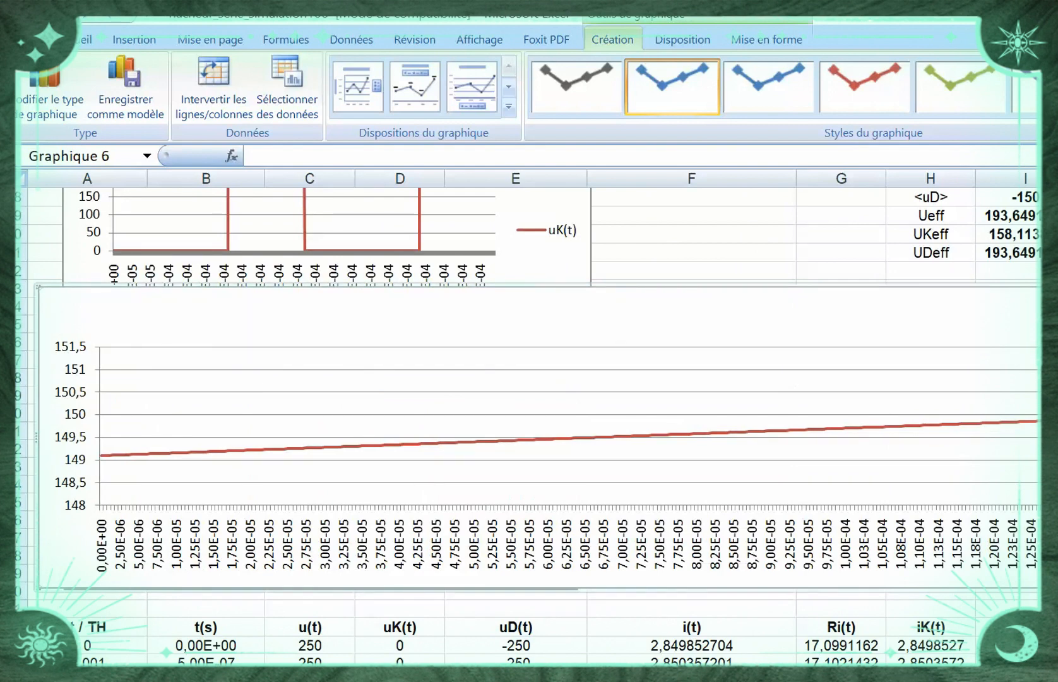
{"action": "scroll", "coordinate": [526, 414], "scroll_direction": "right", "scroll_amount": 5}
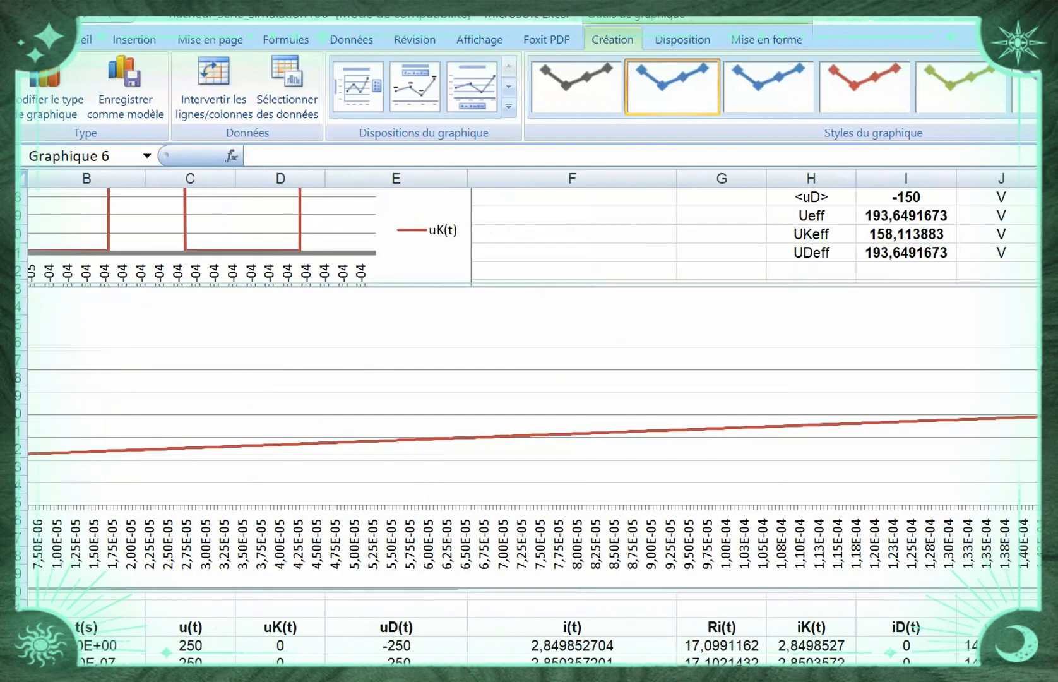
{"action": "scroll", "coordinate": [526, 415], "scroll_direction": "right", "scroll_amount": 3}
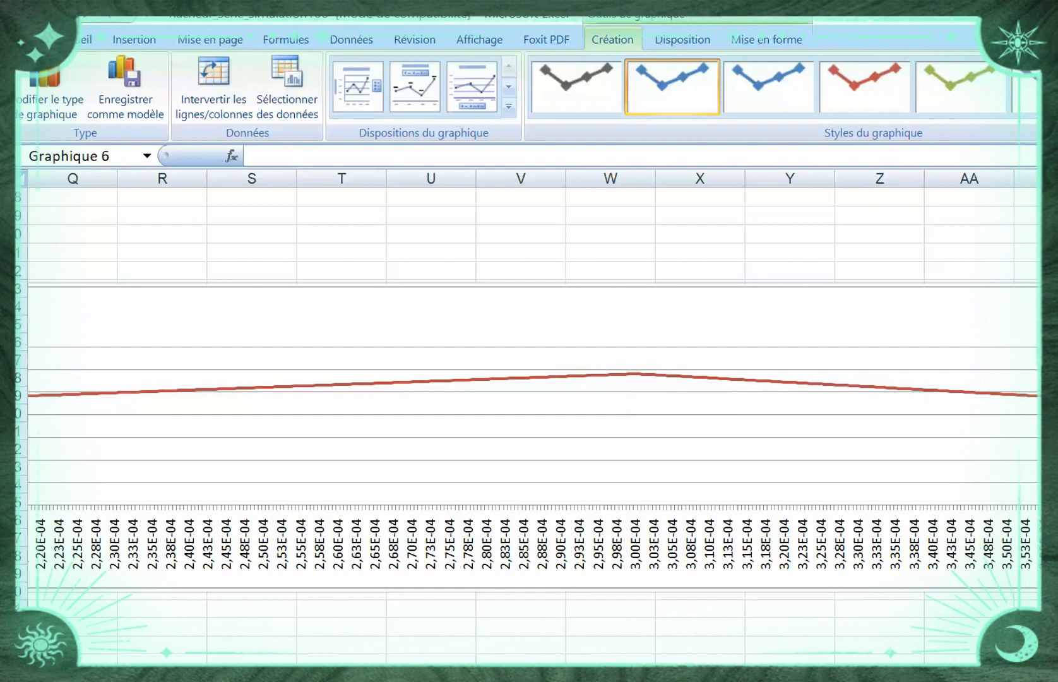
{"action": "scroll", "coordinate": [534, 416], "scroll_direction": "right", "scroll_amount": 4}
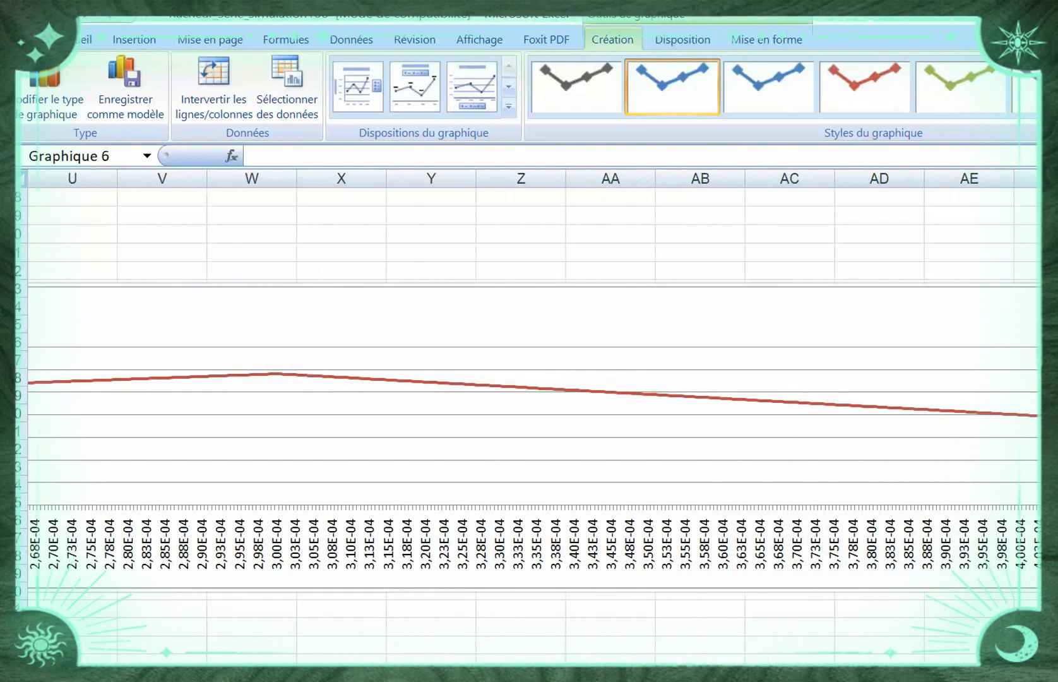
{"action": "scroll", "coordinate": [534, 416], "scroll_direction": "right", "scroll_amount": 10}
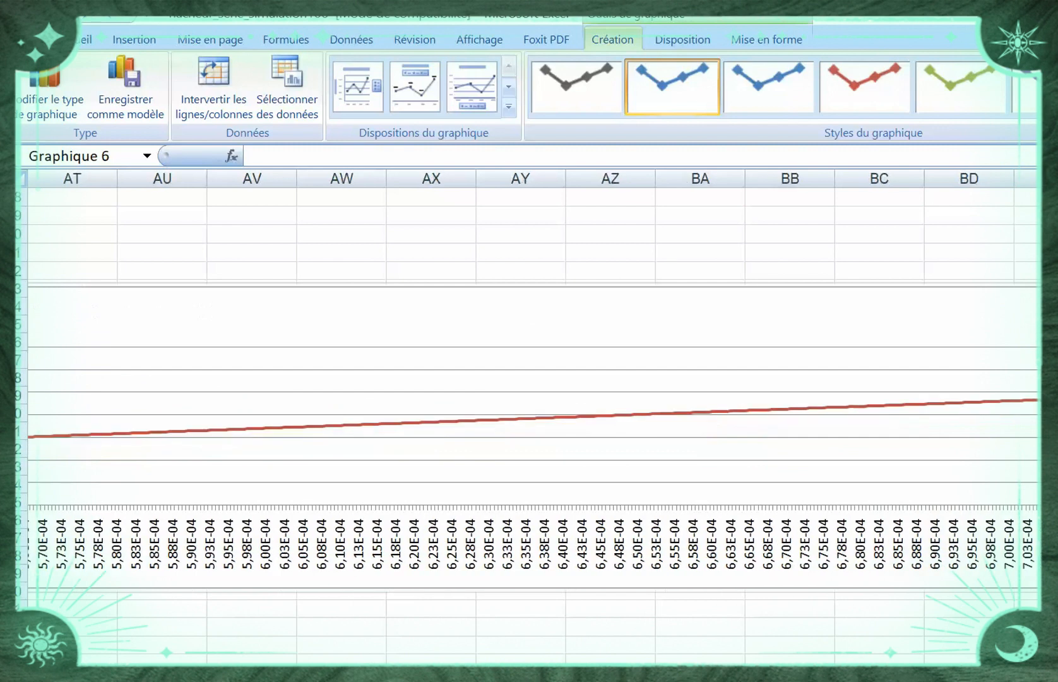
{"action": "scroll", "coordinate": [534, 416], "scroll_direction": "right", "scroll_amount": 8}
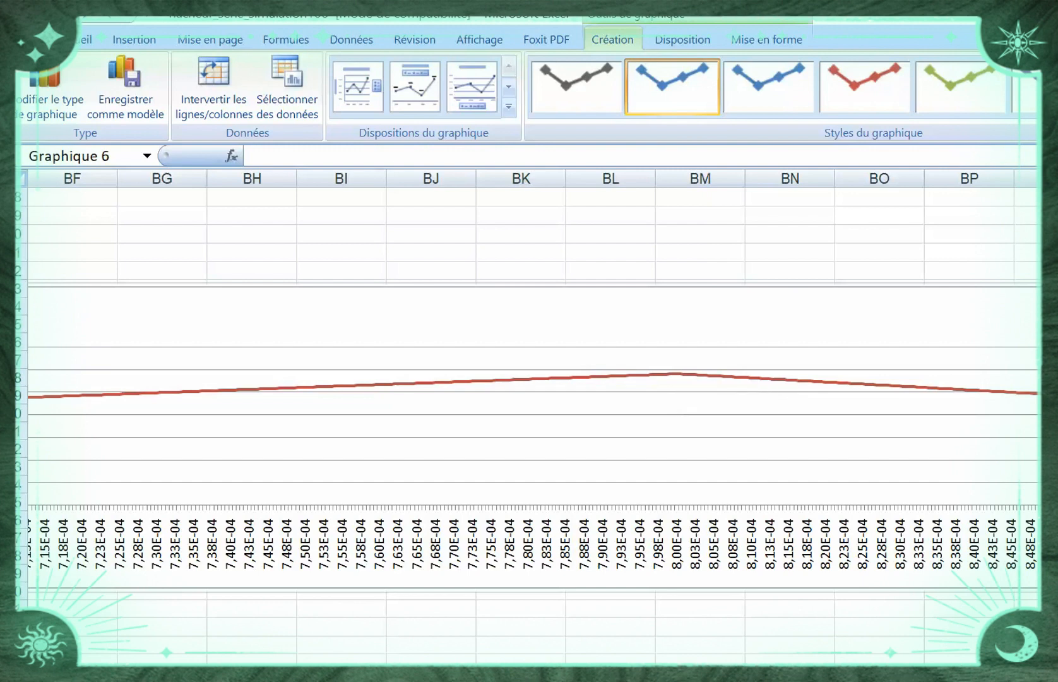
{"action": "scroll", "coordinate": [534, 417], "scroll_direction": "left", "scroll_amount": 17}
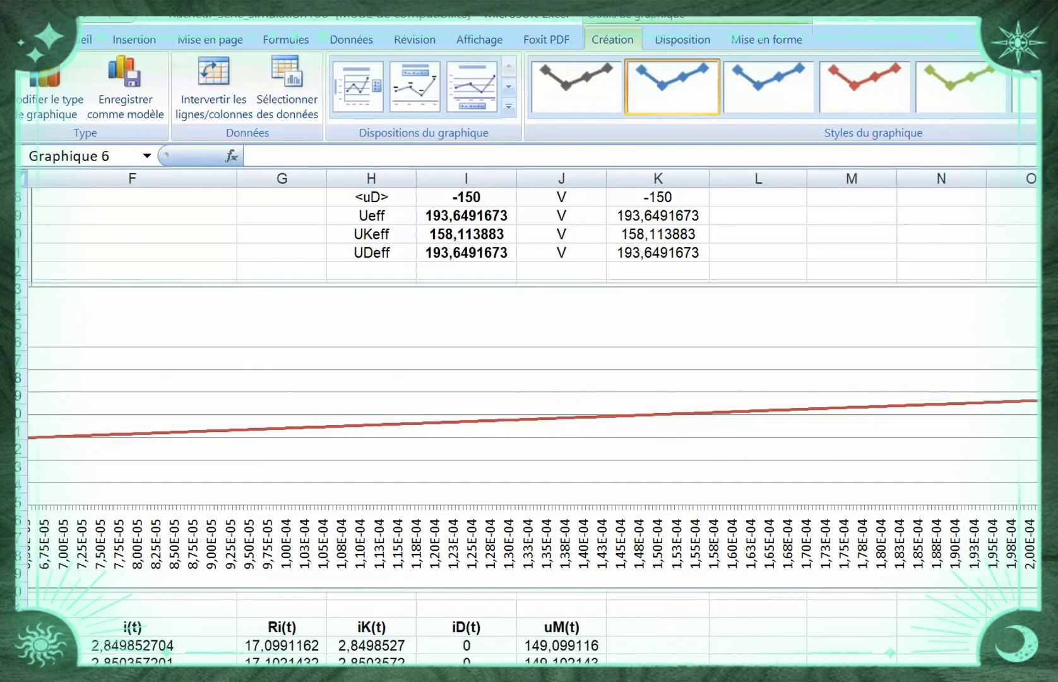
{"action": "scroll", "coordinate": [535, 416], "scroll_direction": "right", "scroll_amount": 5}
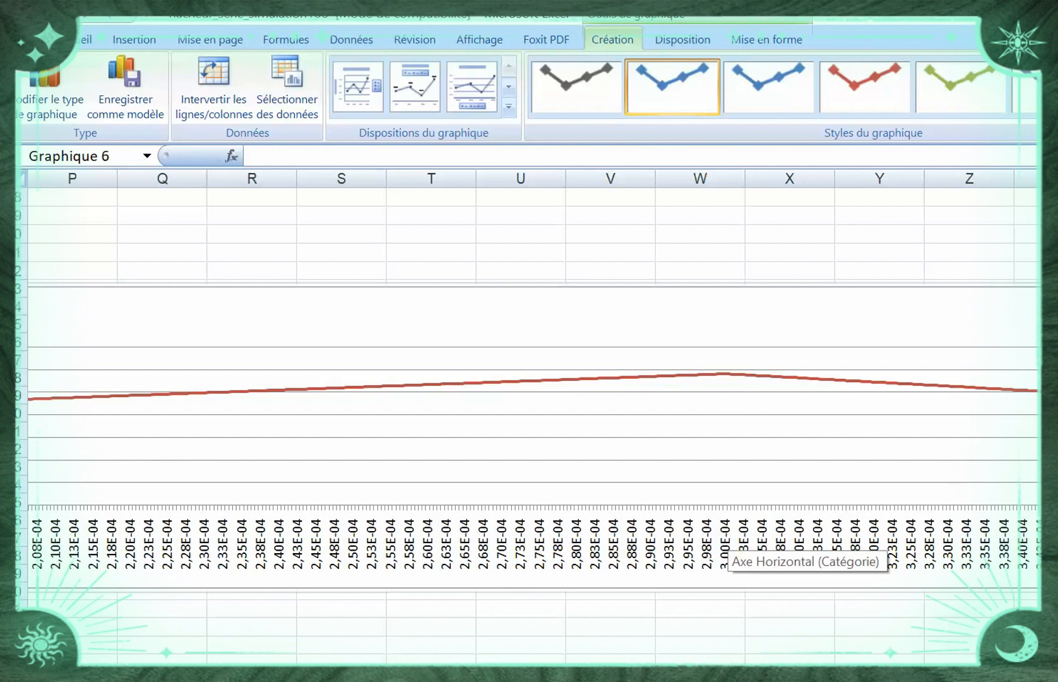
{"action": "left_click", "coordinate": [631, 377]}
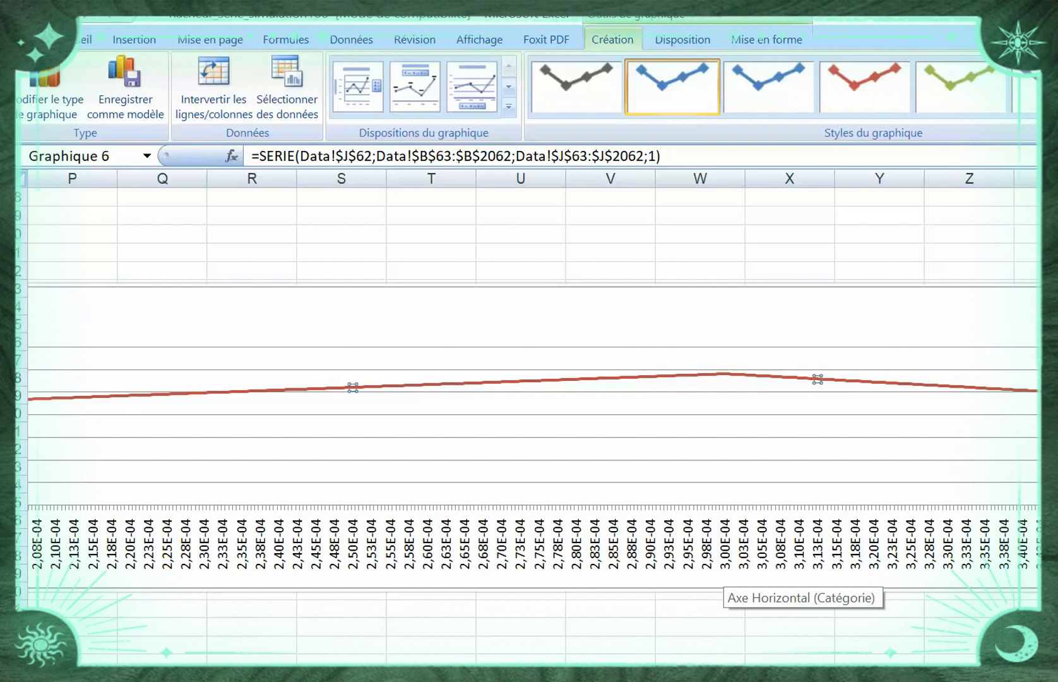
{"action": "mouse_move", "coordinate": [724, 375]}
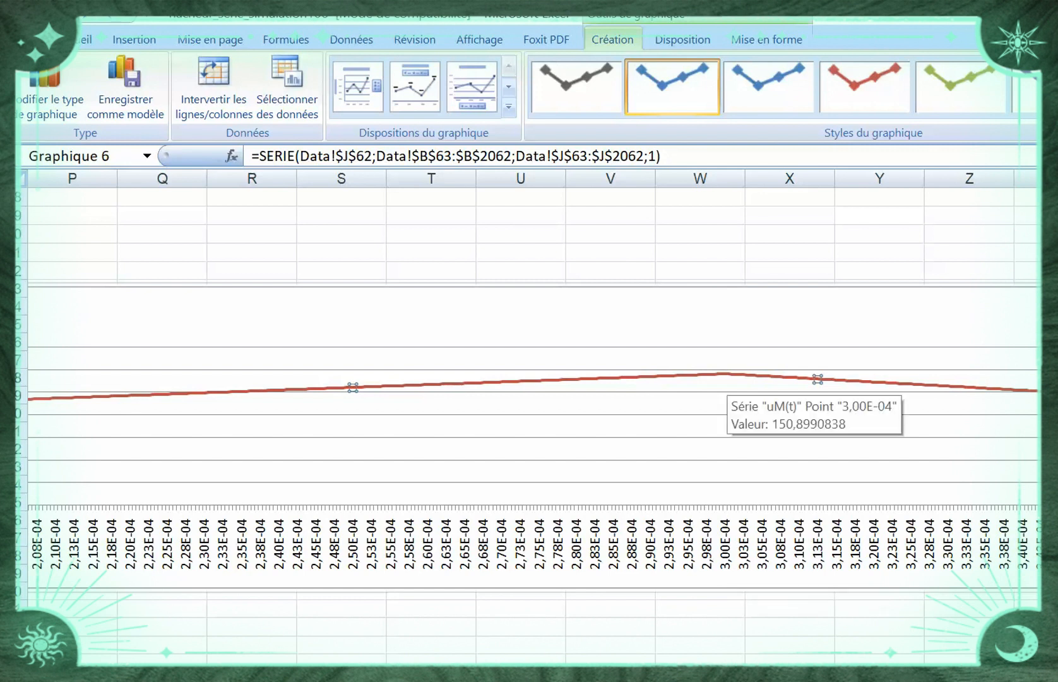
Enter the label T1=" in cell S62, just below the uM(t) chart
{"action": "left_click", "coordinate": [342, 626]}
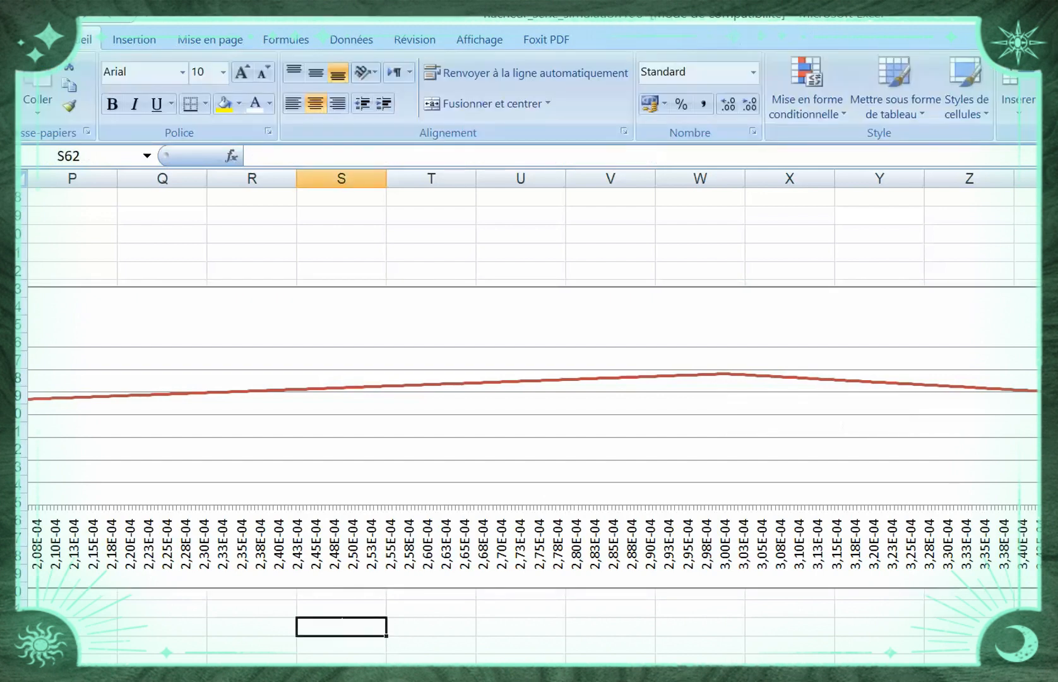
{"action": "type", "text": "T1+"}
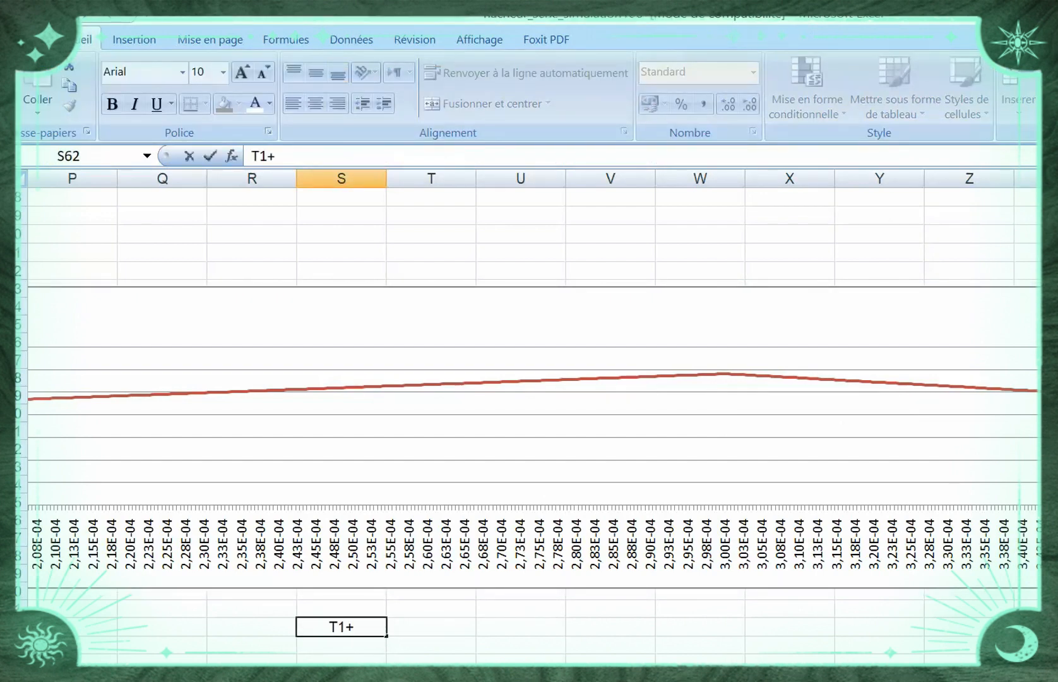
{"action": "key", "text": "BackSpace"}
{"action": "type", "text": "=\""}
{"action": "left_click", "coordinate": [701, 626]}
{"action": "left_click", "coordinate": [728, 582]}
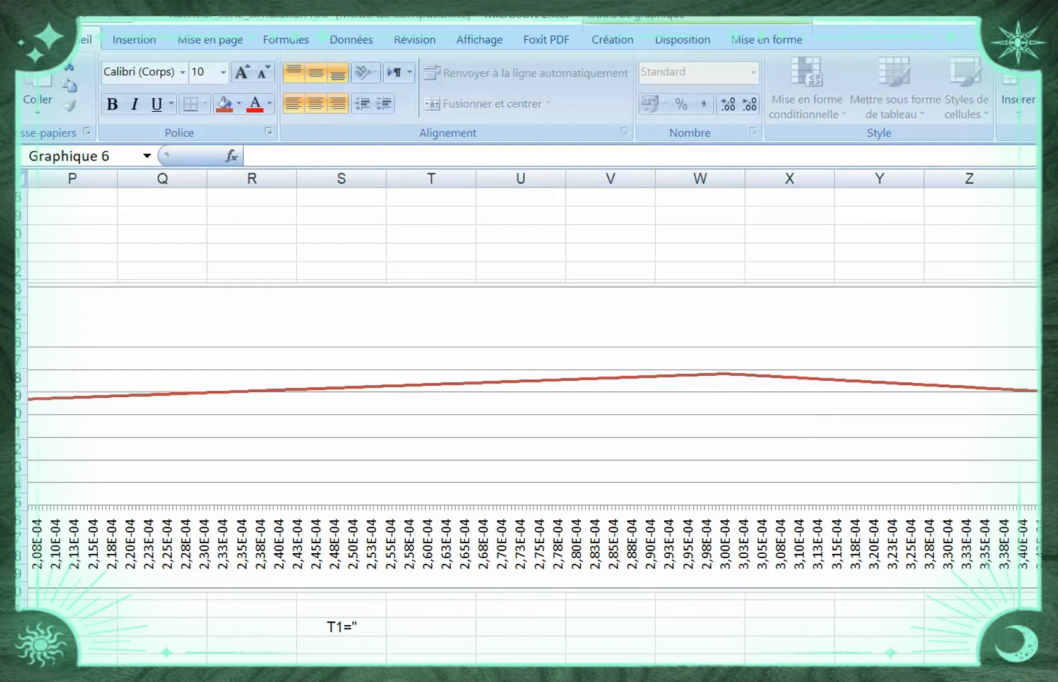
{"action": "left_click", "coordinate": [724, 356]}
{"action": "left_click", "coordinate": [728, 297]}
{"action": "right_click", "coordinate": [727, 373]}
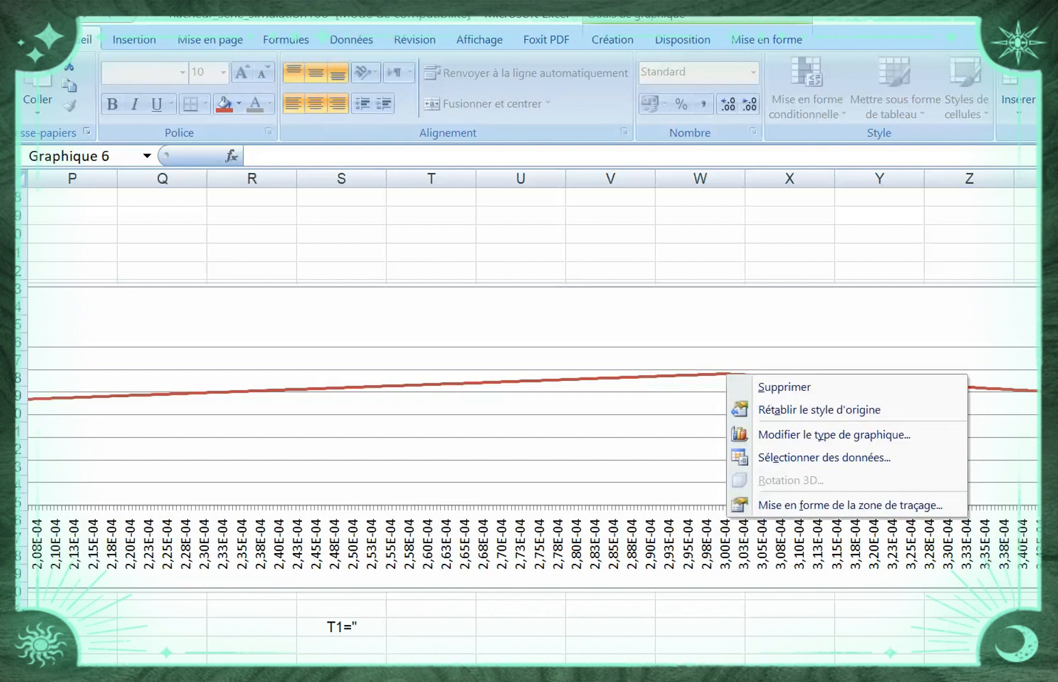
{"action": "key", "text": "Escape"}
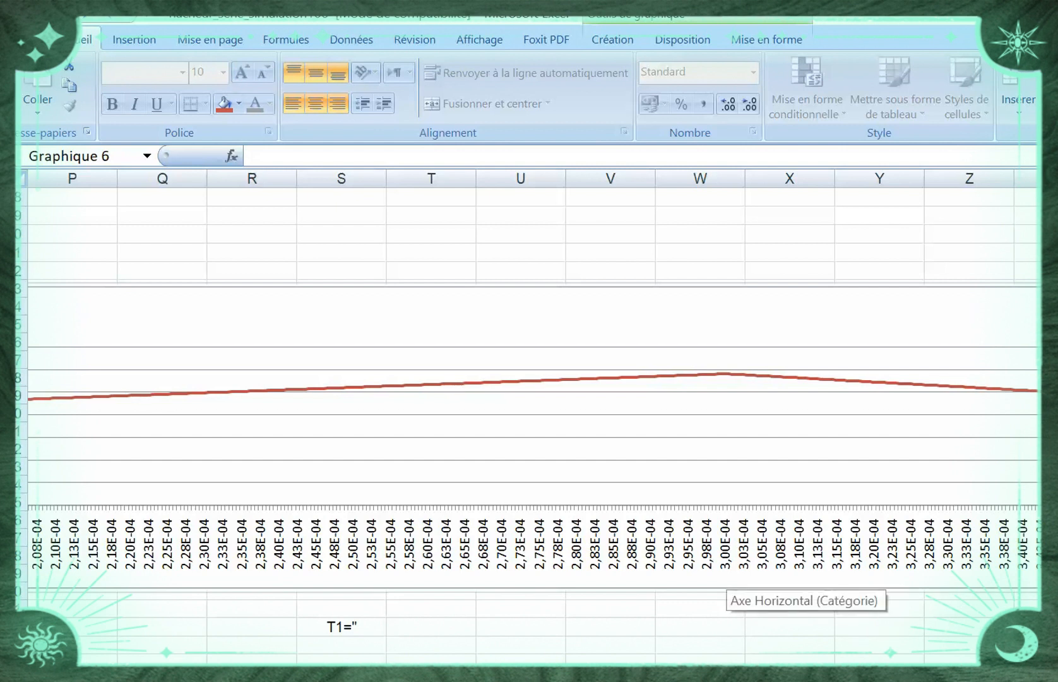
Correct the entry in cell S62 so that it reads T1=3E-4
{"action": "double_click", "coordinate": [358, 626]}
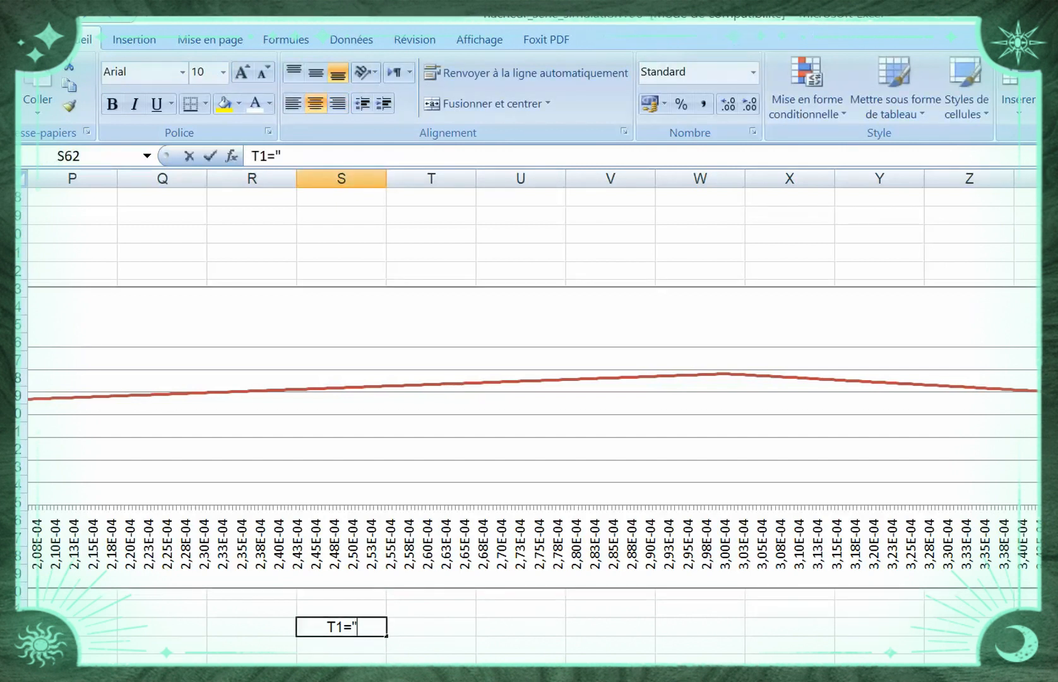
{"action": "key", "text": "BackSpace"}
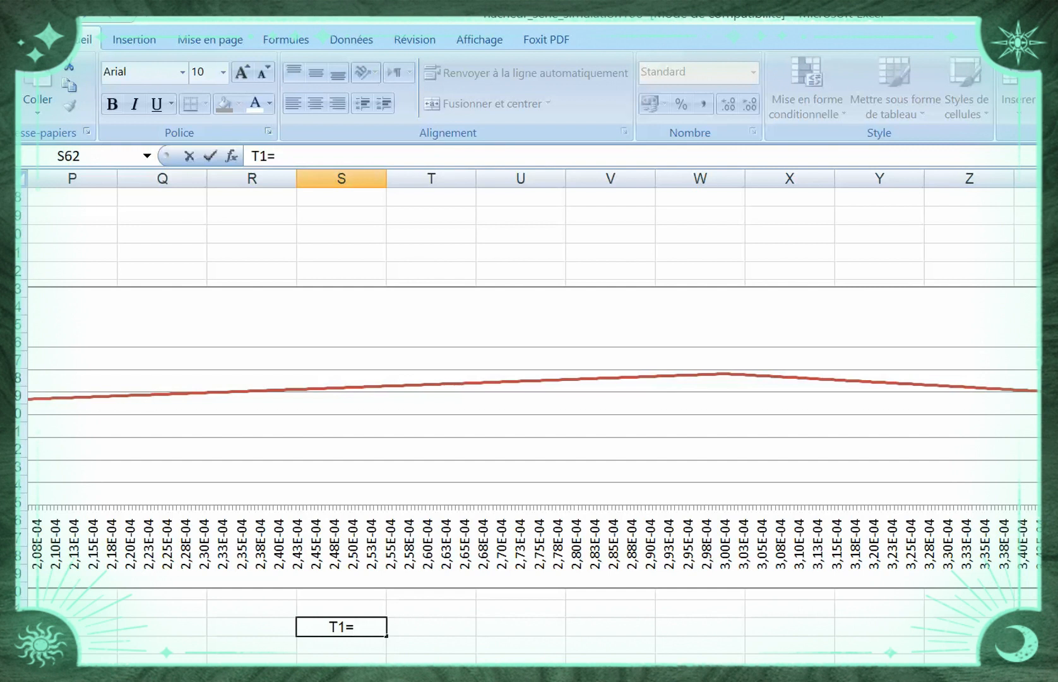
{"action": "type", "text": "\""}
{"action": "key", "text": "BackSpace"}
{"action": "type", "text": "3E-4"}
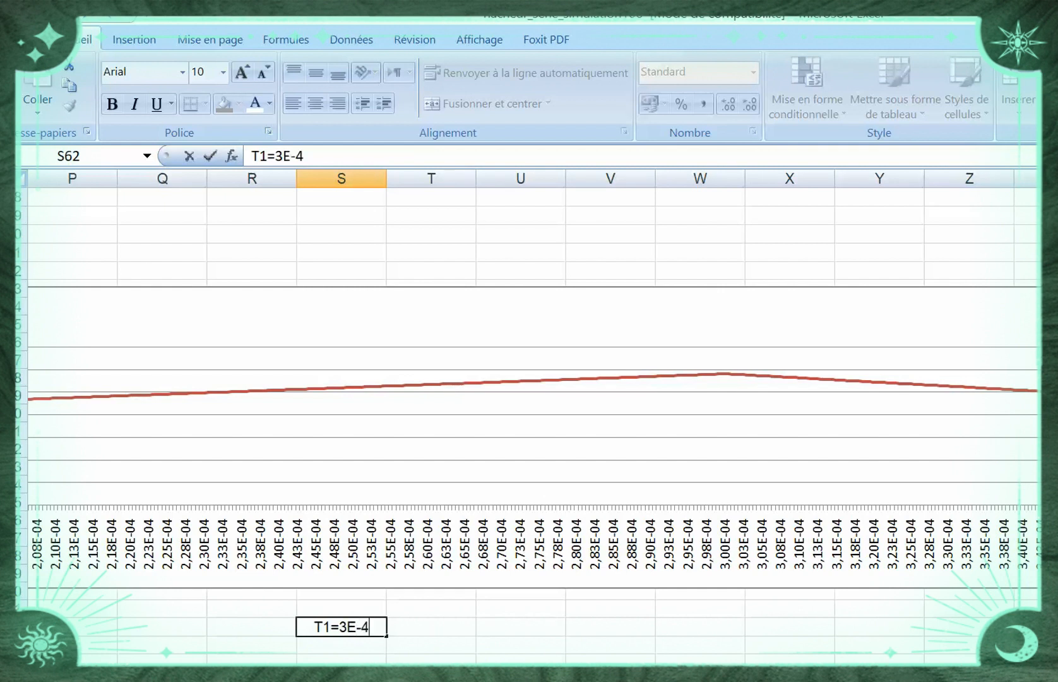
{"action": "left_click", "coordinate": [431, 644]}
Enter the label T2= in cell S63, directly under the T1 entry
{"action": "left_click", "coordinate": [342, 644]}
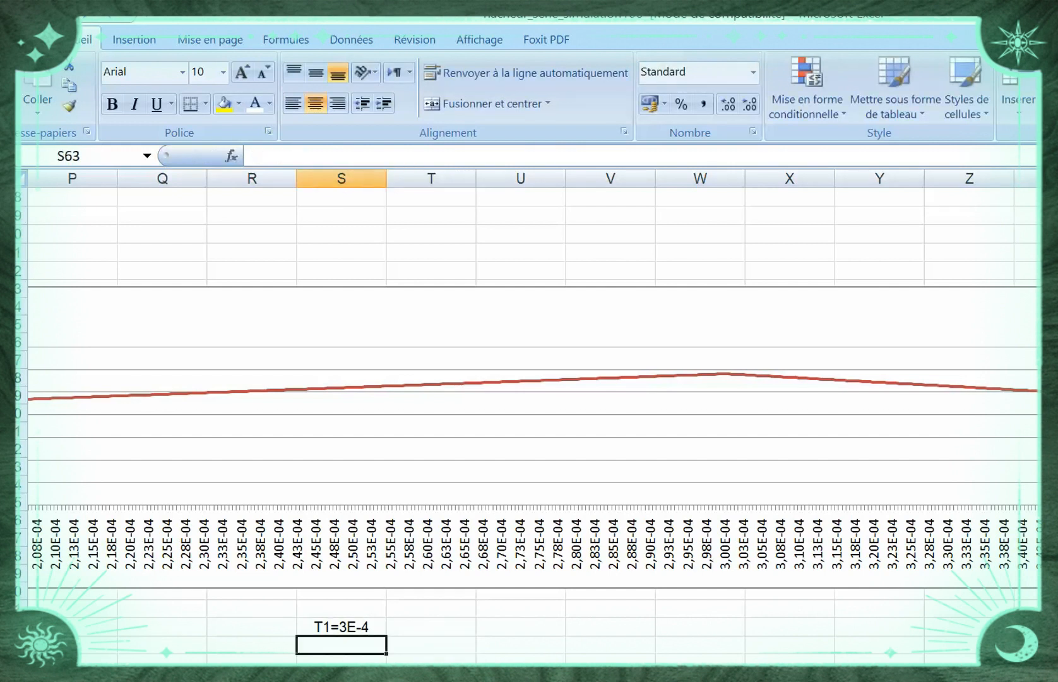
{"action": "type", "text": "T2"}
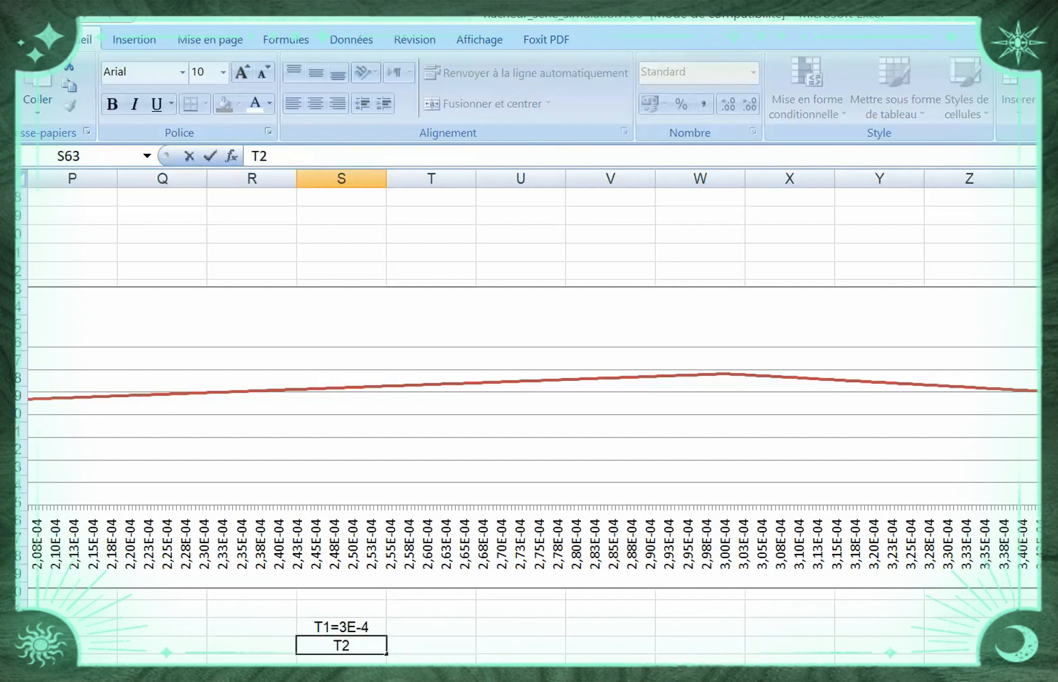
{"action": "type", "text": "+"}
{"action": "key", "text": "BackSpace"}
{"action": "type", "text": "="}
{"action": "left_click", "coordinate": [700, 645]}
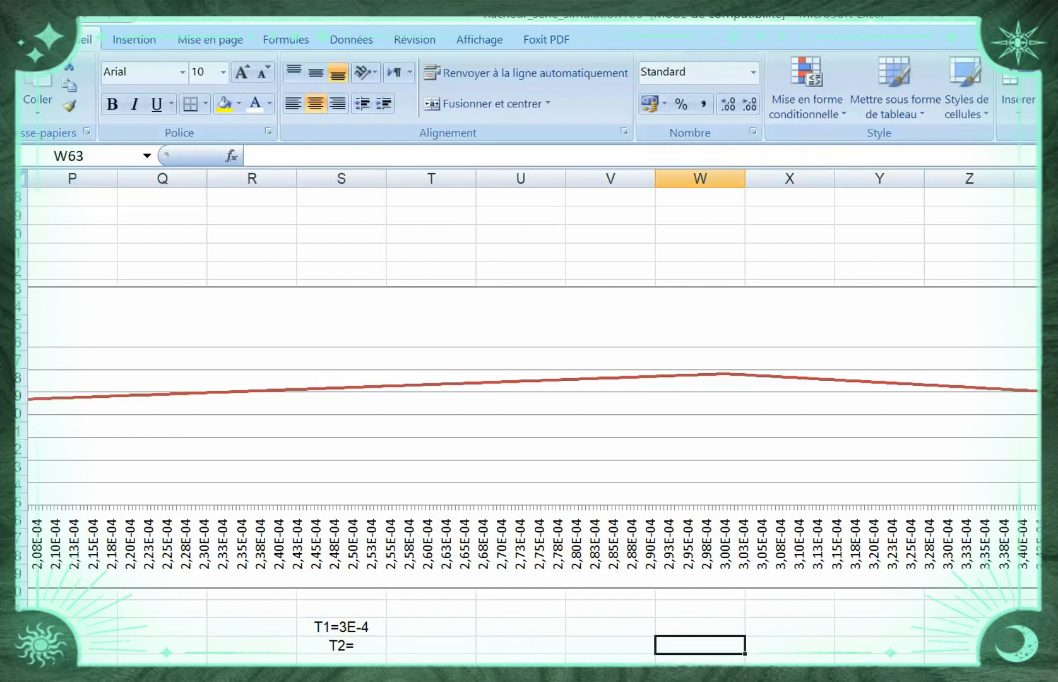
Find the time of the second peak on the uM(t) curve and complete the entry in cell S63 as T2=8E-4
{"action": "scroll", "coordinate": [530, 410], "scroll_direction": "right", "scroll_amount": 10}
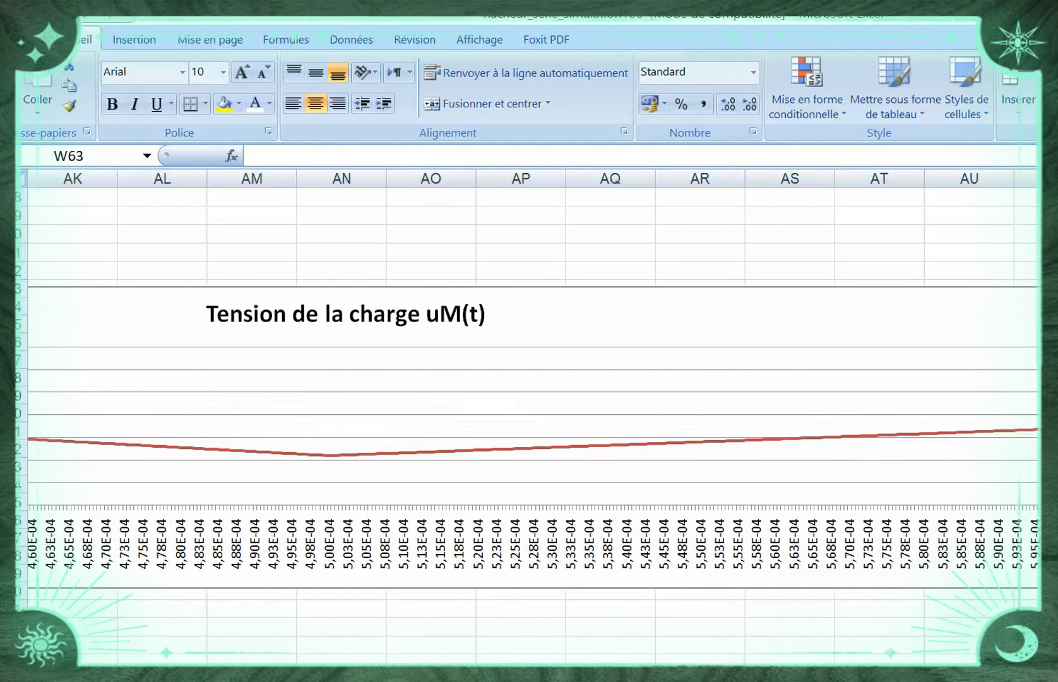
{"action": "scroll", "coordinate": [530, 411], "scroll_direction": "right", "scroll_amount": 12}
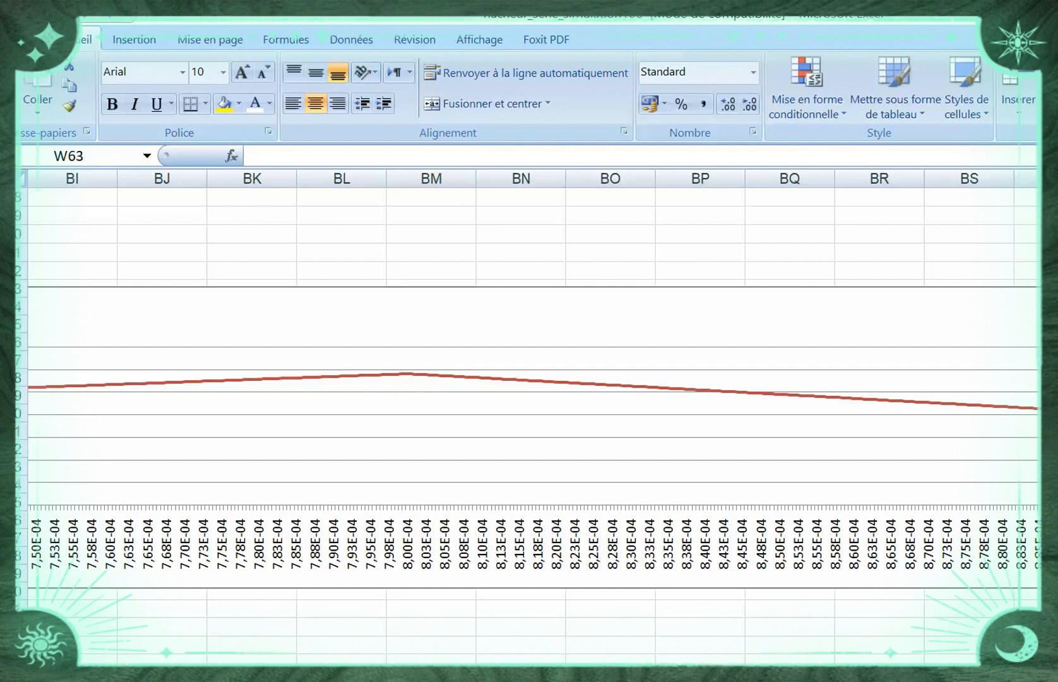
{"action": "scroll", "coordinate": [530, 410], "scroll_direction": "left", "scroll_amount": 20}
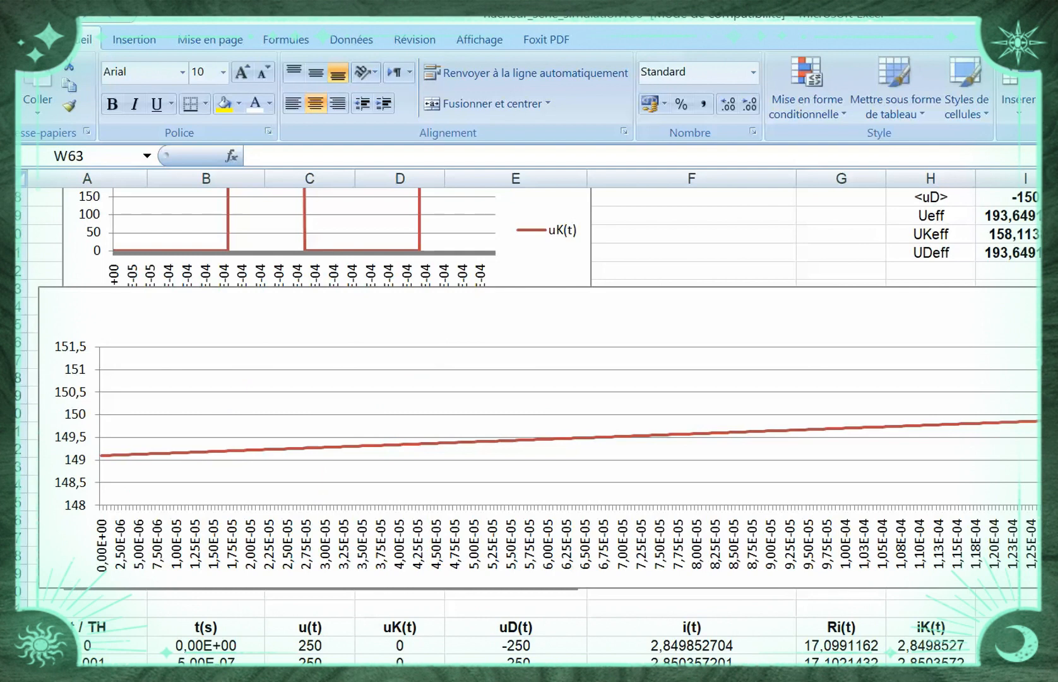
{"action": "scroll", "coordinate": [530, 410], "scroll_direction": "right", "scroll_amount": 10}
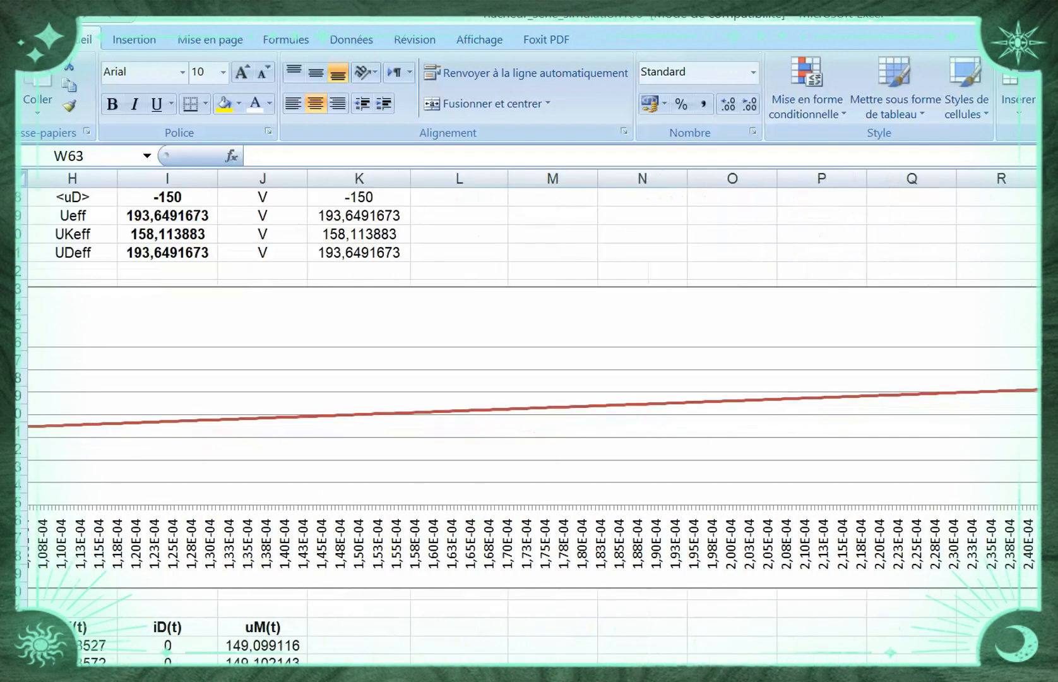
{"action": "double_click", "coordinate": [826, 645]}
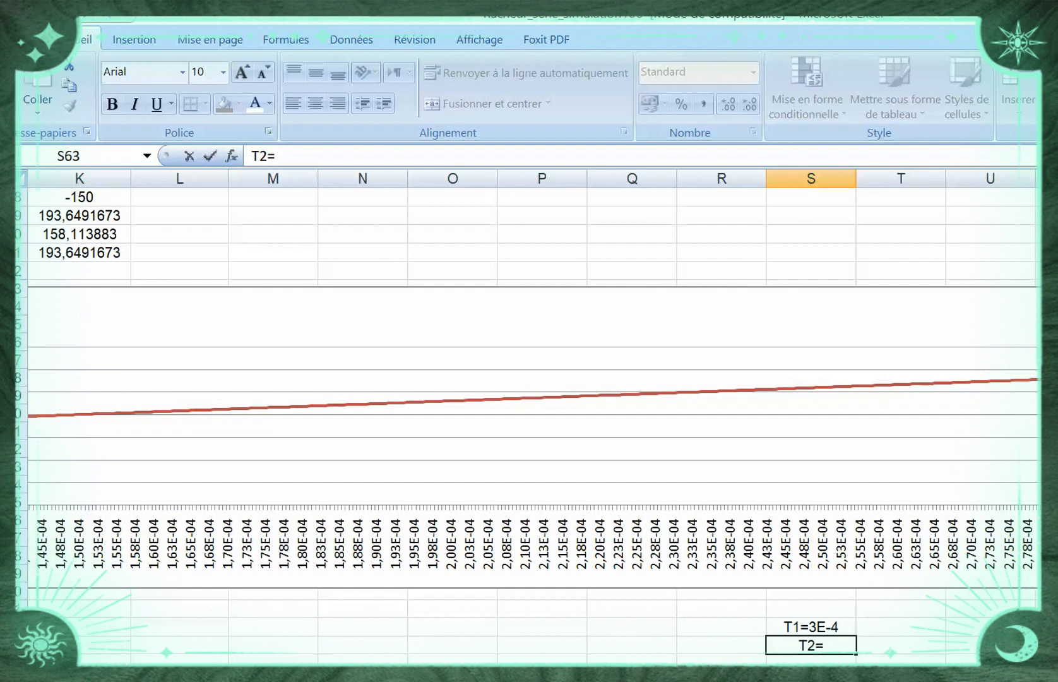
{"action": "type", "text": "8E'"}
{"action": "key", "text": "BackSpace"}
{"action": "type", "text": "5"}
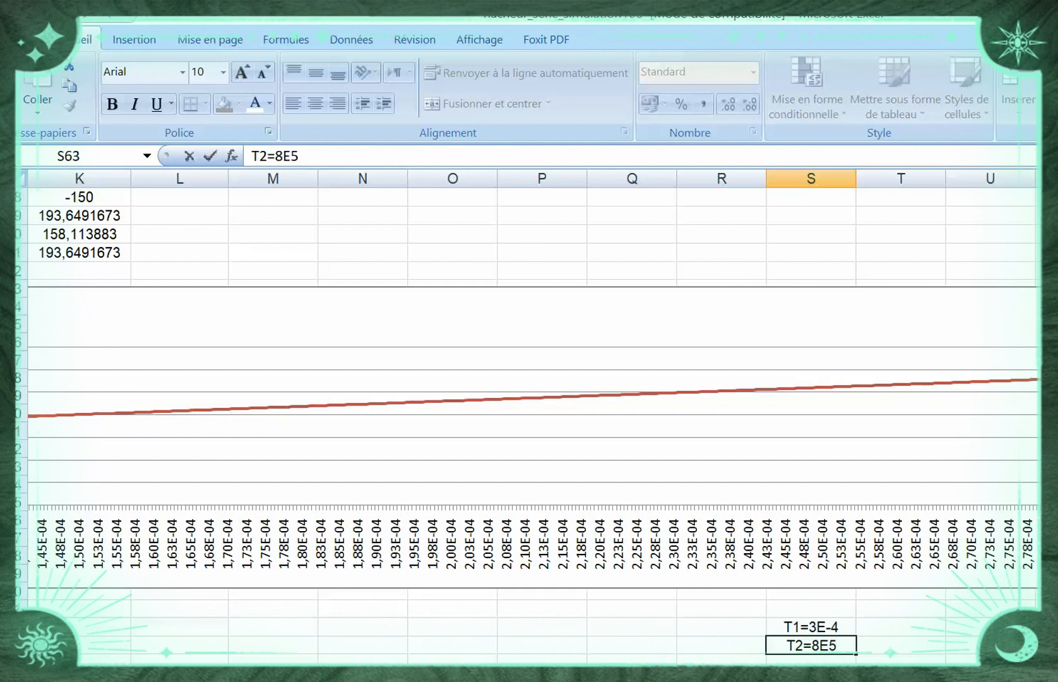
{"action": "key", "text": "BackSpace"}
{"action": "type", "text": "4"}
{"action": "key", "text": "BackSpace"}
{"action": "type", "text": "6"}
{"action": "key", "text": "BackSpace"}
{"action": "type", "text": "-4"}
Enter the label MOY in cell T62, next to the T1 entry
{"action": "left_click", "coordinate": [901, 627]}
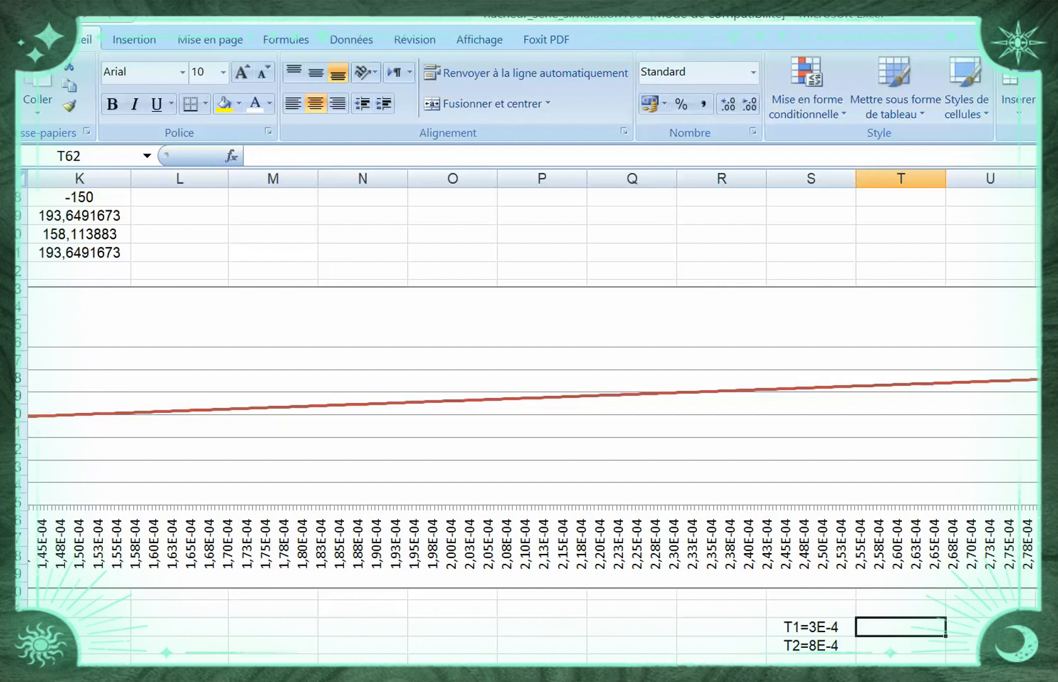
{"action": "scroll", "coordinate": [530, 379], "scroll_direction": "left", "scroll_amount": 5}
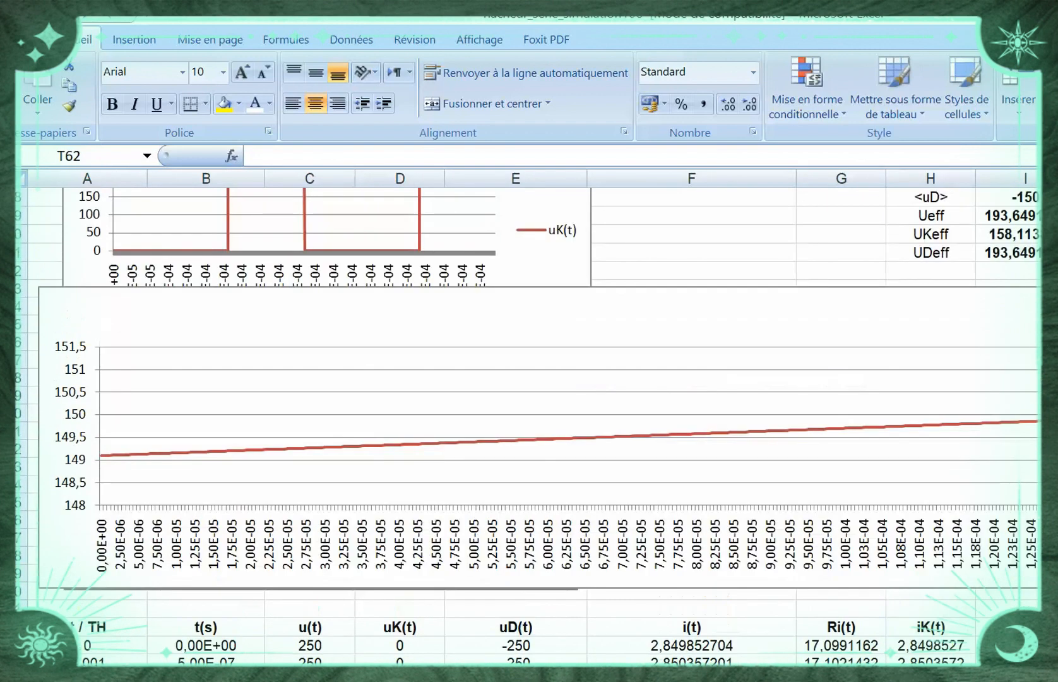
{"action": "scroll", "coordinate": [531, 379], "scroll_direction": "down", "scroll_amount": 1}
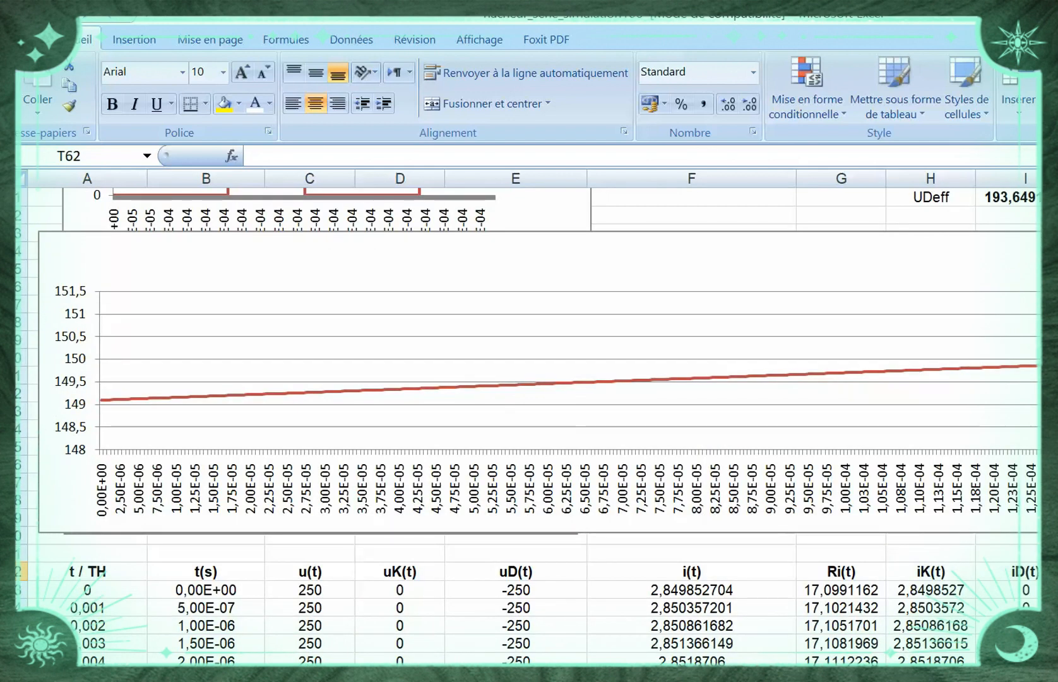
{"action": "scroll", "coordinate": [531, 379], "scroll_direction": "right", "scroll_amount": 5}
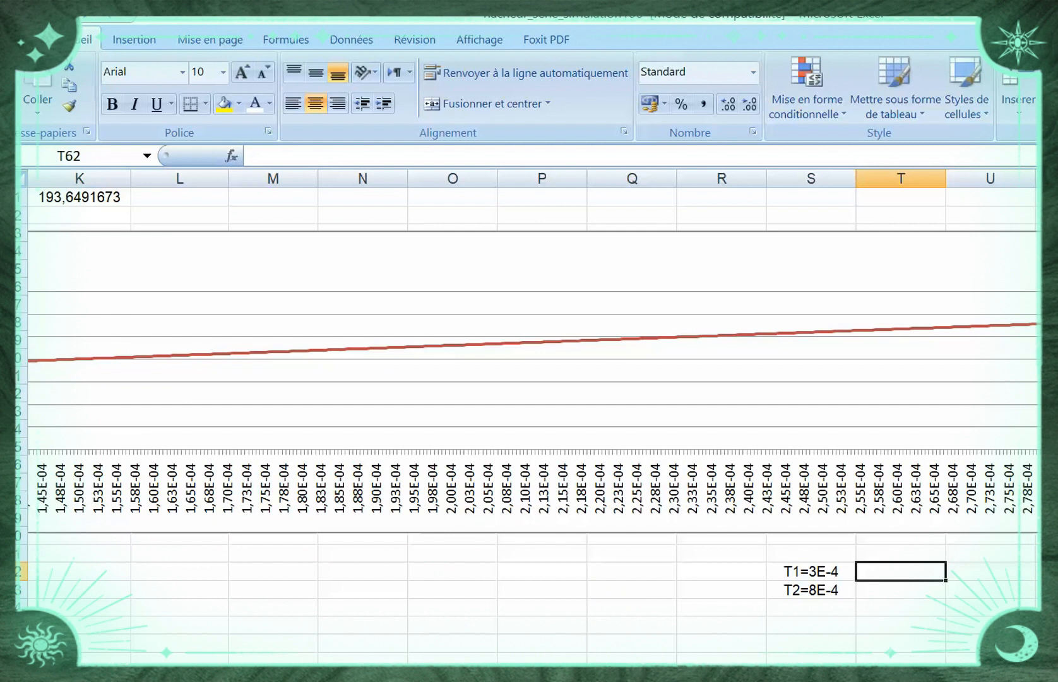
{"action": "type", "text": "MO"}
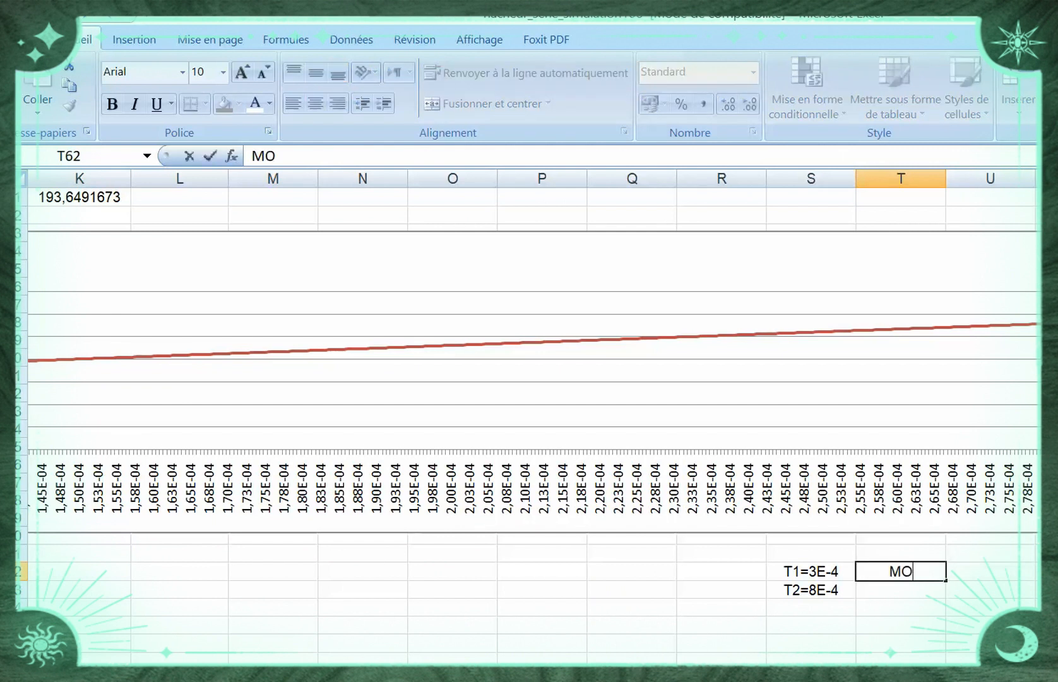
{"action": "type", "text": "Y"}
{"action": "key", "text": "Return"}
{"action": "type", "text": "="}
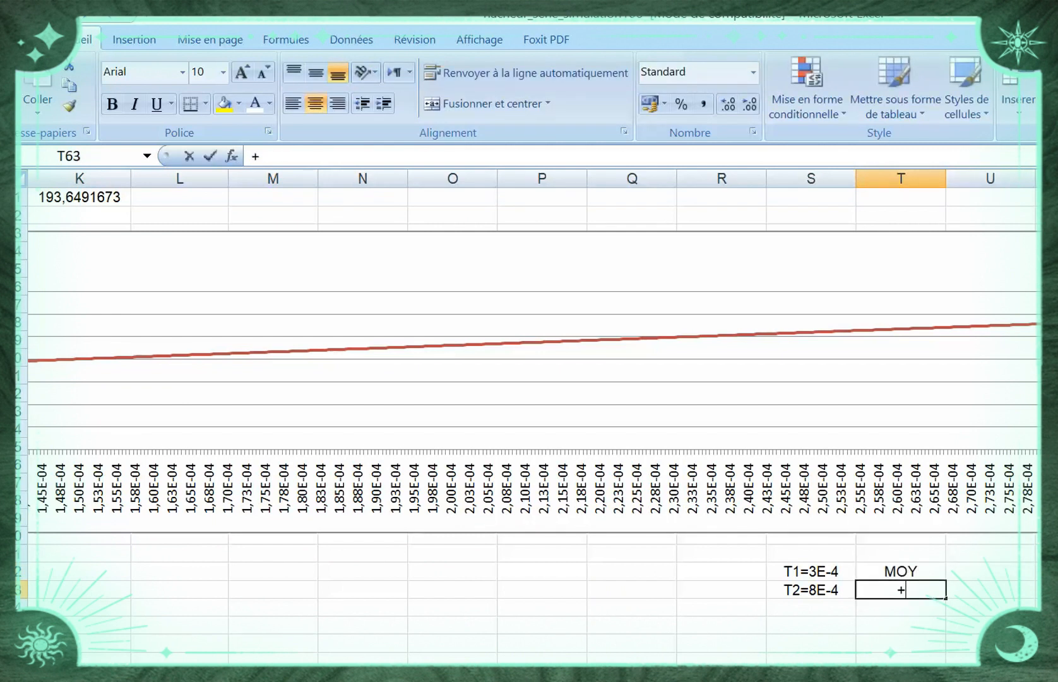
{"action": "key", "text": "BackSpace"}
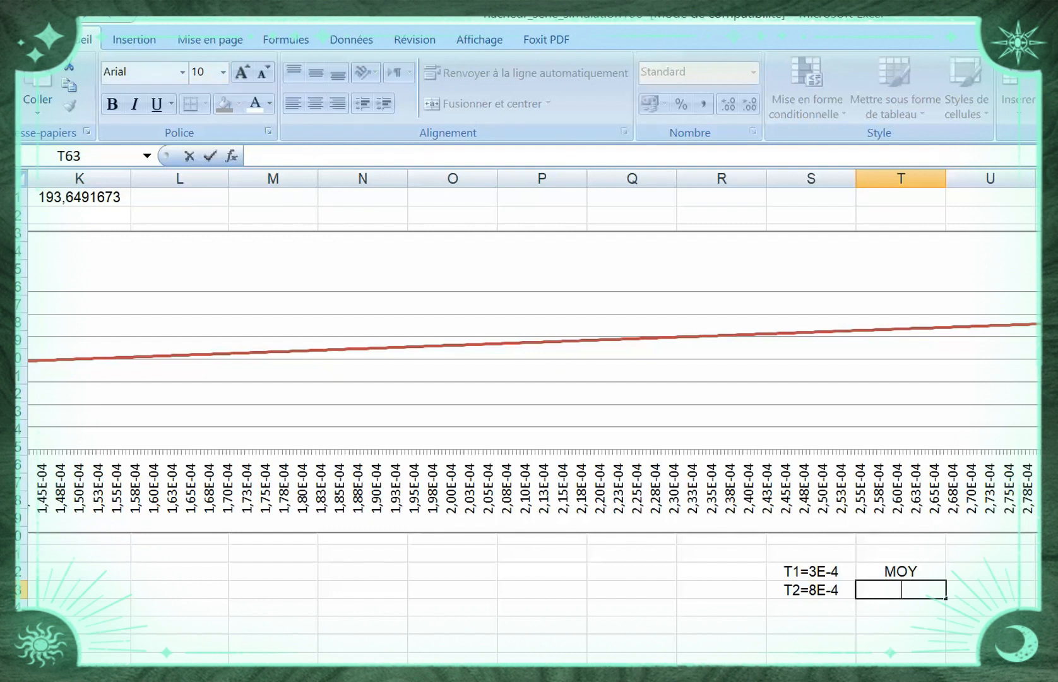
{"action": "type", "text": "="}
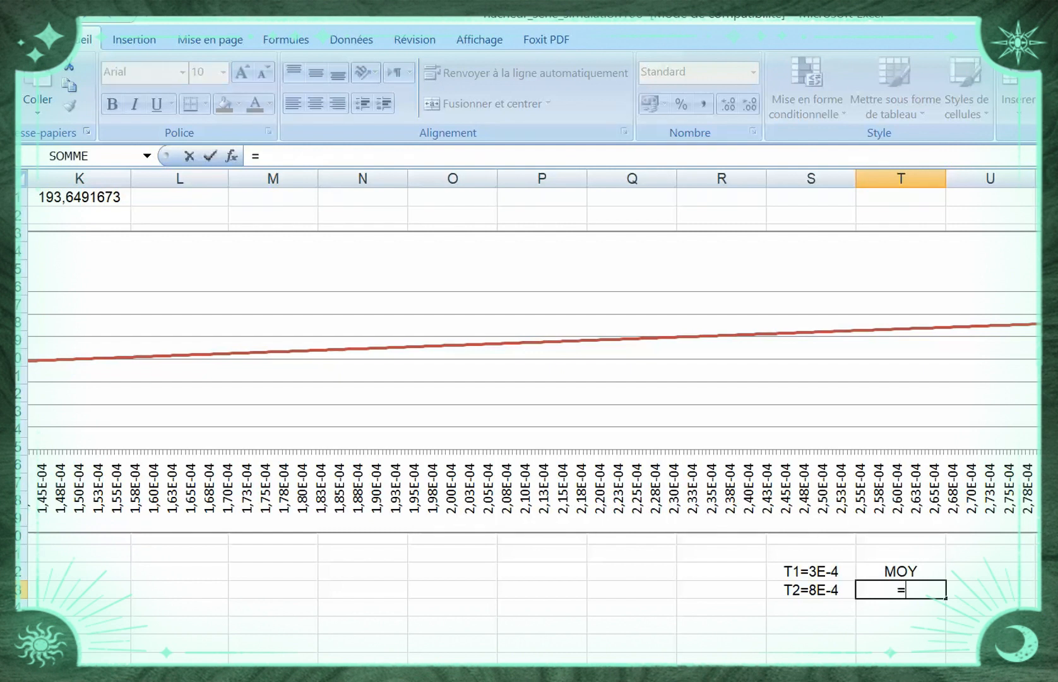
{"action": "scroll", "coordinate": [532, 424], "scroll_direction": "left", "scroll_amount": 10}
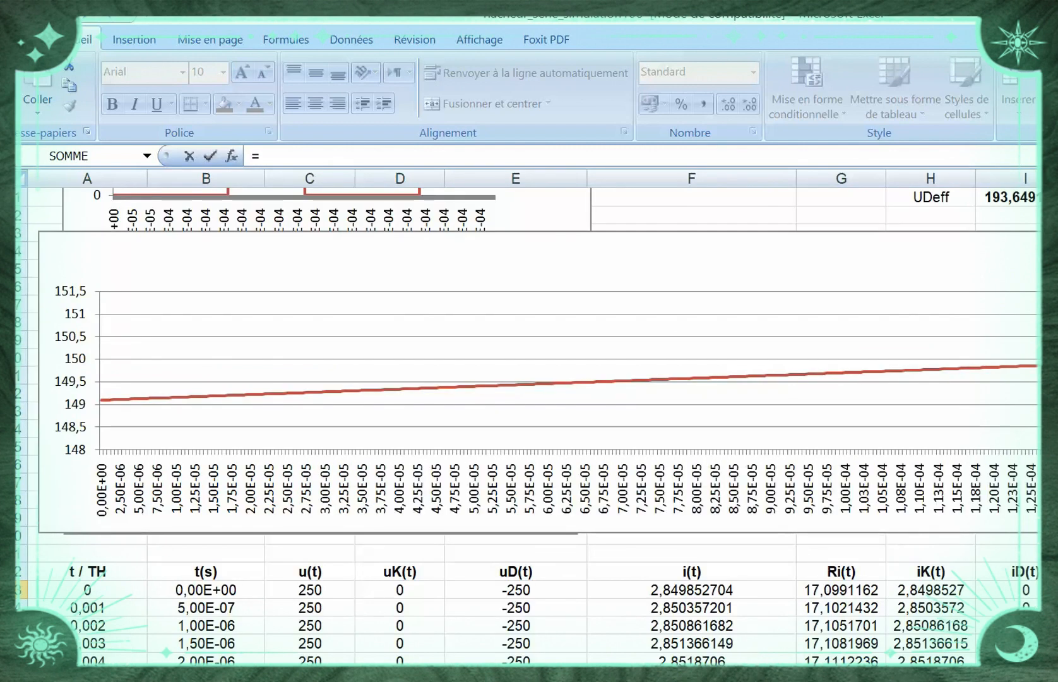
{"action": "scroll", "coordinate": [530, 423], "scroll_direction": "down", "scroll_amount": 10}
{"action": "scroll", "coordinate": [529, 423], "scroll_direction": "down", "scroll_amount": 9}
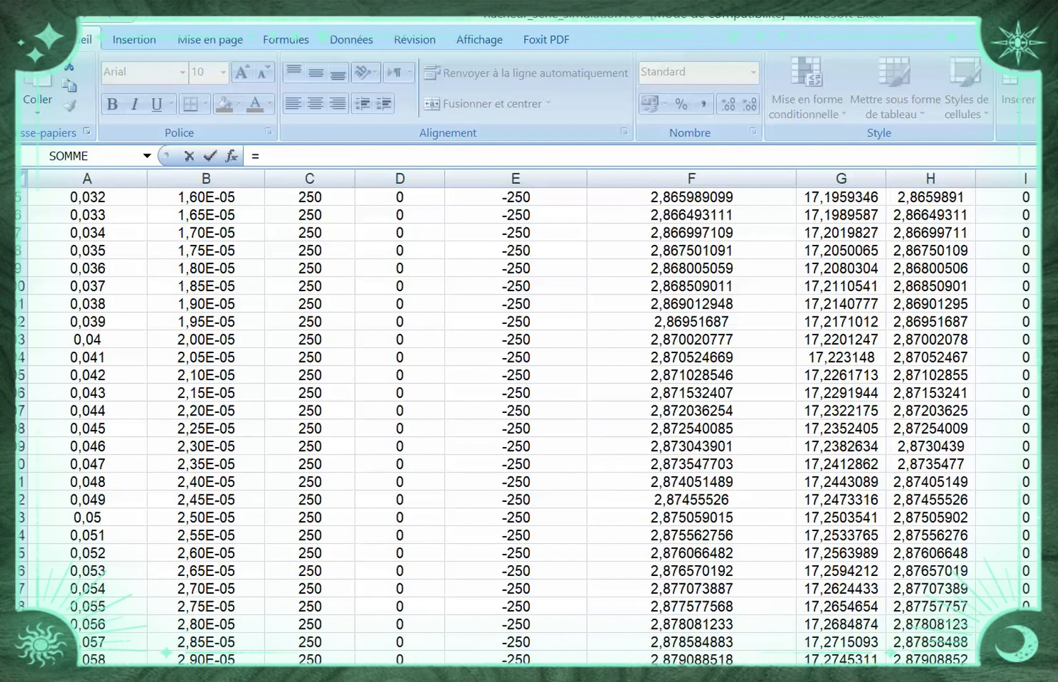
{"action": "scroll", "coordinate": [529, 423], "scroll_direction": "down", "scroll_amount": 18}
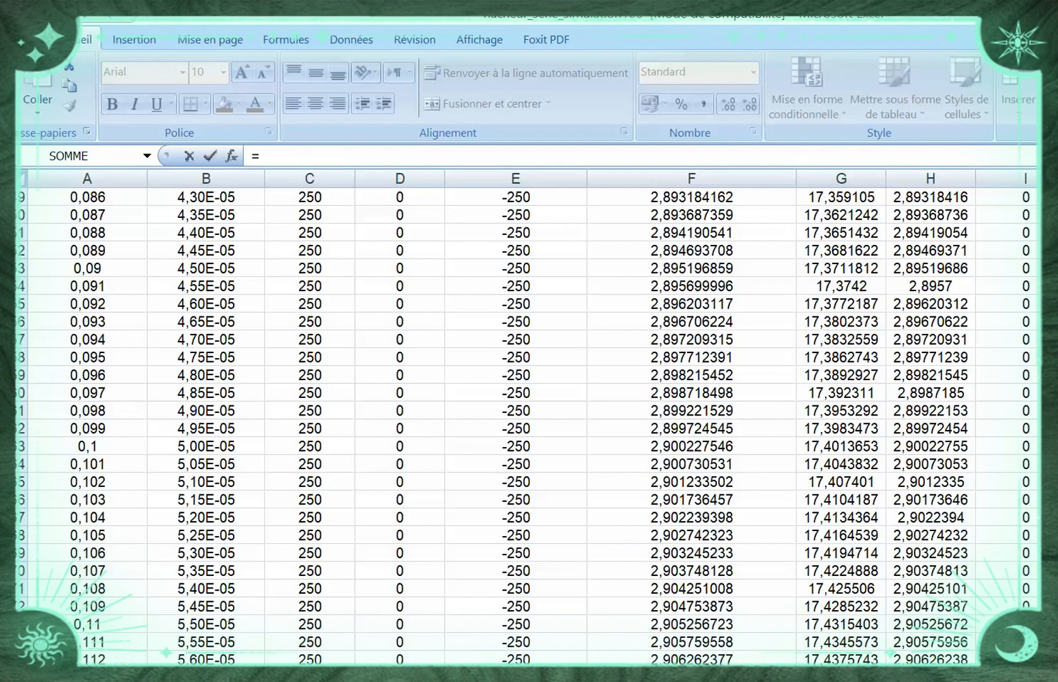
{"action": "scroll", "coordinate": [529, 423], "scroll_direction": "up", "scroll_amount": 9}
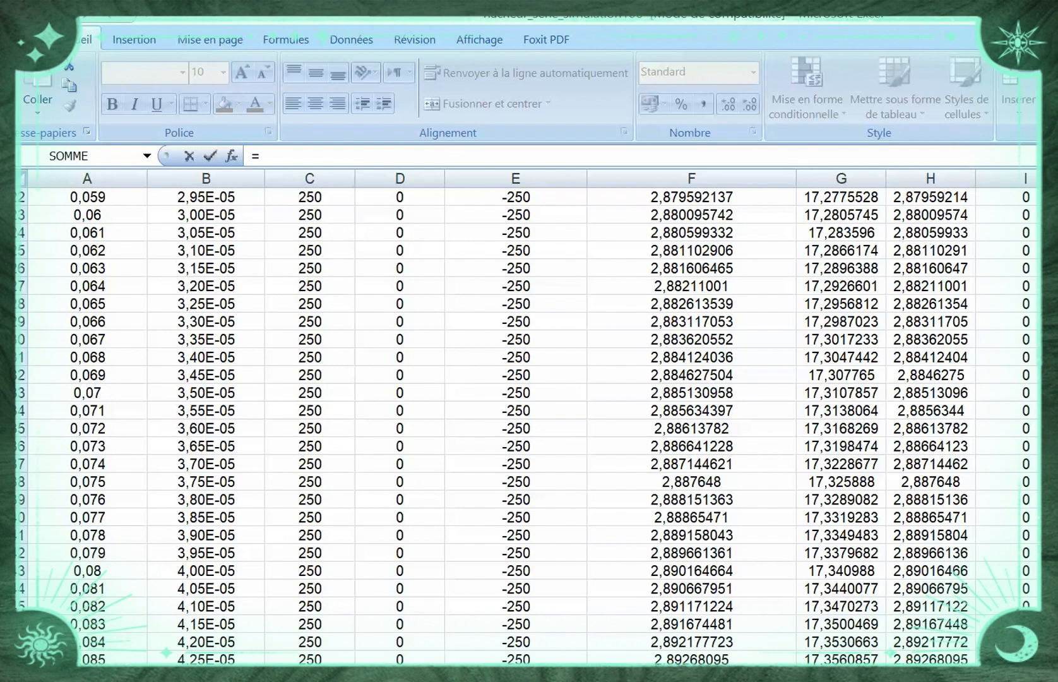
{"action": "scroll", "coordinate": [530, 423], "scroll_direction": "down", "scroll_amount": 20}
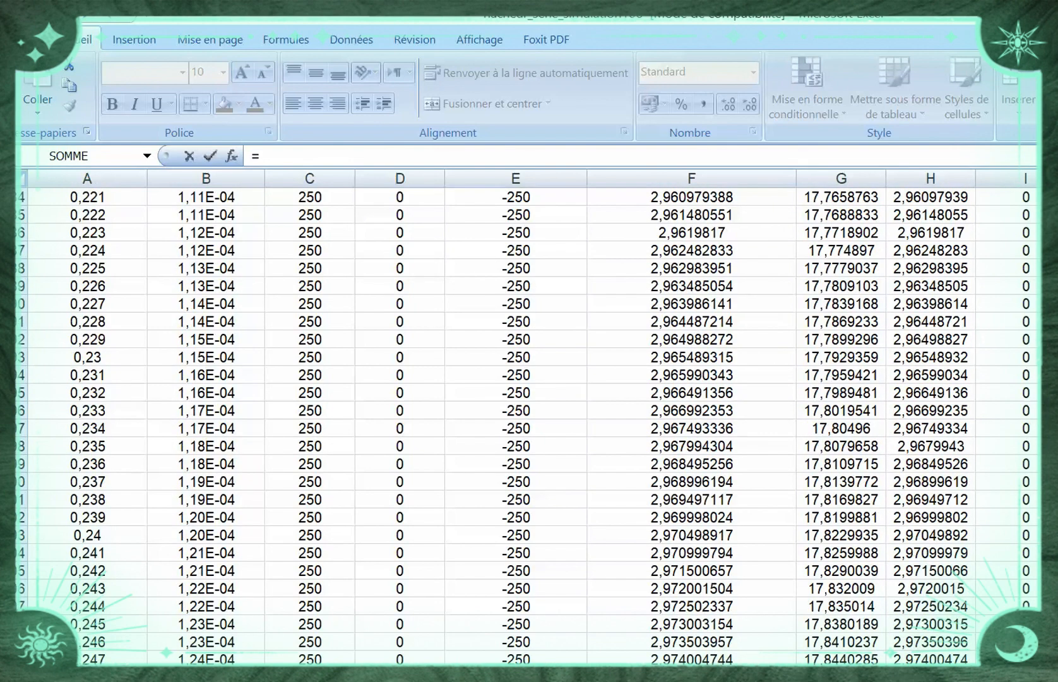
{"action": "scroll", "coordinate": [529, 423], "scroll_direction": "down", "scroll_amount": 20}
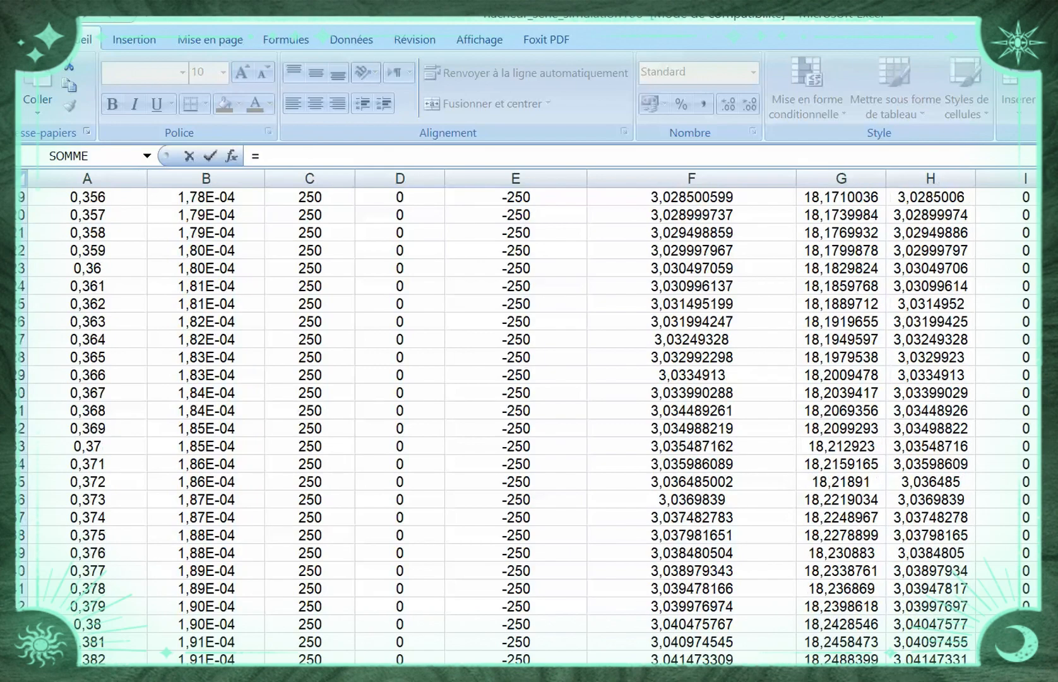
{"action": "scroll", "coordinate": [529, 423], "scroll_direction": "down", "scroll_amount": 20}
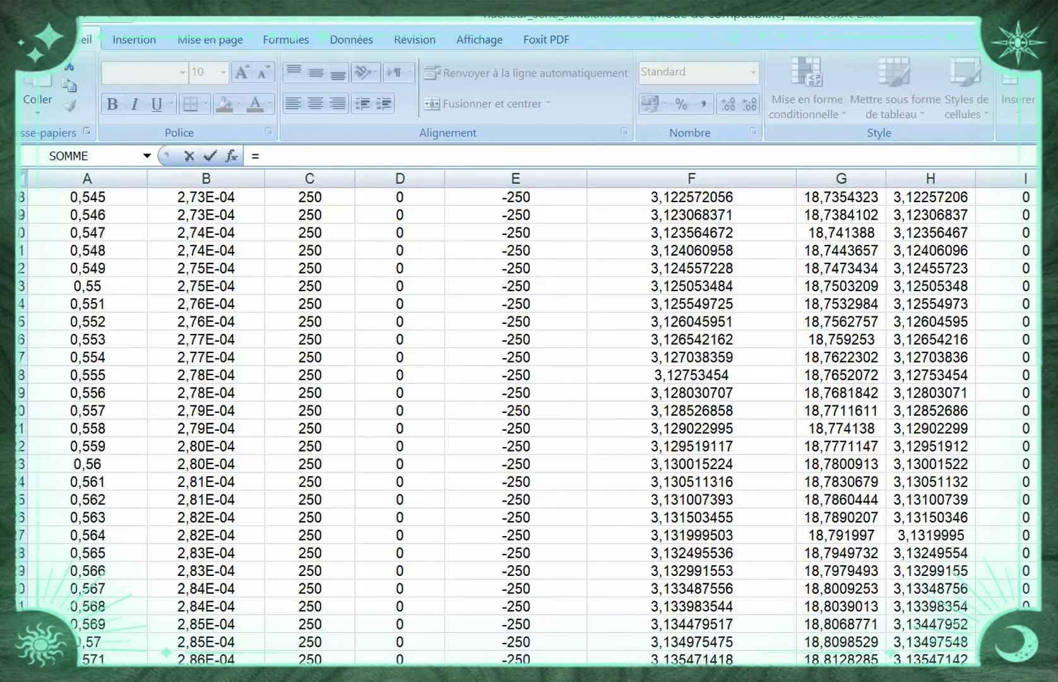
{"action": "scroll", "coordinate": [529, 423], "scroll_direction": "down", "scroll_amount": 18}
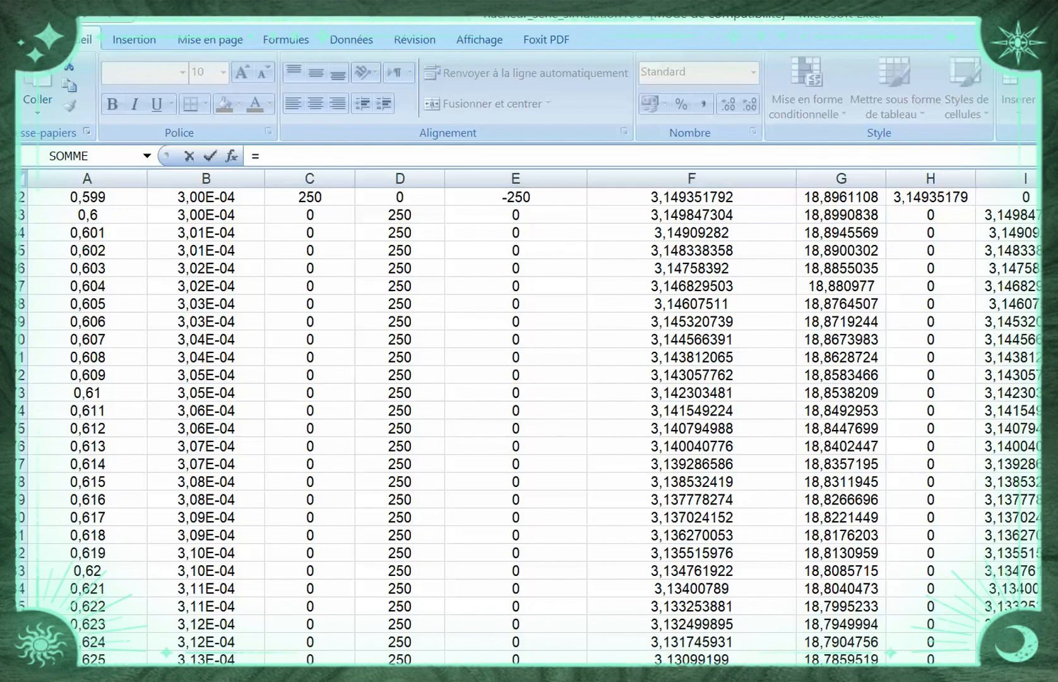
{"action": "scroll", "coordinate": [529, 423], "scroll_direction": "down", "scroll_amount": 2}
{"action": "scroll", "coordinate": [529, 423], "scroll_direction": "up", "scroll_amount": 9}
{"action": "scroll", "coordinate": [529, 423], "scroll_direction": "down", "scroll_amount": 1}
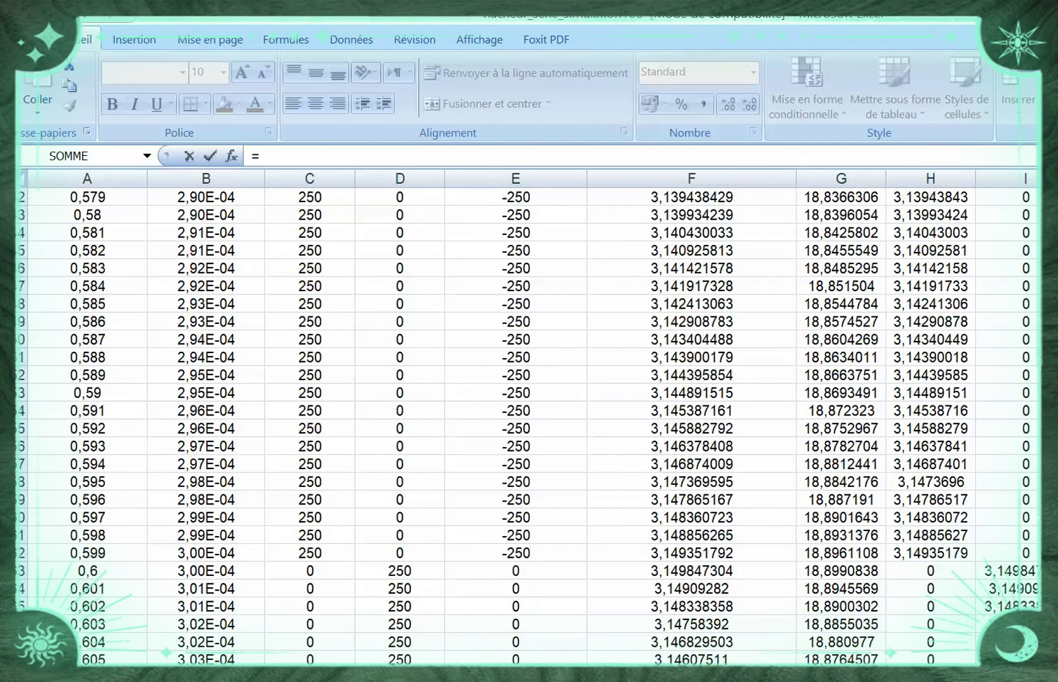
{"action": "scroll", "coordinate": [529, 423], "scroll_direction": "up", "scroll_amount": 20}
{"action": "scroll", "coordinate": [529, 423], "scroll_direction": "up", "scroll_amount": 20}
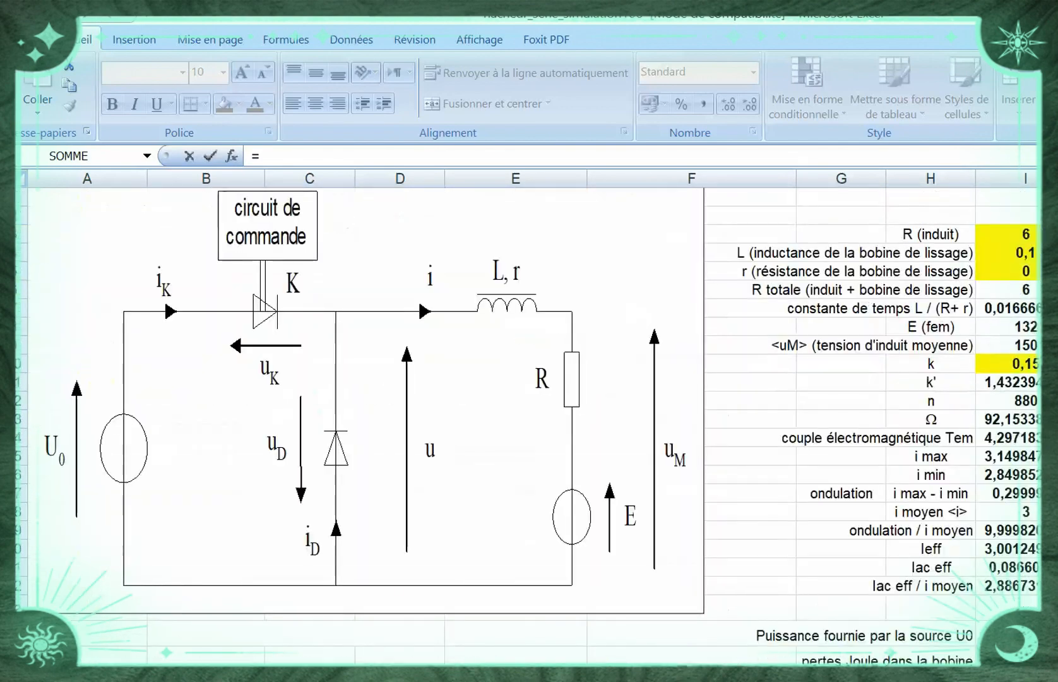
{"action": "scroll", "coordinate": [529, 423], "scroll_direction": "down", "scroll_amount": 13}
{"action": "scroll", "coordinate": [529, 423], "scroll_direction": "down", "scroll_amount": 4}
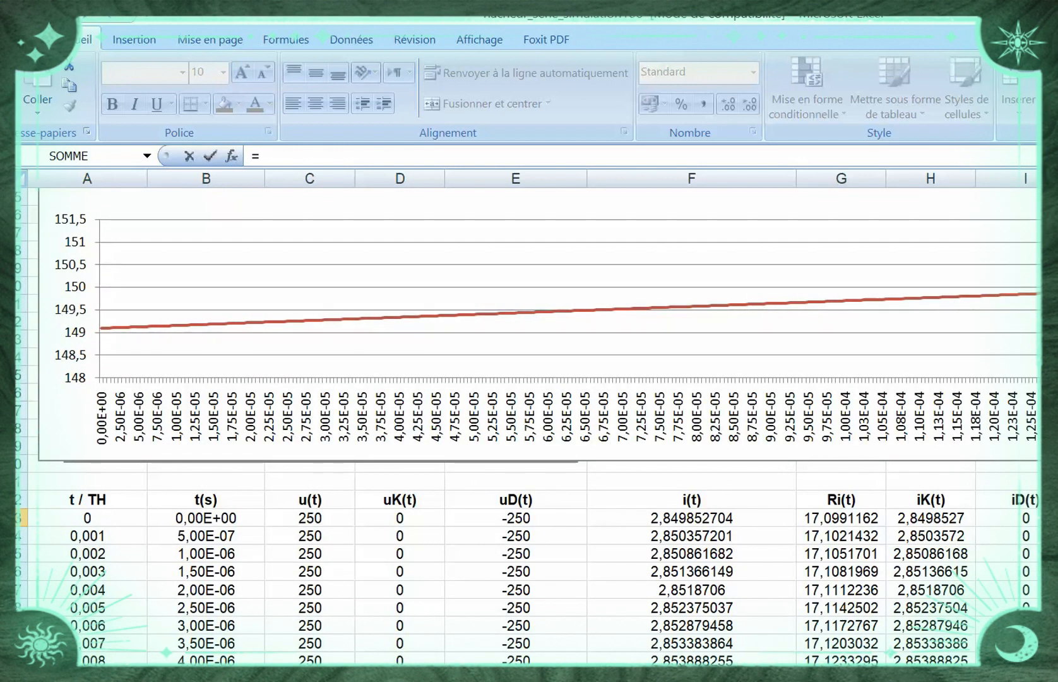
{"action": "key", "text": "BackSpace"}
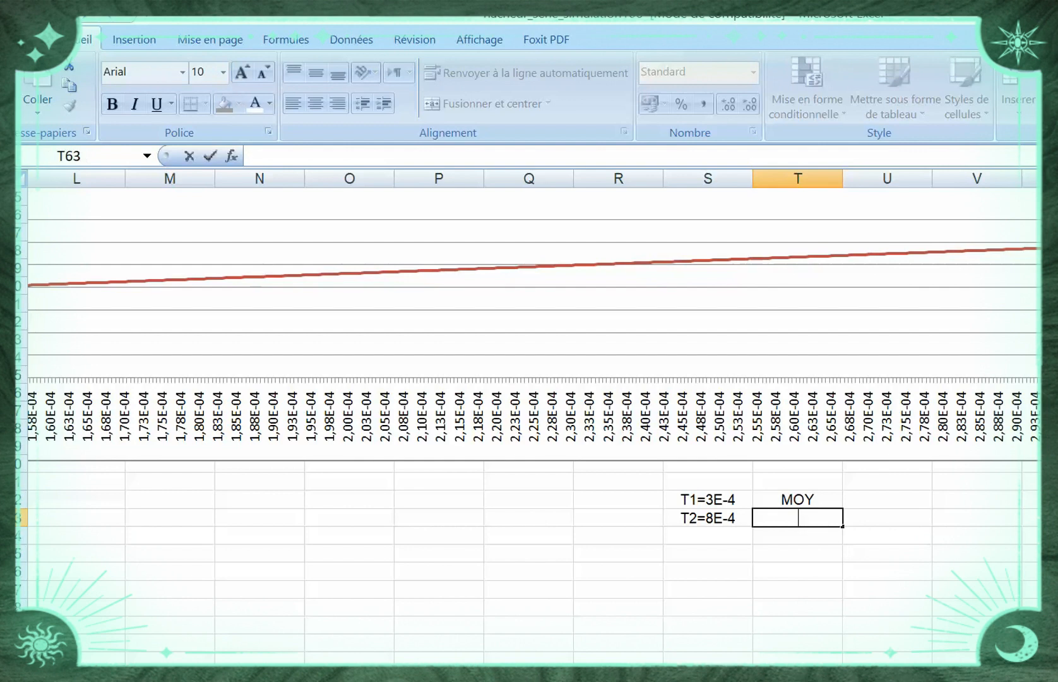
{"action": "left_click", "coordinate": [797, 607]}
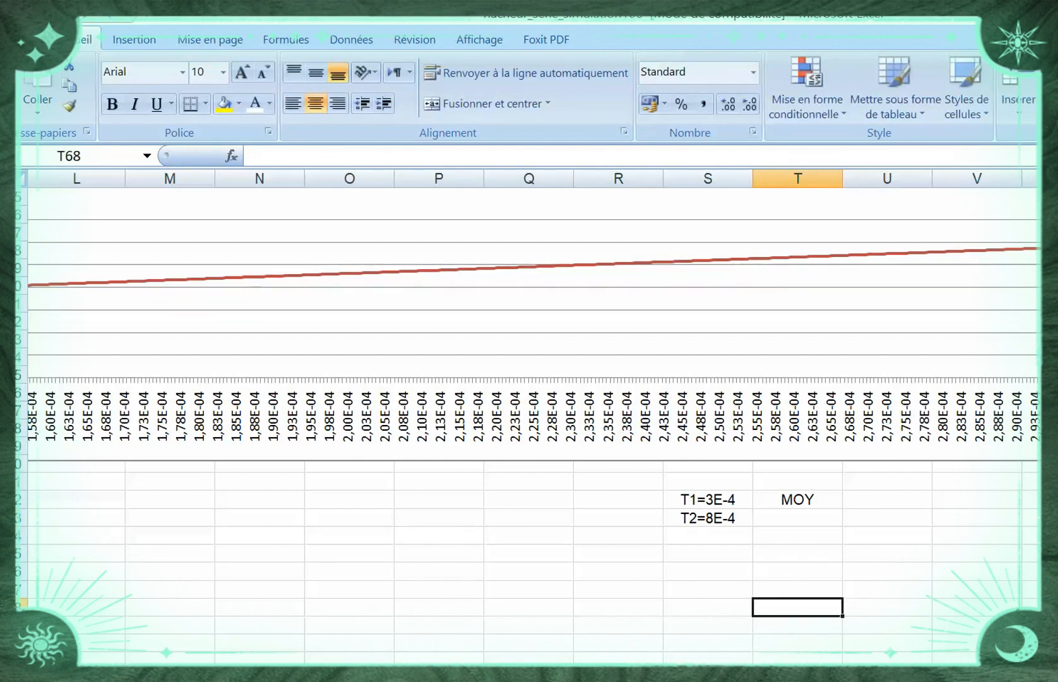
Enter a formula in cell I61 that references the uM(t) values from 3,00E-04 s to 8,00E-04 s, range J663:J1663
{"action": "scroll", "coordinate": [529, 423], "scroll_direction": "left", "scroll_amount": 4}
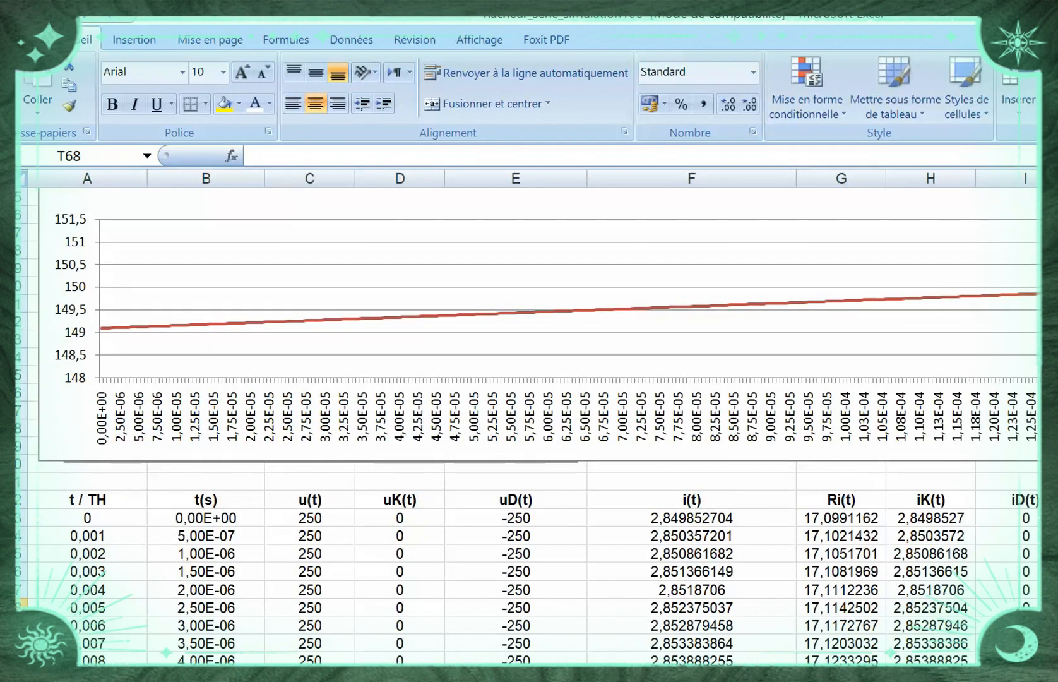
{"action": "scroll", "coordinate": [529, 423], "scroll_direction": "down", "scroll_amount": 1}
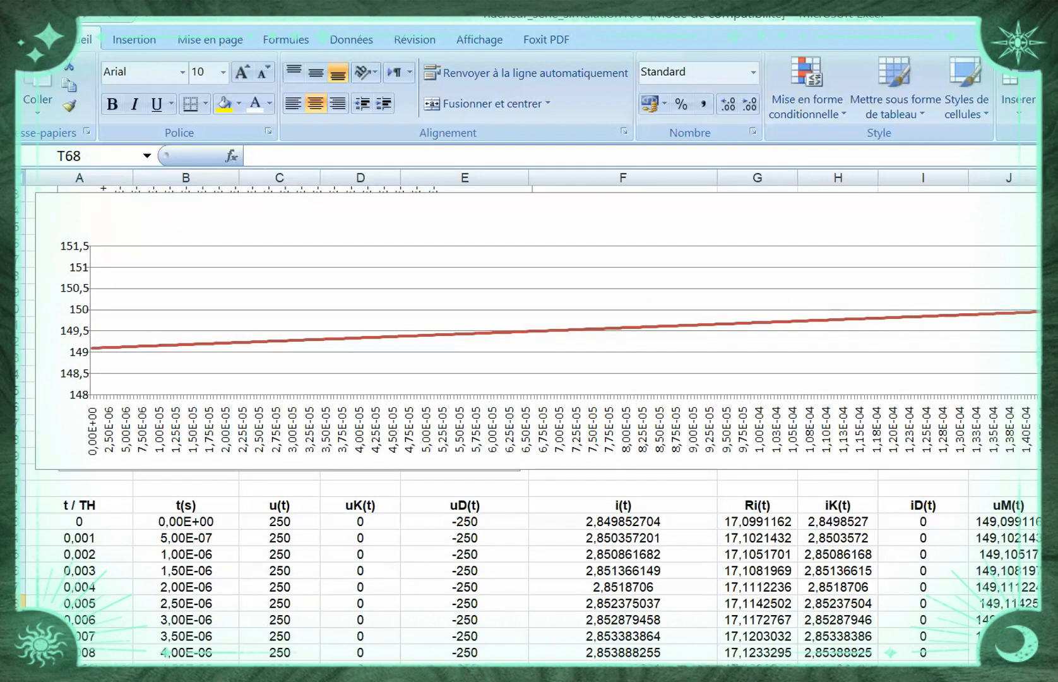
{"action": "scroll", "coordinate": [529, 417], "scroll_direction": "down", "scroll_amount": 1}
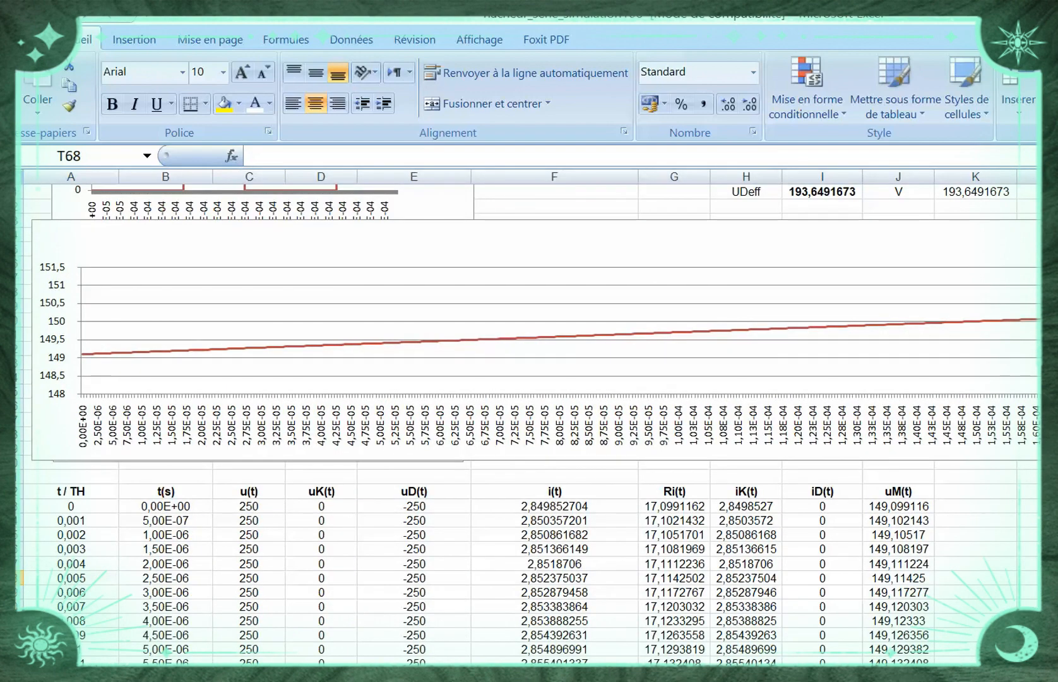
{"action": "scroll", "coordinate": [530, 423], "scroll_direction": "down", "scroll_amount": 3}
{"action": "scroll", "coordinate": [530, 423], "scroll_direction": "up", "scroll_amount": 3}
{"action": "left_click", "coordinate": [822, 477]}
{"action": "type", "text": "="}
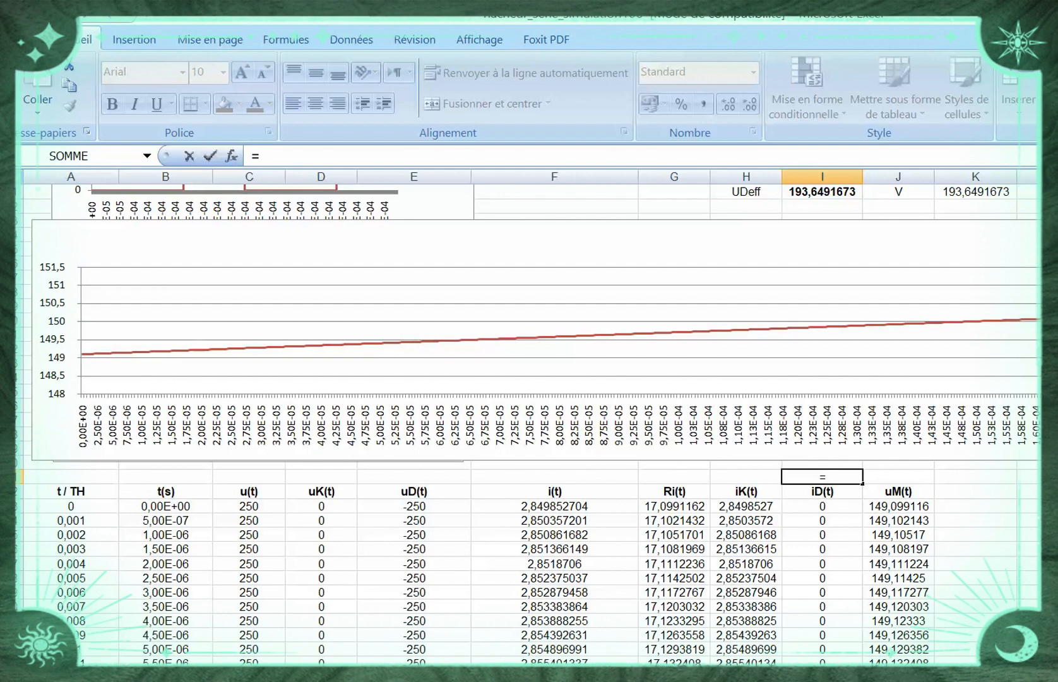
{"action": "scroll", "coordinate": [531, 423], "scroll_direction": "down", "scroll_amount": 20}
{"action": "scroll", "coordinate": [531, 423], "scroll_direction": "down", "scroll_amount": 20}
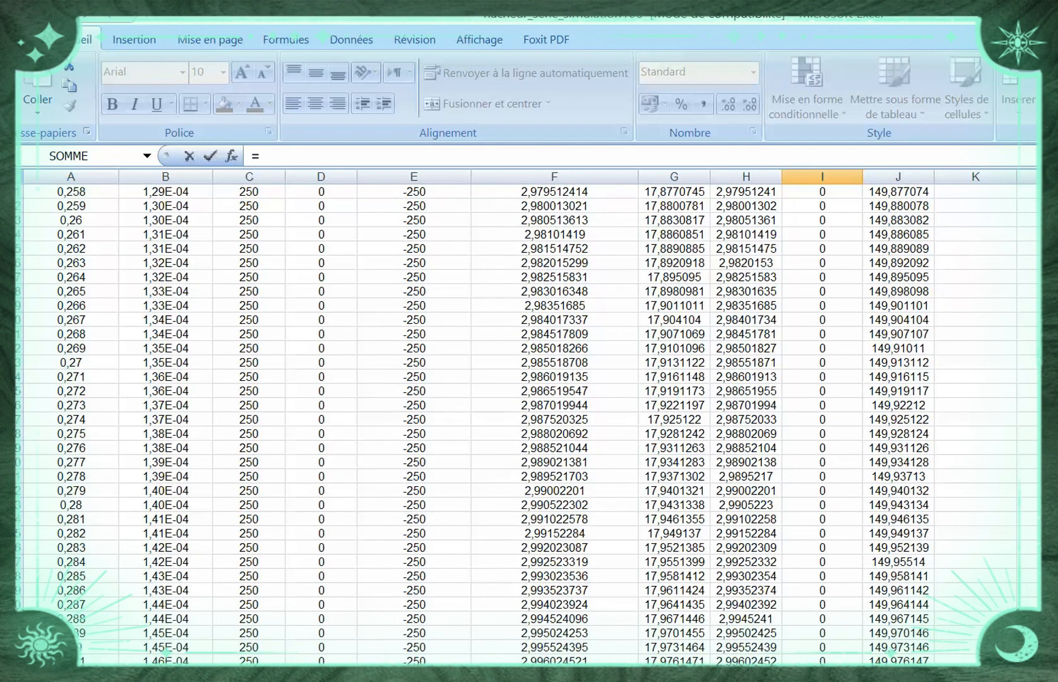
{"action": "scroll", "coordinate": [530, 423], "scroll_direction": "down", "scroll_amount": 20}
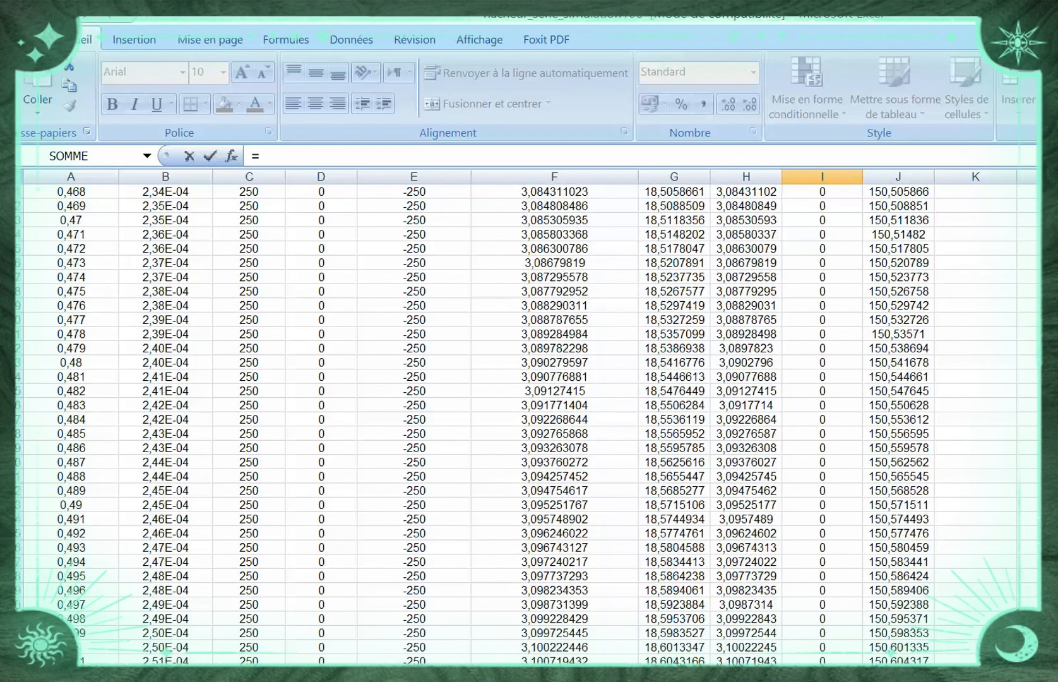
{"action": "scroll", "coordinate": [531, 422], "scroll_direction": "down", "scroll_amount": 20}
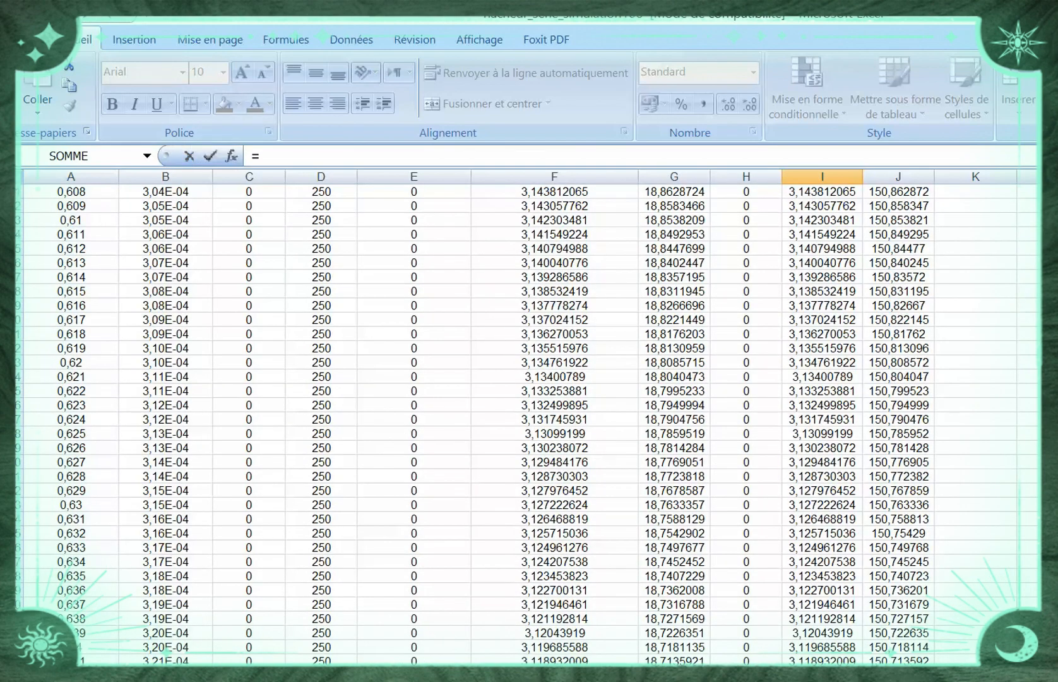
{"action": "scroll", "coordinate": [530, 423], "scroll_direction": "up", "scroll_amount": 4}
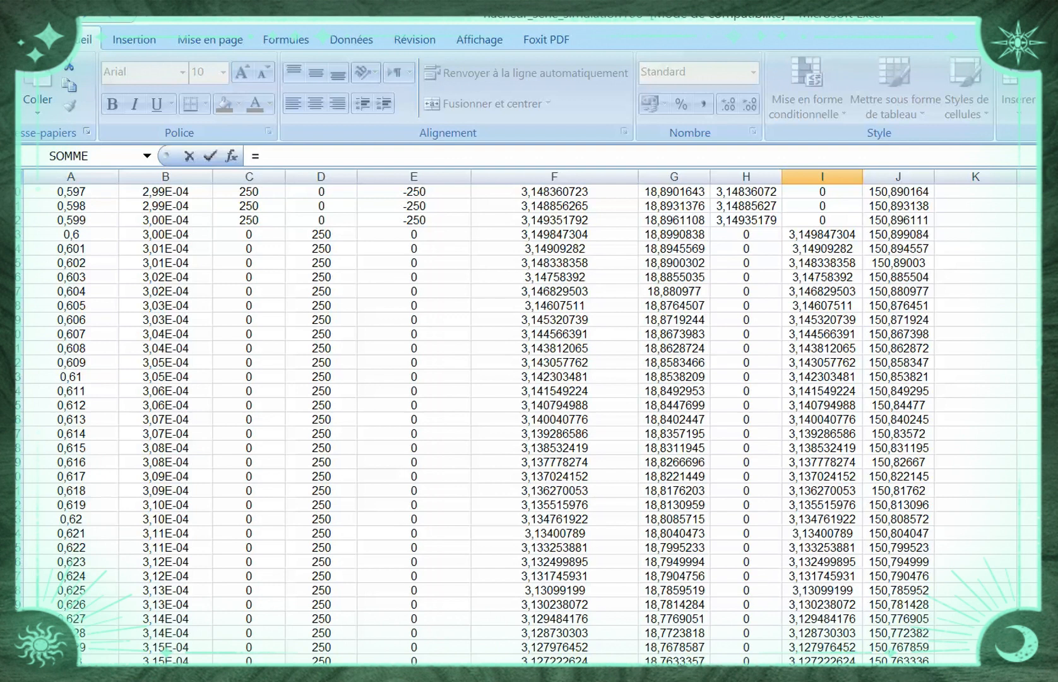
{"action": "left_click", "coordinate": [898, 234]}
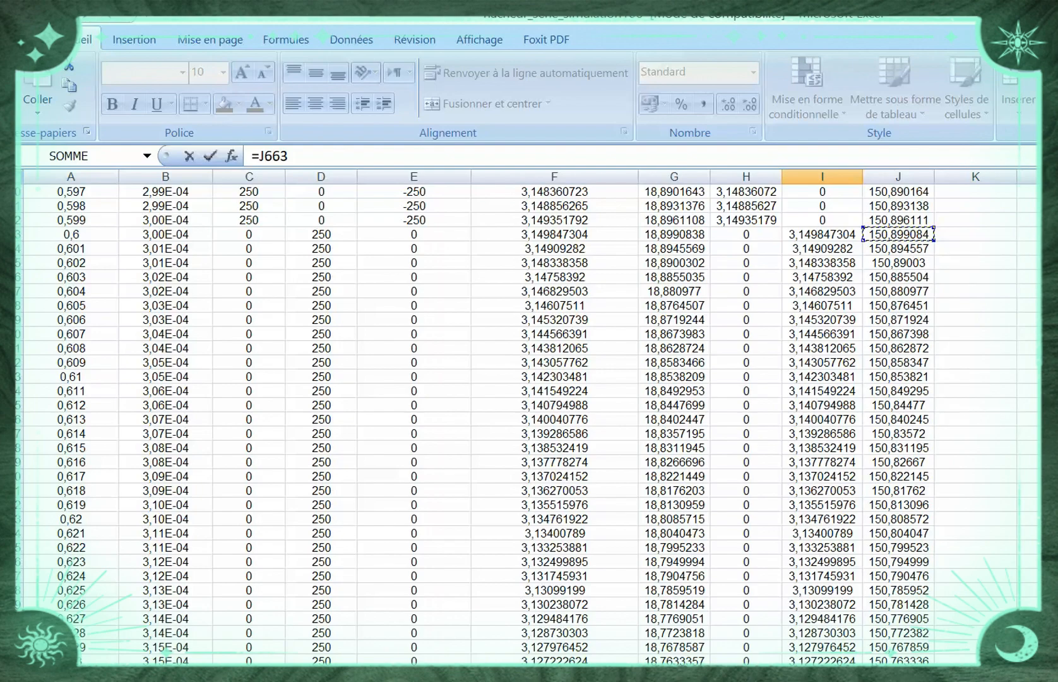
{"action": "left_click_drag", "start_coordinate": [899, 234], "coordinate": [904, 320]}
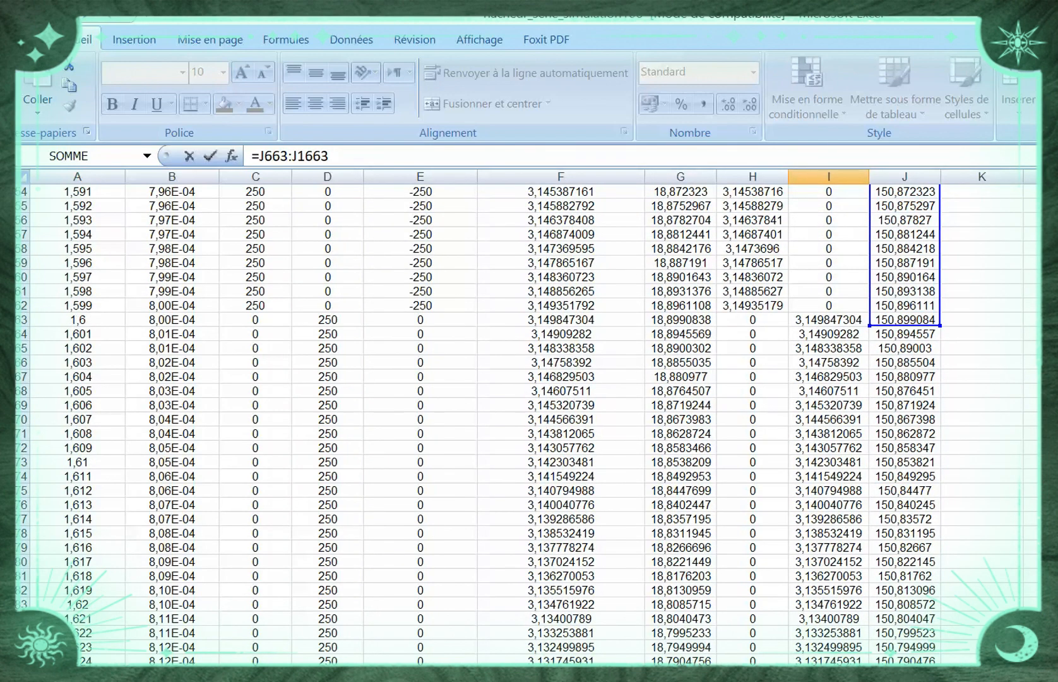
{"action": "left_click_drag", "start_coordinate": [904, 319], "coordinate": [904, 319]}
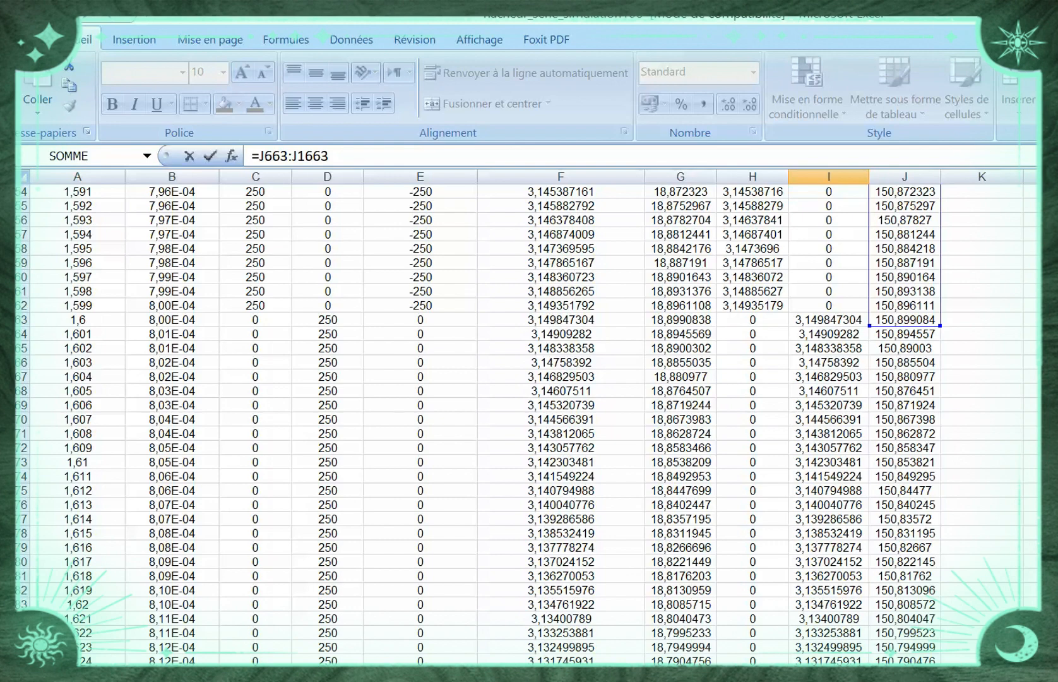
{"action": "key", "text": "Escape"}
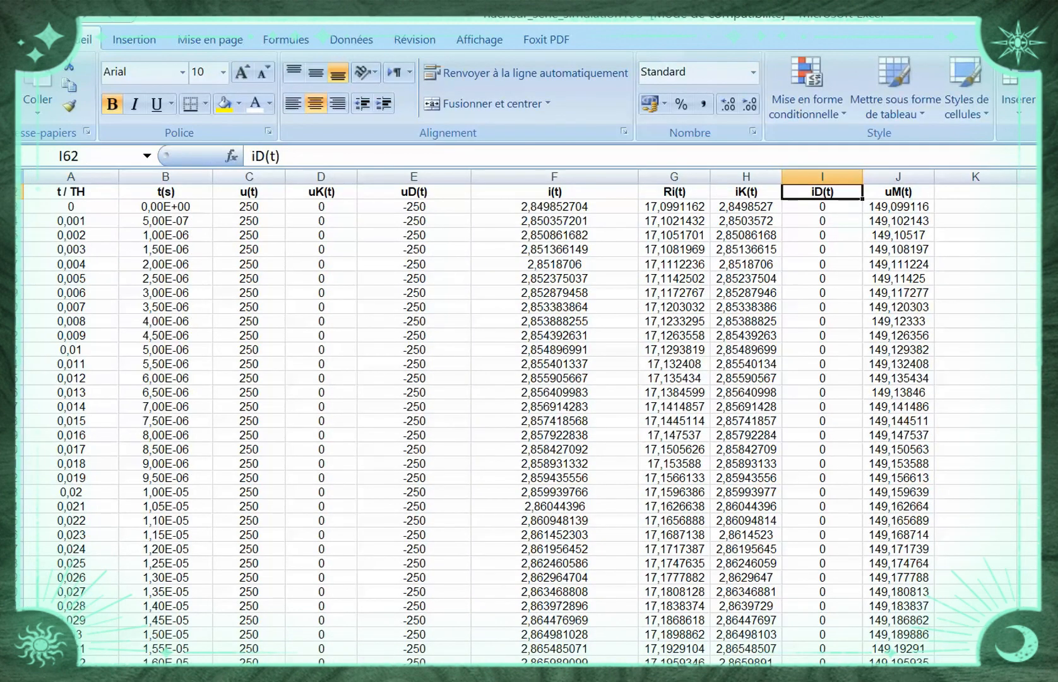
Wrap the range in cell I61 in the averaging function so the formula reads =MOYENNE(J663:J1663)
{"action": "scroll", "coordinate": [529, 417], "scroll_direction": "up", "scroll_amount": 5}
{"action": "left_click", "coordinate": [822, 391]}
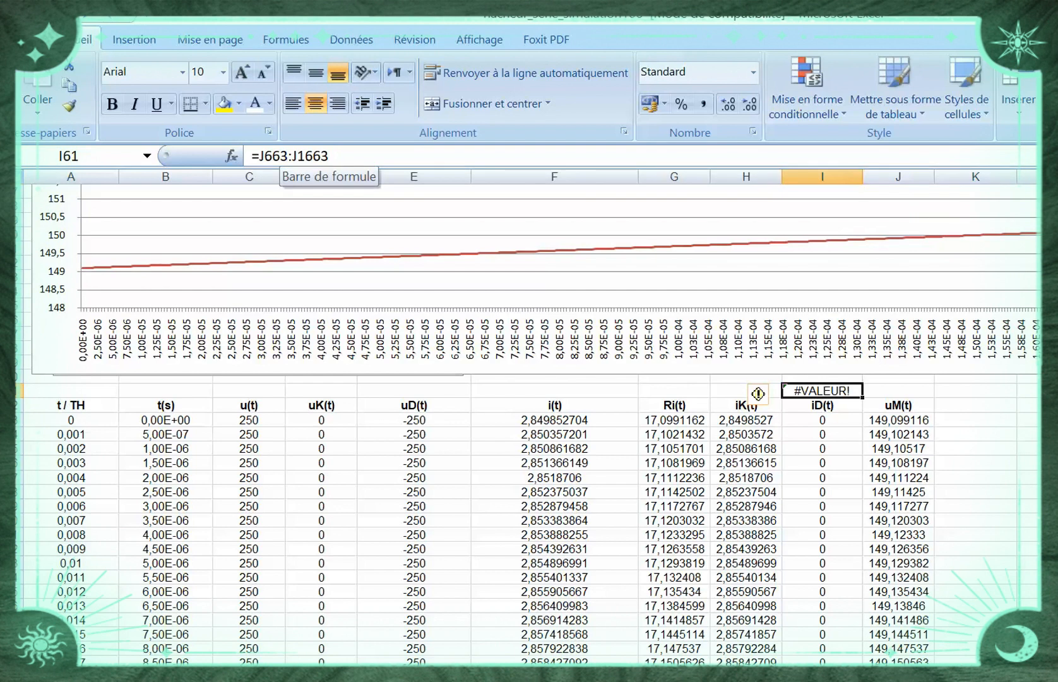
{"action": "left_click", "coordinate": [260, 156]}
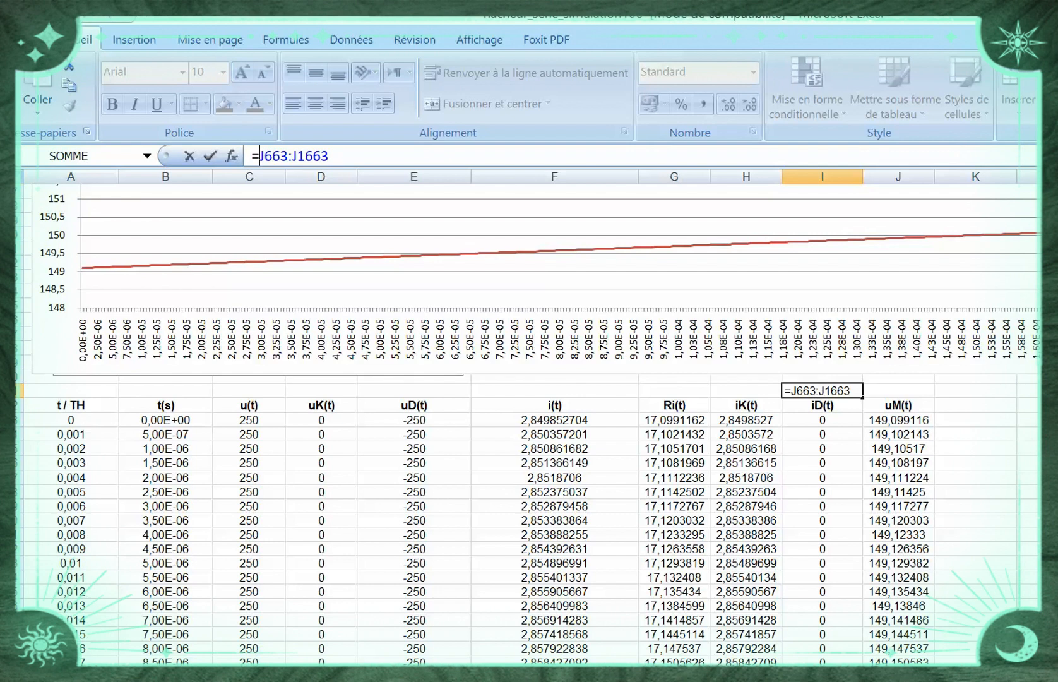
{"action": "type", "text": "moyenne"}
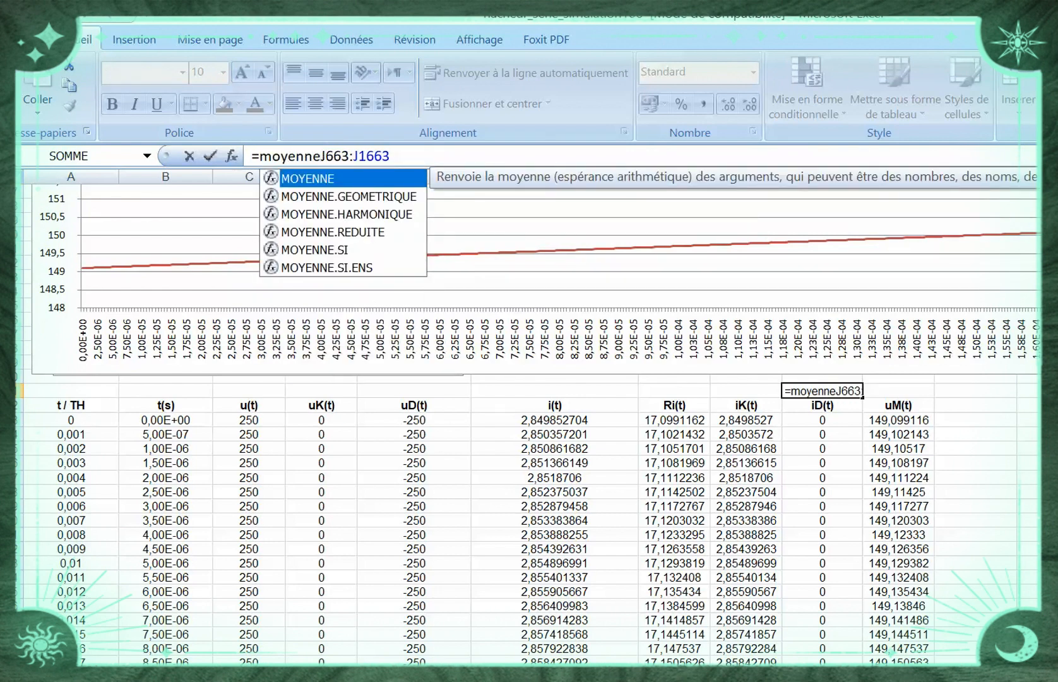
{"action": "type", "text": "("}
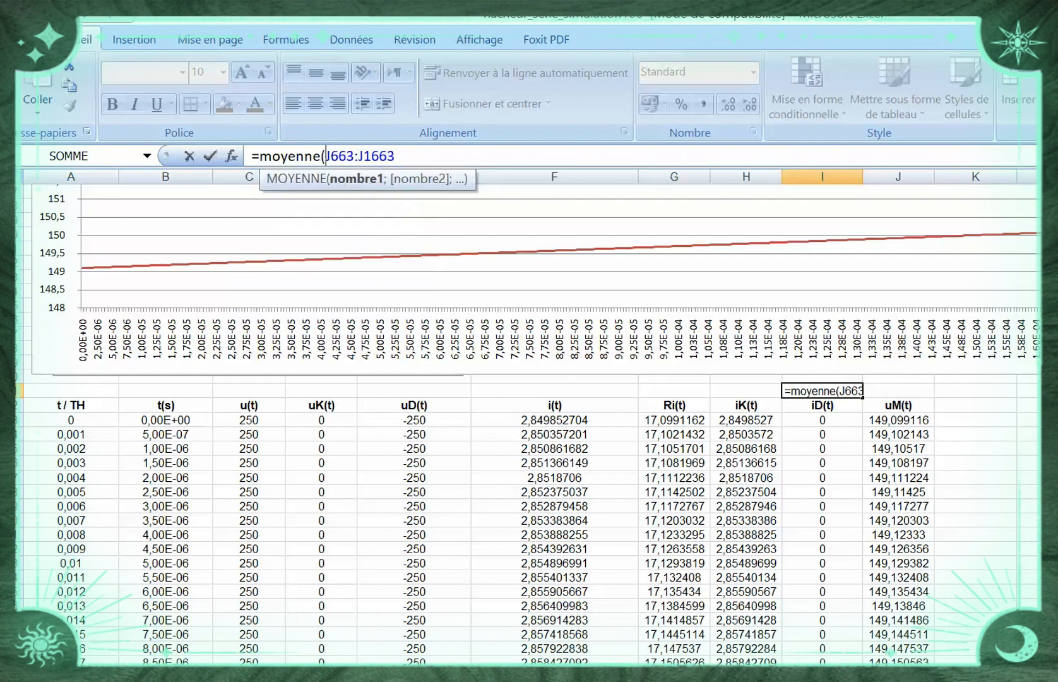
{"action": "left_click", "coordinate": [395, 156]}
{"action": "type", "text": ")"}
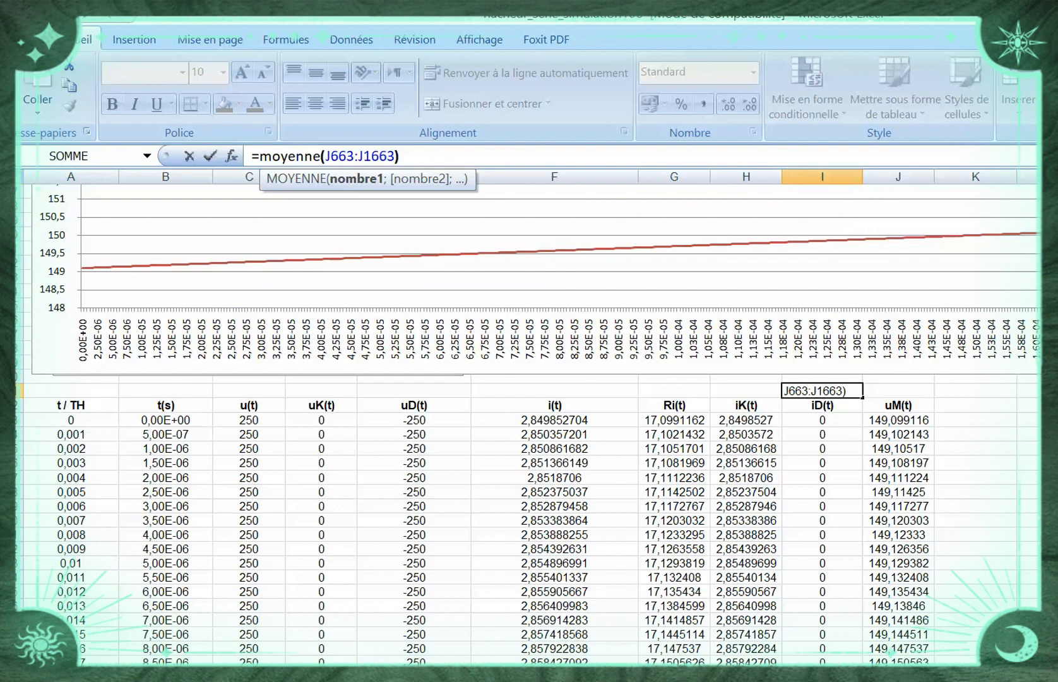
{"action": "key", "text": "Return"}
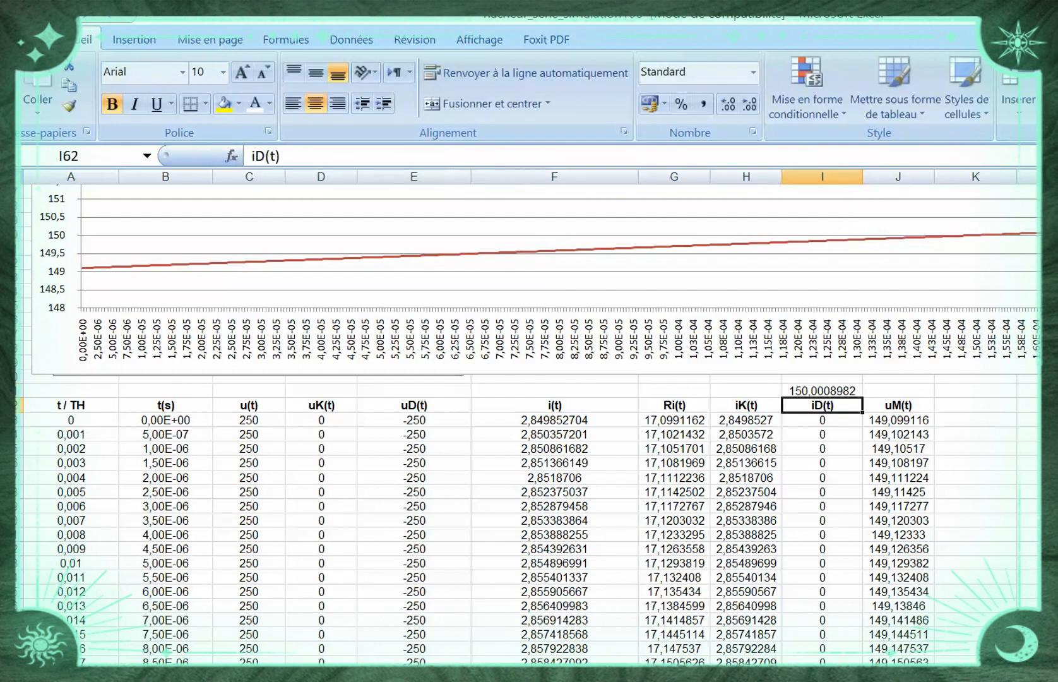
Copy the average formula from cell I61 and paste it into cell T63, under the MOY label
{"action": "left_click", "coordinate": [822, 391]}
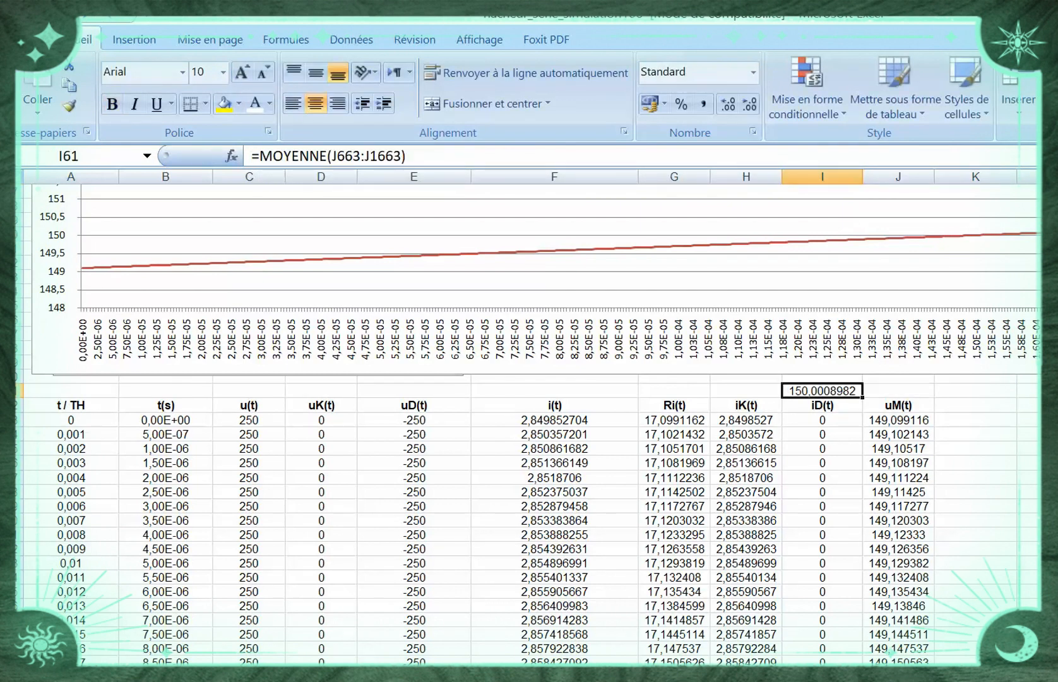
{"action": "left_click", "coordinate": [898, 391]}
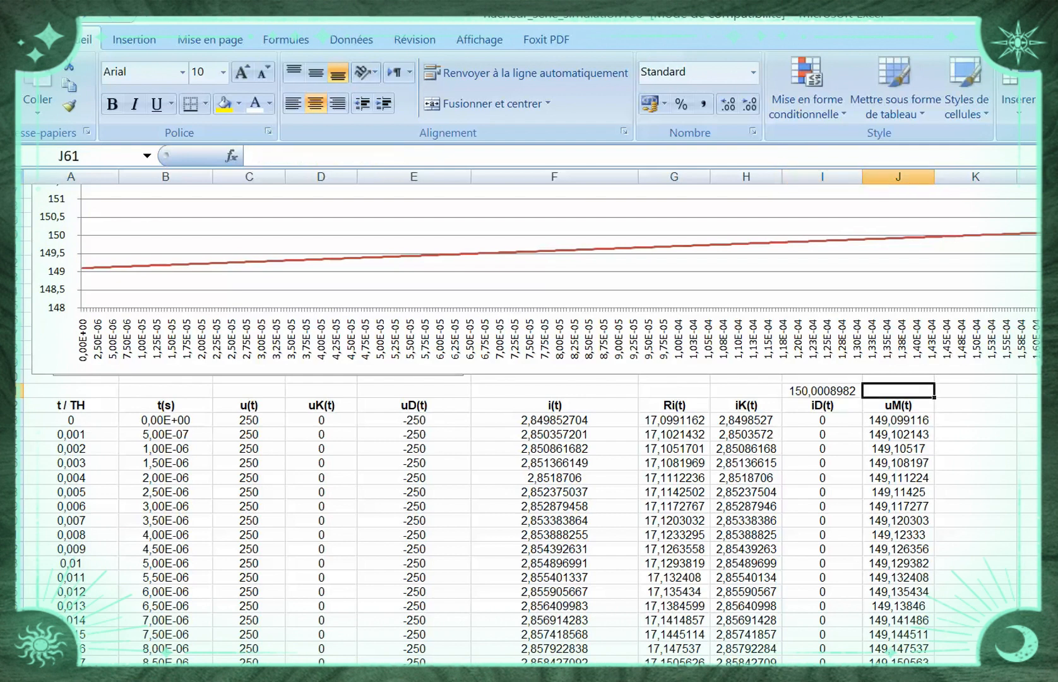
{"action": "left_click", "coordinate": [822, 391]}
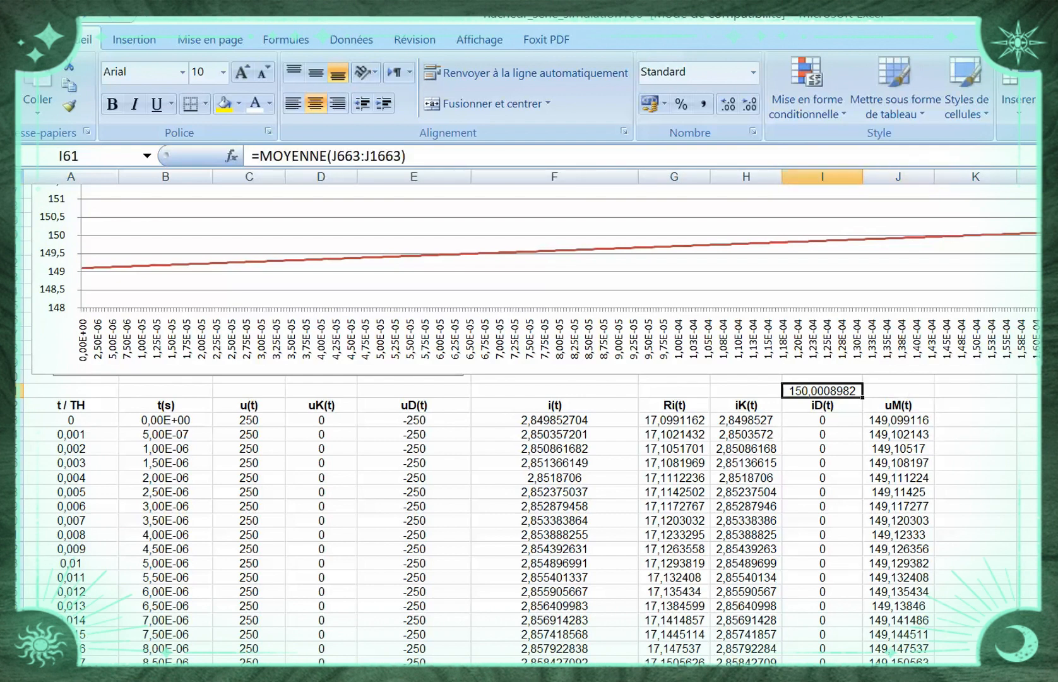
{"action": "key", "text": "ctrl+c"}
{"action": "scroll", "coordinate": [530, 423], "scroll_direction": "right", "scroll_amount": 5}
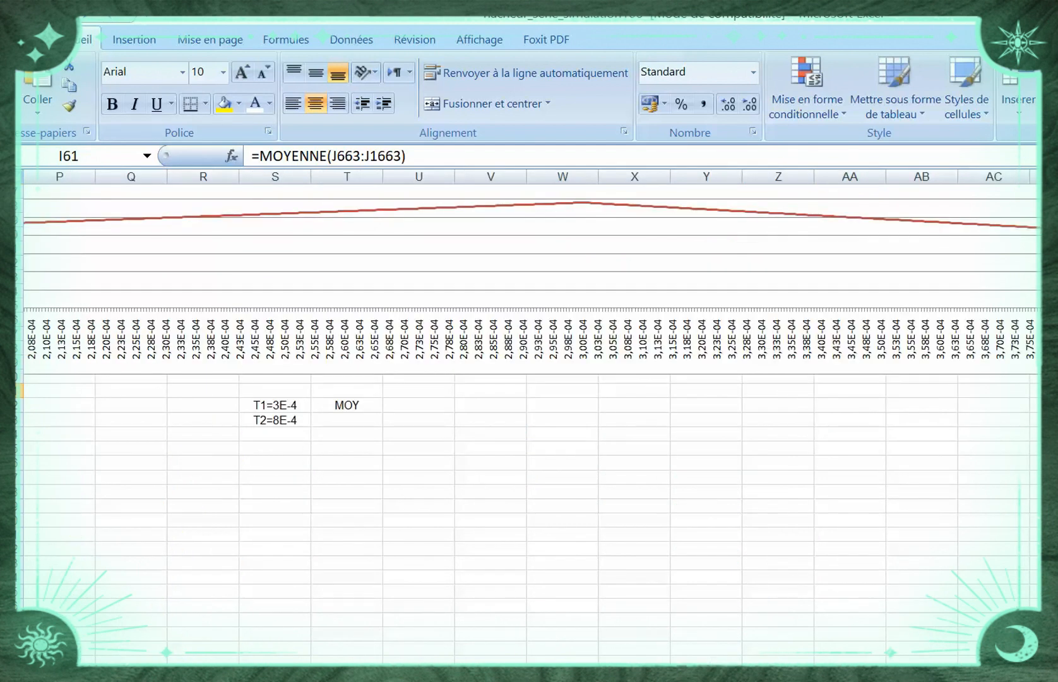
{"action": "left_click", "coordinate": [347, 420]}
{"action": "key", "text": "Return"}
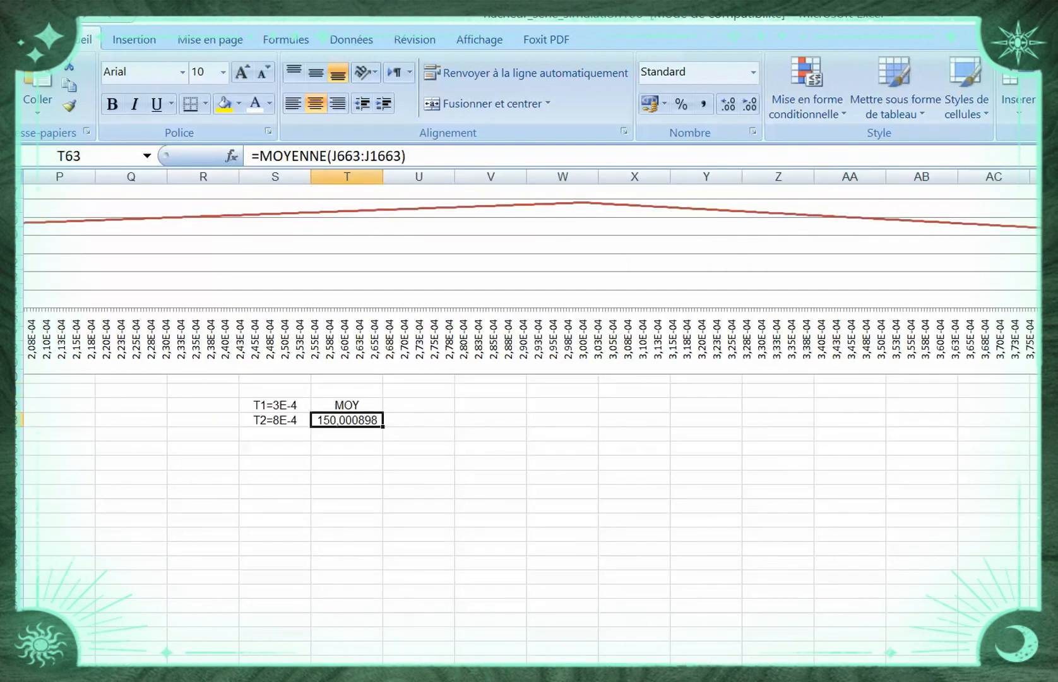
{"action": "left_click", "coordinate": [490, 462]}
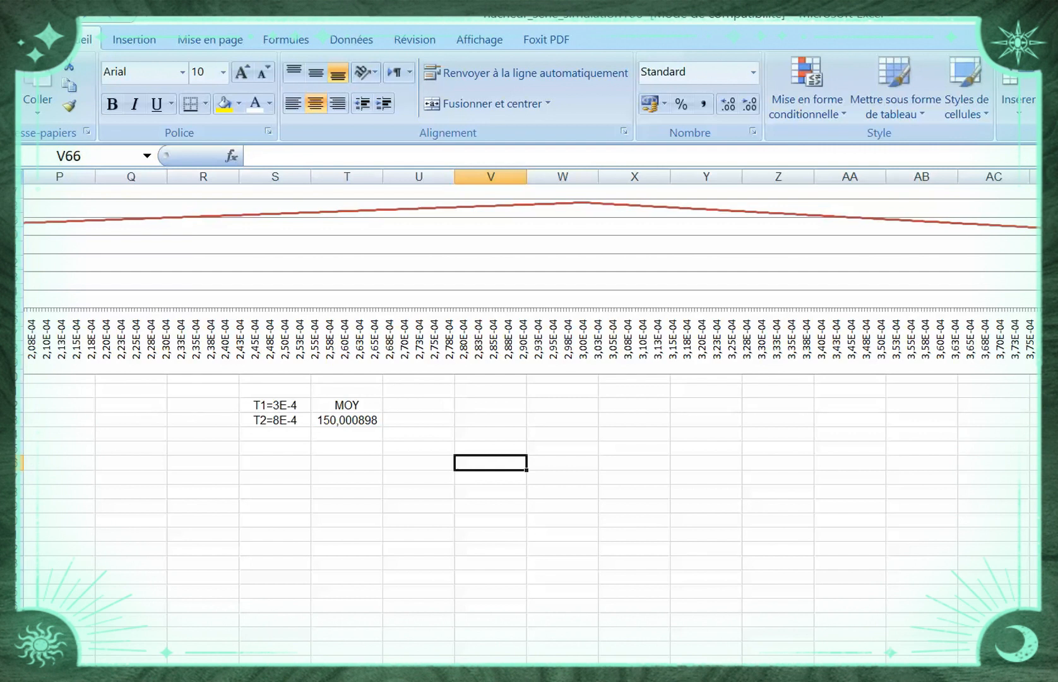
Enter the label T in cell U62, next to the MOY label
{"action": "left_click", "coordinate": [419, 405]}
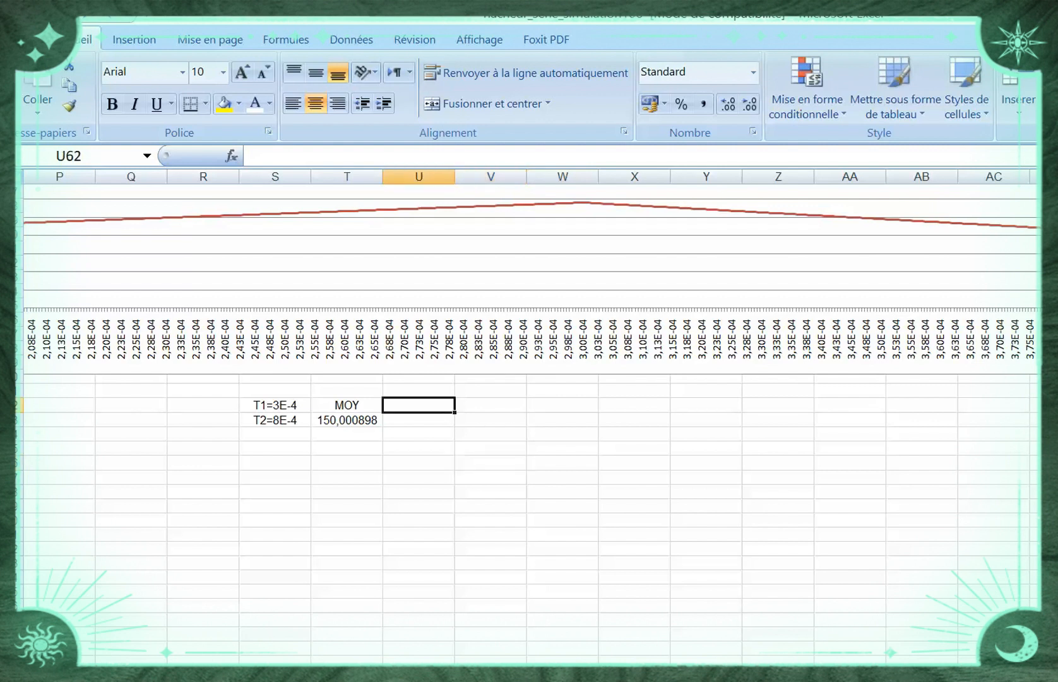
{"action": "type", "text": "t"}
{"action": "key", "text": "BackSpace"}
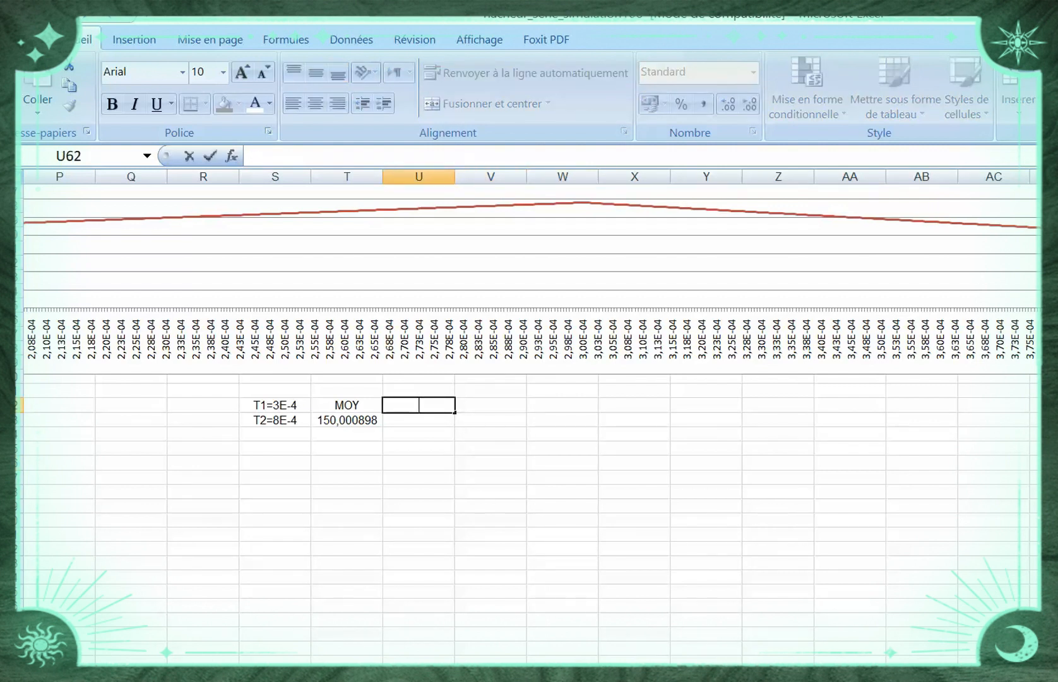
{"action": "type", "text": "T"}
{"action": "key", "text": "Return"}
Enter the formula =S63-S62 in cell U63, under the T label, to subtract T1 from T2
{"action": "type", "text": "="}
{"action": "key", "text": "BackSpace"}
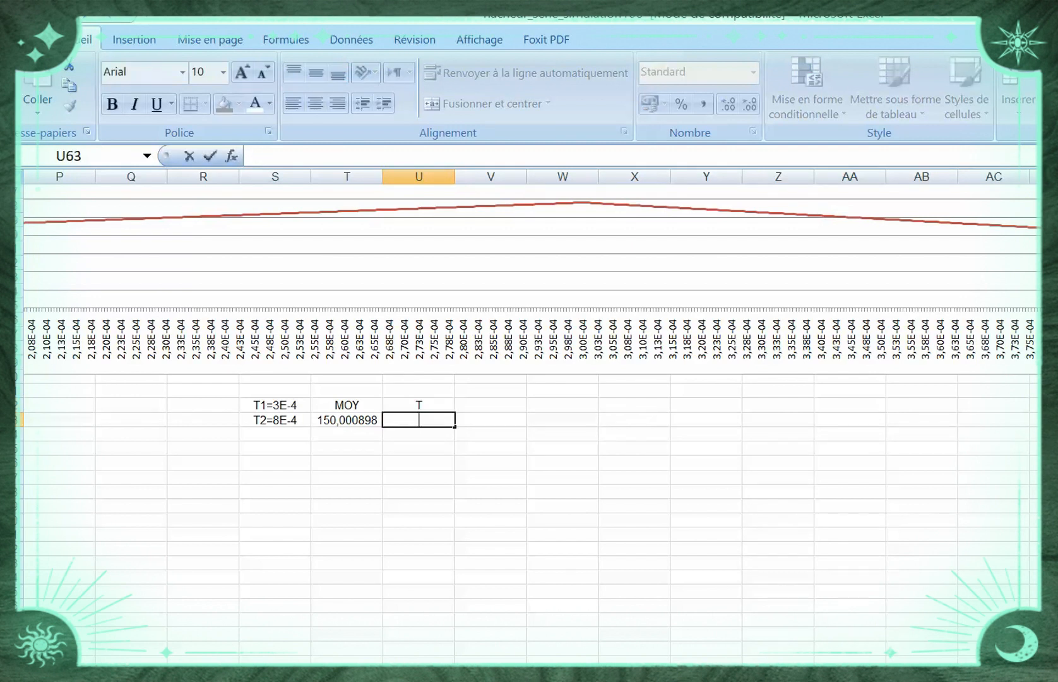
{"action": "type", "text": "="}
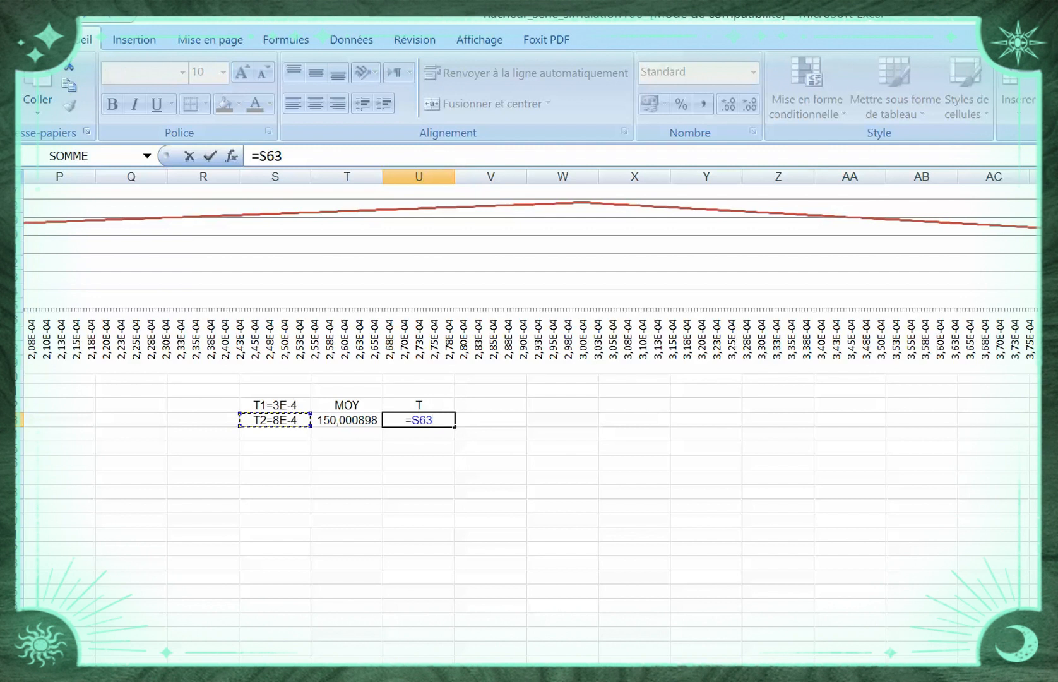
{"action": "type", "text": "-"}
{"action": "left_click", "coordinate": [274, 405]}
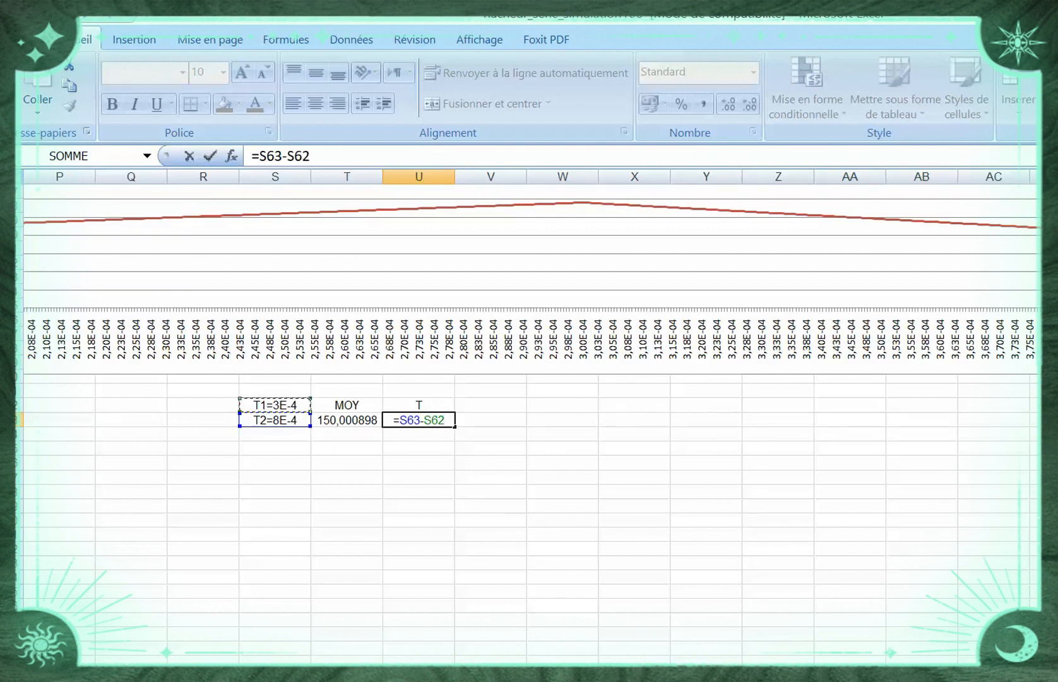
{"action": "key", "text": "Return"}
Set the number format of cell U63 to Nombre
{"action": "left_click", "coordinate": [418, 420]}
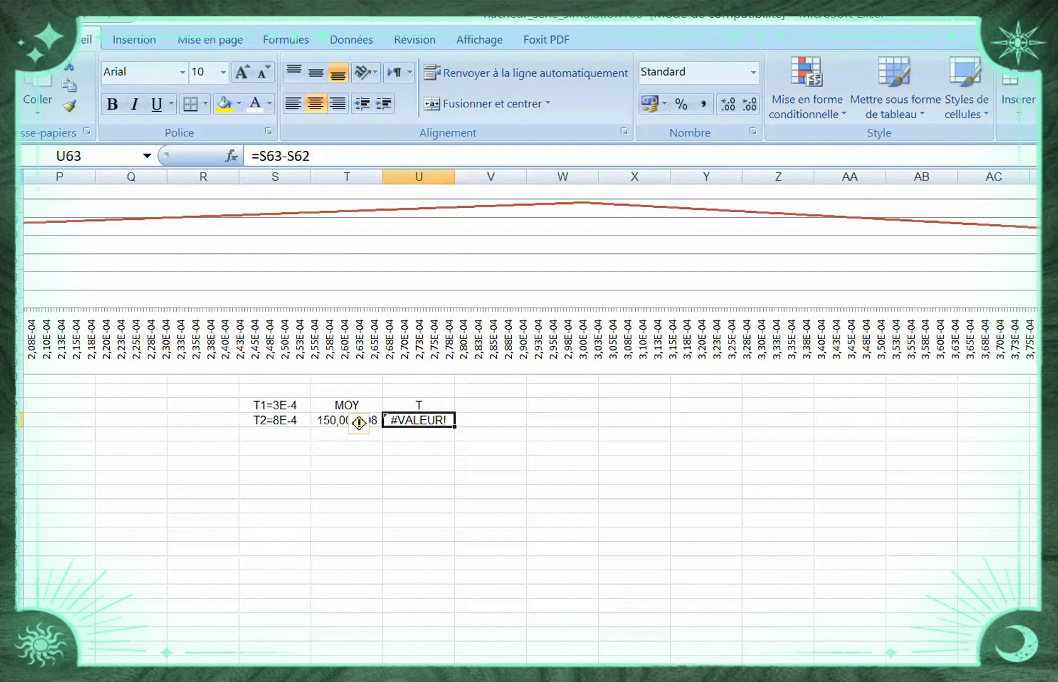
{"action": "left_click", "coordinate": [753, 72]}
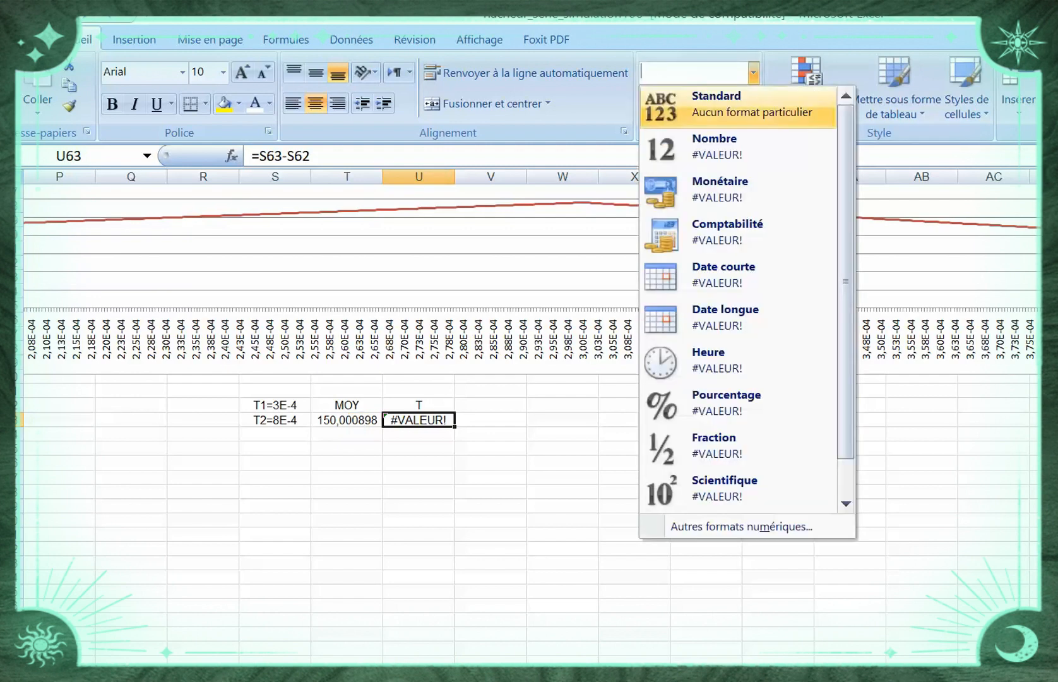
{"action": "left_click", "coordinate": [732, 148]}
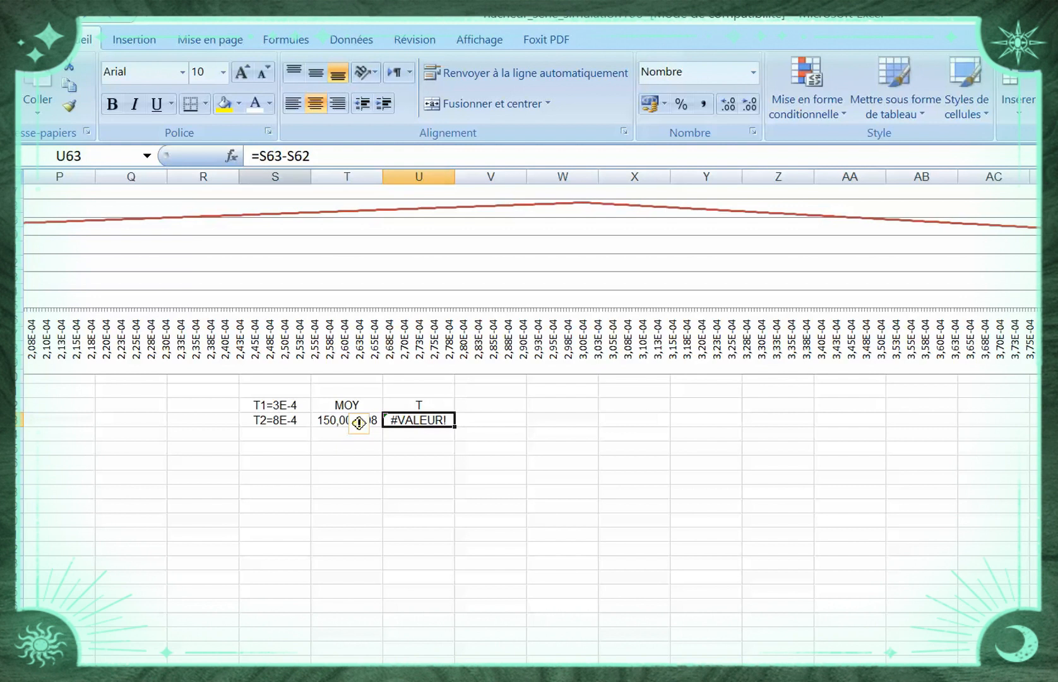
Remove the S62 subtraction from the formula in cell U63, leaving only the reference to S63
{"action": "left_click", "coordinate": [259, 156]}
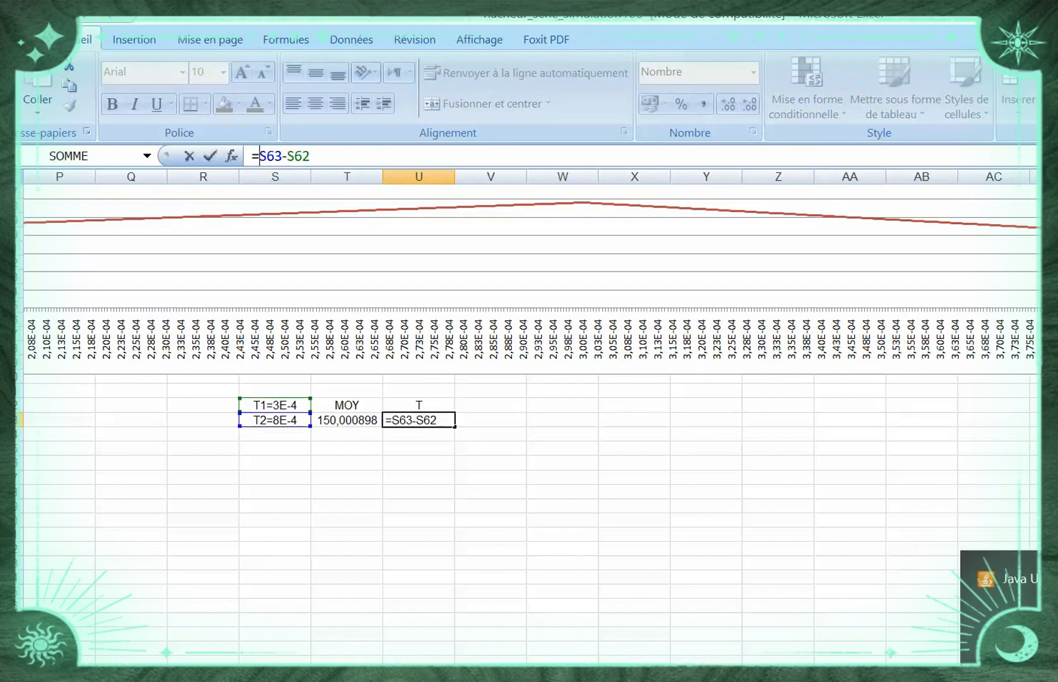
{"action": "left_click", "coordinate": [420, 419]}
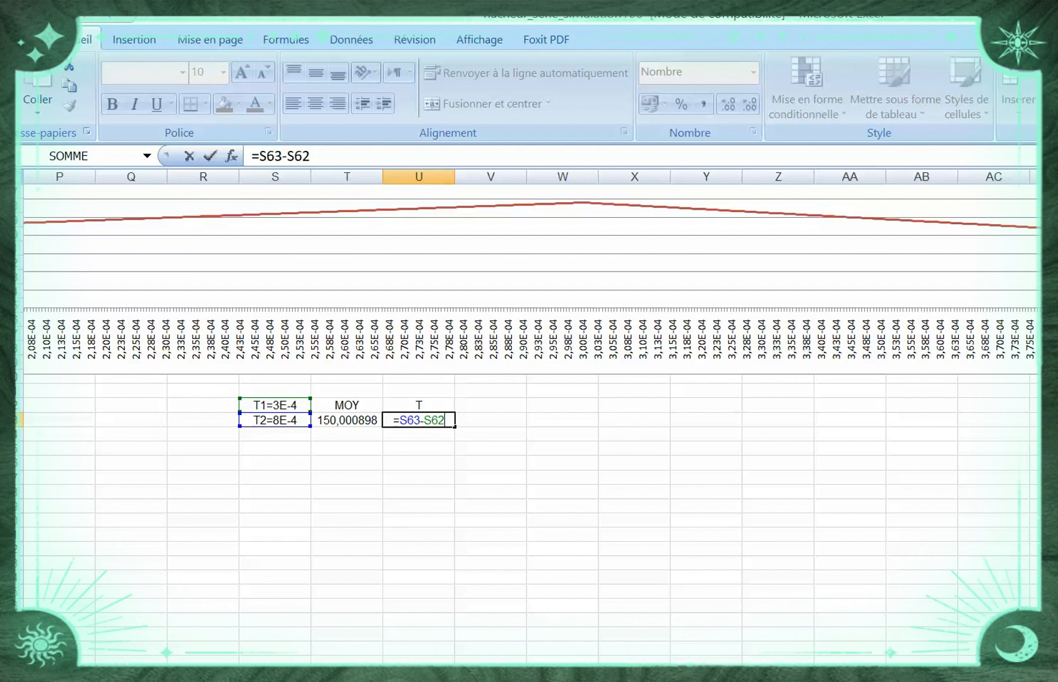
{"action": "key", "text": "BackSpace"}
{"action": "key", "text": "BackSpace"}
{"action": "key", "text": "BackSpace"}
{"action": "key", "text": "BackSpace"}
{"action": "left_click", "coordinate": [491, 491]}
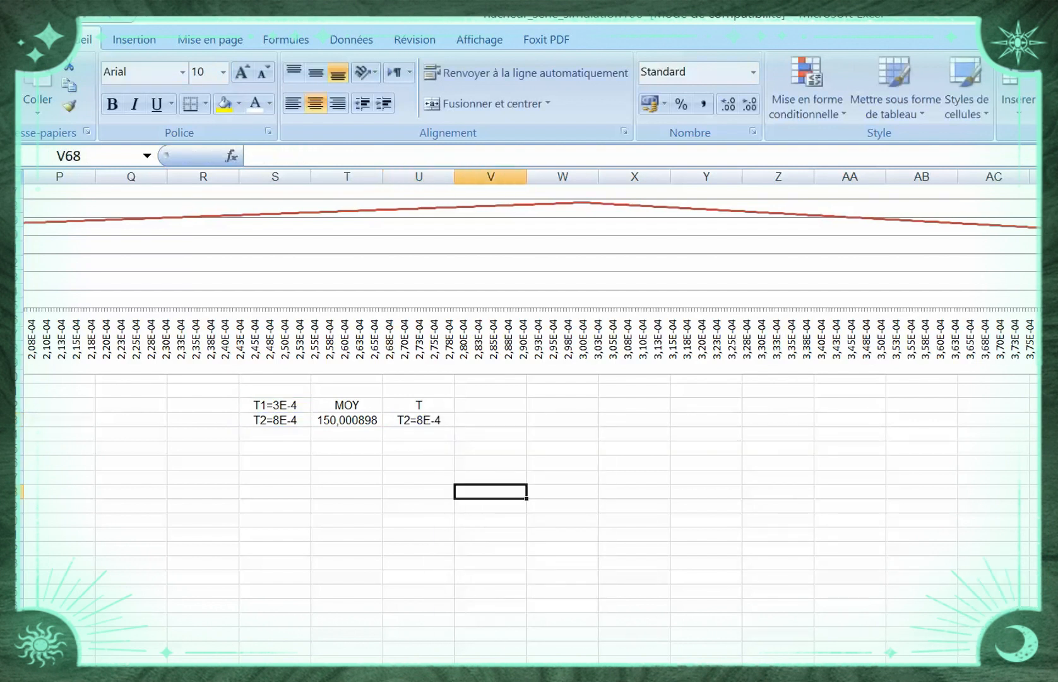
Clear the formula in cell U63 and enter the labels T1 and T2 in cells R62 and R63
{"action": "left_click", "coordinate": [419, 420]}
{"action": "key", "text": "Delete"}
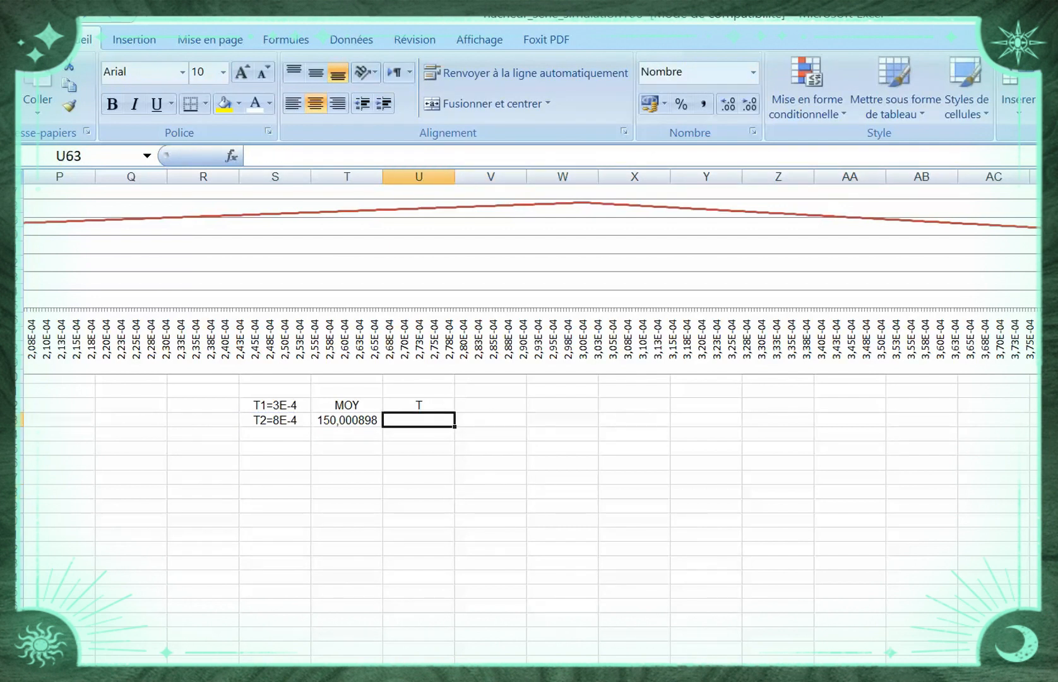
{"action": "left_click", "coordinate": [203, 405]}
{"action": "type", "text": "t"}
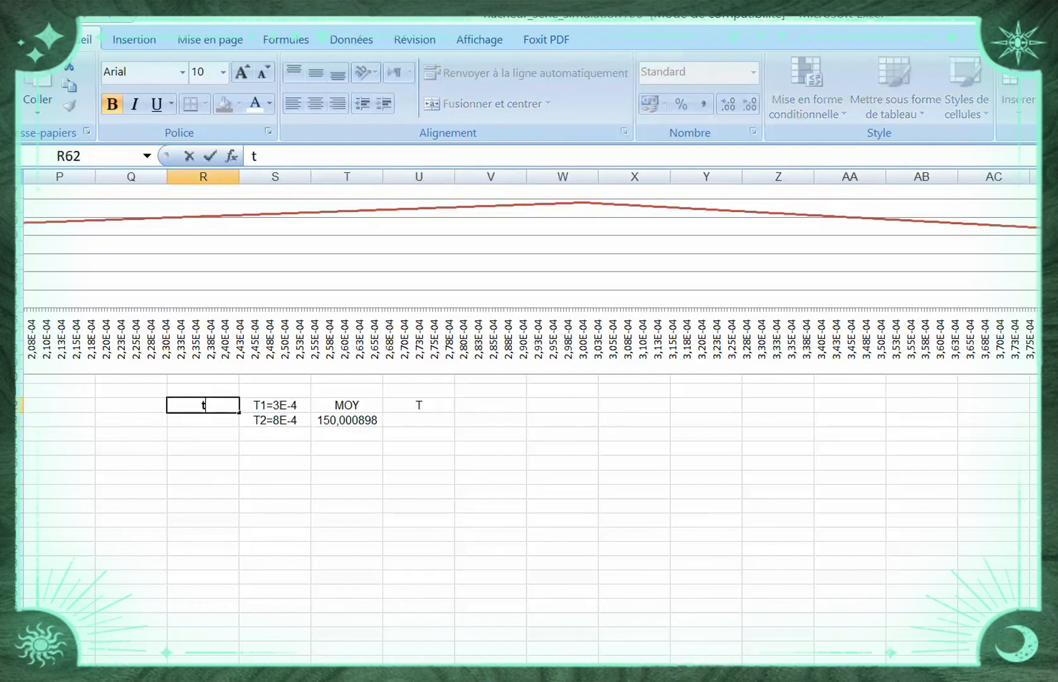
{"action": "key", "text": "BackSpace"}
{"action": "type", "text": "T1"}
{"action": "key", "text": "Return"}
{"action": "type", "text": "T2"}
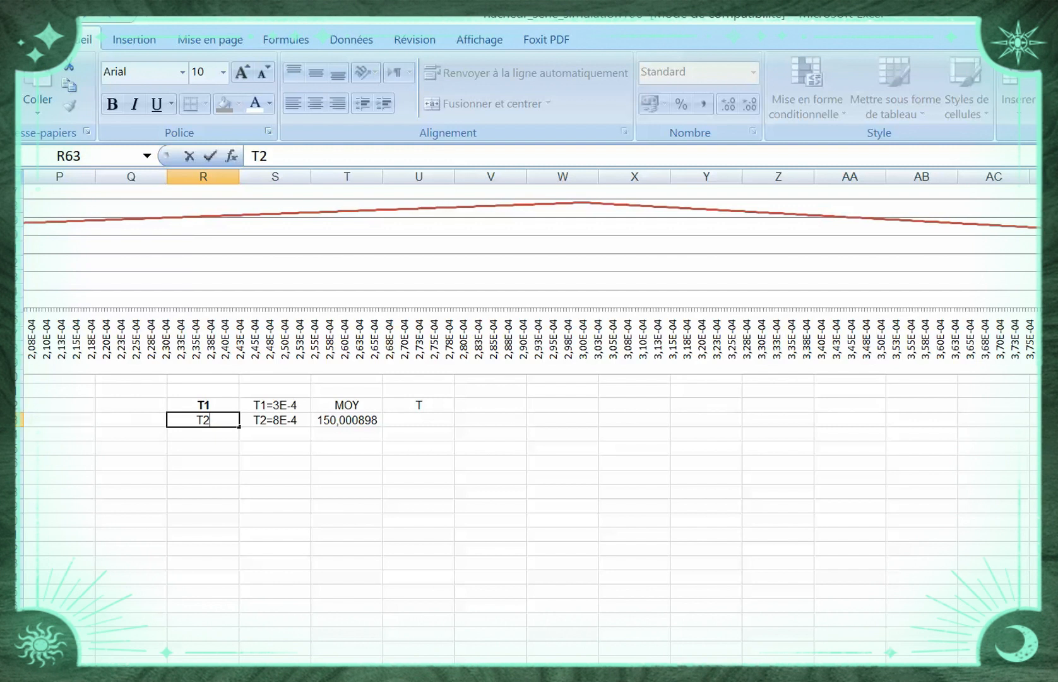
{"action": "left_click", "coordinate": [274, 449]}
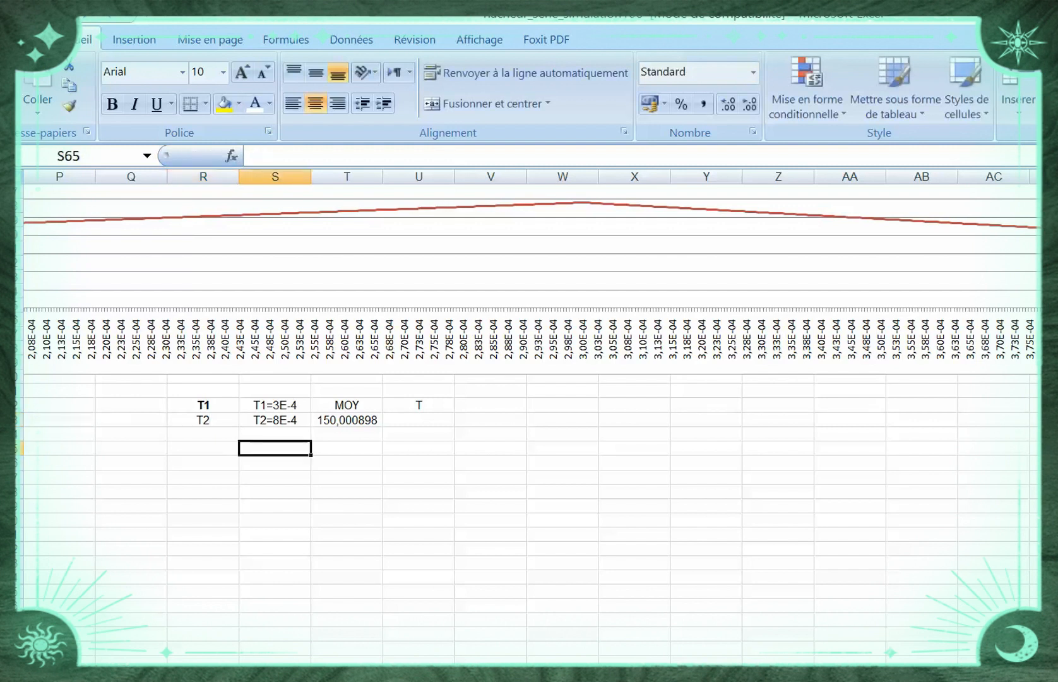
Remove the "T2=" and "T1=" prefixes from cells S63 and S62, leaving only the numbers 8E-4 and 3E-4
{"action": "left_click", "coordinate": [274, 419]}
{"action": "double_click", "coordinate": [274, 420]}
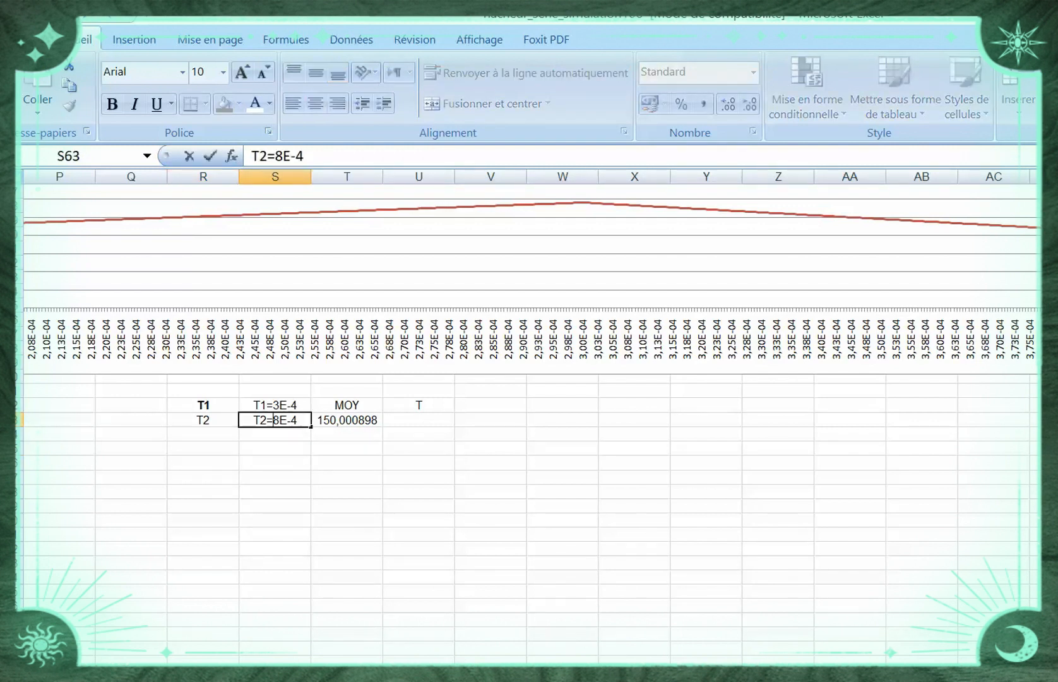
{"action": "left_click_drag", "start_coordinate": [274, 420], "coordinate": [249, 420]}
{"action": "key", "text": "BackSpace"}
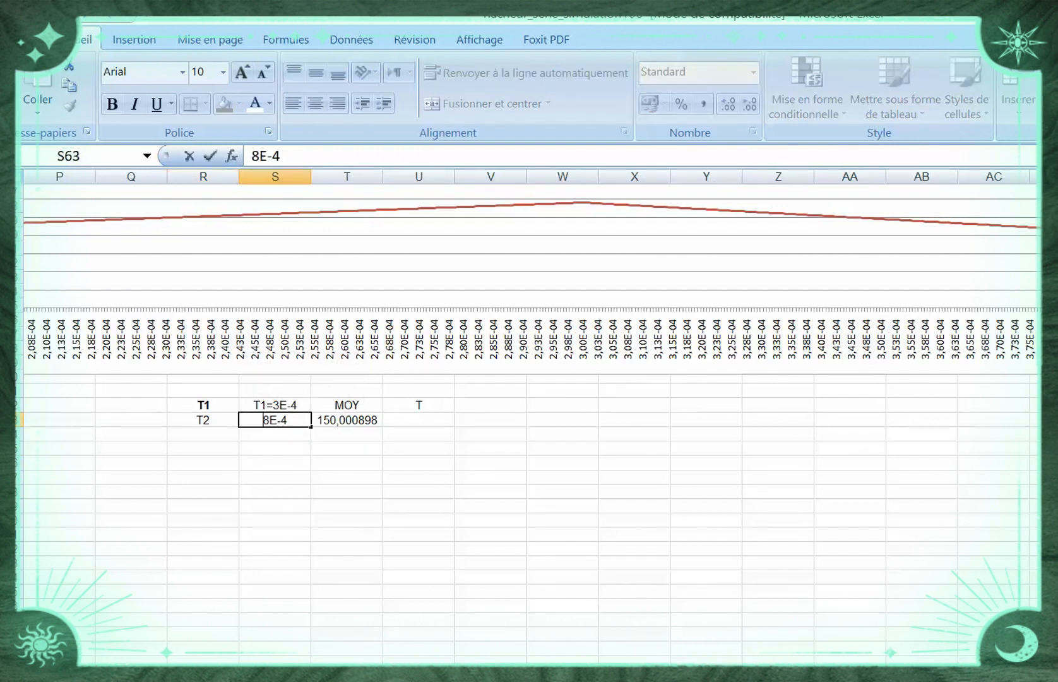
{"action": "left_click", "coordinate": [279, 404]}
{"action": "double_click", "coordinate": [280, 405]}
{"action": "left_click_drag", "start_coordinate": [273, 405], "coordinate": [252, 404]}
{"action": "key", "text": "BackSpace"}
{"action": "left_click", "coordinate": [491, 491]}
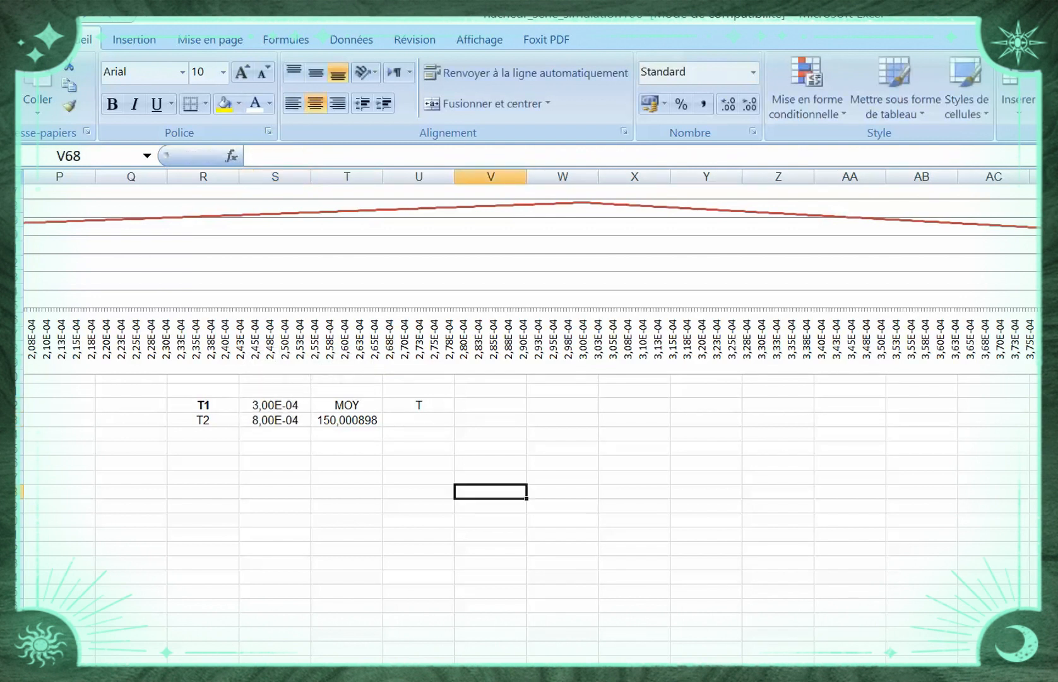
Enter the formula =S63-S62 in cell U63, under the T label, to compute the period
{"action": "left_click", "coordinate": [418, 420]}
{"action": "type", "text": "="}
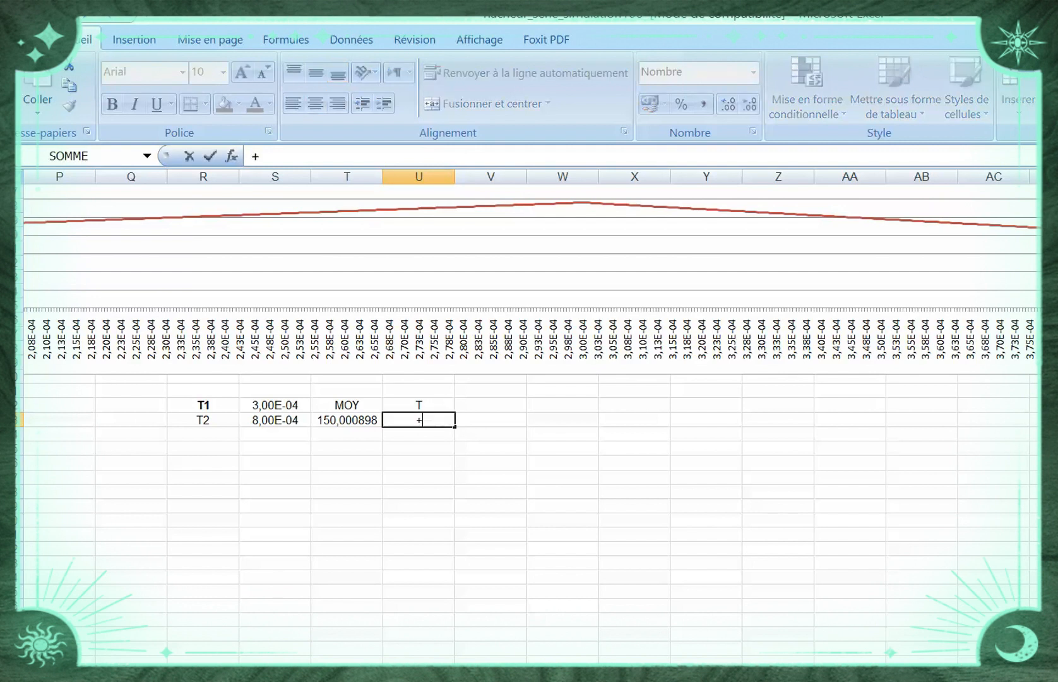
{"action": "key", "text": "BackSpace"}
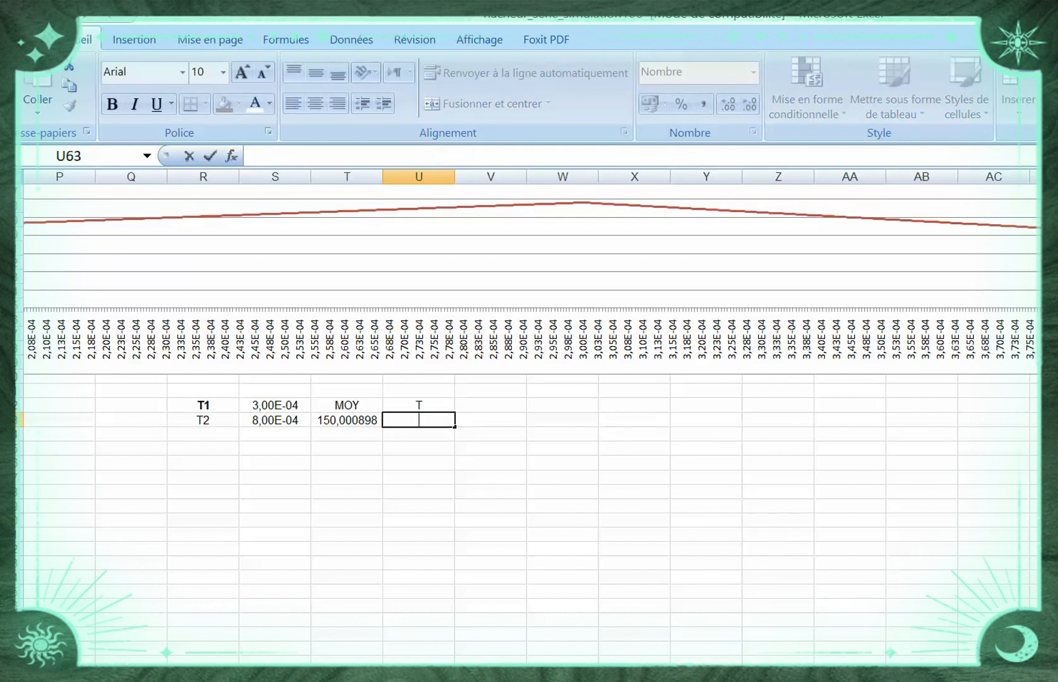
{"action": "type", "text": "="}
{"action": "key", "text": "Left"}
{"action": "key", "text": "Left"}
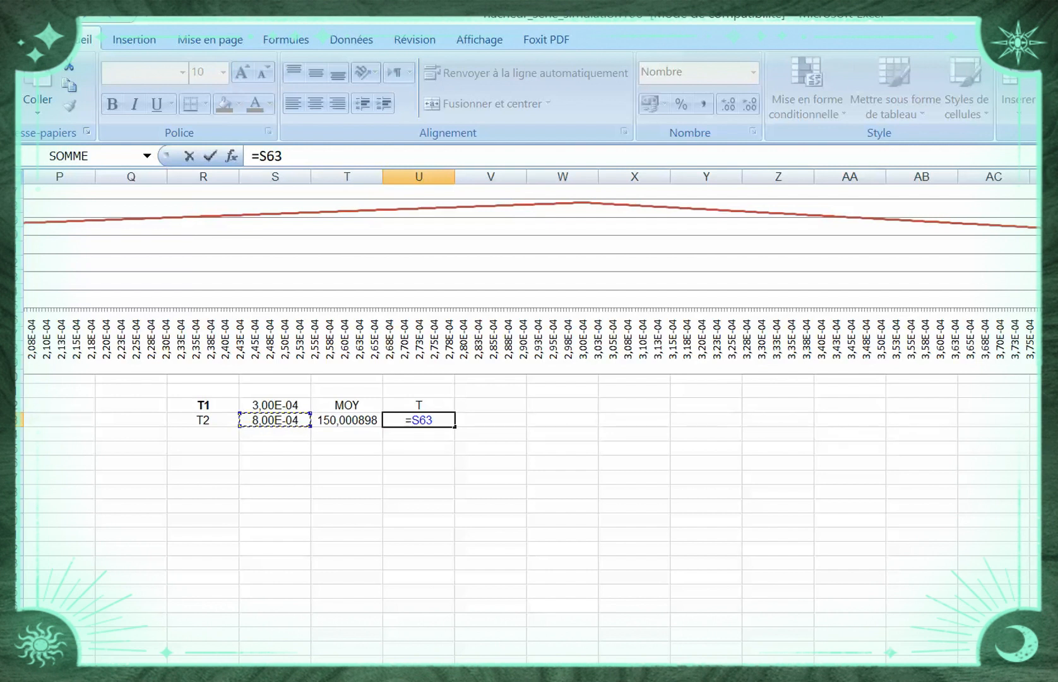
{"action": "type", "text": "-"}
{"action": "key", "text": "Left"}
{"action": "key", "text": "Left"}
{"action": "key", "text": "Up"}
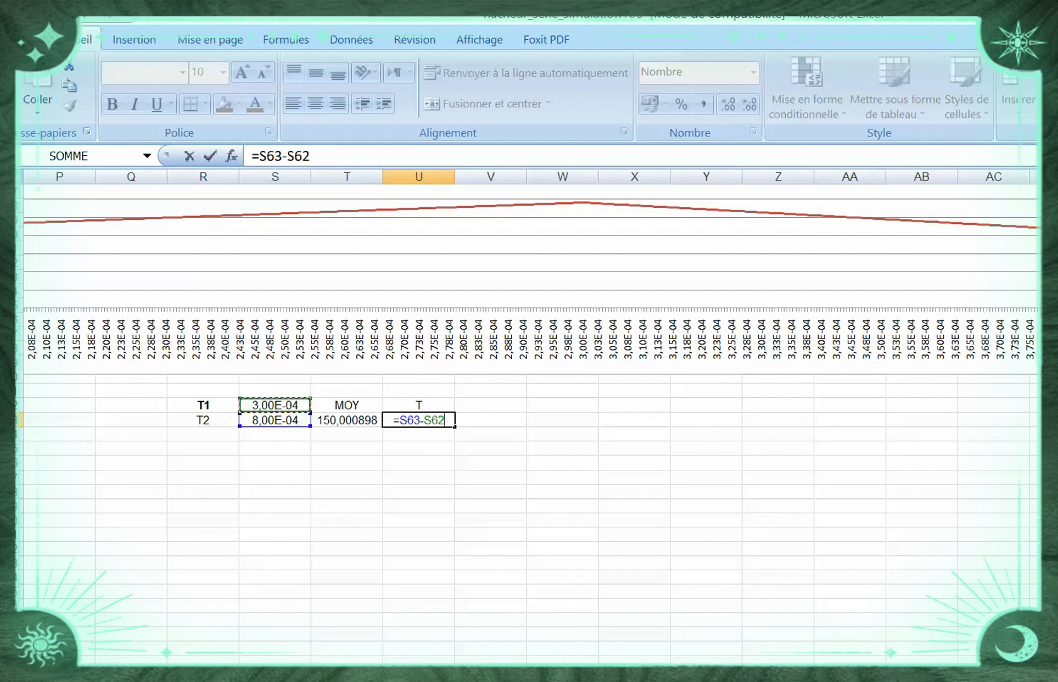
{"action": "key", "text": "Return"}
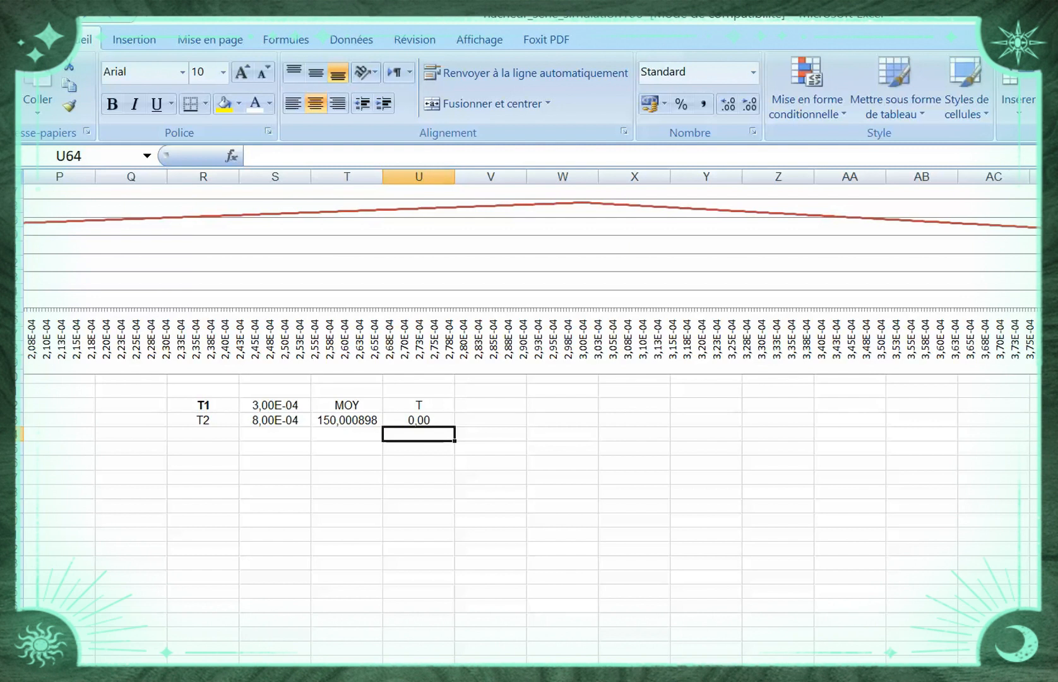
Set the number format of the period in cell U63 to Scientifique
{"action": "left_click", "coordinate": [418, 420]}
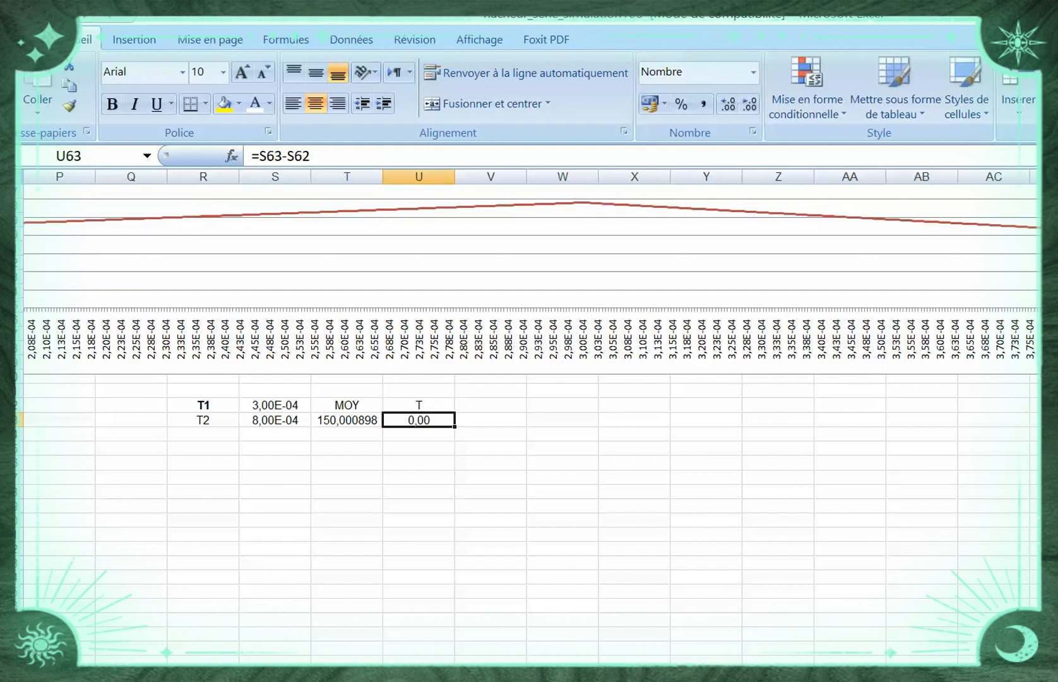
{"action": "left_click", "coordinate": [753, 72]}
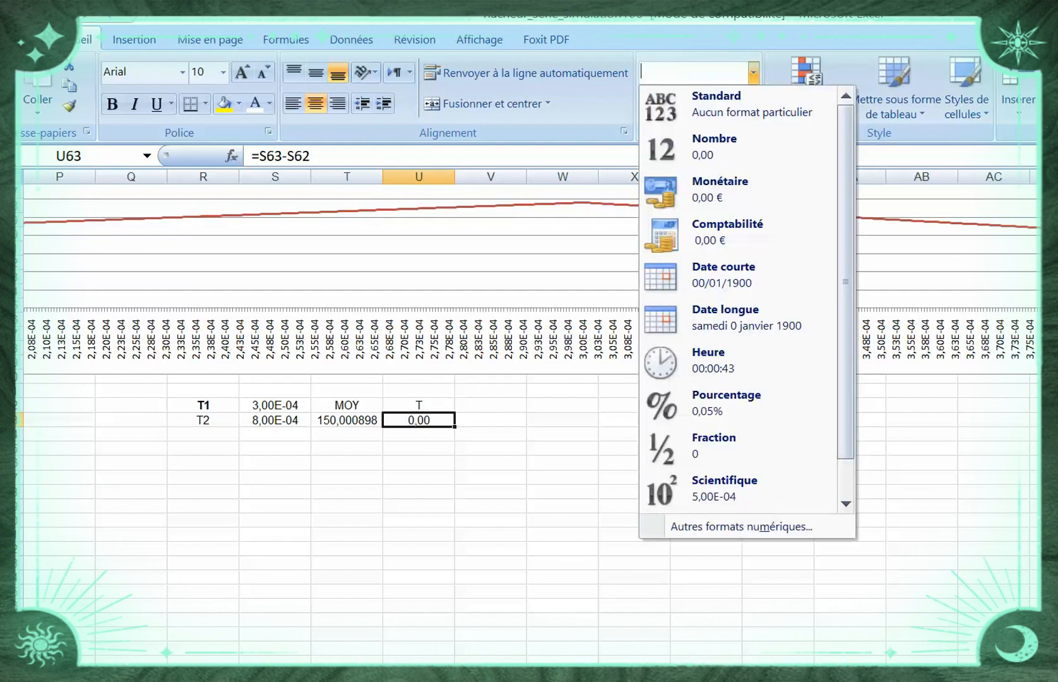
{"action": "left_click", "coordinate": [725, 488]}
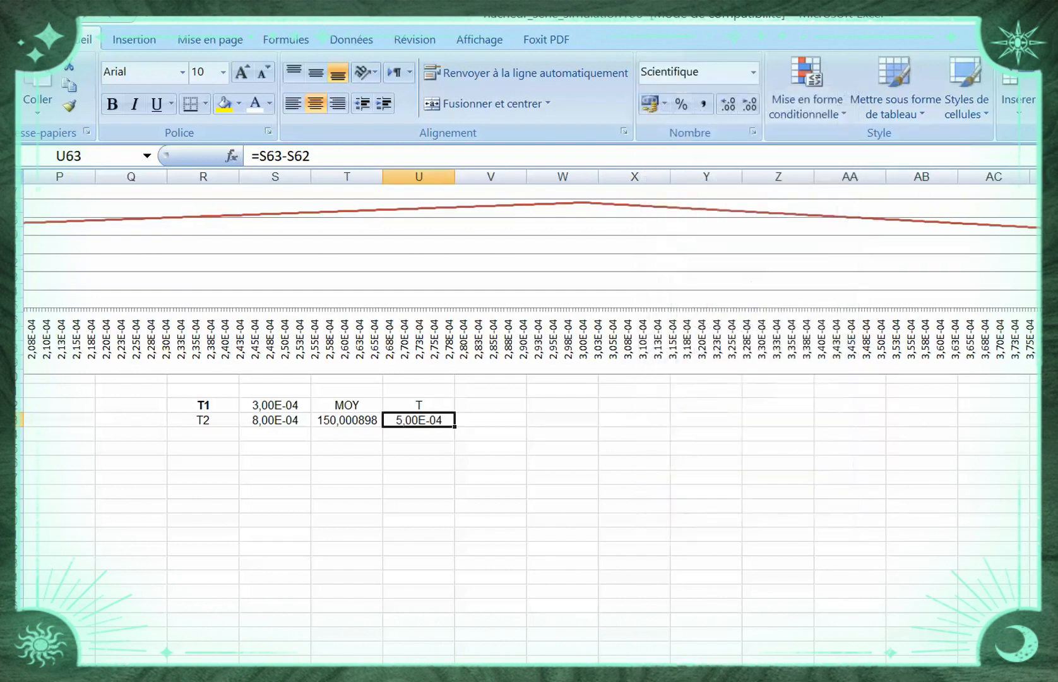
Enter the label f in cell V62 and the formula =1/U63 in cell V63 to compute the frequency
{"action": "left_click", "coordinate": [491, 405]}
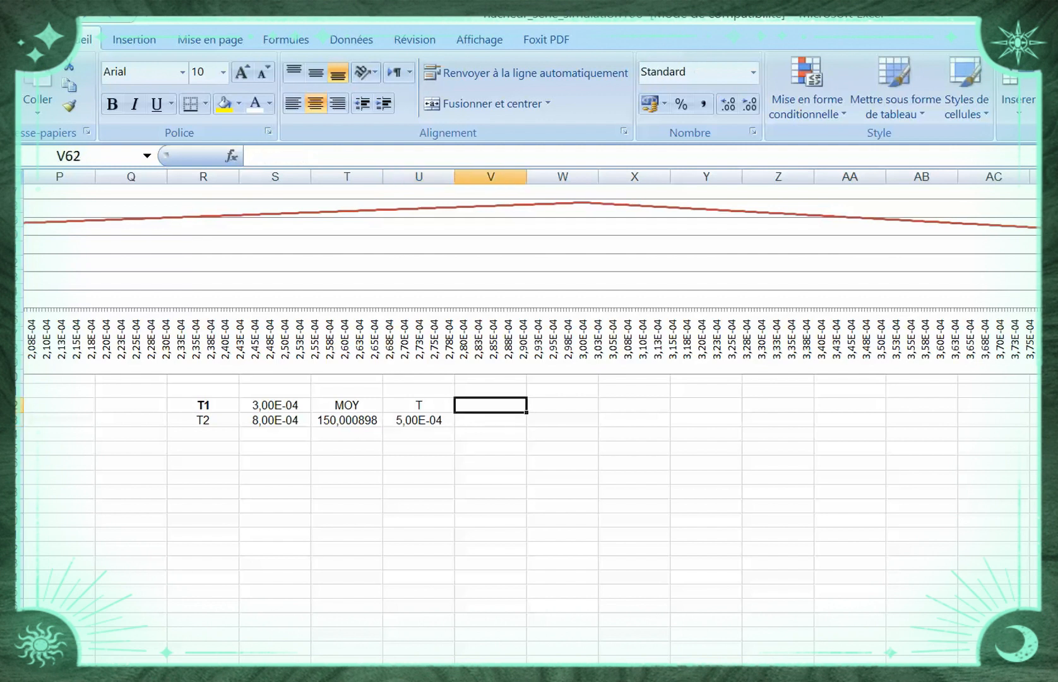
{"action": "type", "text": "f"}
{"action": "left_click", "coordinate": [563, 462]}
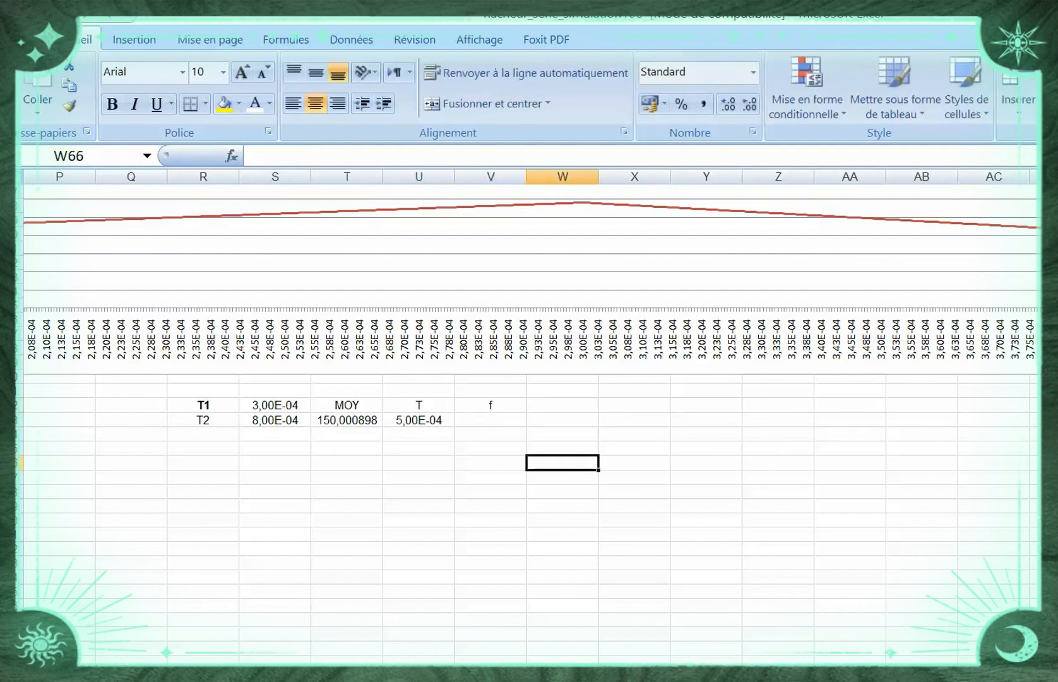
{"action": "left_click", "coordinate": [490, 420]}
{"action": "type", "text": "="}
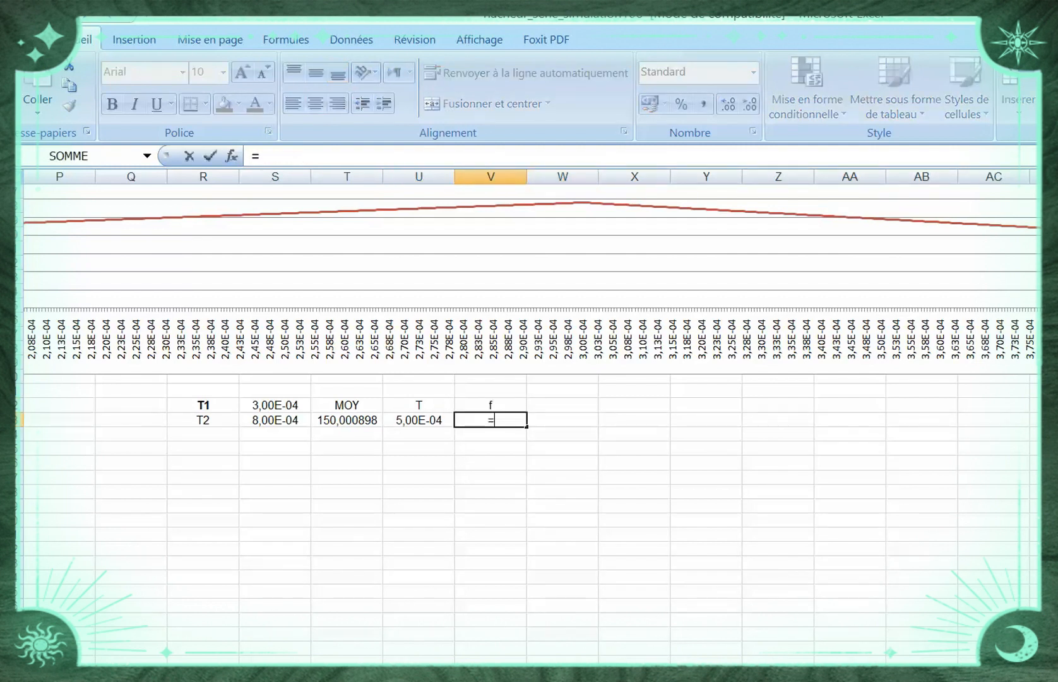
{"action": "type", "text": "1/"}
{"action": "key", "text": "Left"}
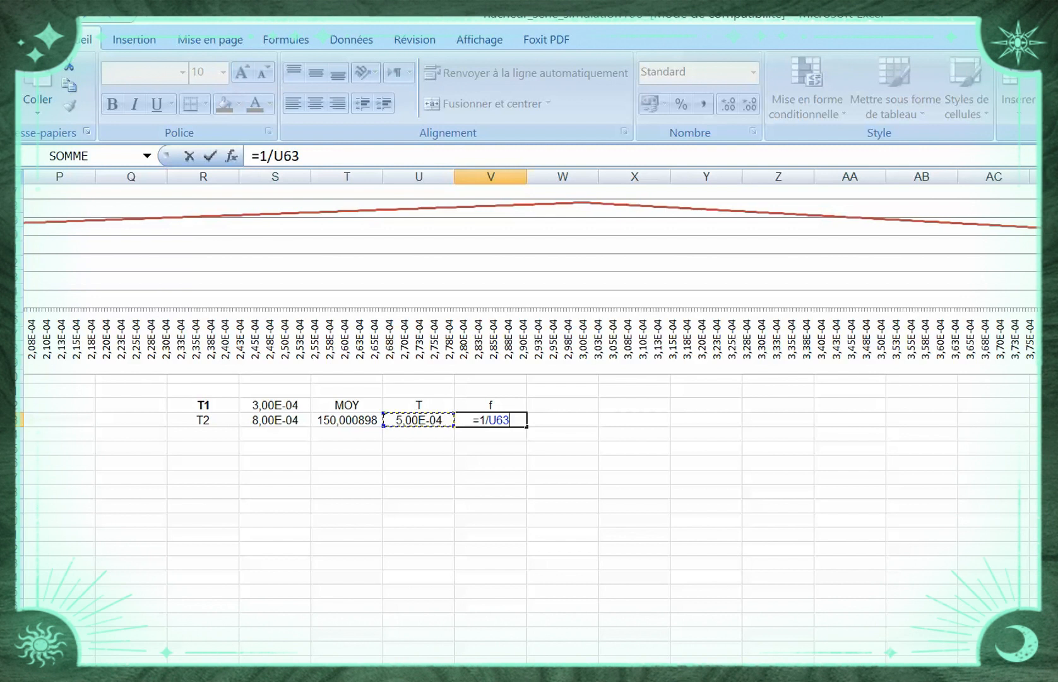
{"action": "key", "text": "Return"}
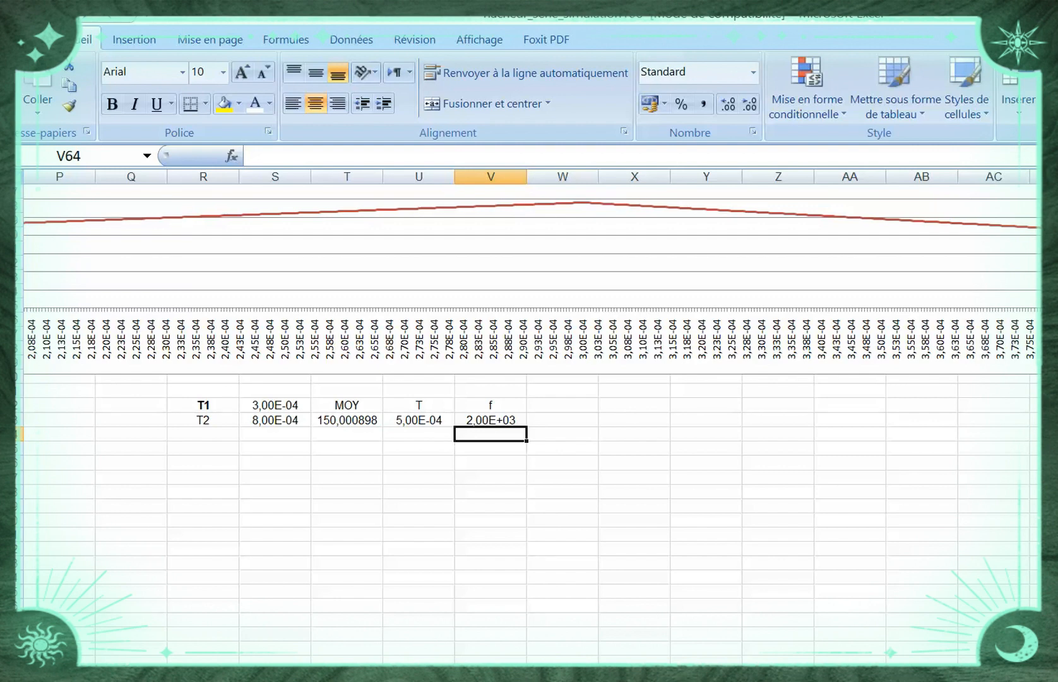
Examine the chopping frequency f and period T in the parameter block under the circuit diagram to compare them with the computed values
{"action": "scroll", "coordinate": [529, 378], "scroll_direction": "up", "scroll_amount": 3}
{"action": "scroll", "coordinate": [529, 379], "scroll_direction": "down", "scroll_amount": 2}
{"action": "scroll", "coordinate": [529, 379], "scroll_direction": "down", "scroll_amount": 10}
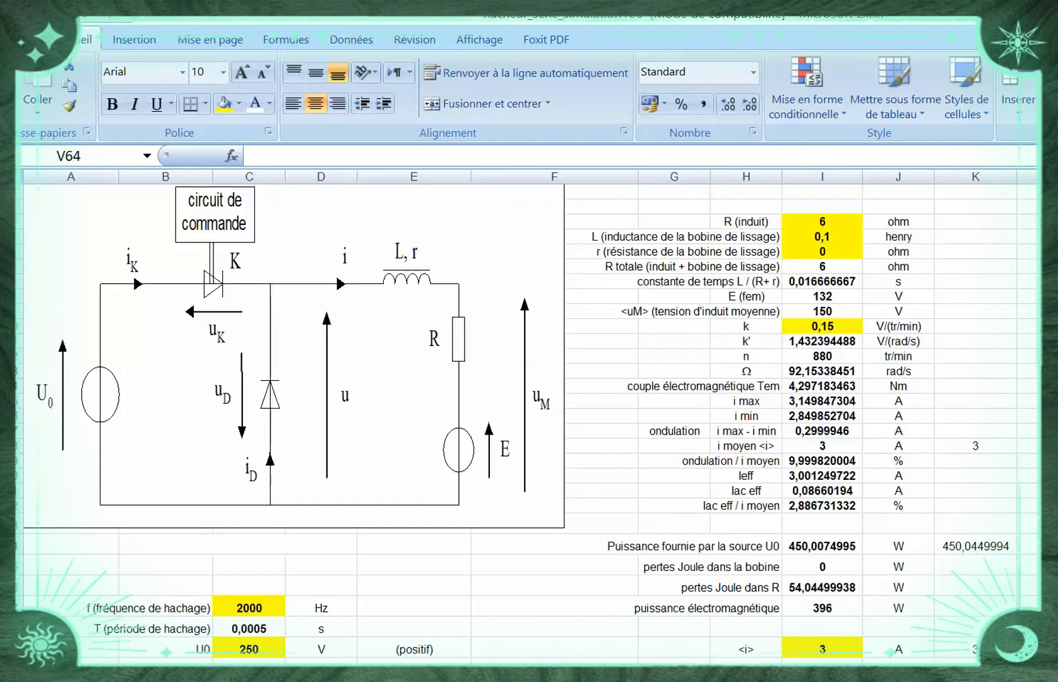
{"action": "left_click", "coordinate": [248, 608]}
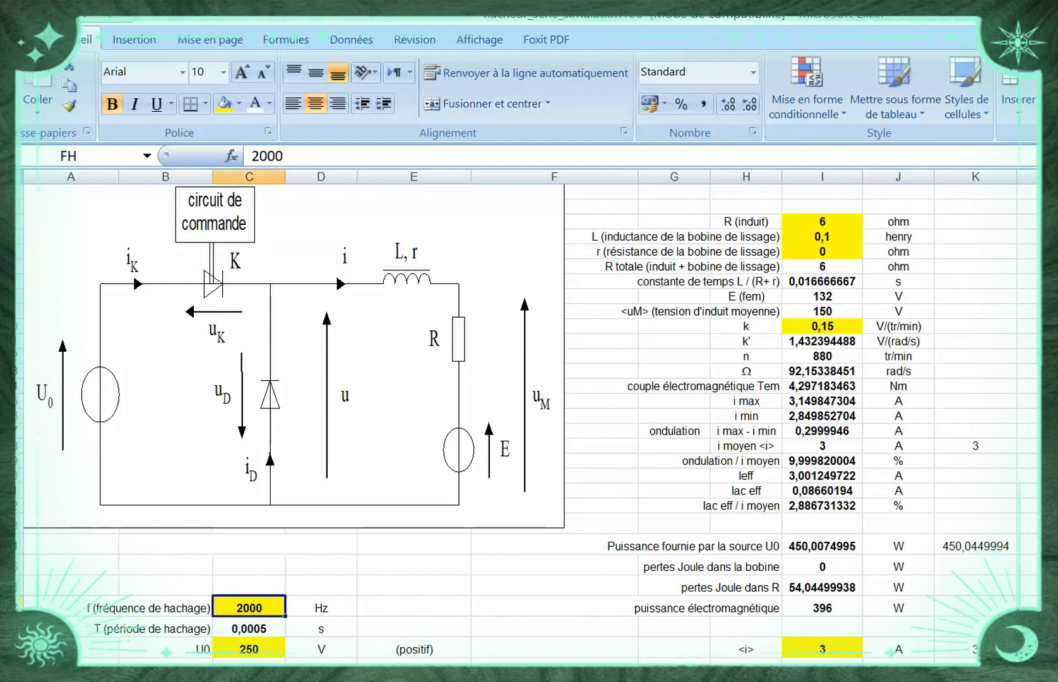
{"action": "scroll", "coordinate": [529, 417], "scroll_direction": "down", "scroll_amount": 2}
{"action": "scroll", "coordinate": [529, 423], "scroll_direction": "down", "scroll_amount": 15}
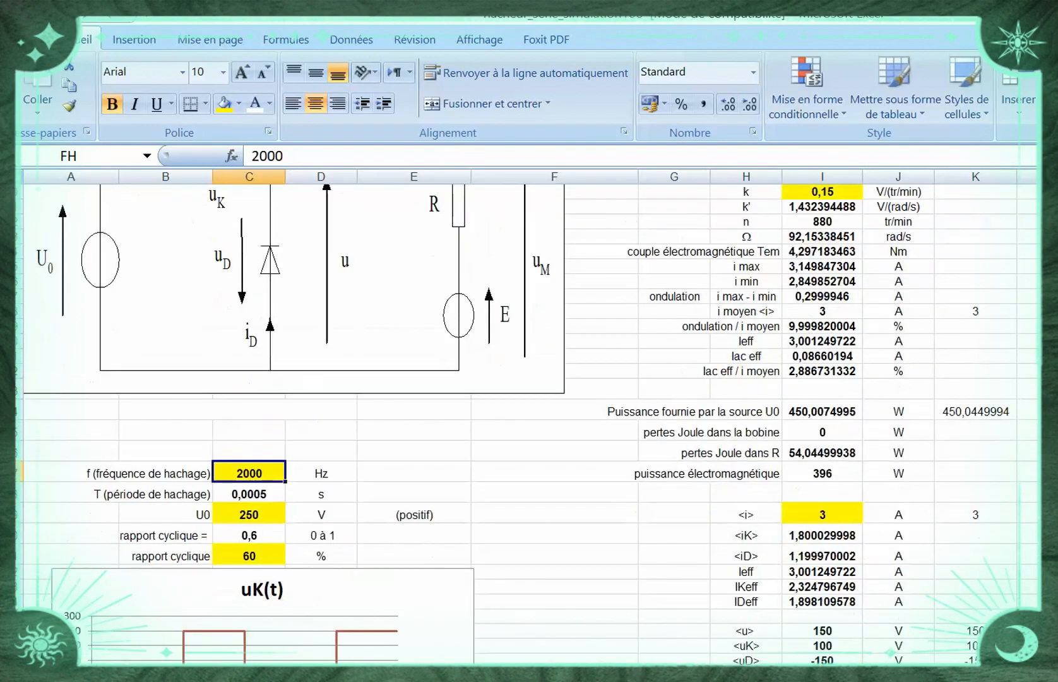
{"action": "scroll", "coordinate": [529, 423], "scroll_direction": "down", "scroll_amount": 7}
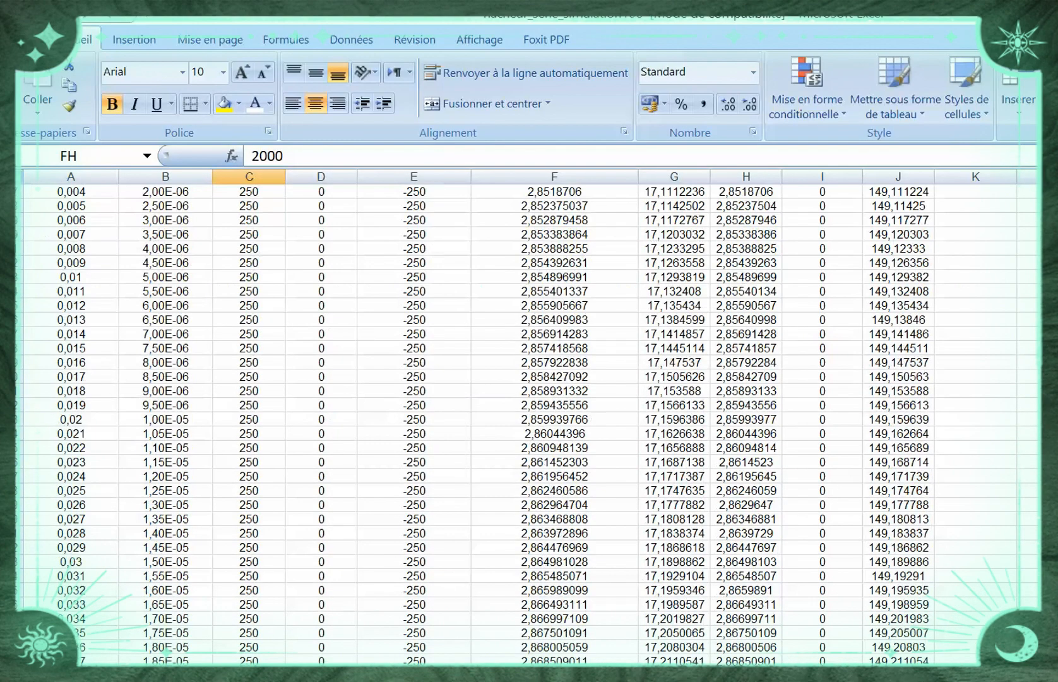
{"action": "scroll", "coordinate": [529, 423], "scroll_direction": "up", "scroll_amount": 9}
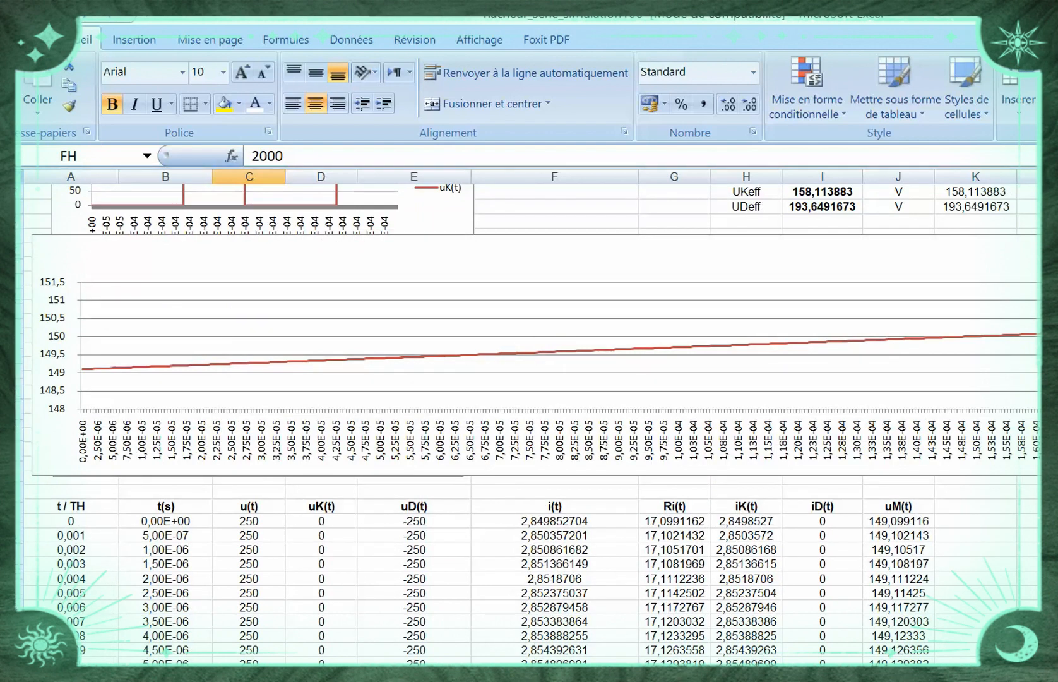
{"action": "scroll", "coordinate": [529, 423], "scroll_direction": "up", "scroll_amount": 9}
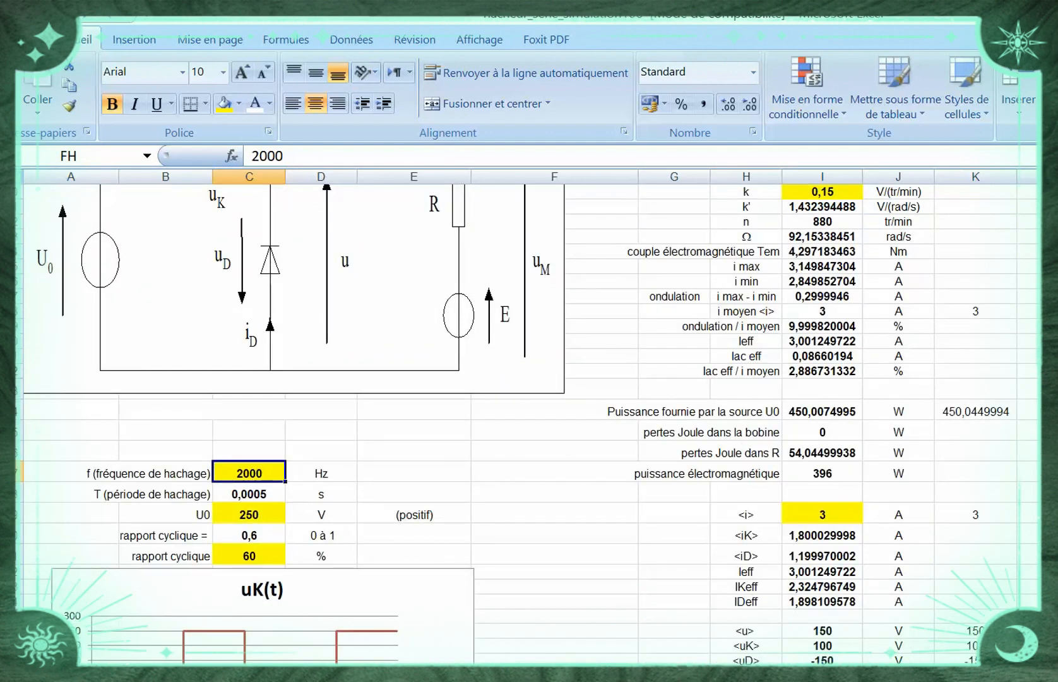
Select the results block R62:V63 containing T1, T2, MOY, T and f beneath the uM(t) chart
{"action": "scroll", "coordinate": [529, 423], "scroll_direction": "down", "scroll_amount": 12}
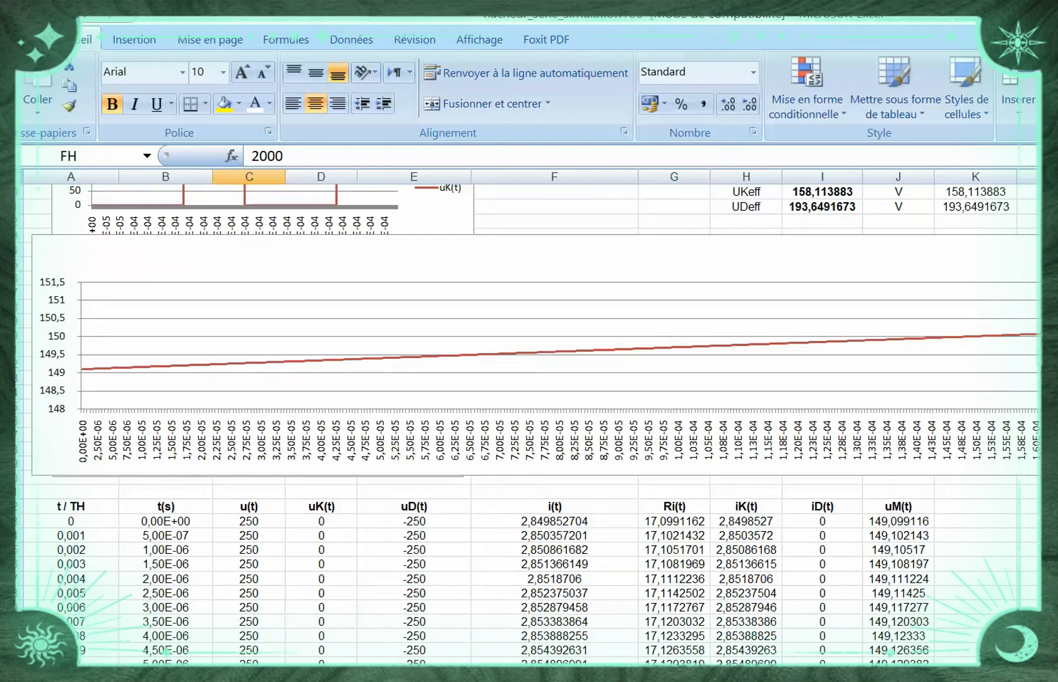
{"action": "scroll", "coordinate": [529, 423], "scroll_direction": "right", "scroll_amount": 10}
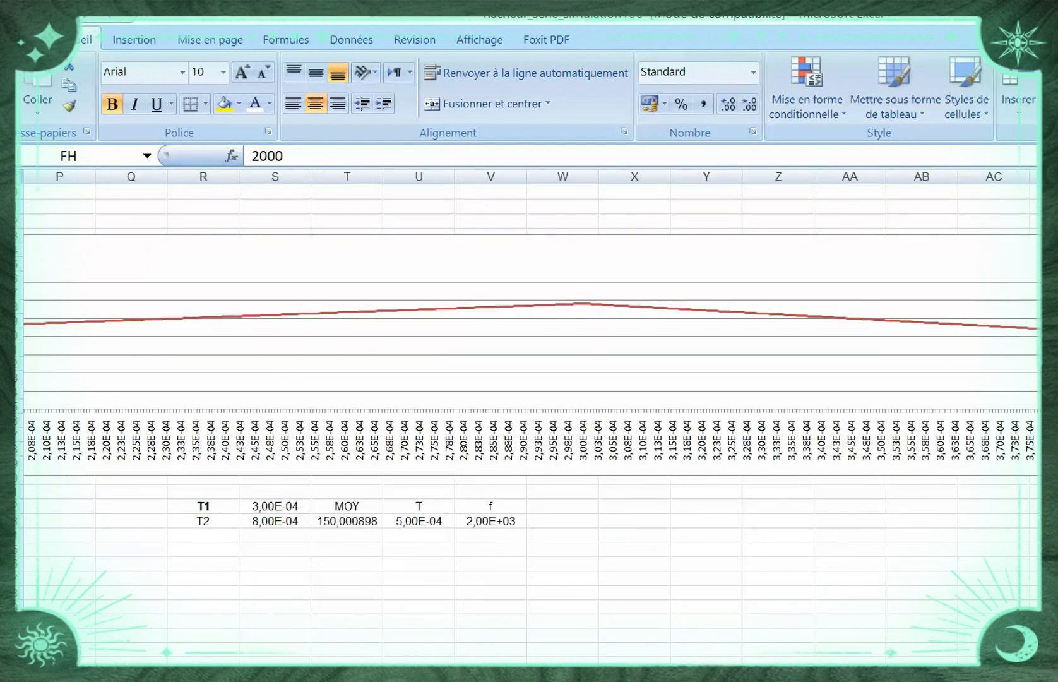
{"action": "left_click_drag", "start_coordinate": [203, 506], "coordinate": [491, 521]}
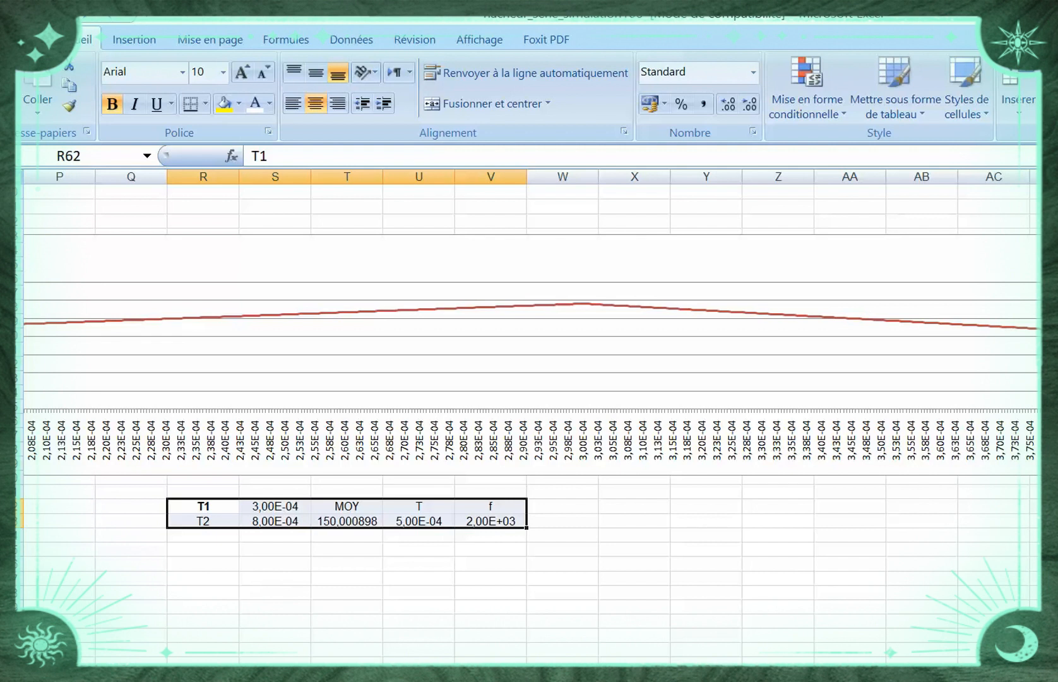
Copy the results block R62:V63 and narrow the uM(t) chart to about the width of the uK(t) chart
{"action": "key", "text": "ctrl+c"}
{"action": "scroll", "coordinate": [529, 416], "scroll_direction": "left", "scroll_amount": 15}
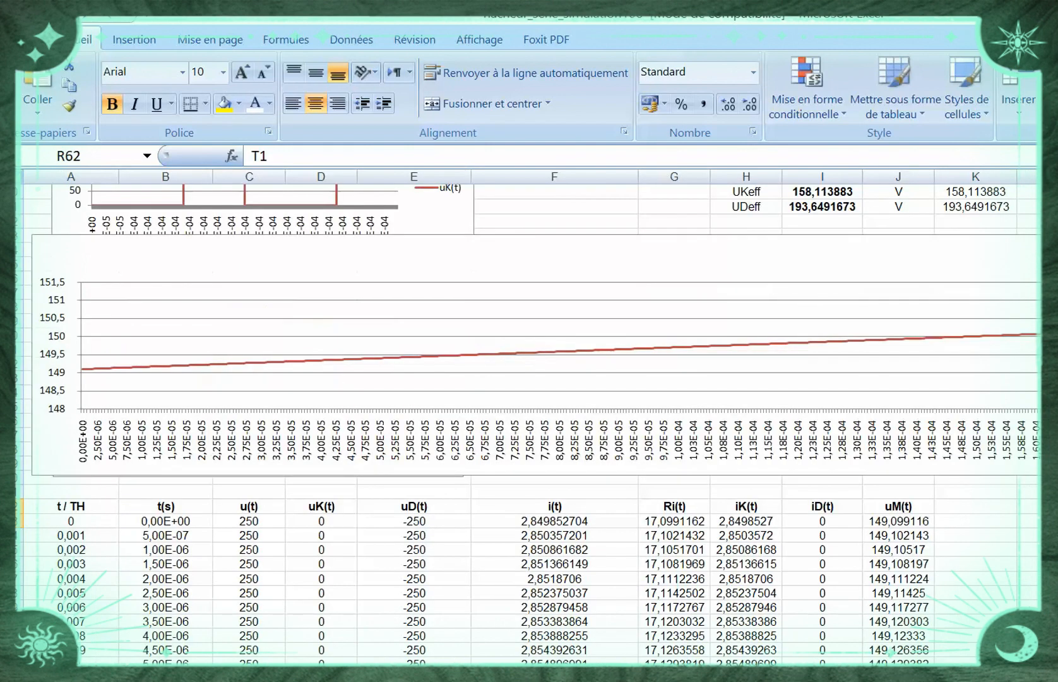
{"action": "scroll", "coordinate": [529, 417], "scroll_direction": "down", "scroll_amount": 1}
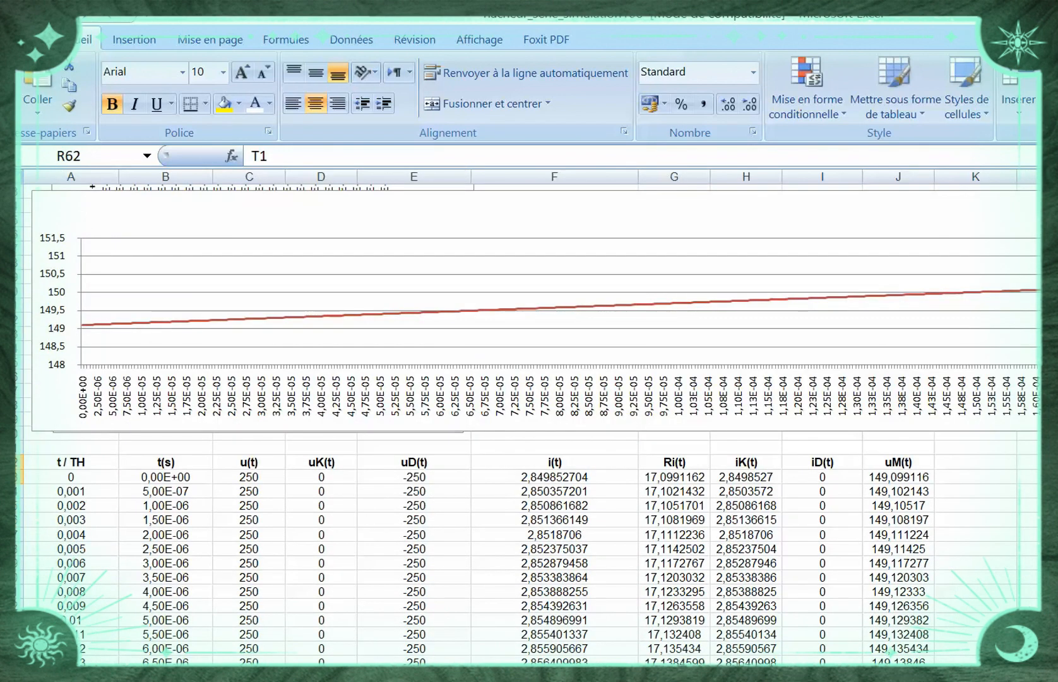
{"action": "left_click", "coordinate": [529, 338]}
{"action": "scroll", "coordinate": [529, 424], "scroll_direction": "down", "scroll_amount": 7}
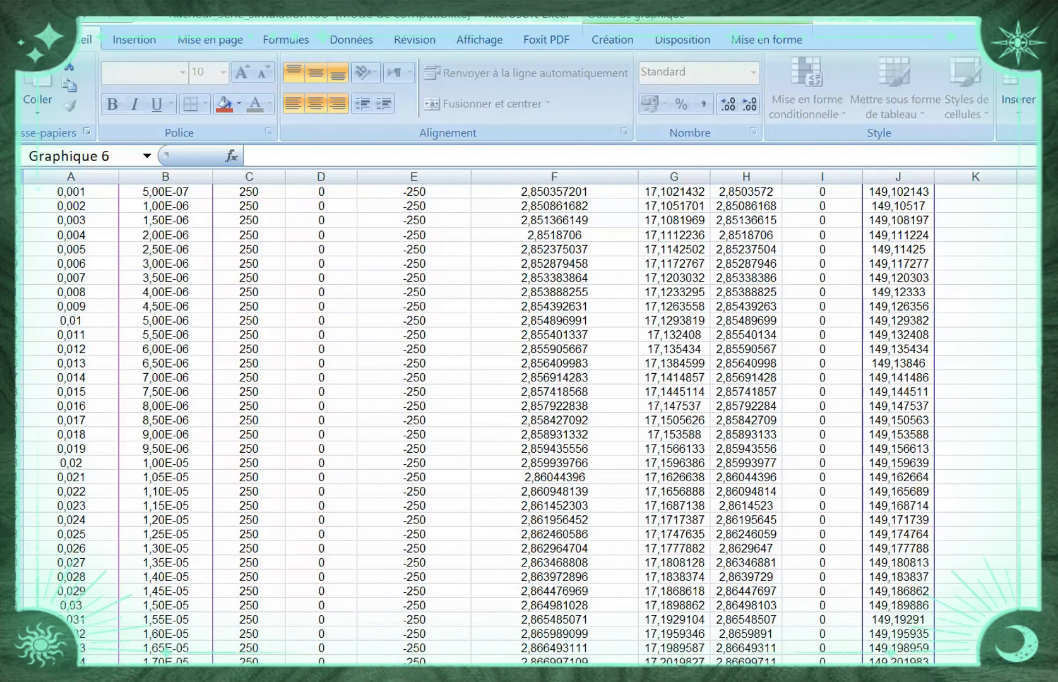
{"action": "scroll", "coordinate": [529, 416], "scroll_direction": "down", "scroll_amount": 5}
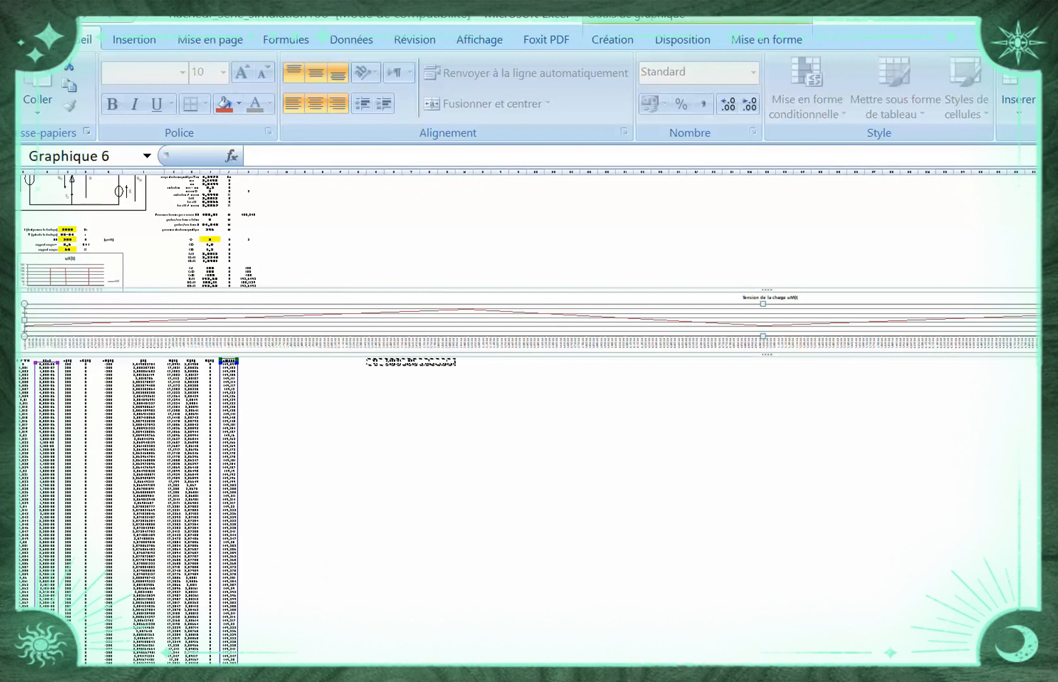
{"action": "scroll", "coordinate": [529, 417], "scroll_direction": "right", "scroll_amount": 3}
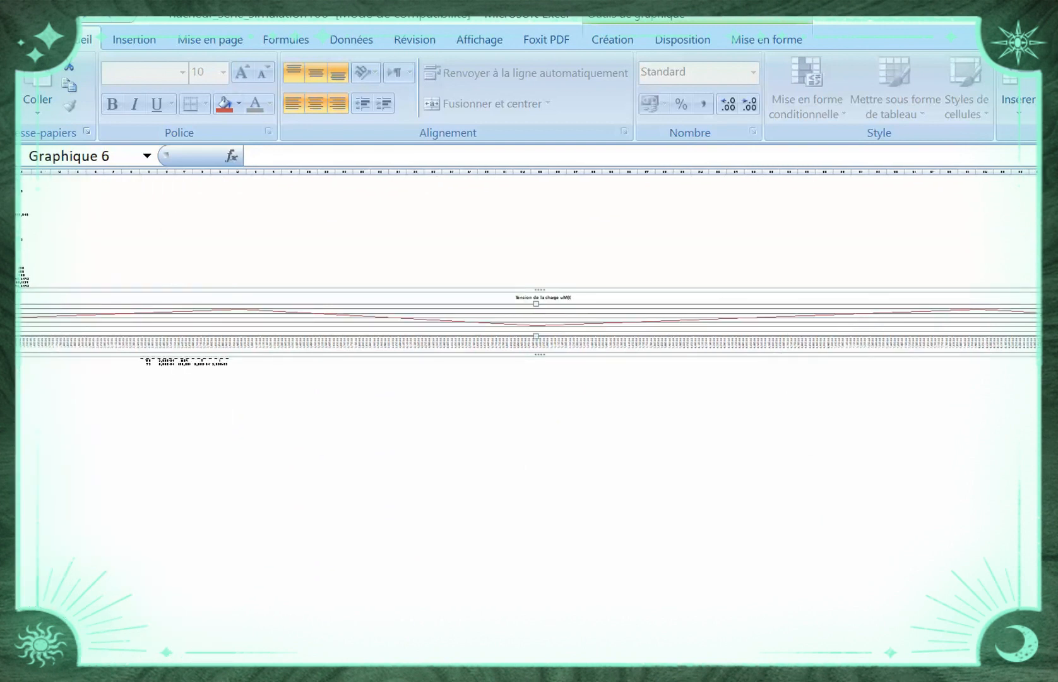
{"action": "left_click_drag", "start_coordinate": [1048, 323], "coordinate": [187, 322]}
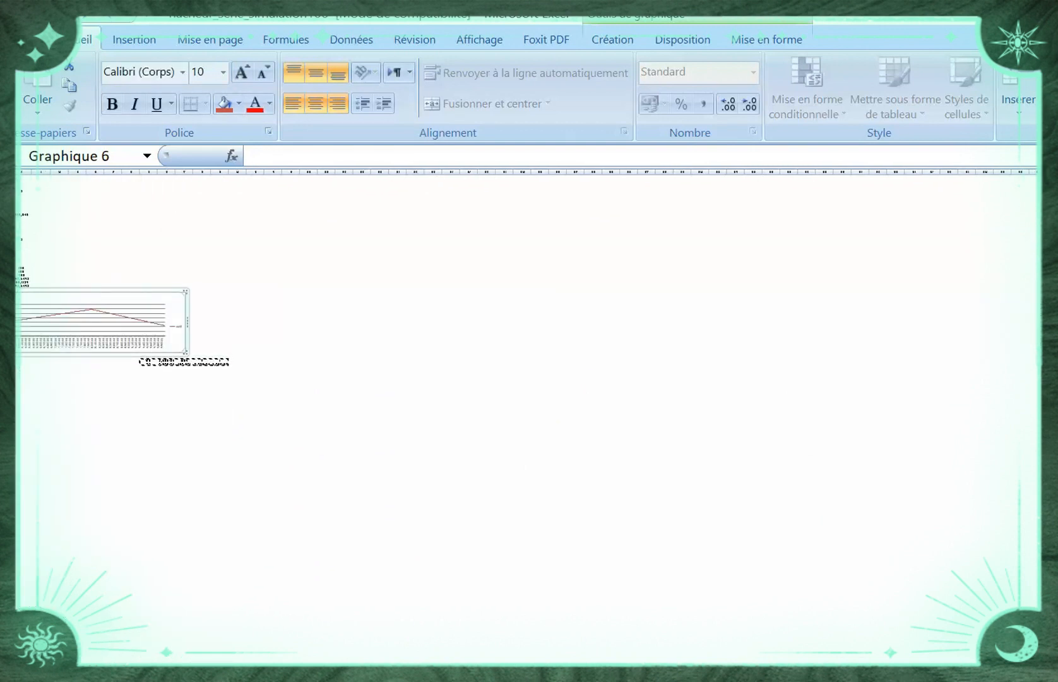
{"action": "scroll", "coordinate": [529, 416], "scroll_direction": "left", "scroll_amount": 3}
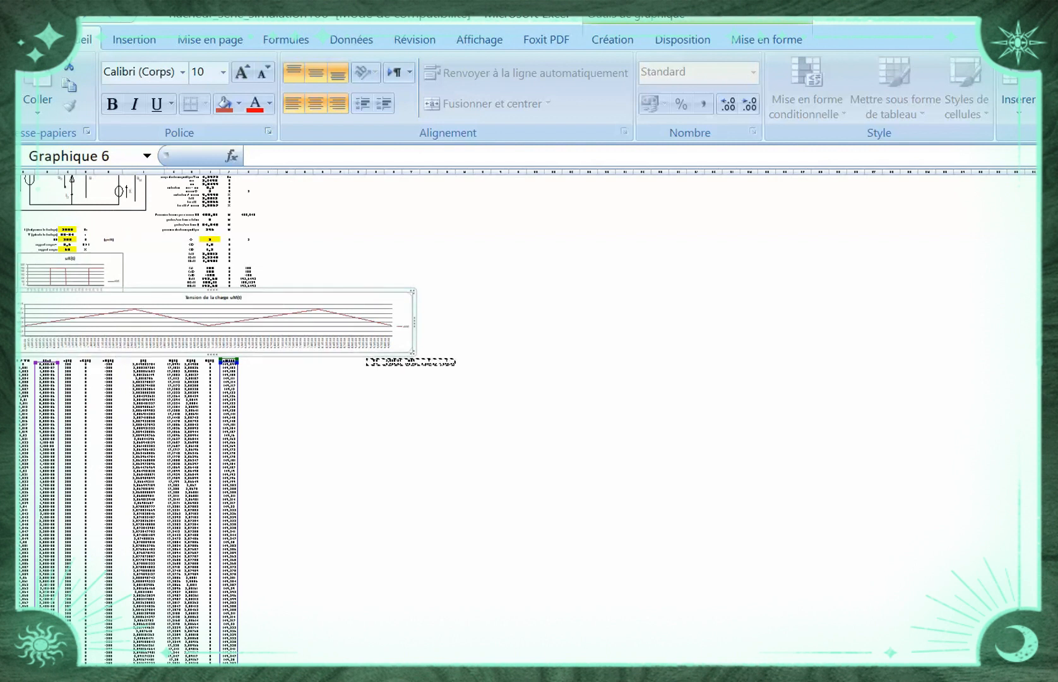
{"action": "left_click_drag", "start_coordinate": [414, 321], "coordinate": [124, 322]}
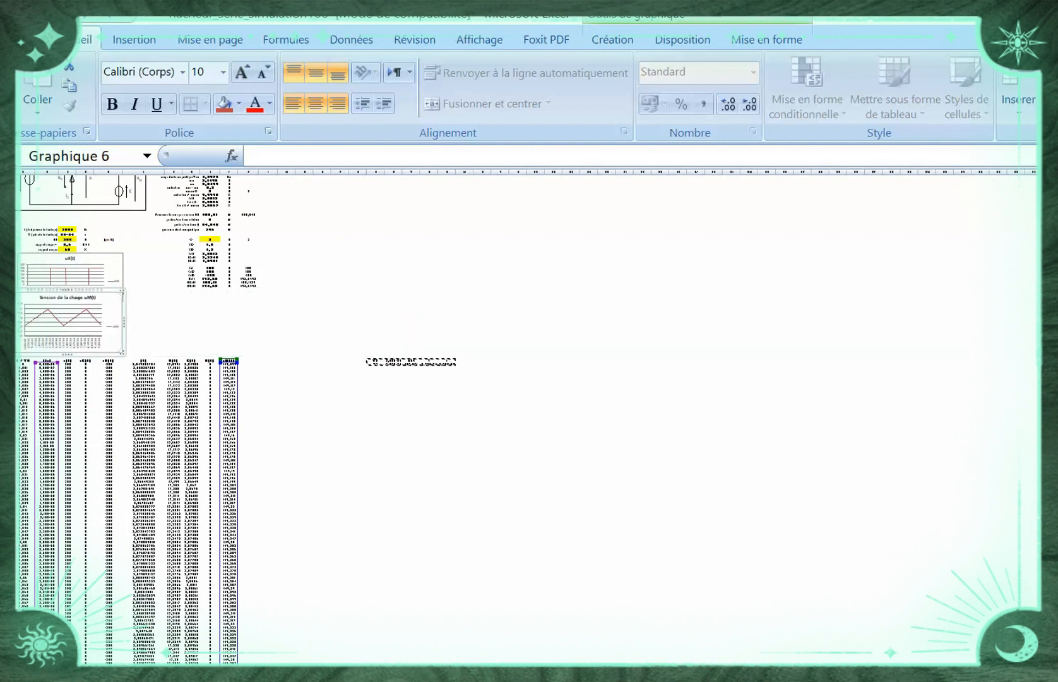
Reduce the height of the uM(t) chart from its upper edge so it no longer overlaps the uK(t) chart
{"action": "scroll", "coordinate": [530, 417], "scroll_direction": "up", "scroll_amount": 4}
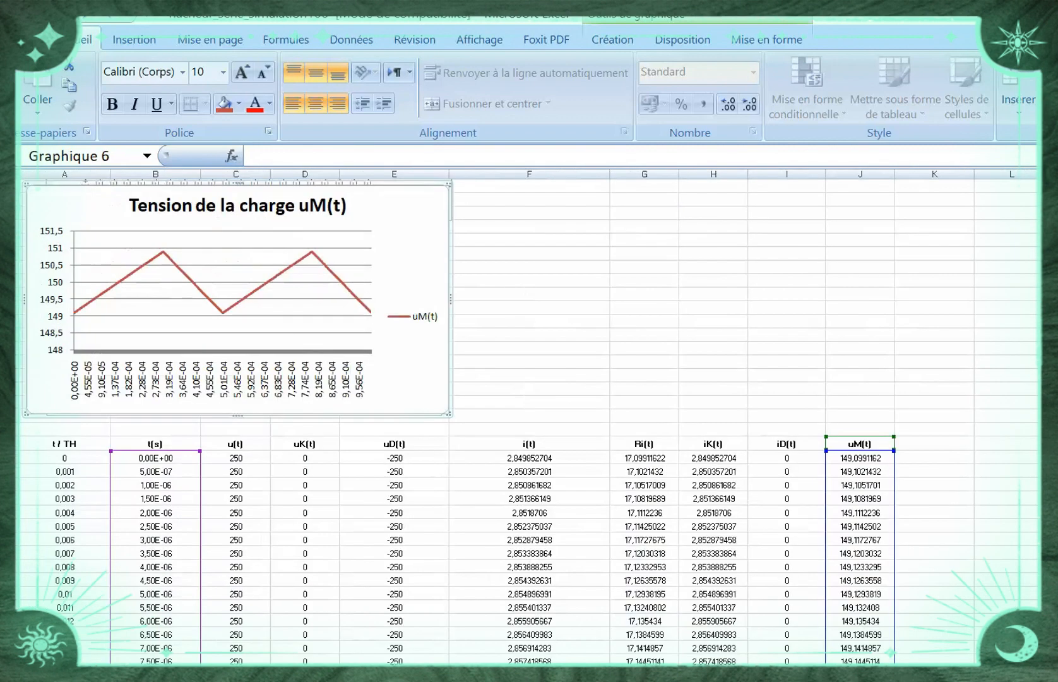
{"action": "scroll", "coordinate": [420, 340], "scroll_direction": "up", "scroll_amount": 4}
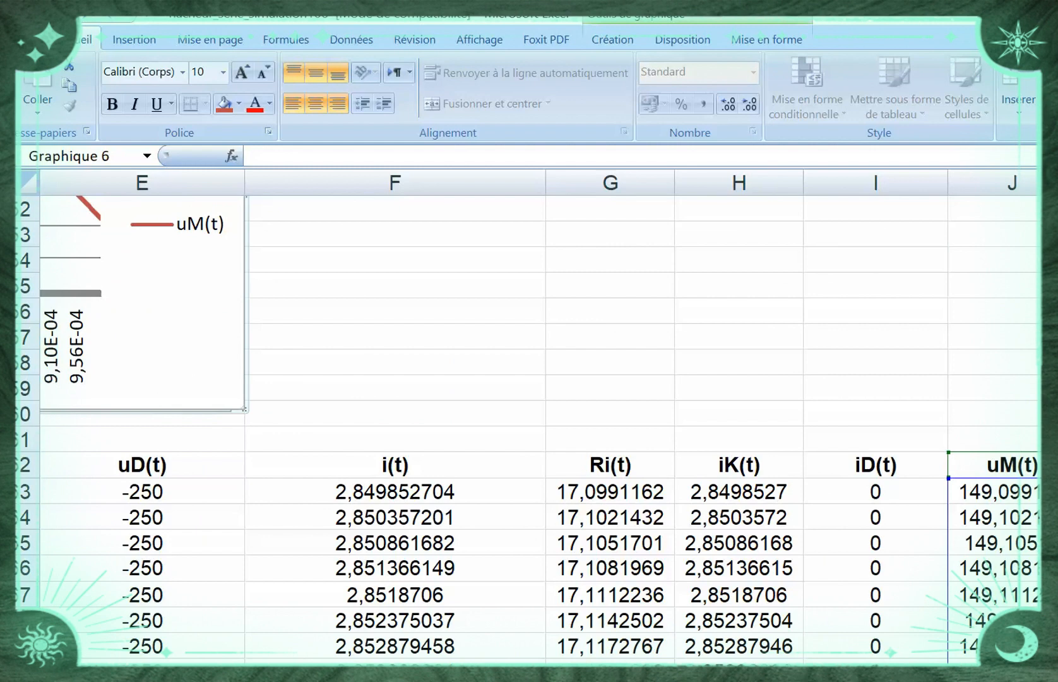
{"action": "scroll", "coordinate": [529, 417], "scroll_direction": "left", "scroll_amount": 4}
{"action": "scroll", "coordinate": [529, 417], "scroll_direction": "up", "scroll_amount": 7}
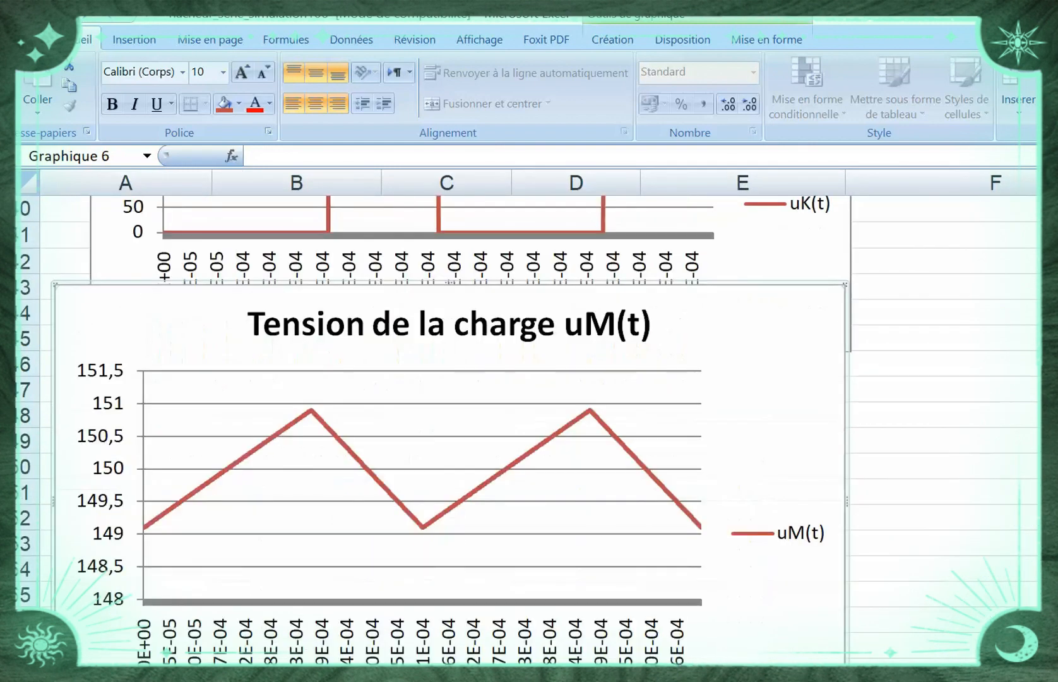
{"action": "scroll", "coordinate": [529, 417], "scroll_direction": "down", "scroll_amount": 3}
{"action": "scroll", "coordinate": [529, 416], "scroll_direction": "down", "scroll_amount": 1}
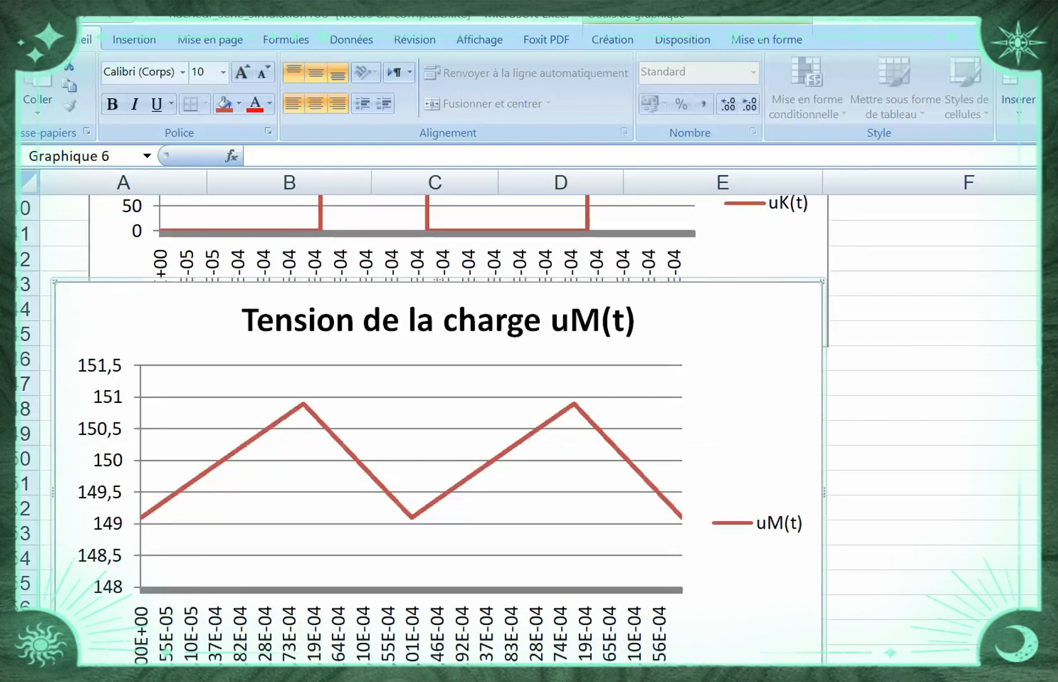
{"action": "scroll", "coordinate": [529, 417], "scroll_direction": "down", "scroll_amount": 1}
{"action": "scroll", "coordinate": [529, 417], "scroll_direction": "down", "scroll_amount": 1}
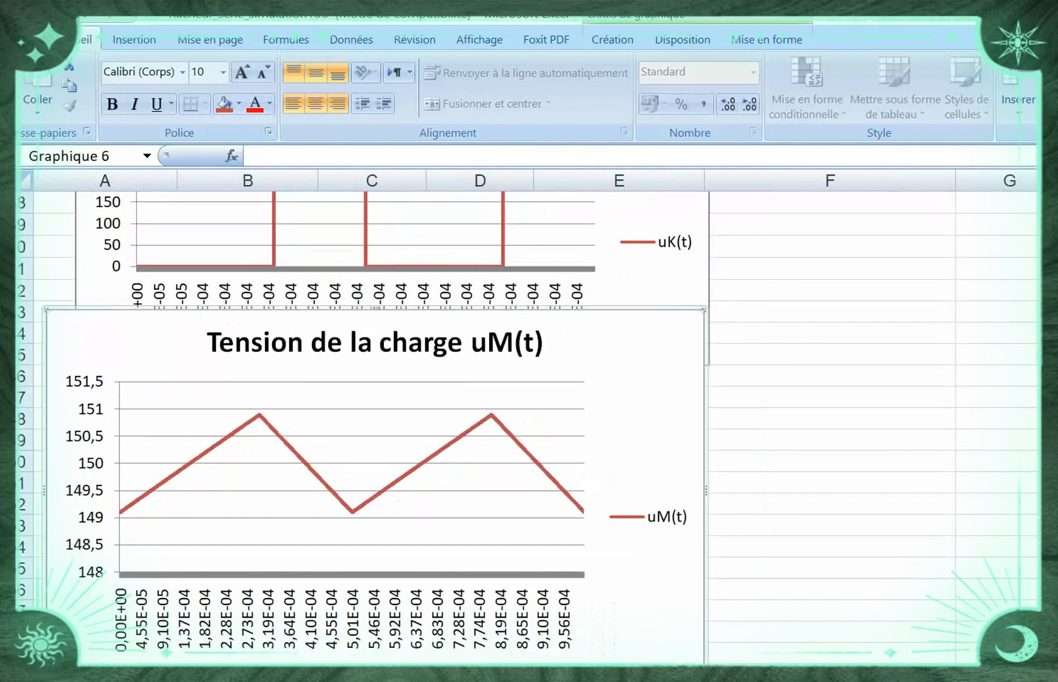
{"action": "scroll", "coordinate": [529, 417], "scroll_direction": "down", "scroll_amount": 1}
{"action": "scroll", "coordinate": [529, 417], "scroll_direction": "down", "scroll_amount": 1}
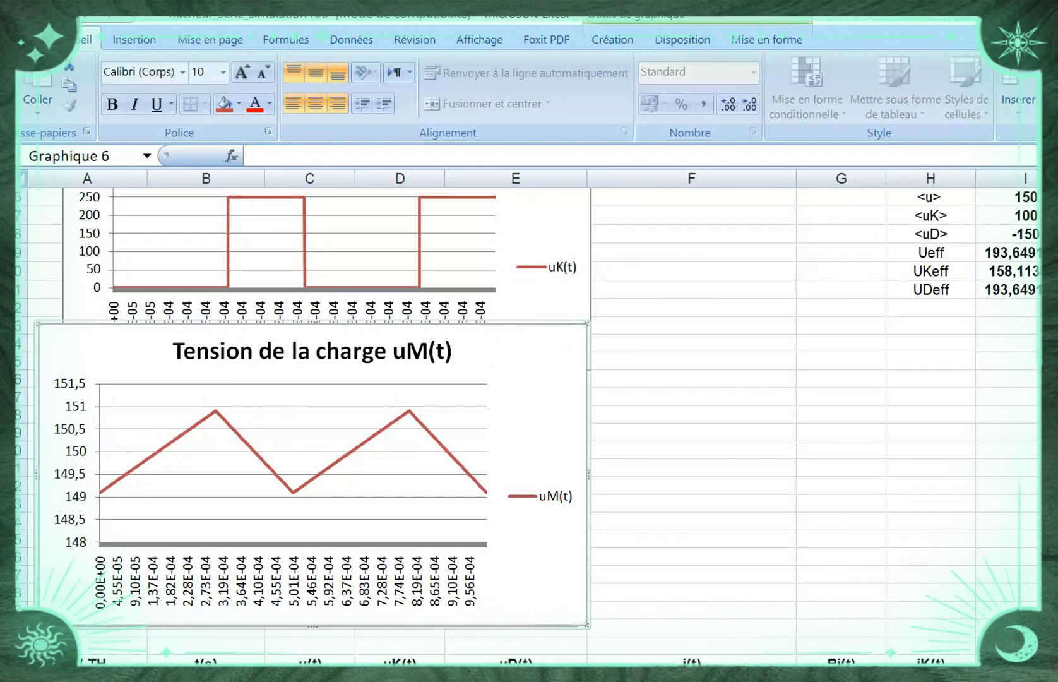
{"action": "scroll", "coordinate": [529, 416], "scroll_direction": "down", "scroll_amount": 2}
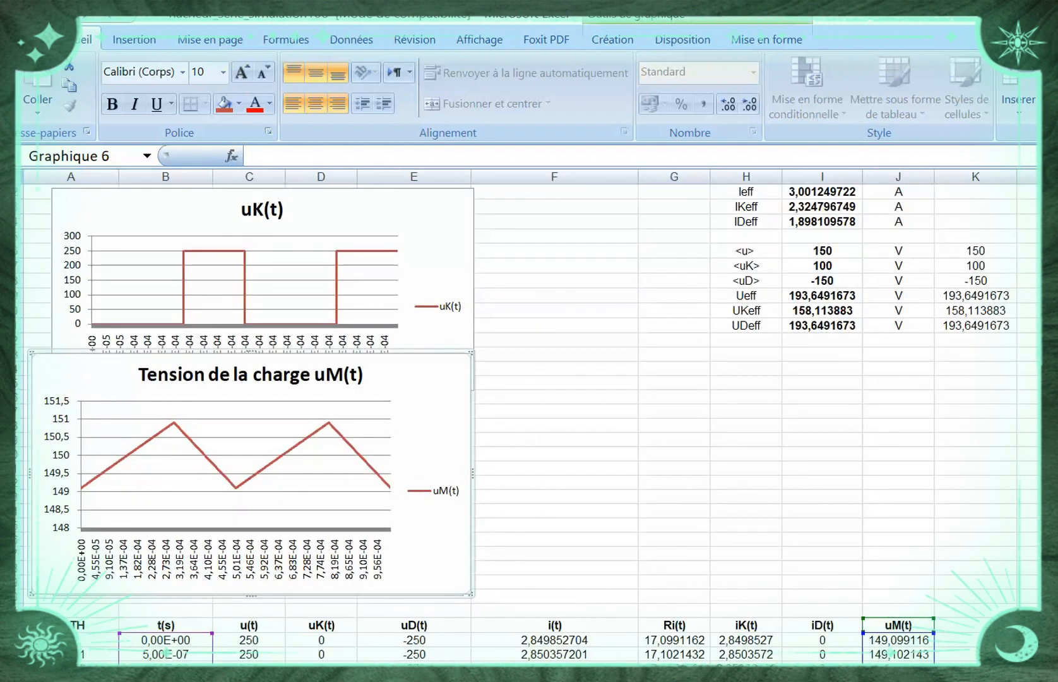
{"action": "left_click_drag", "start_coordinate": [252, 351], "coordinate": [251, 403]}
Paste the copied results block at G47 beside the uM(t) chart and apply all borders to G47:K48
{"action": "left_click", "coordinate": [675, 411]}
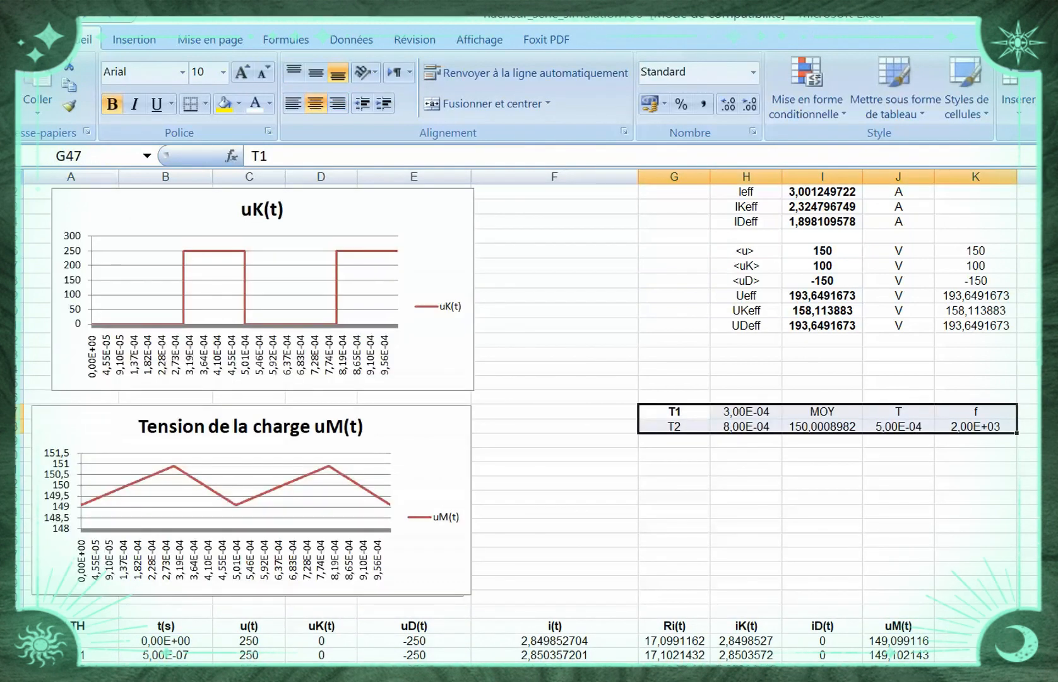
{"action": "left_click", "coordinate": [898, 497]}
{"action": "left_click_drag", "start_coordinate": [675, 412], "coordinate": [976, 427]}
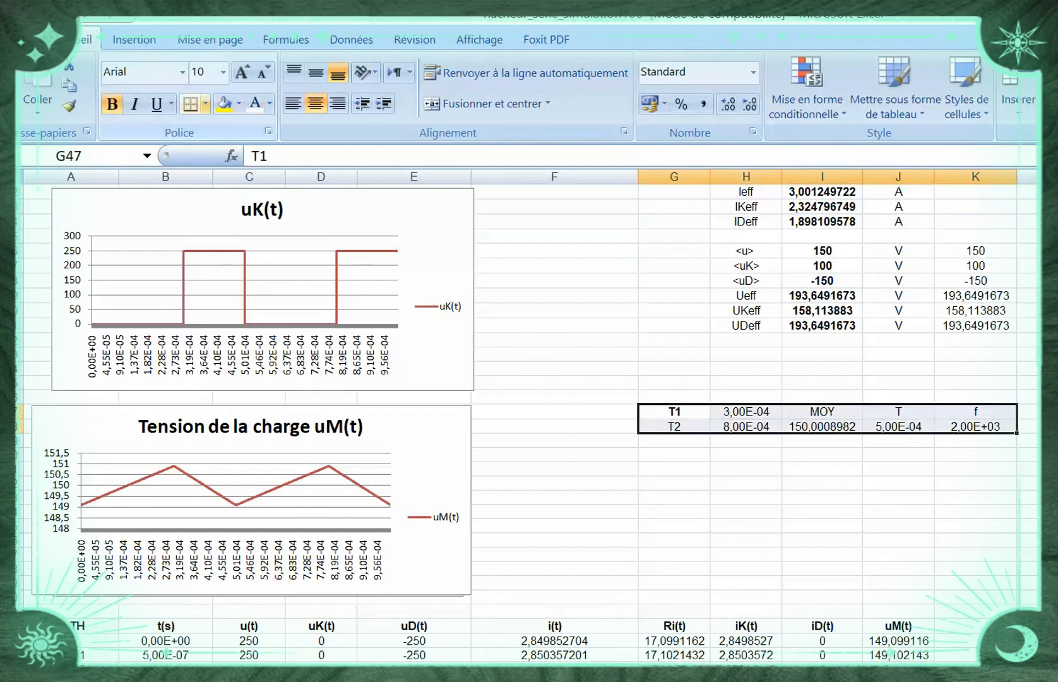
{"action": "left_click", "coordinate": [205, 104]}
{"action": "left_click", "coordinate": [259, 267]}
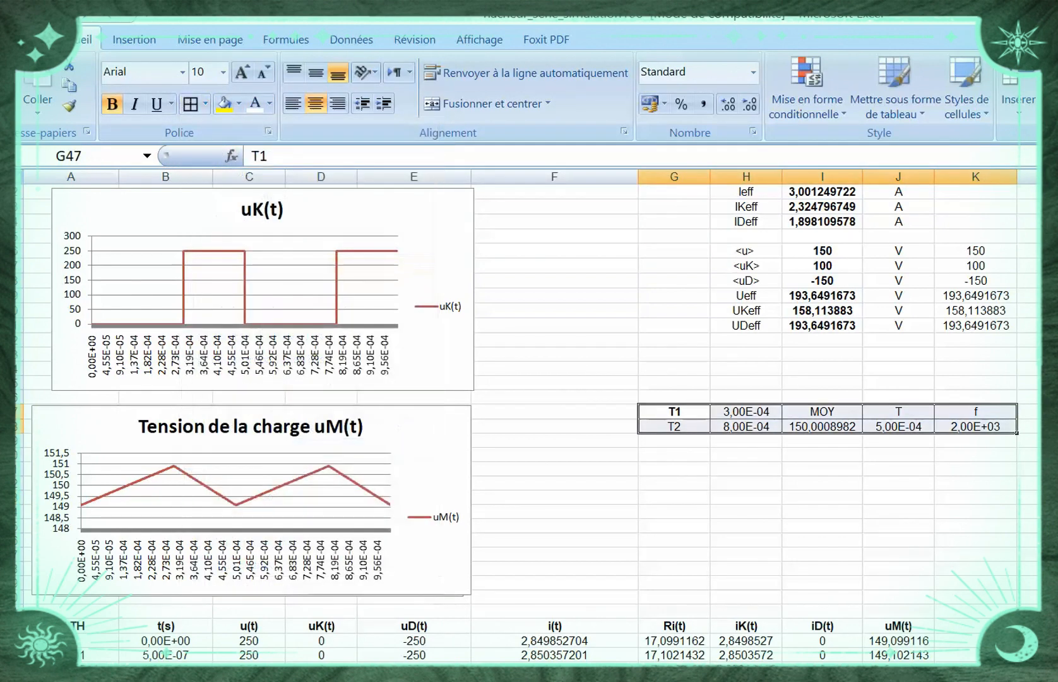
{"action": "left_click", "coordinate": [821, 497]}
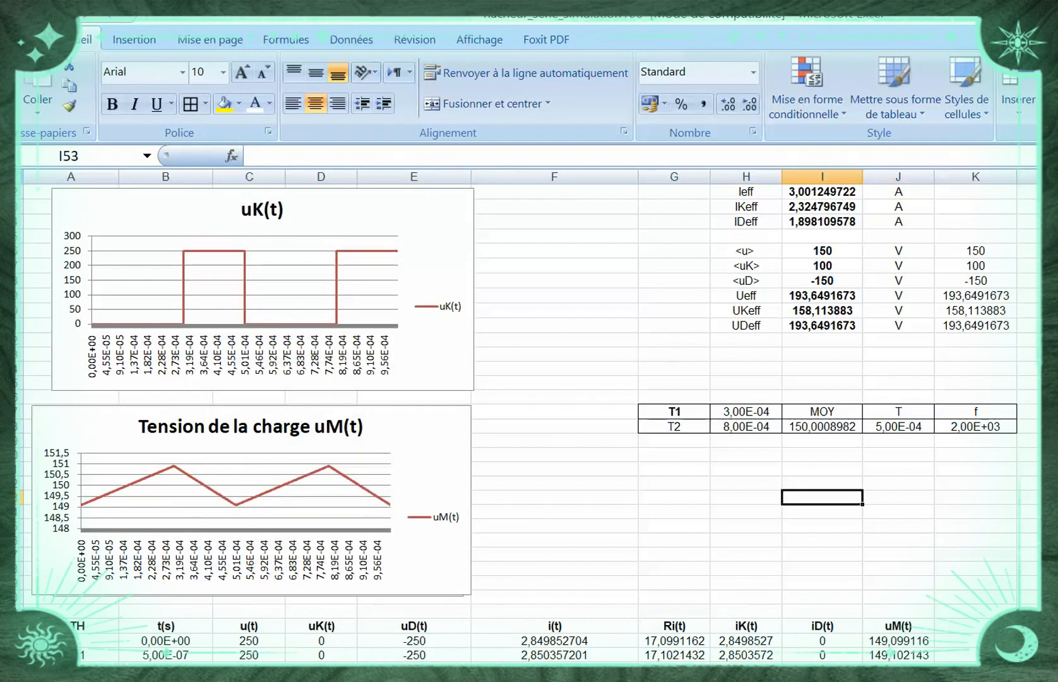
Change the period label in cell J47 to T(Période)
{"action": "left_click", "coordinate": [932, 415]}
{"action": "type", "text": "T("}
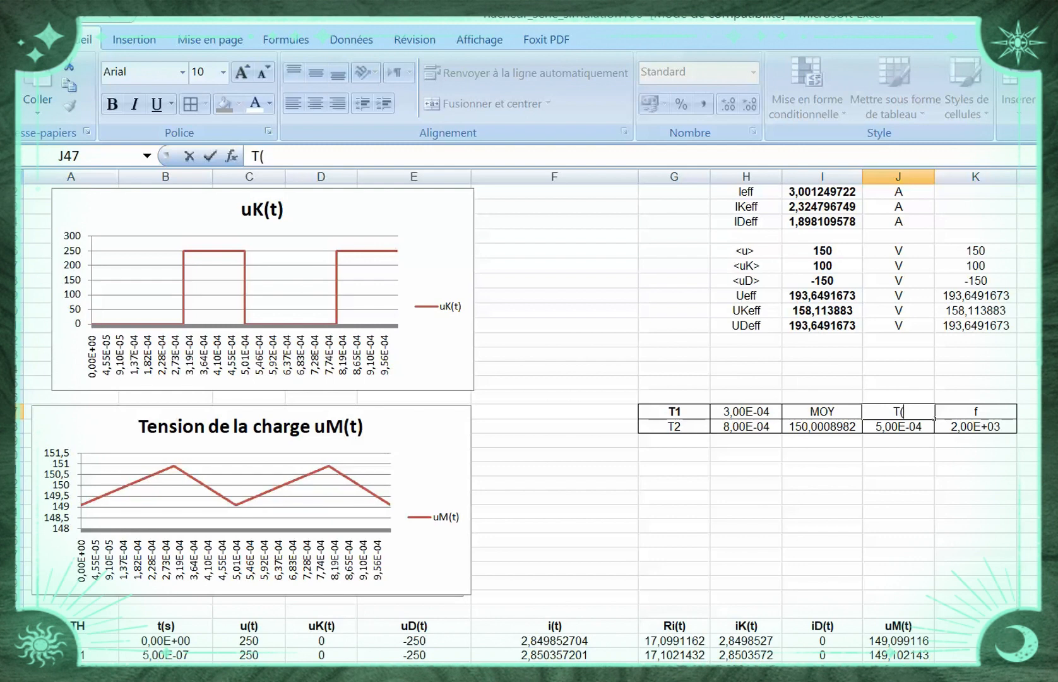
{"action": "type", "text": "Périodeà"}
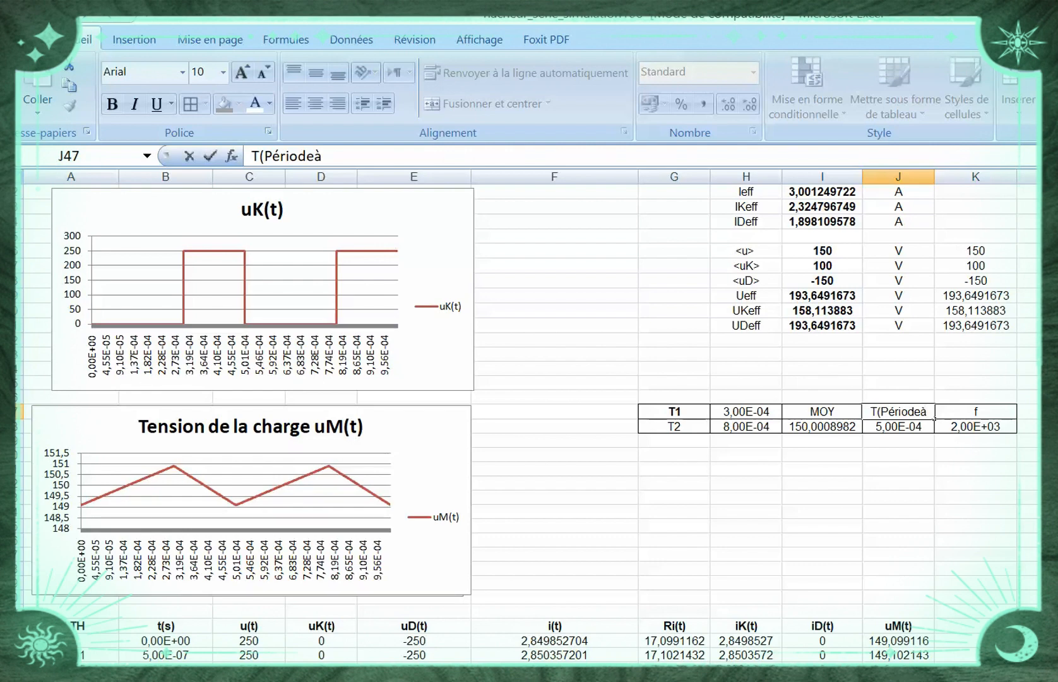
{"action": "key", "text": "BackSpace"}
{"action": "type", "text": "0"}
{"action": "key", "text": "BackSpace"}
{"action": "type", "text": ")"}
{"action": "key", "text": "Tab"}
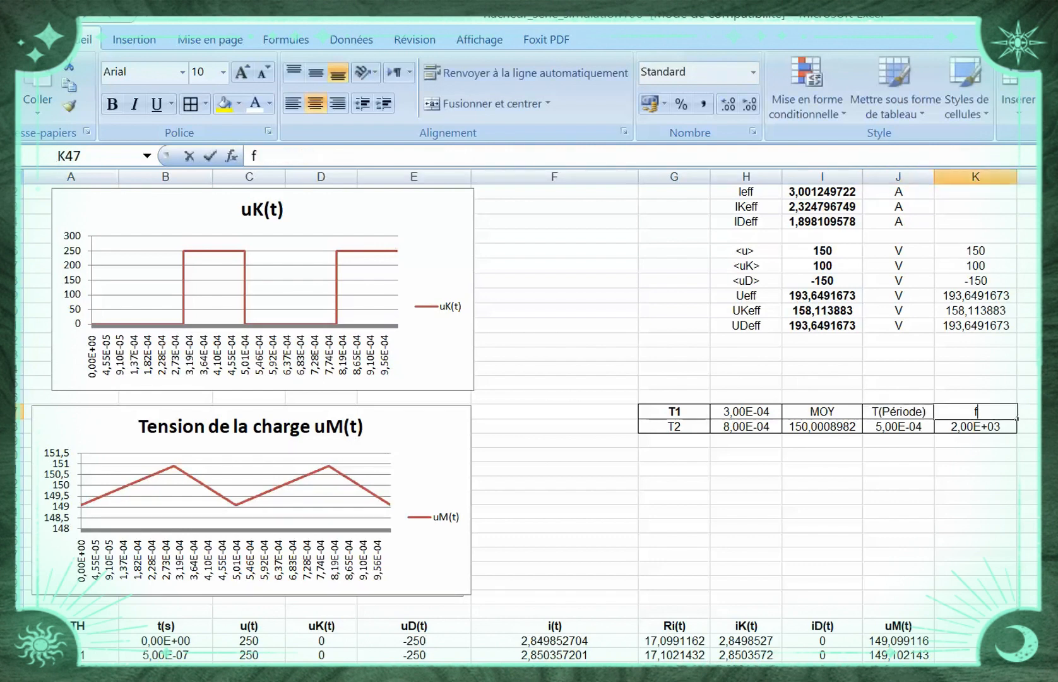
Change the frequency label in cell K47 to f(Fréquence)
{"action": "type", "text": "f("}
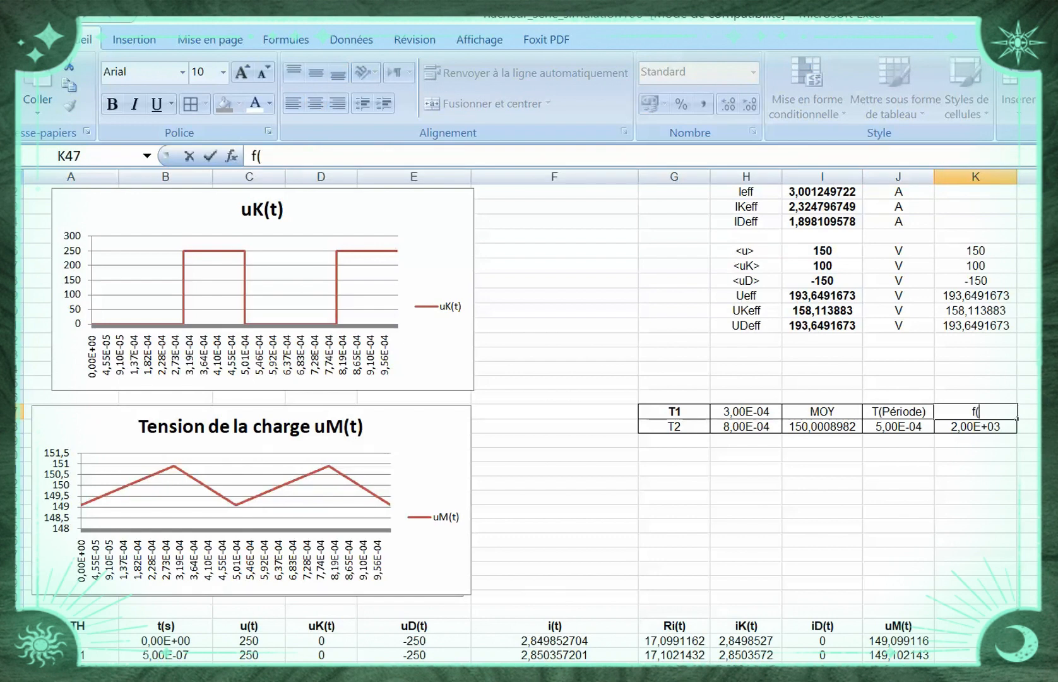
{"action": "type", "text": "Fréquence"}
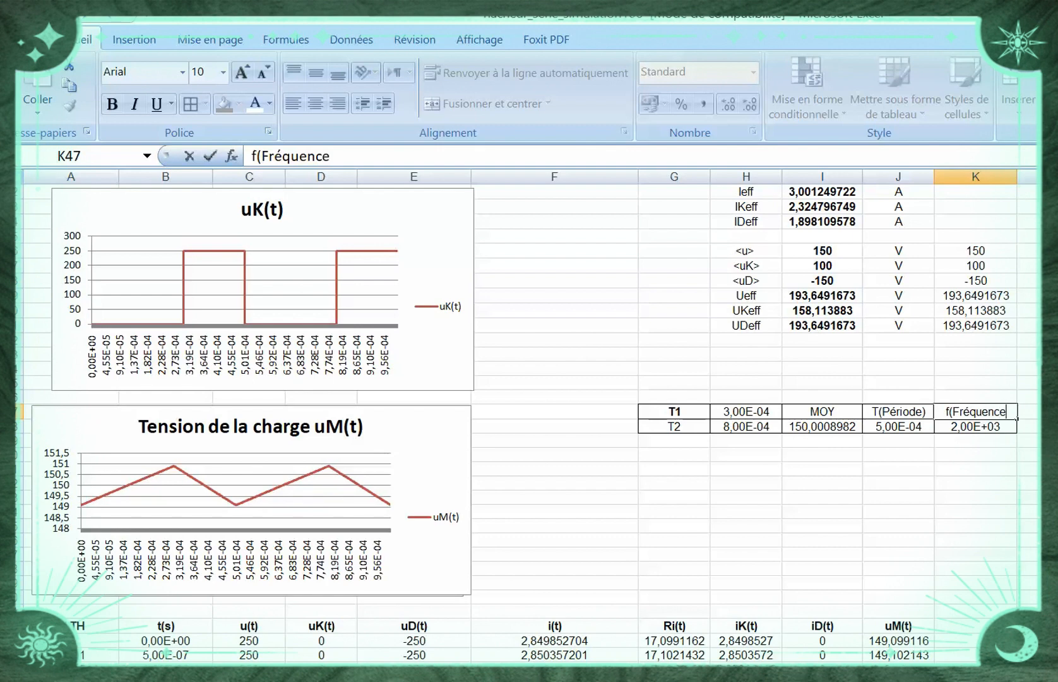
{"action": "type", "text": ")"}
Replace the MOY label in cell I47 with Tension Moyenne
{"action": "double_click", "coordinate": [839, 413]}
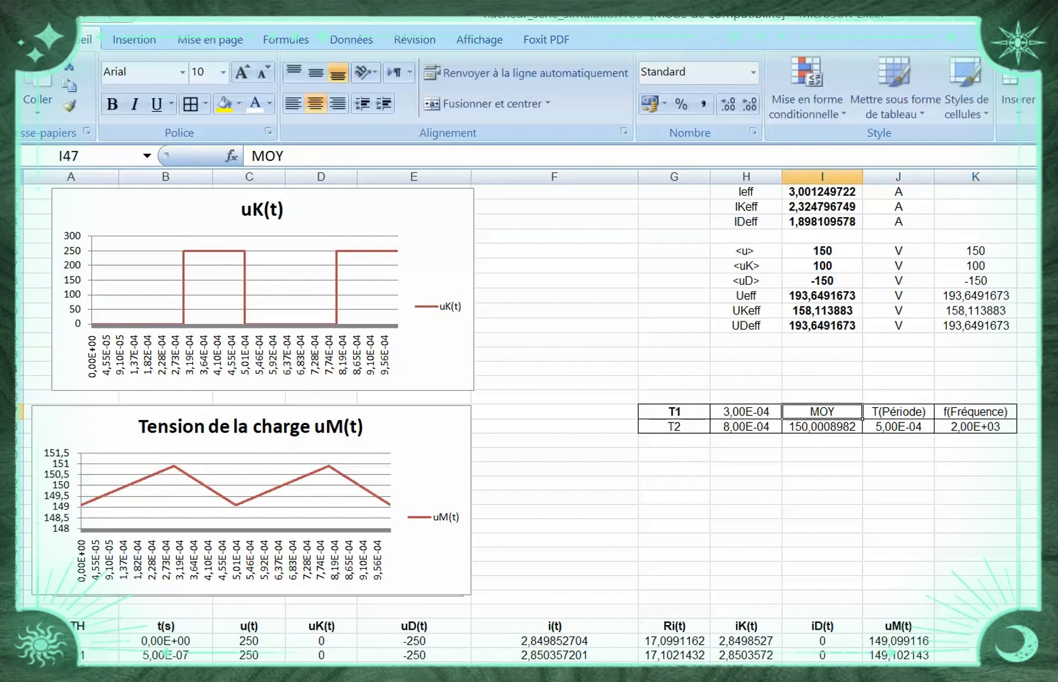
{"action": "left_click_drag", "start_coordinate": [837, 412], "coordinate": [797, 412]}
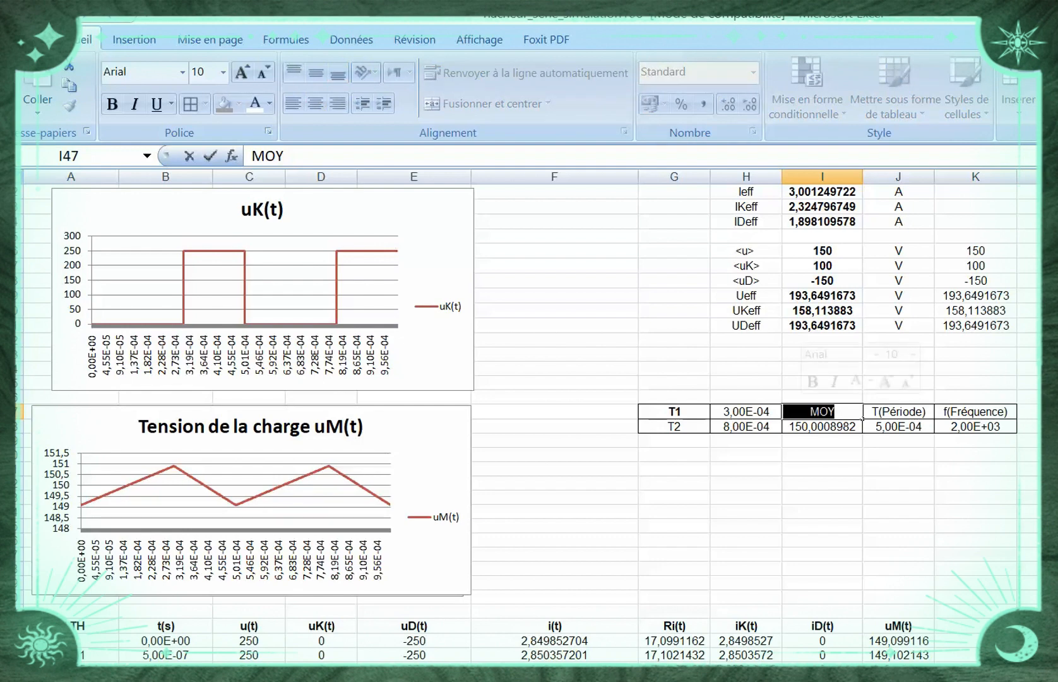
{"action": "type", "text": "Ten"}
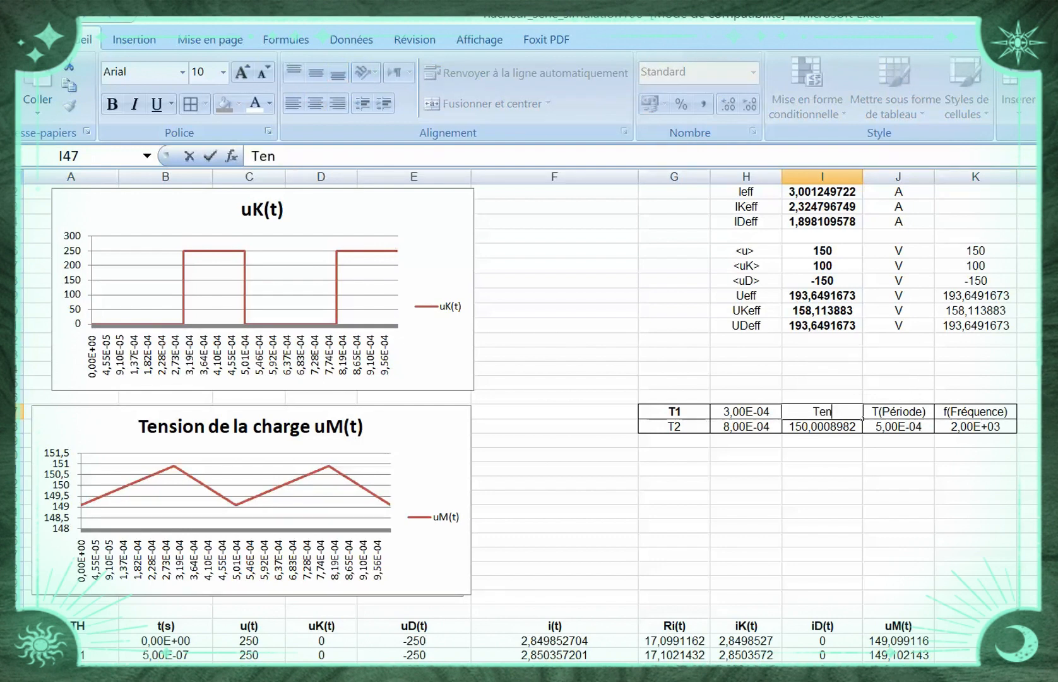
{"action": "type", "text": "sion Moyenne"}
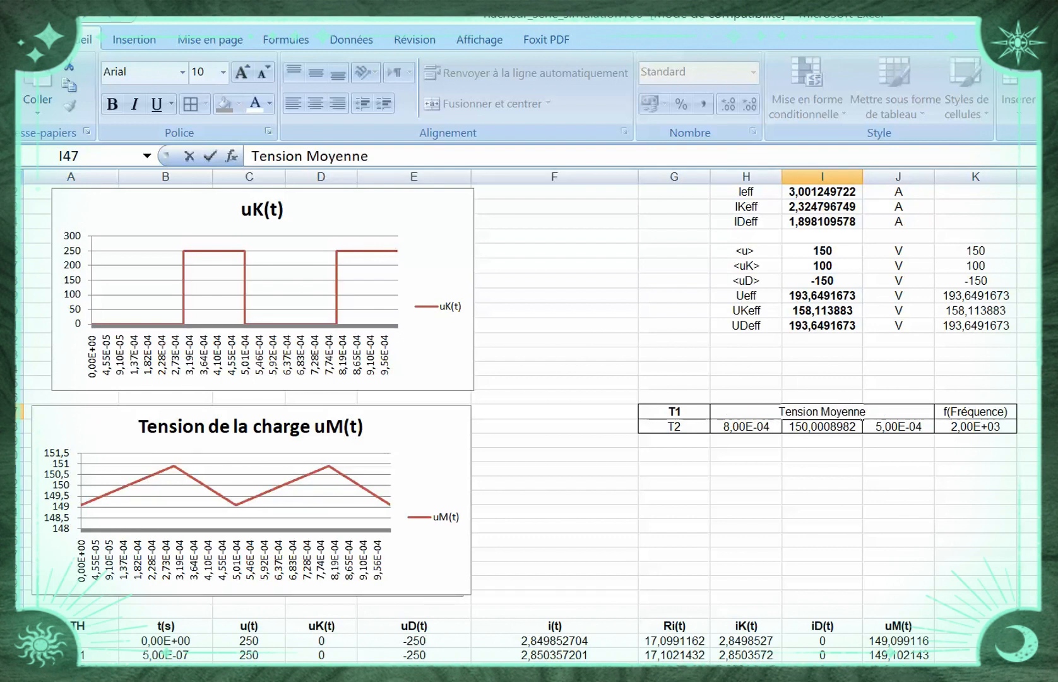
{"action": "left_click", "coordinate": [747, 483]}
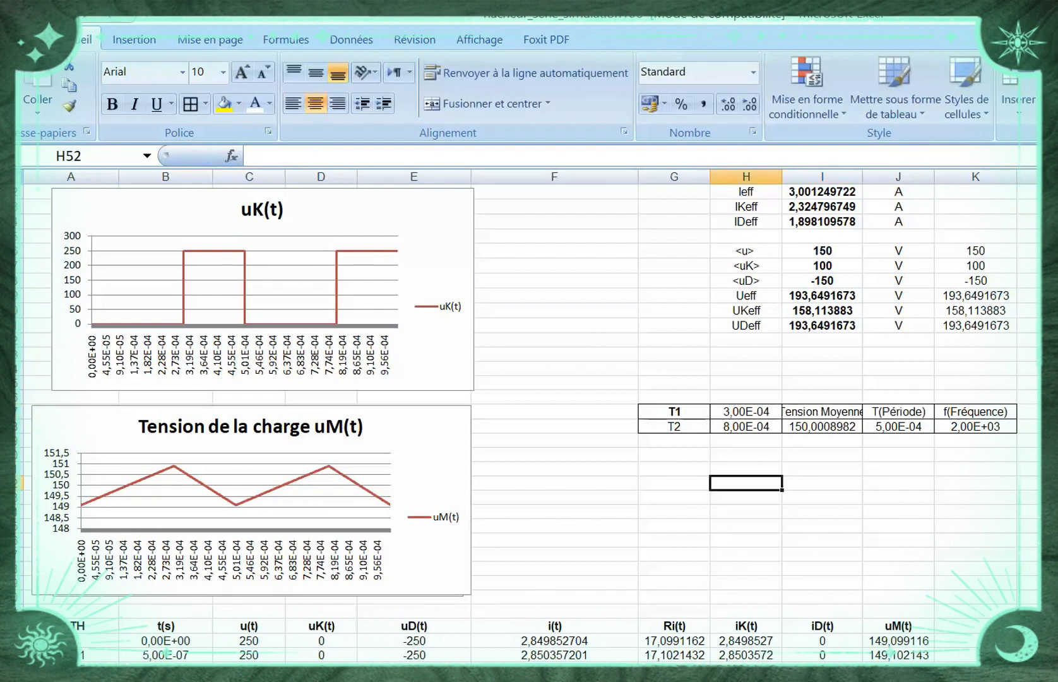
Make the T1 and T2 cells G47:H48 and the headings I47:K47 bold
{"action": "left_click_drag", "start_coordinate": [747, 411], "coordinate": [675, 427]}
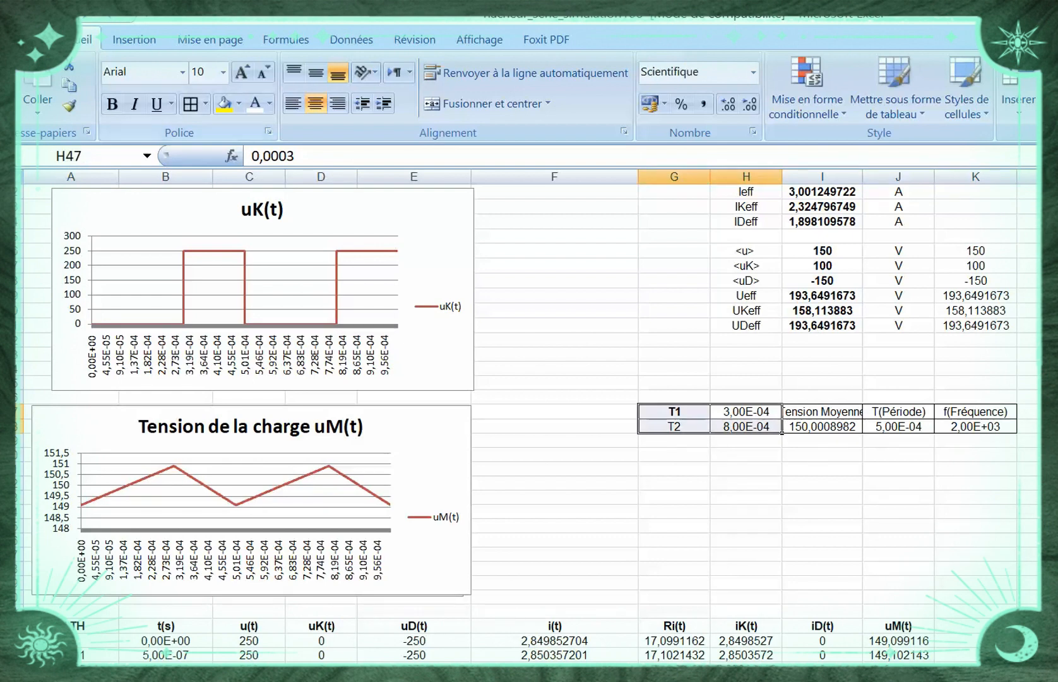
{"action": "left_click", "coordinate": [112, 104]}
{"action": "left_click", "coordinate": [898, 513]}
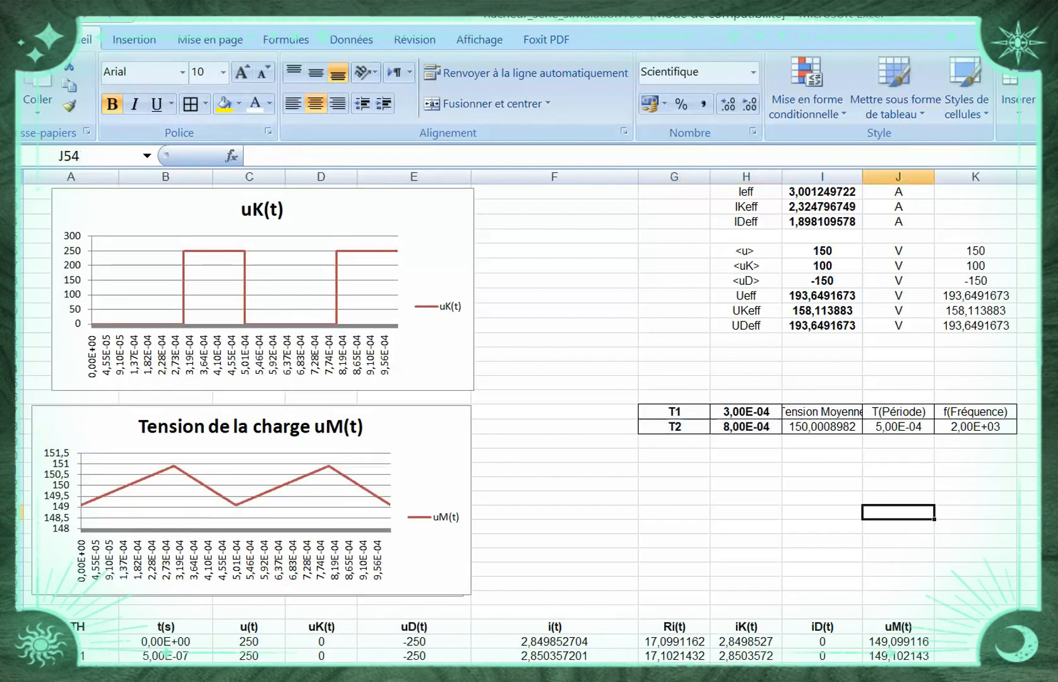
{"action": "left_click_drag", "start_coordinate": [822, 410], "coordinate": [1017, 418]}
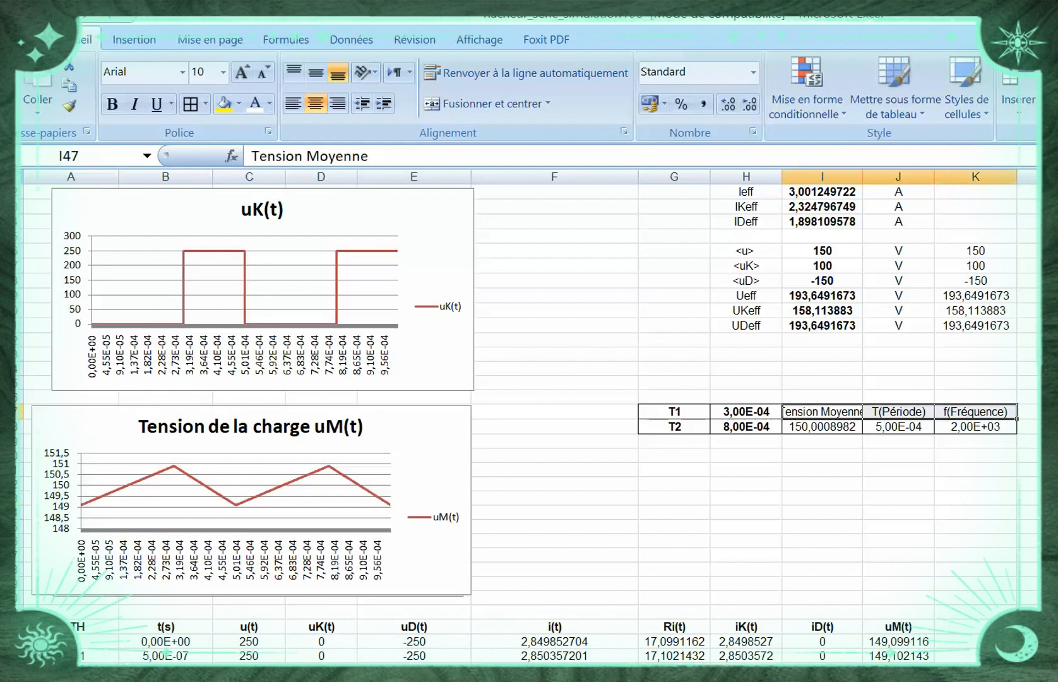
{"action": "left_click", "coordinate": [112, 104]}
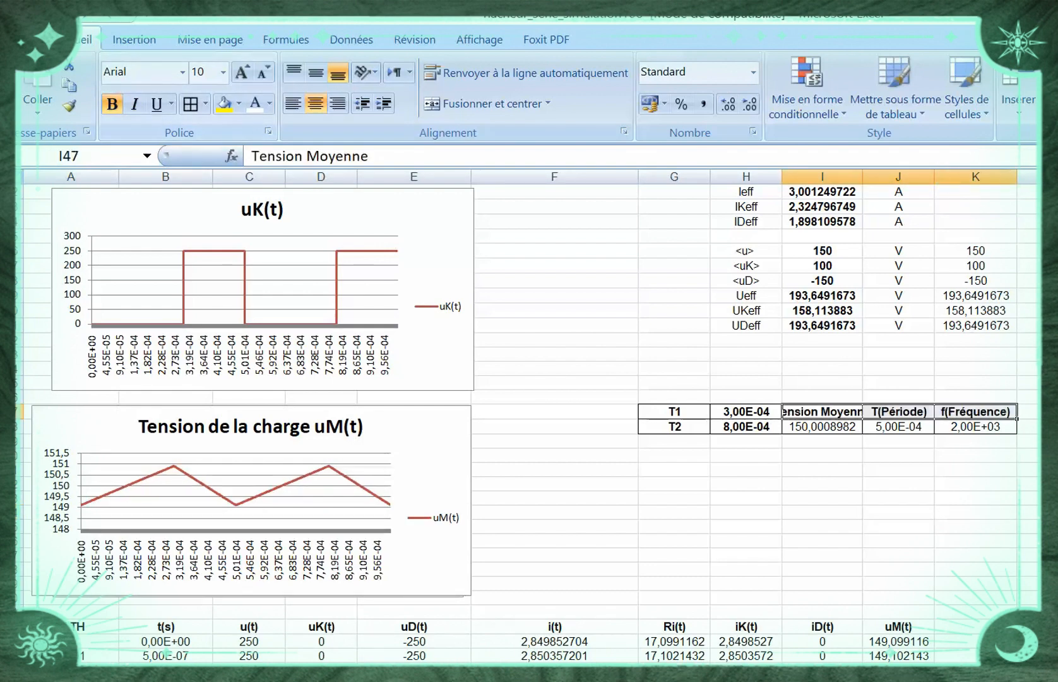
Narrow column F and widen columns H and I so the Tension Moyenne heading fits in its cell
{"action": "left_click_drag", "start_coordinate": [782, 177], "coordinate": [906, 177]}
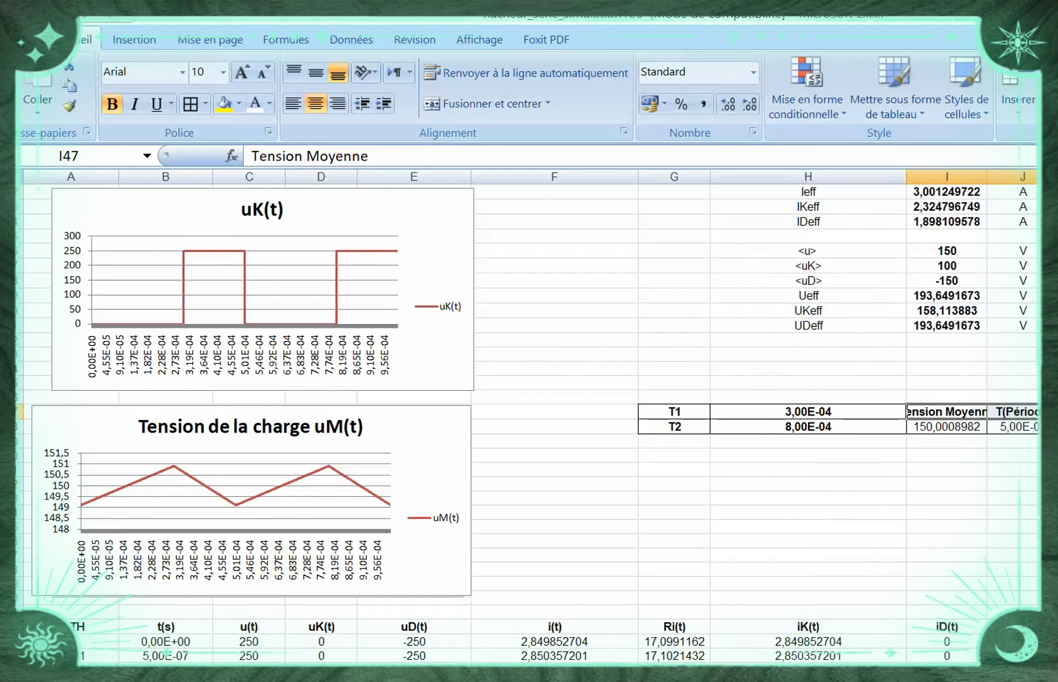
{"action": "left_click_drag", "start_coordinate": [638, 176], "coordinate": [539, 177]}
{"action": "left_click", "coordinate": [925, 512]}
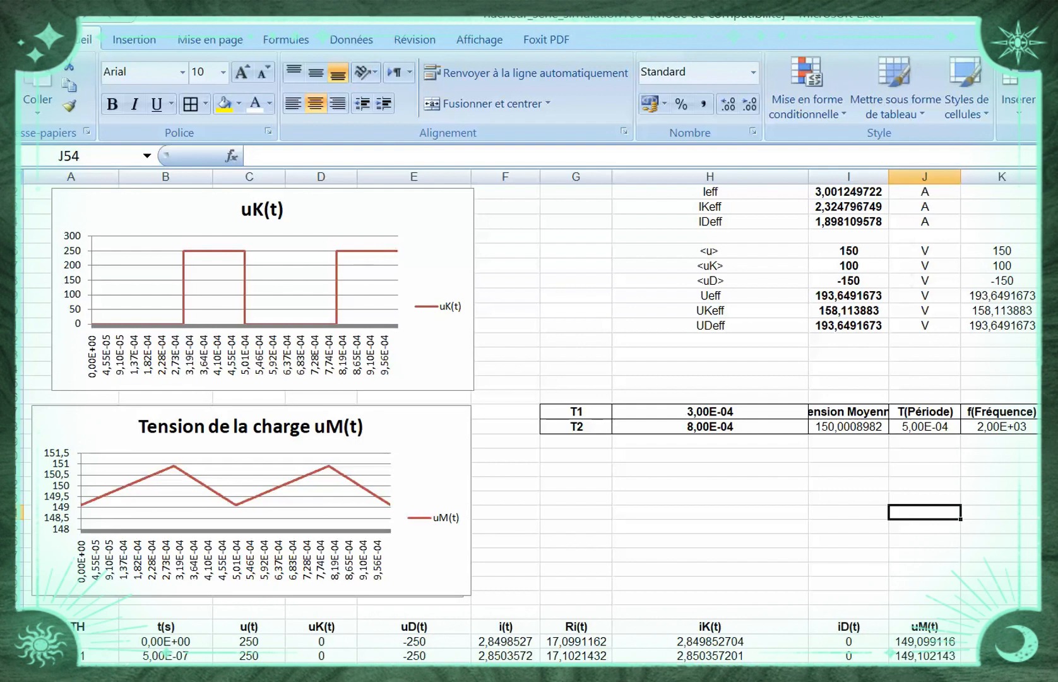
{"action": "left_click_drag", "start_coordinate": [809, 177], "coordinate": [723, 177]}
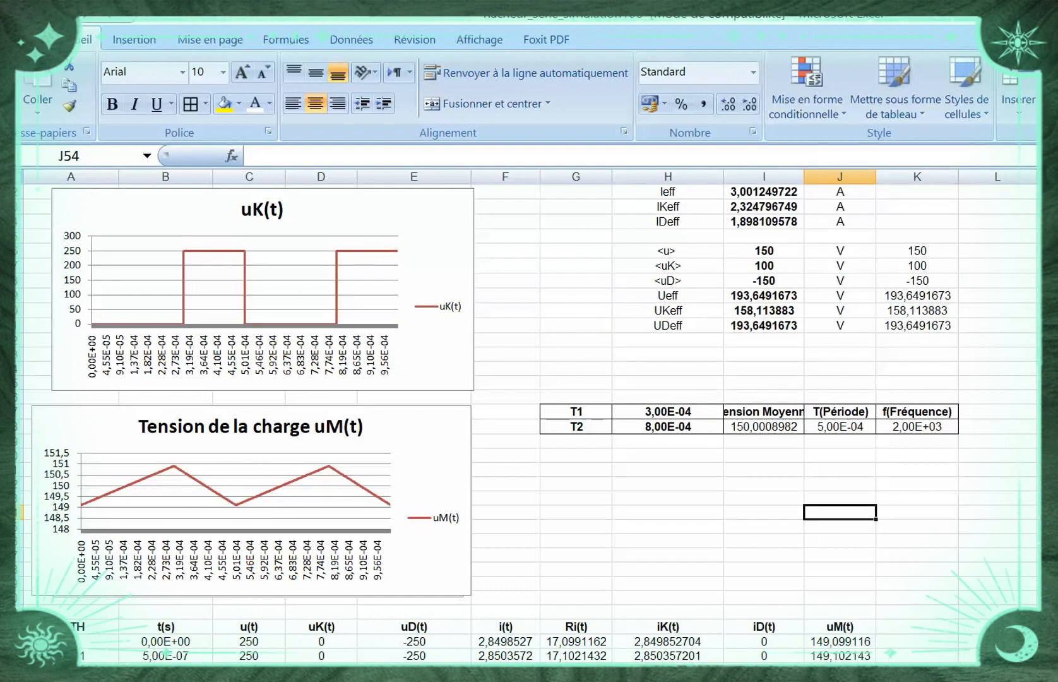
{"action": "left_click_drag", "start_coordinate": [803, 177], "coordinate": [862, 178]}
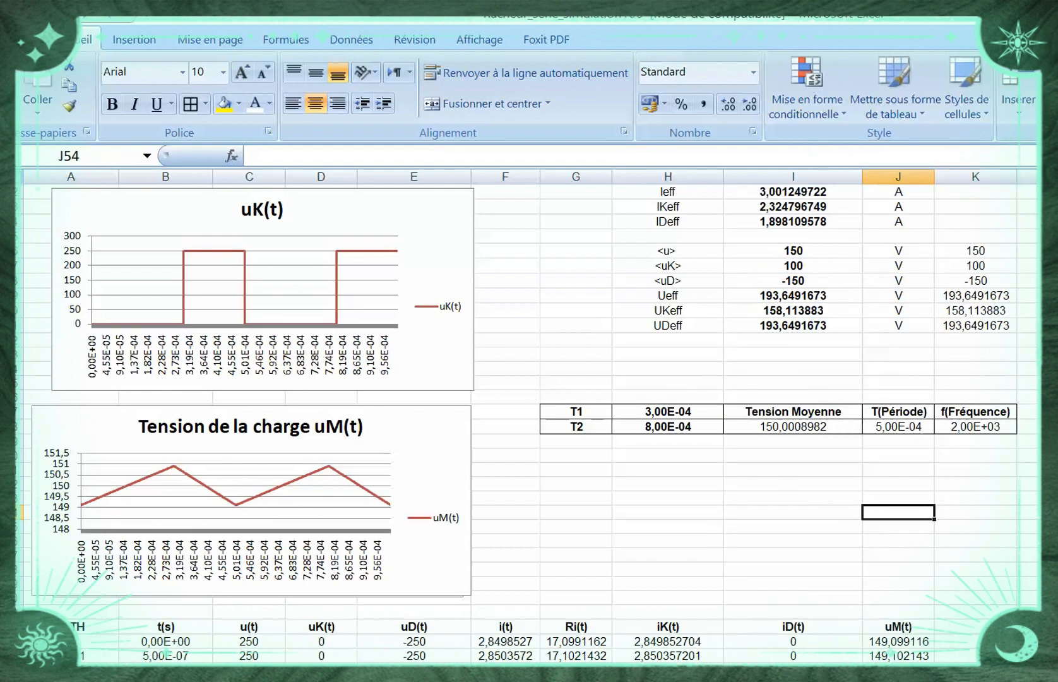